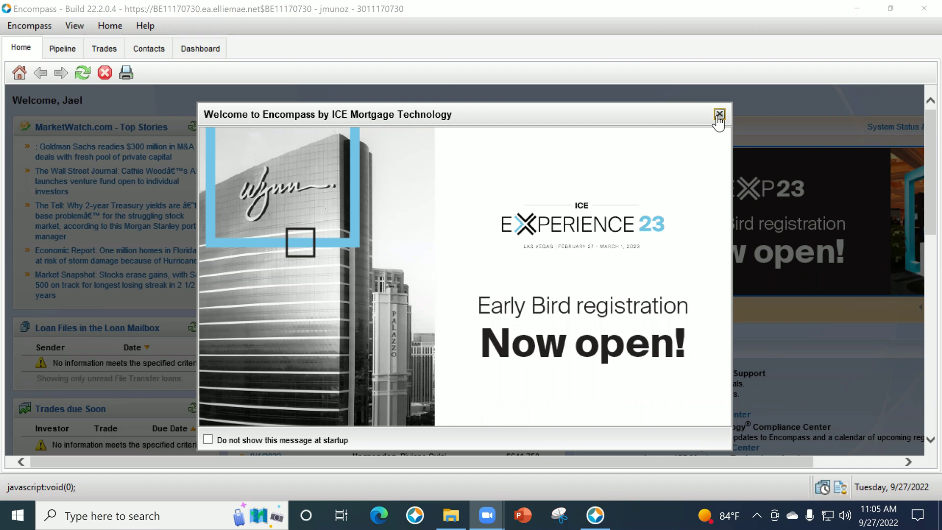
Minimize the Encompass window to reveal the Windows desktop.
click(850, 8)
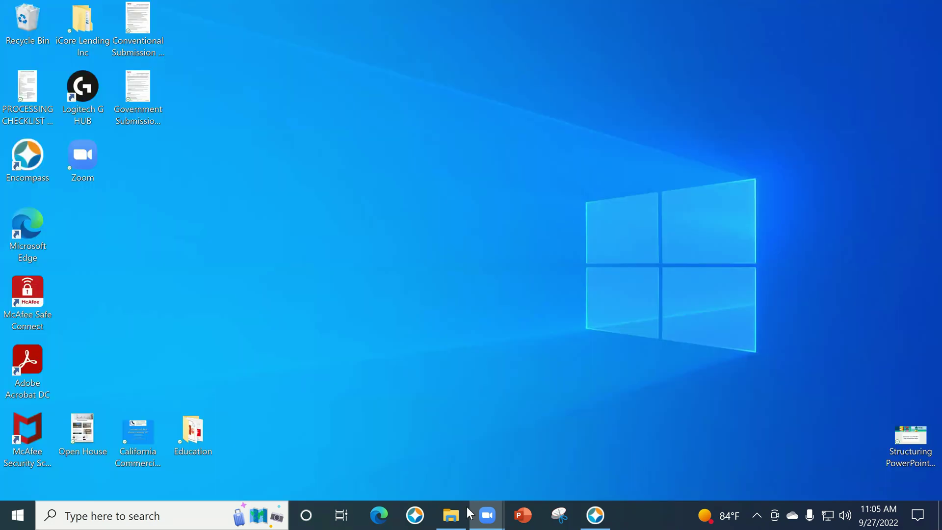
Switch the Education folder to List view and open the iCore Lending Inc Submission Form PDF.
key(alt+Tab)
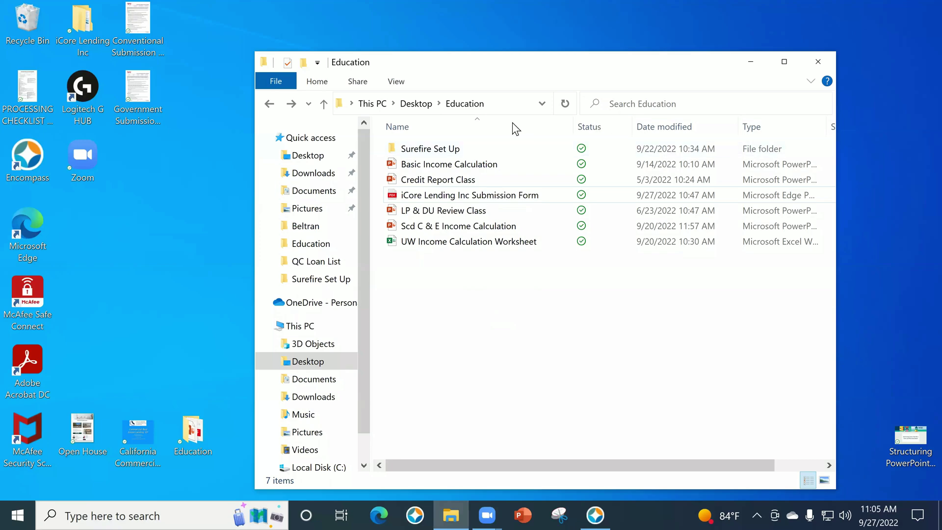
click(399, 85)
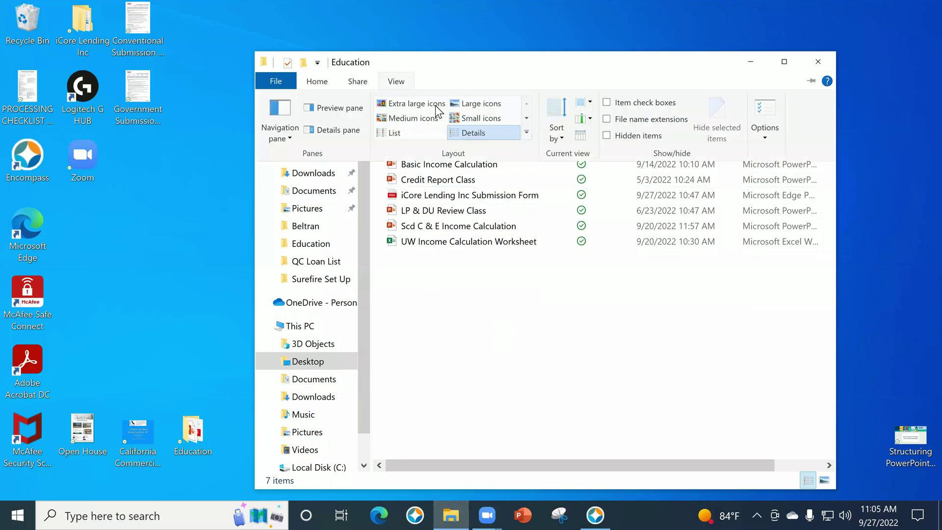
click(439, 135)
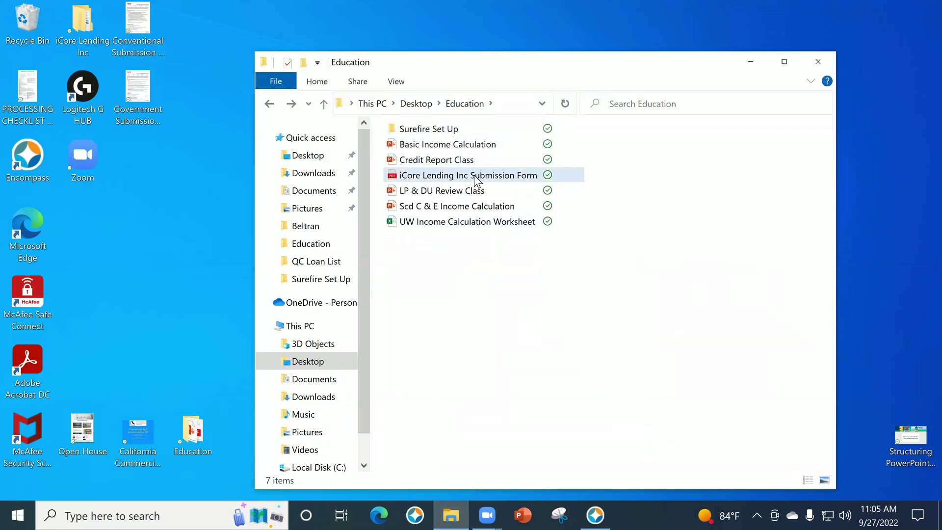
click(474, 175)
double_click(472, 176)
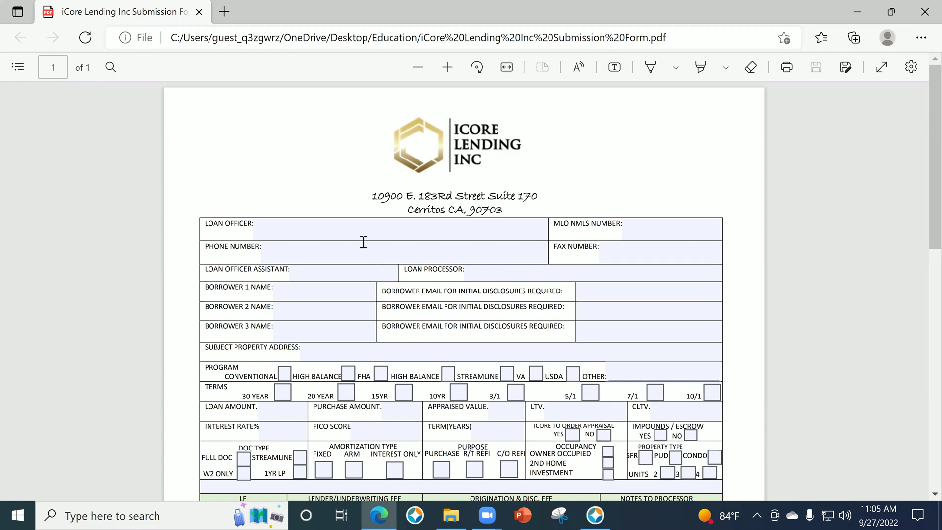
click(337, 231)
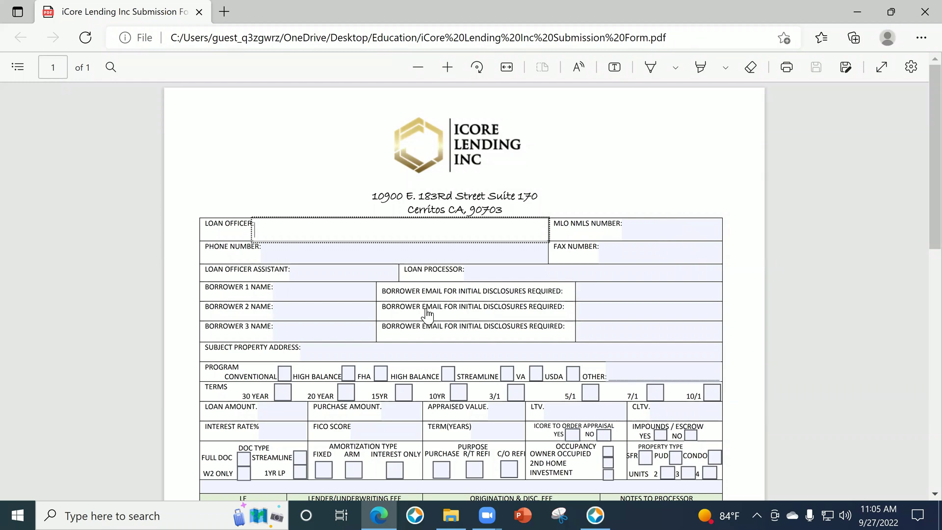
click(338, 249)
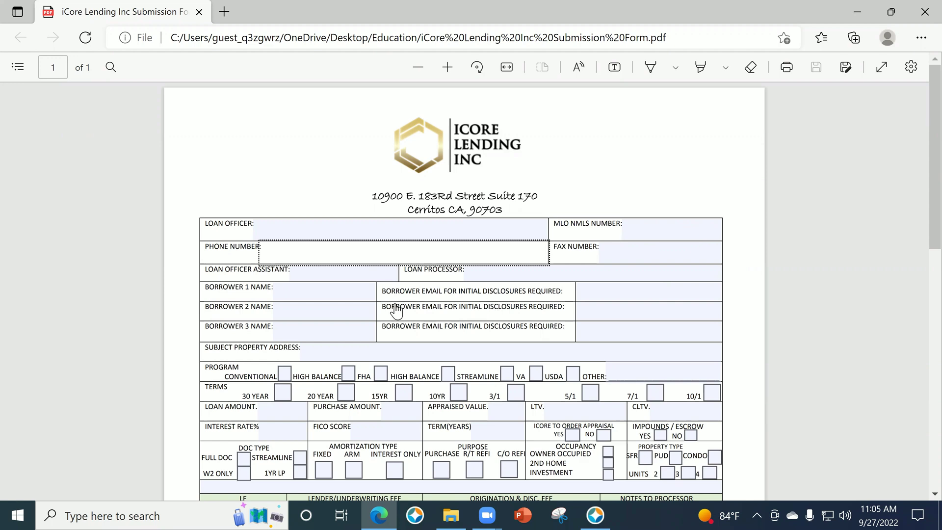
click(352, 277)
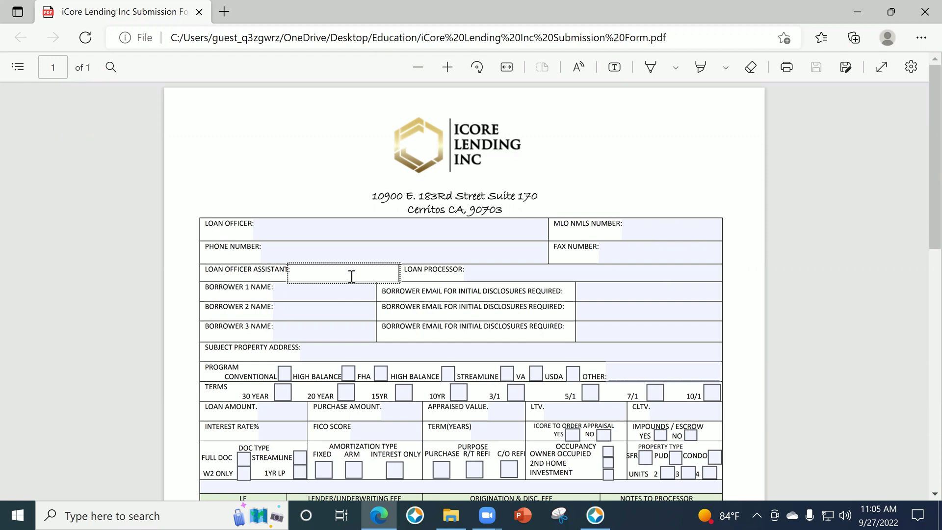
click(305, 294)
click(309, 314)
click(305, 334)
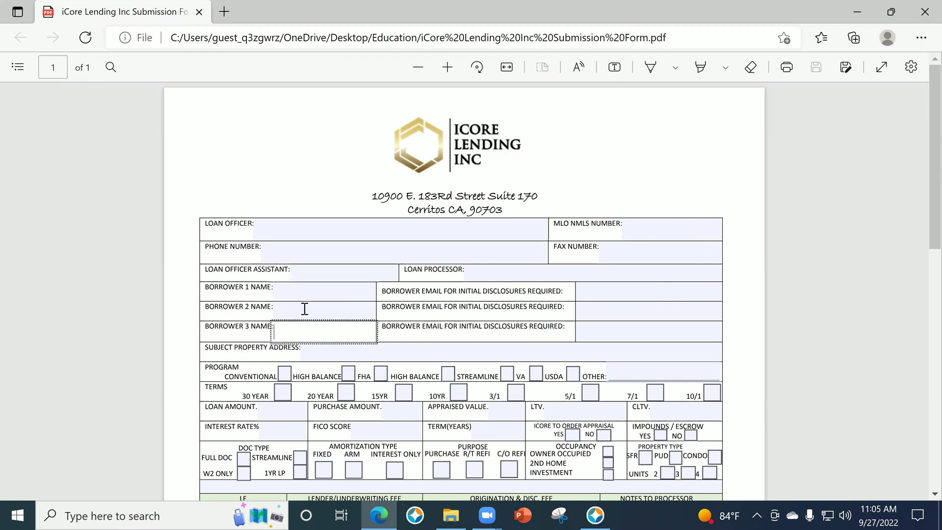
click(300, 296)
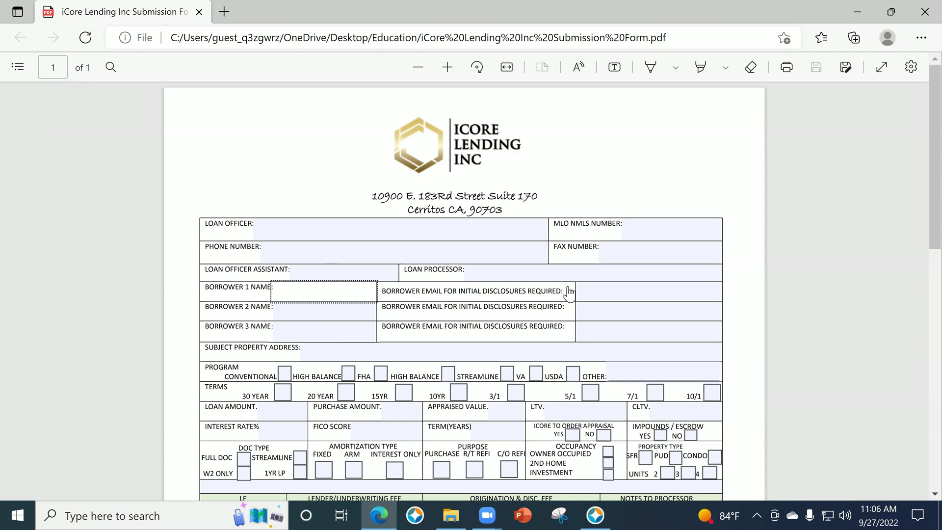
click(607, 296)
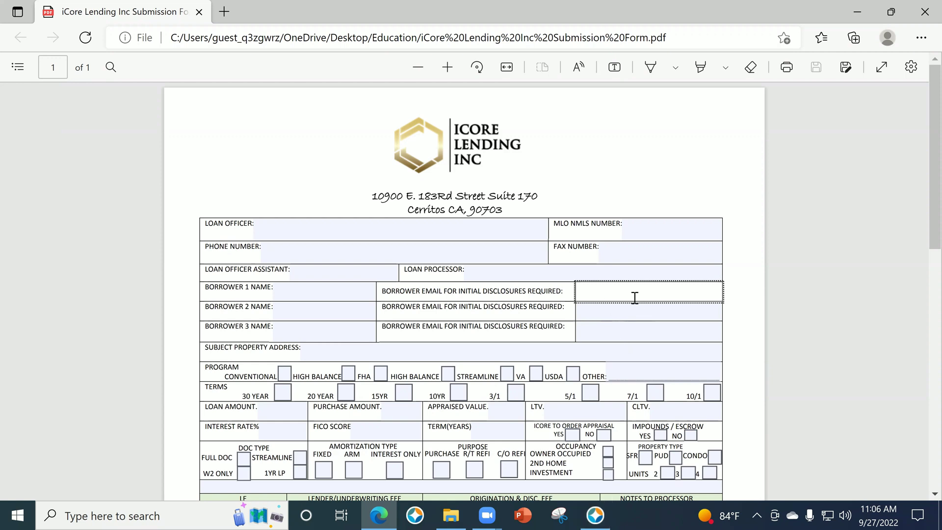
click(521, 351)
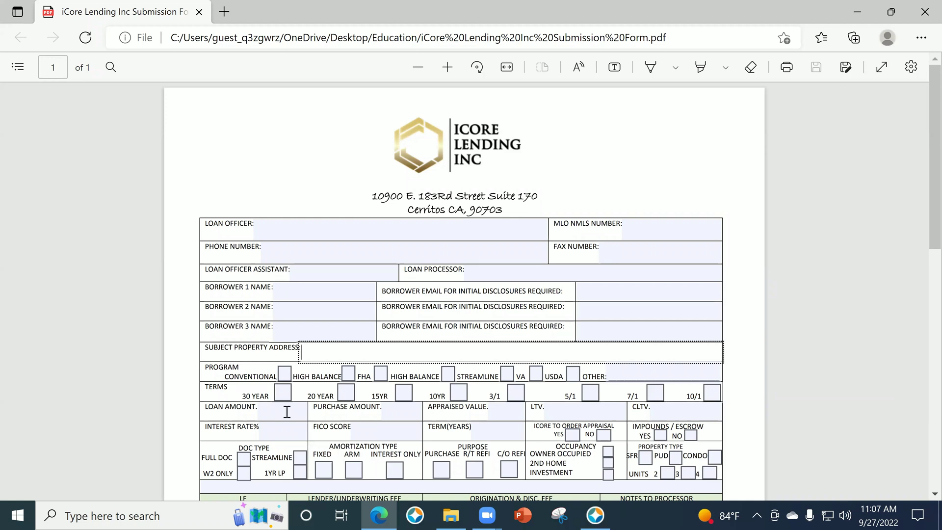
key(Tab)
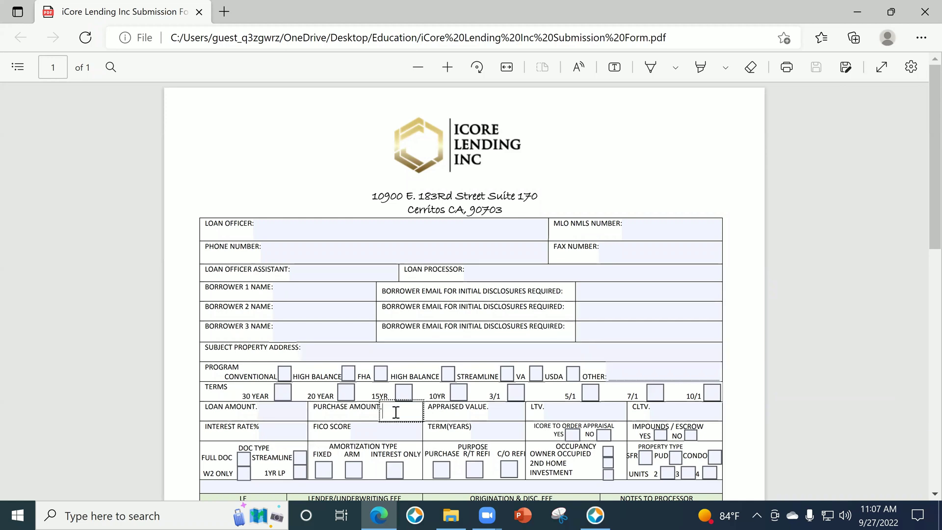
click(396, 412)
click(295, 430)
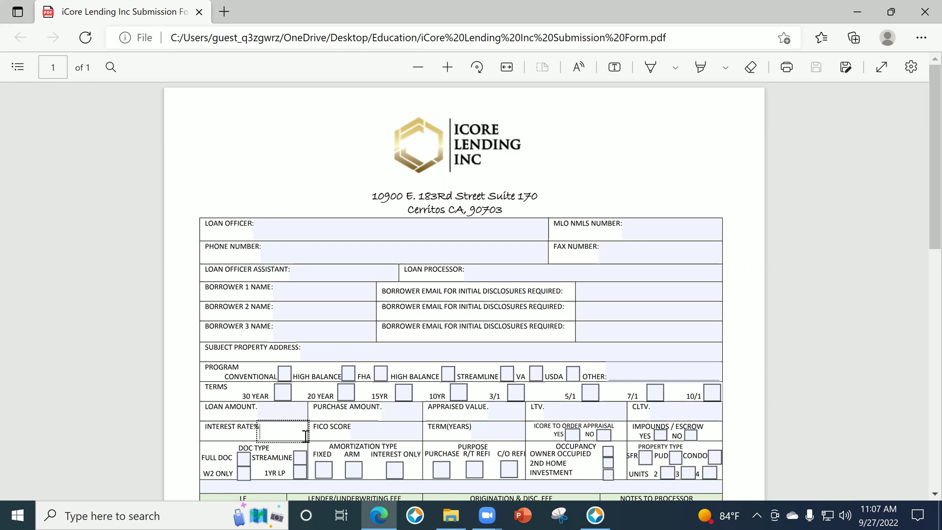
click(376, 434)
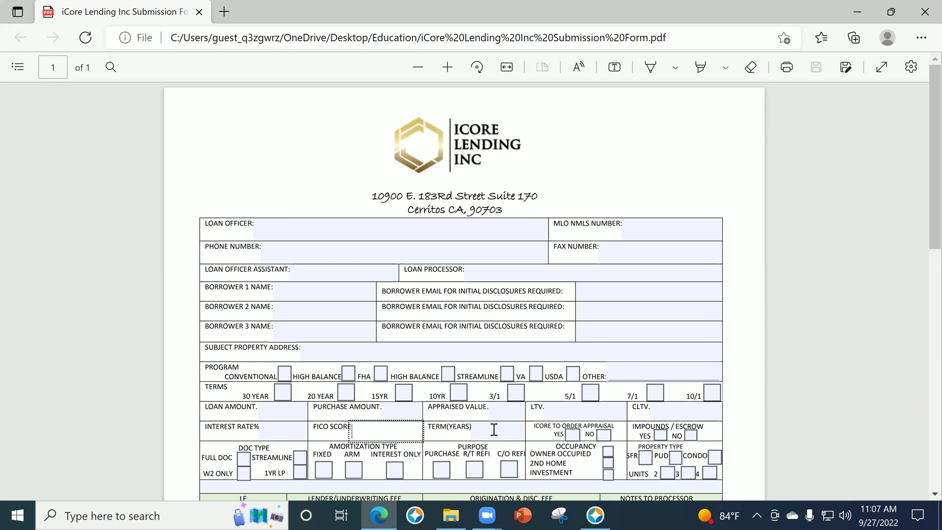
click(512, 435)
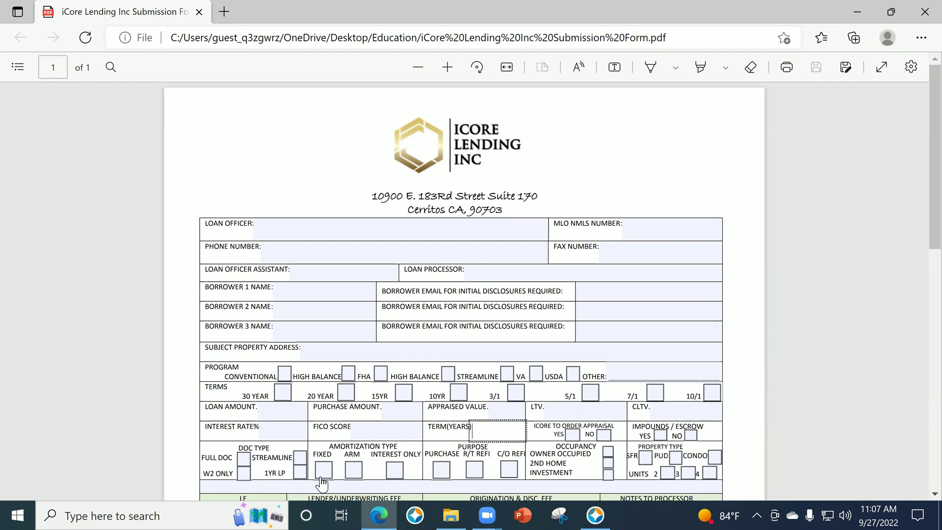
scroll(300, 473, down, 2)
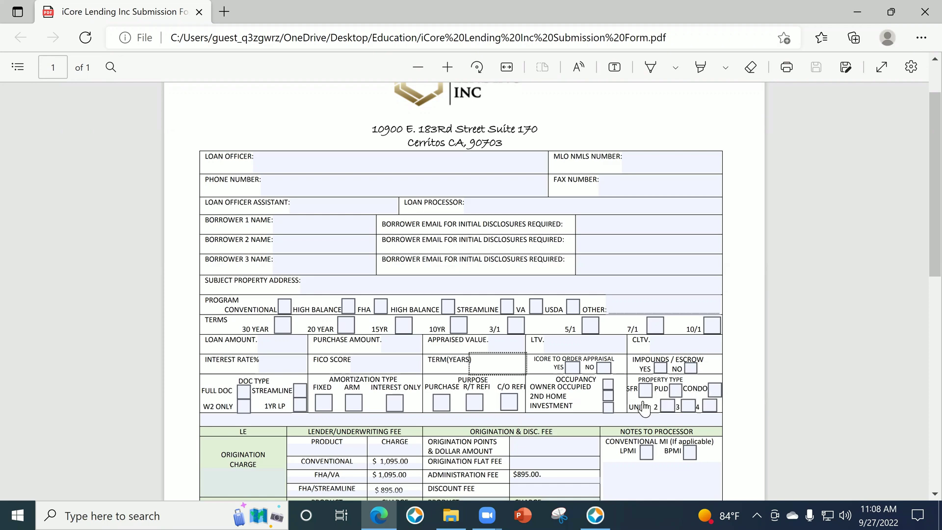
scroll(716, 444, down, 3)
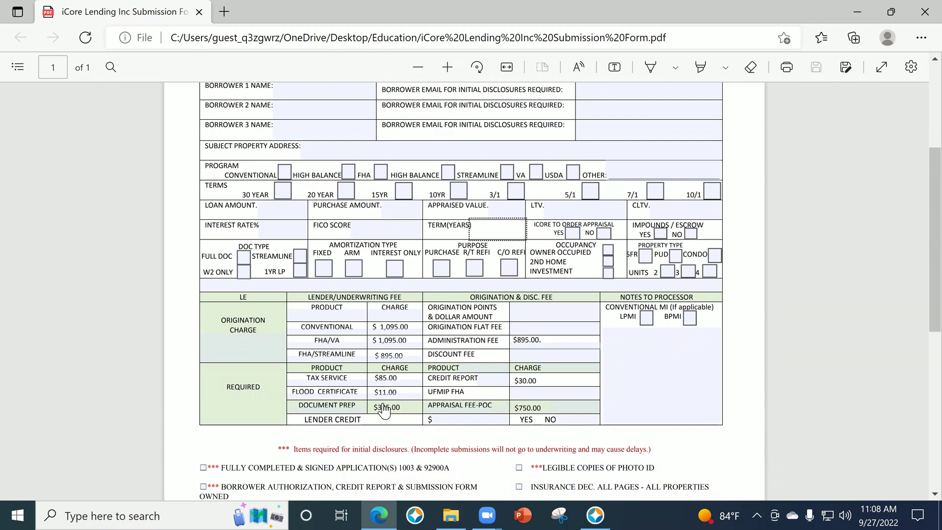
click(562, 312)
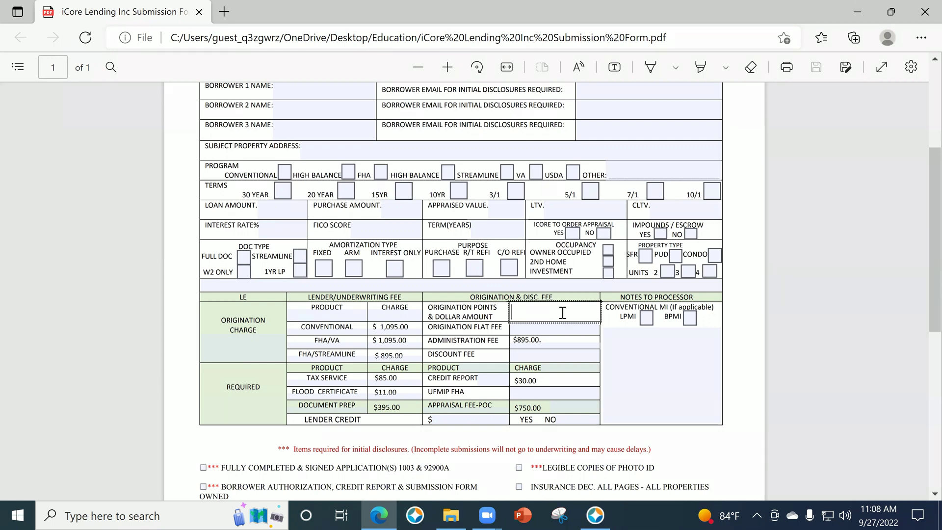
text(5000)
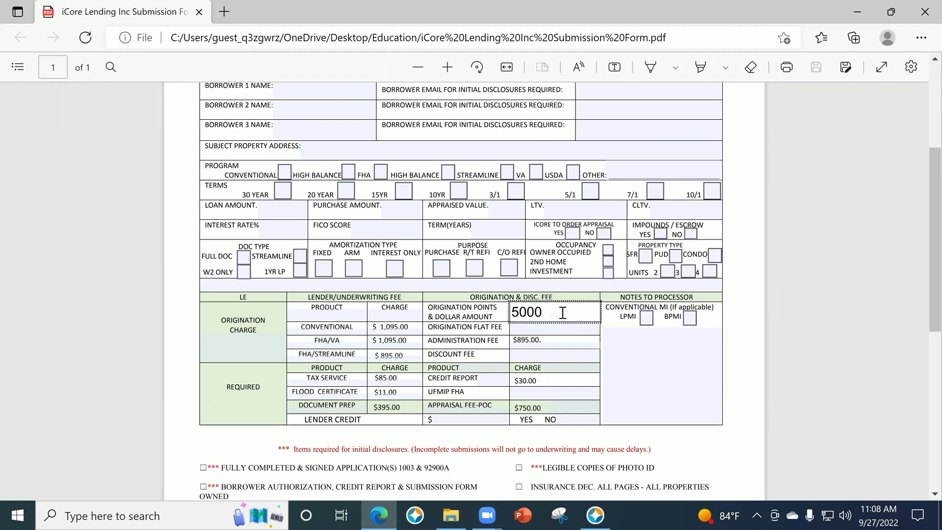
key(Tab)
key(shift+Tab)
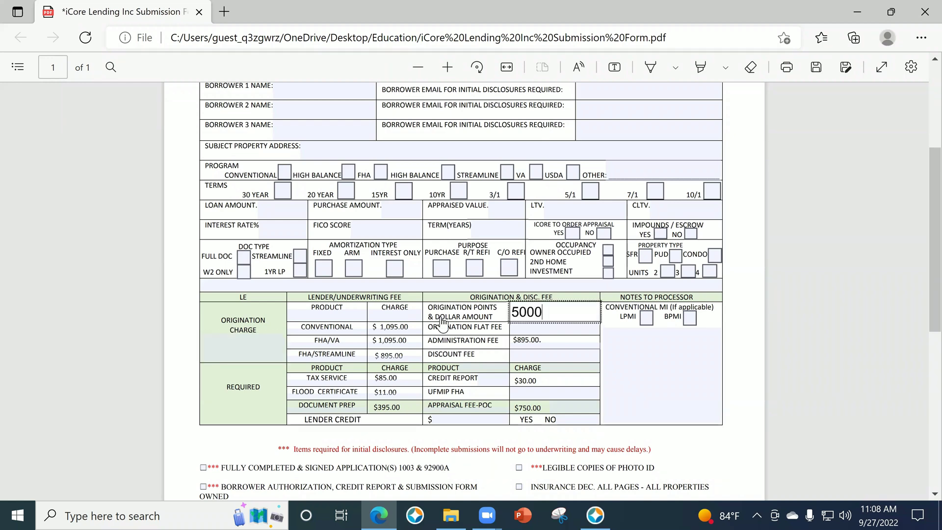
key(BackSpace)
key(BackSpace)
key(BackSpace)
key(BackSpace)
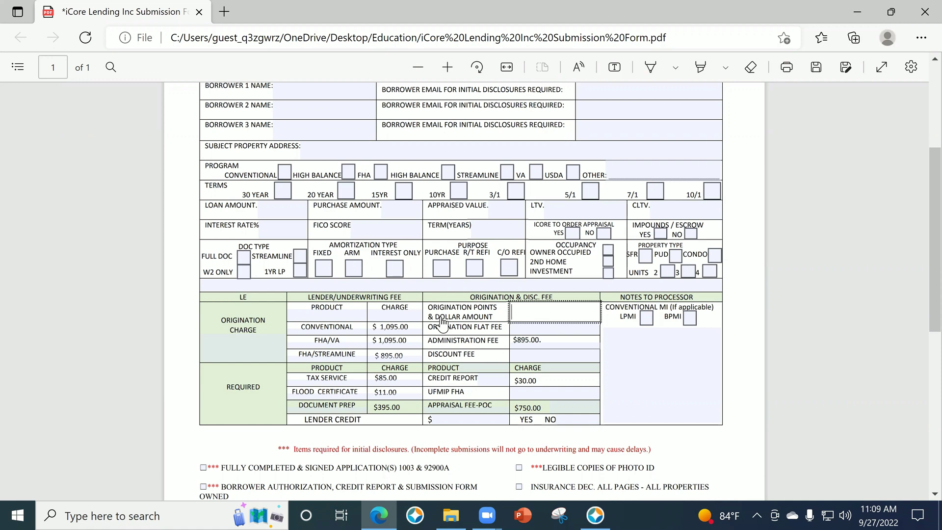
Type 'Selling a Home to Purchase' in Notes to Processor, then clear that field again.
scroll(441, 324, down, 3)
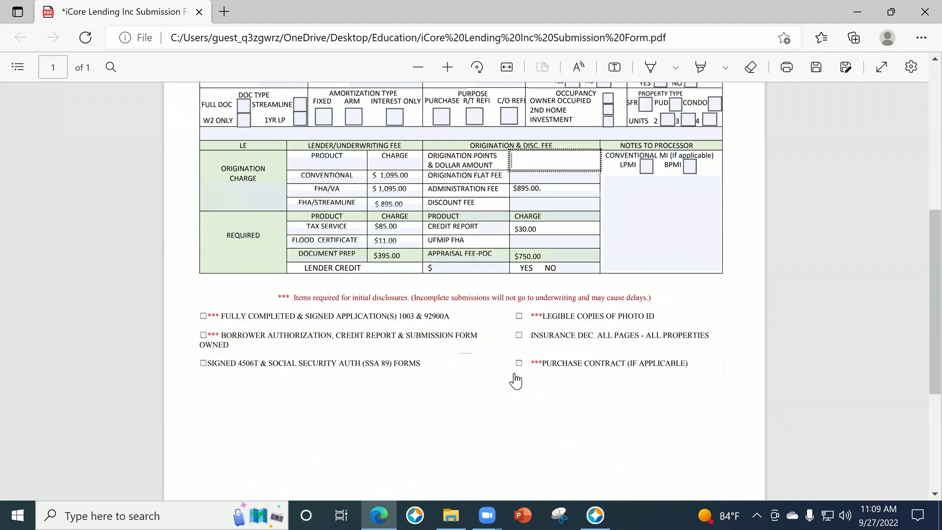
scroll(599, 396, down, 2)
scroll(636, 388, up, 1)
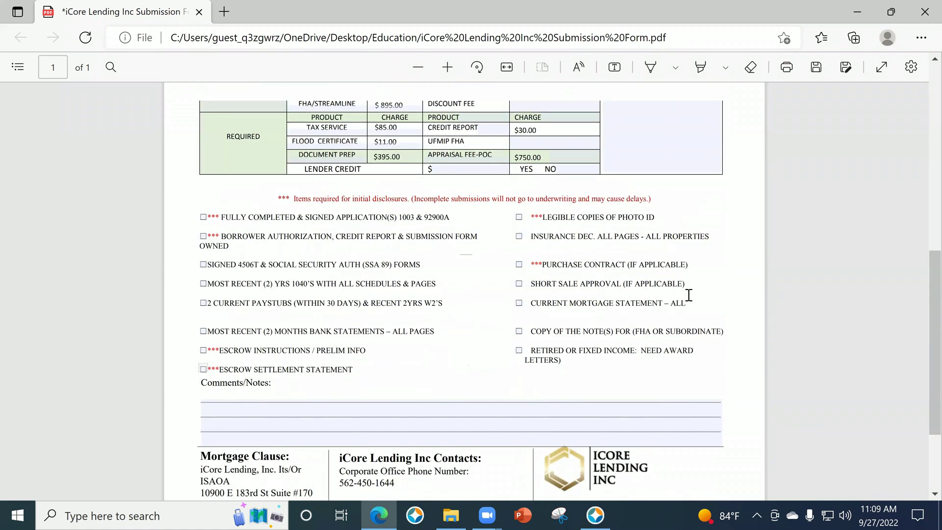
scroll(689, 295, up, 4)
click(689, 294)
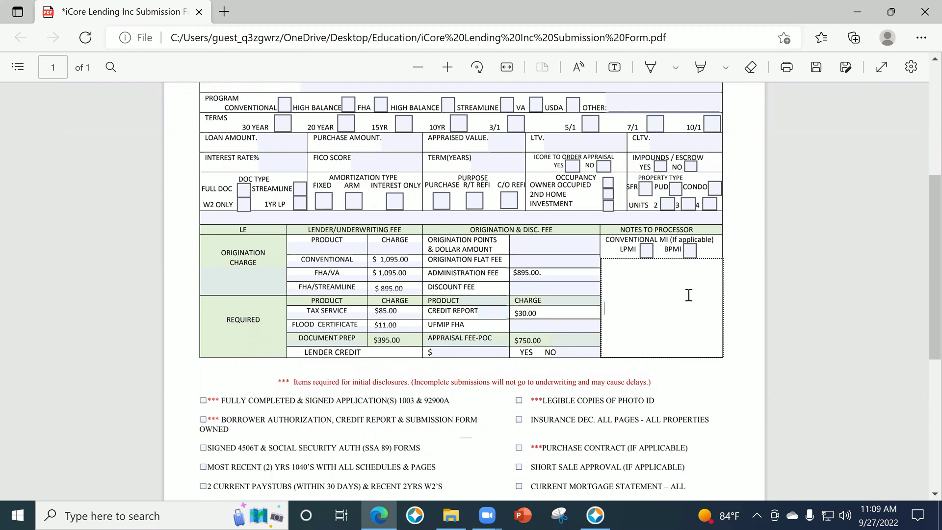
text(Selling a HOme)
key(BackSpace)
key(BackSpace)
key(BackSpace)
text(ome)
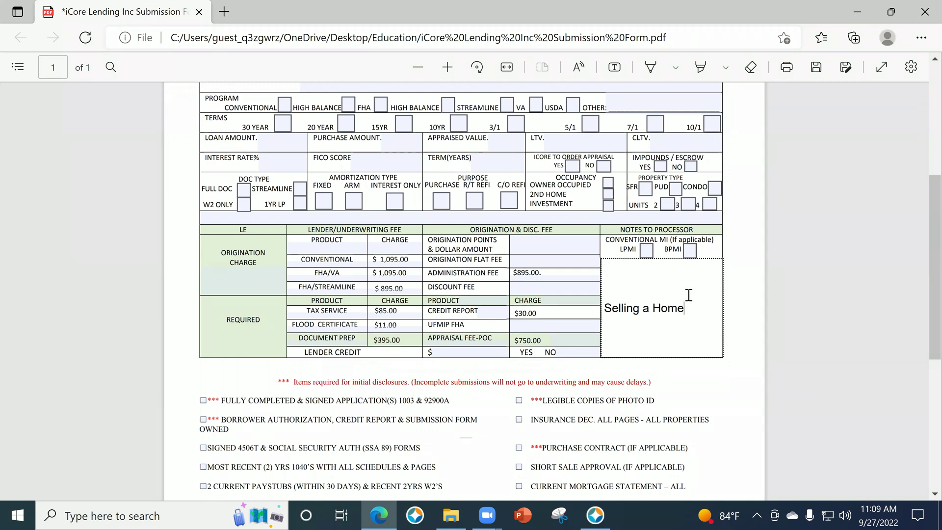
text( to Purchase)
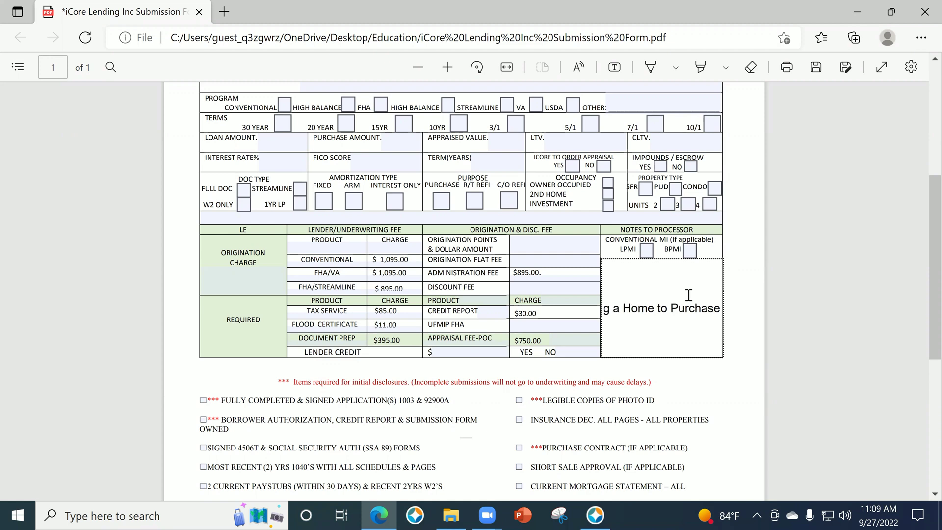
key(Tab)
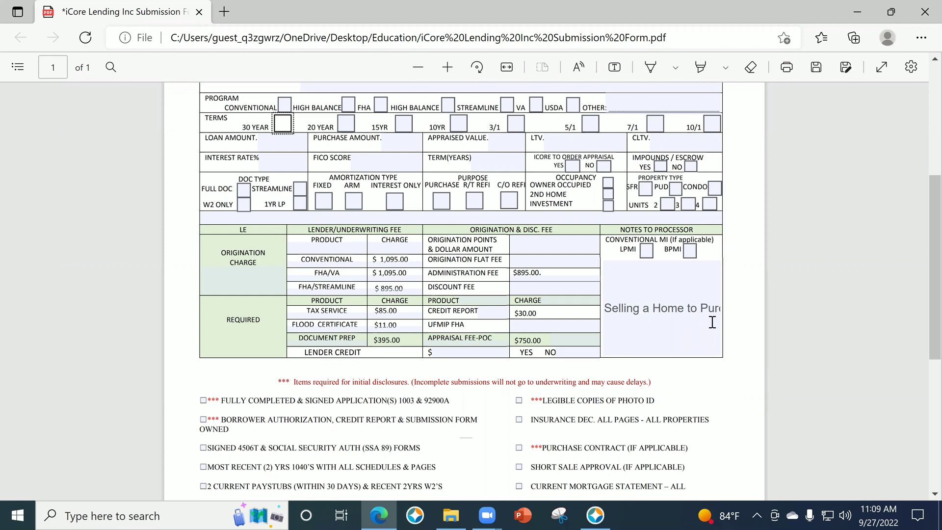
triple_click(699, 309)
click(667, 362)
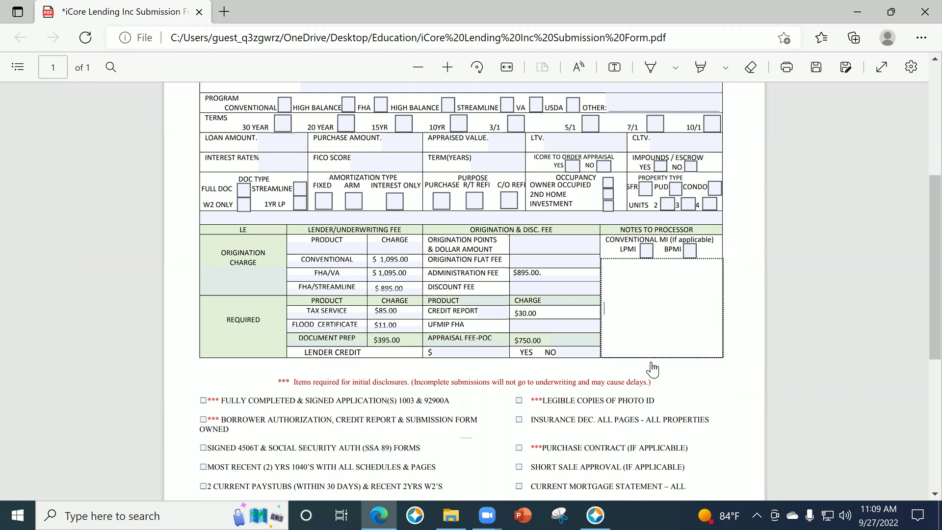
Place the cursor on the first Comments/Notes line, leaving it blank, and review the form.
scroll(522, 445, down, 5)
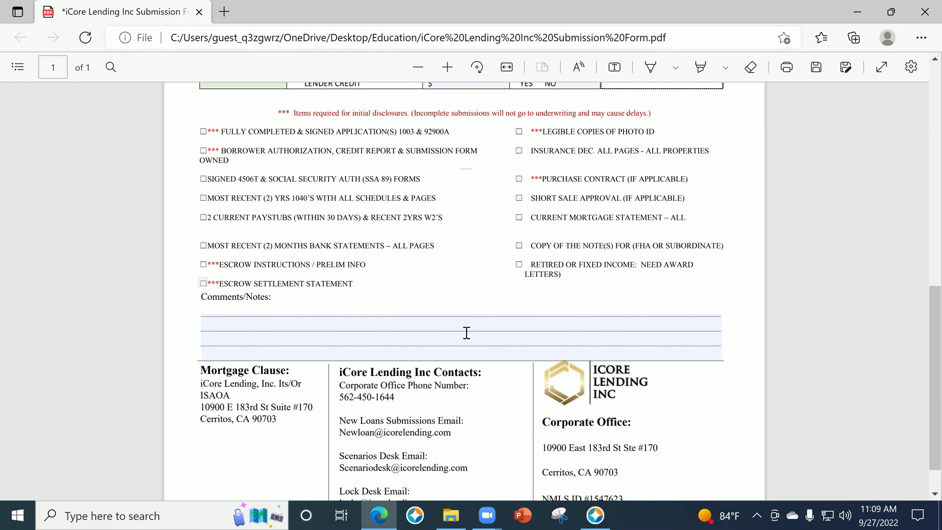
click(470, 317)
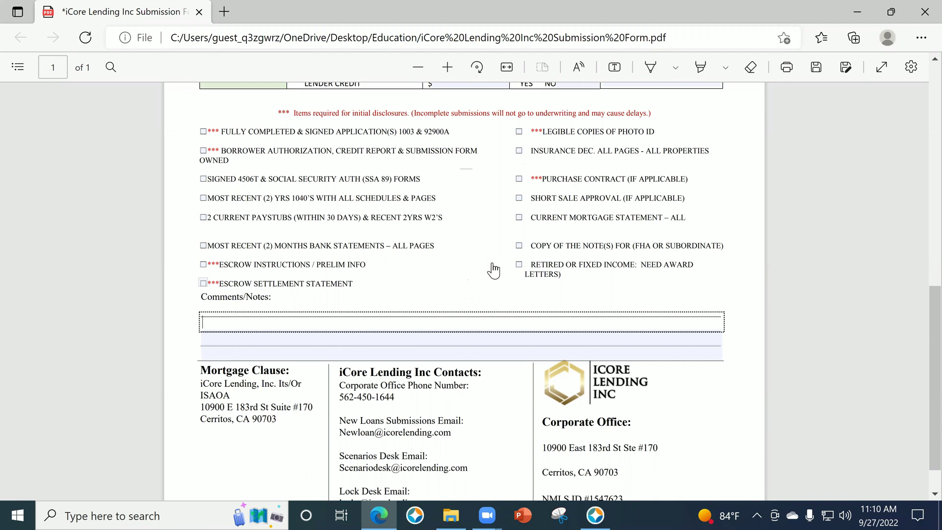
scroll(484, 269, down, 1)
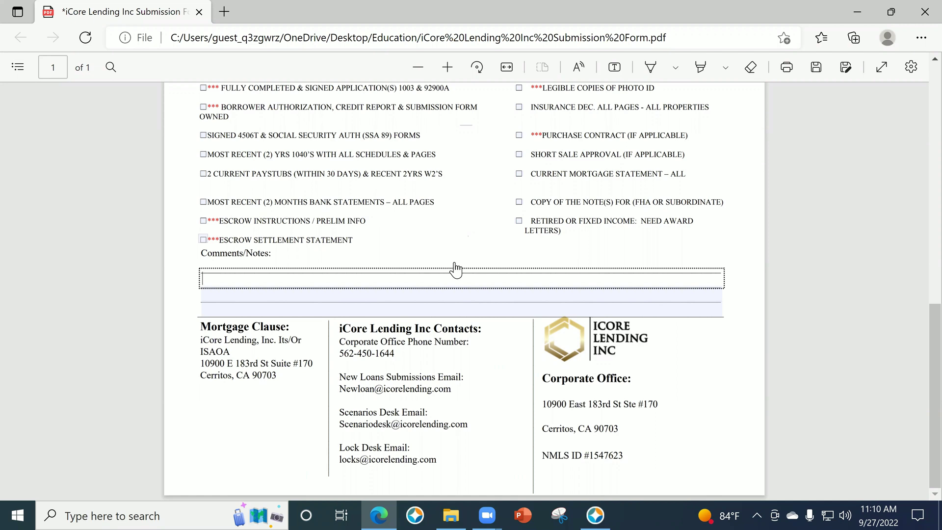
scroll(402, 294, up, 10)
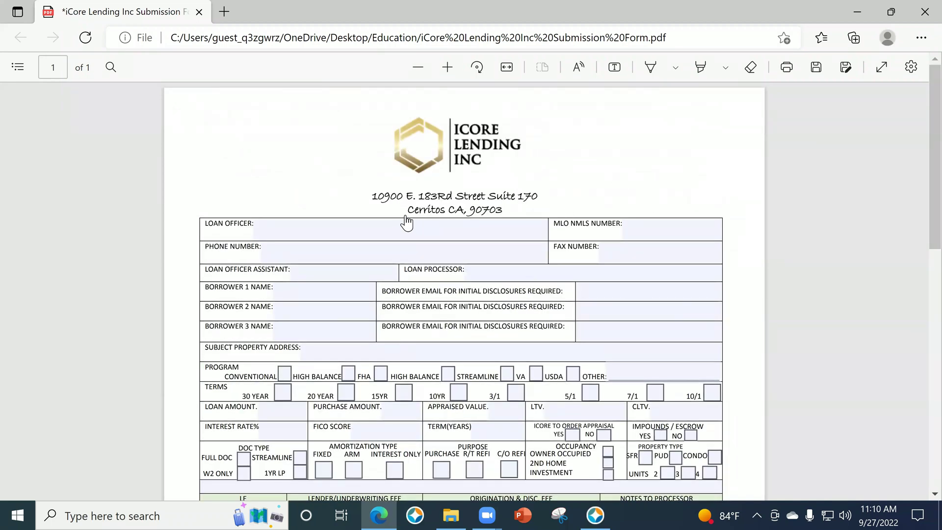
scroll(455, 352, down, 3)
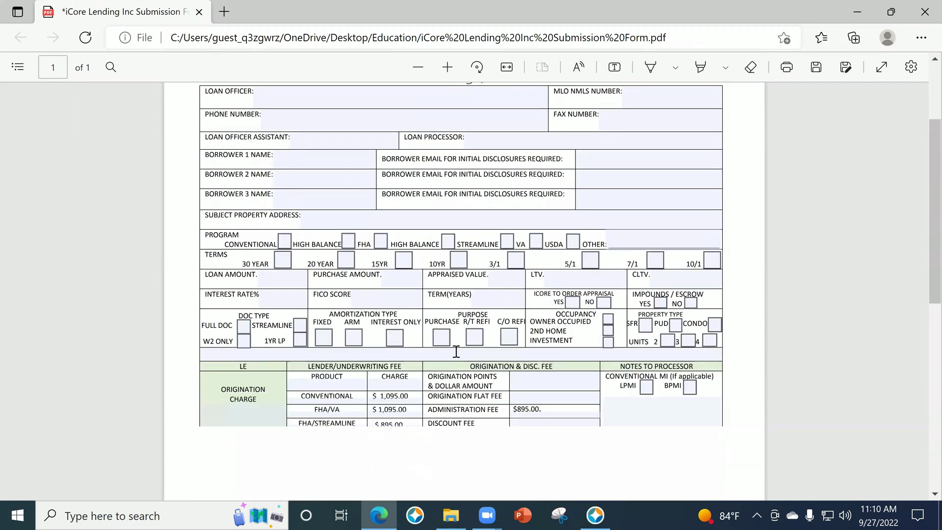
scroll(456, 352, up, 3)
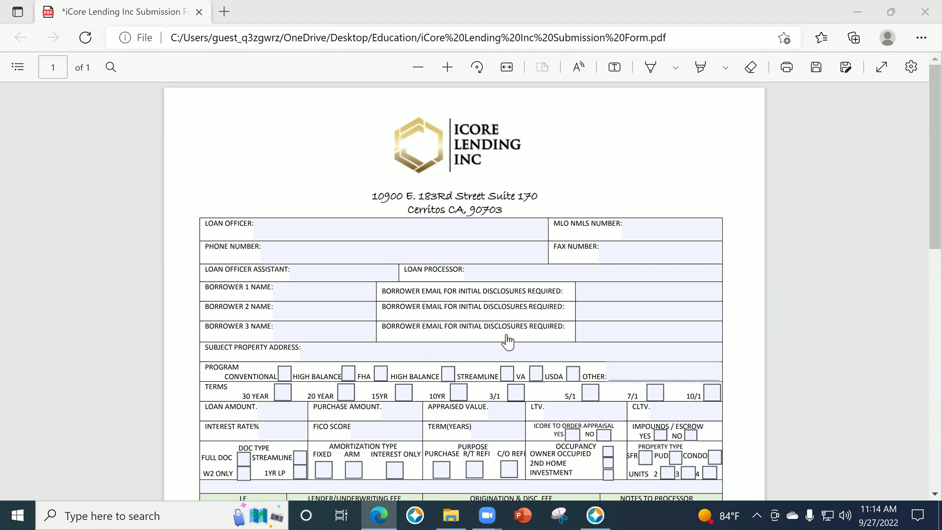
scroll(529, 314, down, 2)
scroll(532, 339, down, 2)
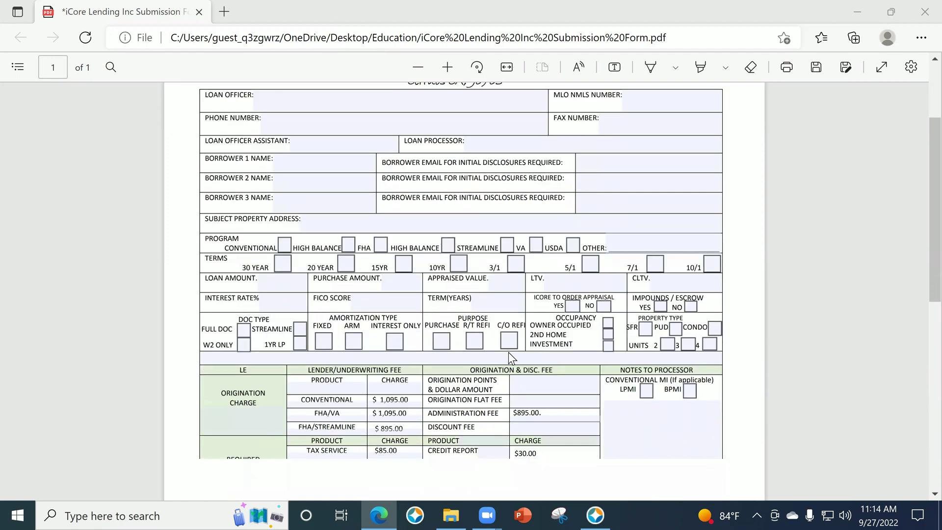
scroll(528, 354, down, 4)
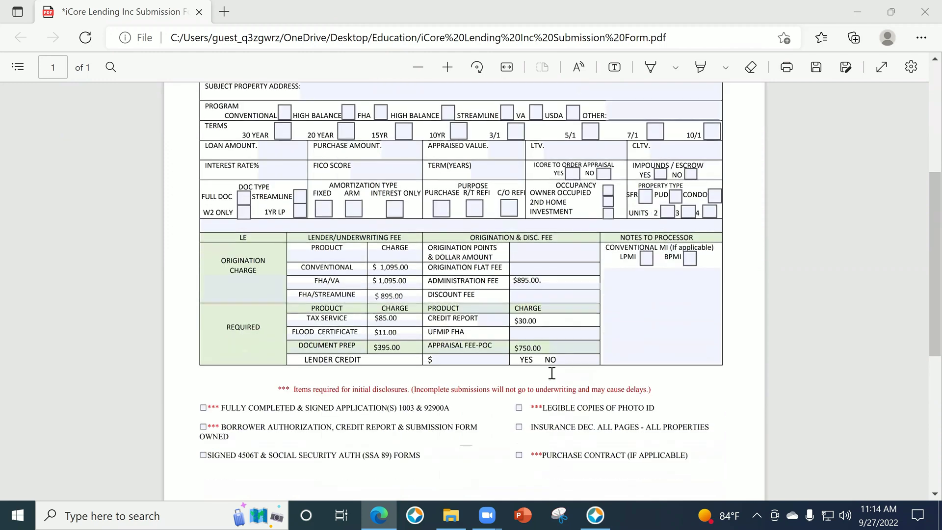
scroll(593, 381, down, 2)
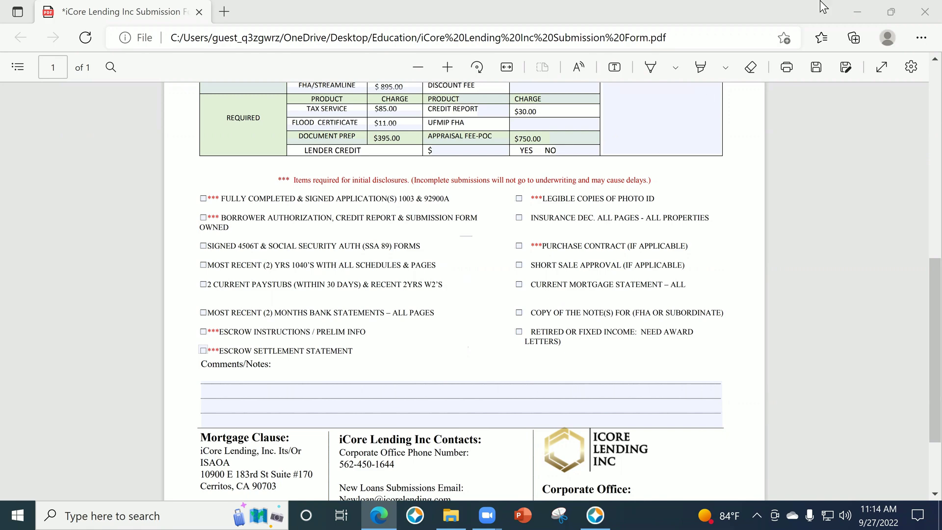
Minimize the submission form and Education folder windows and restore Encompass.
click(370, 514)
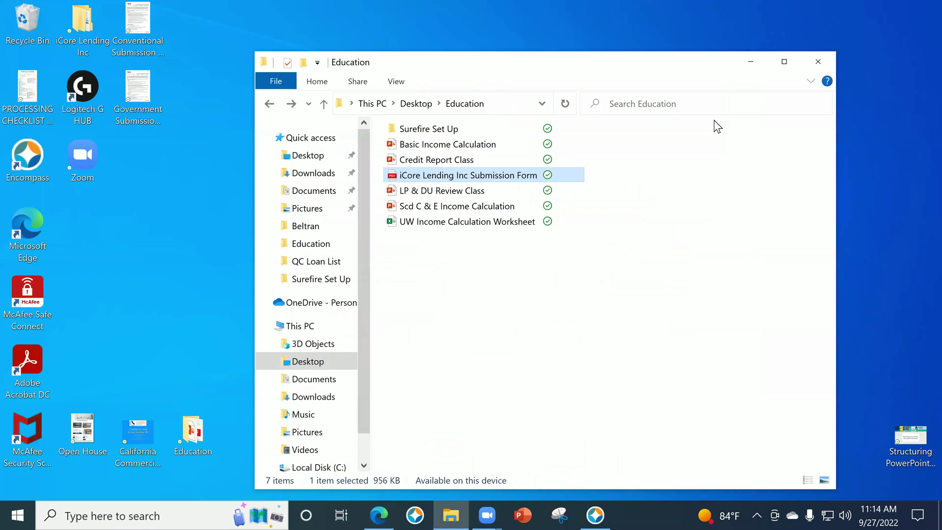
click(746, 61)
click(597, 509)
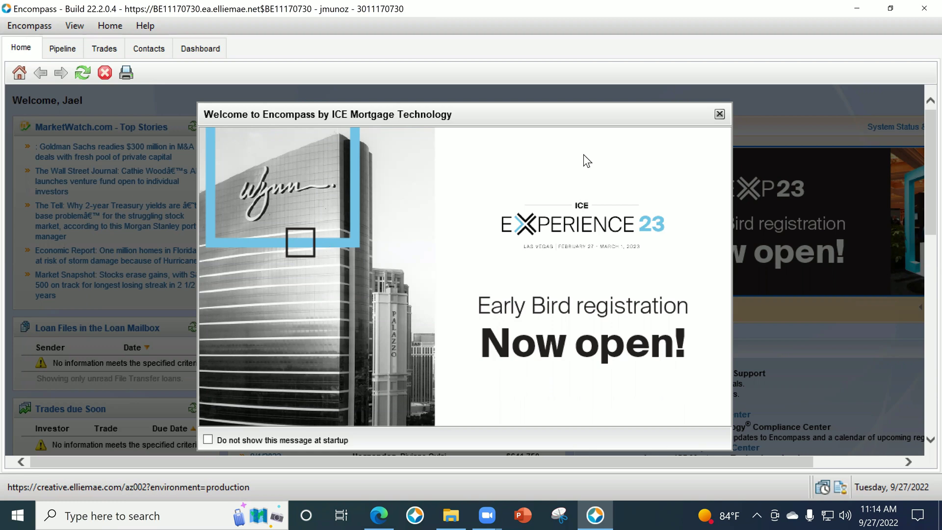
Close the Welcome to Encompass popup and scroll through the Home dashboard loan panels.
click(719, 117)
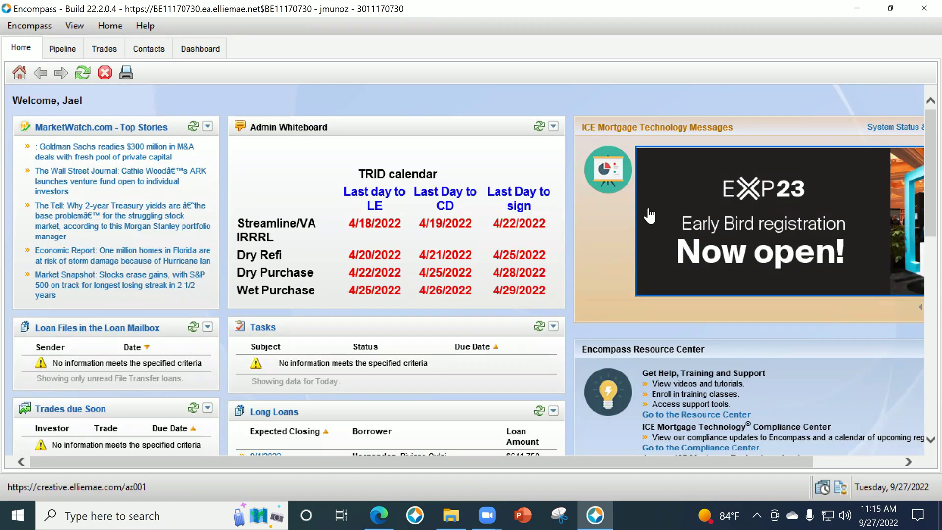
scroll(649, 218, down, 1)
scroll(650, 219, down, 3)
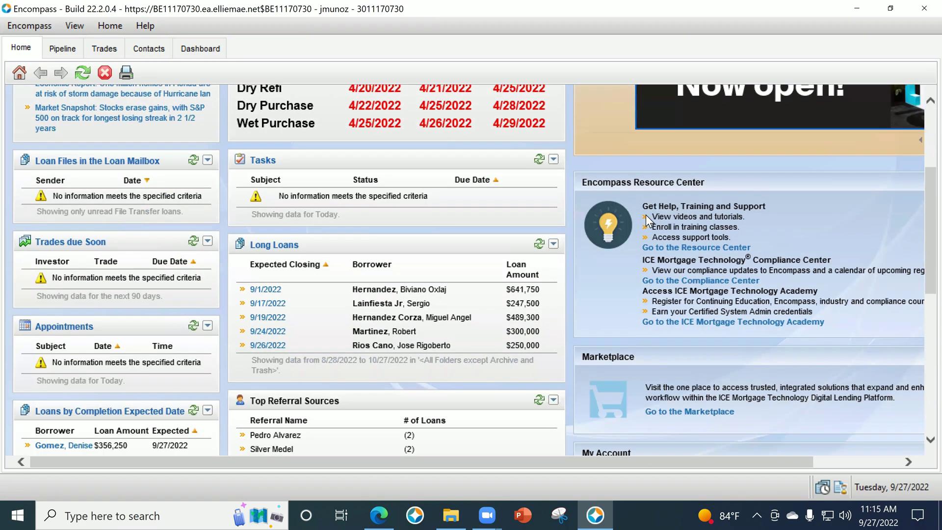
scroll(653, 220, down, 3)
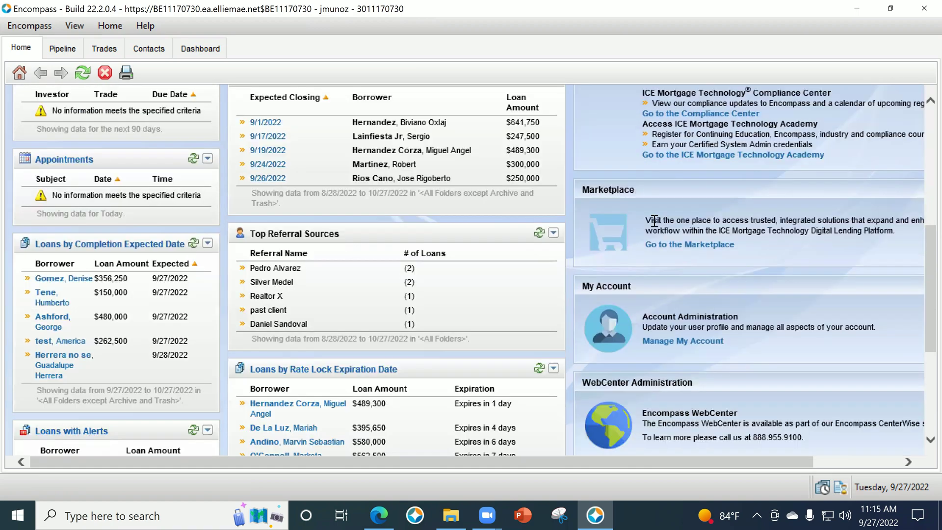
scroll(655, 218, down, 2)
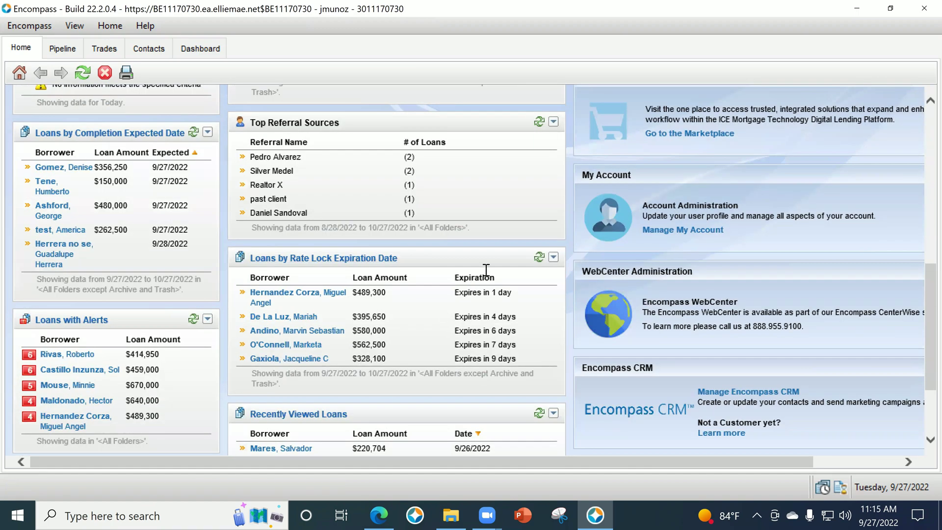
scroll(486, 269, down, 1)
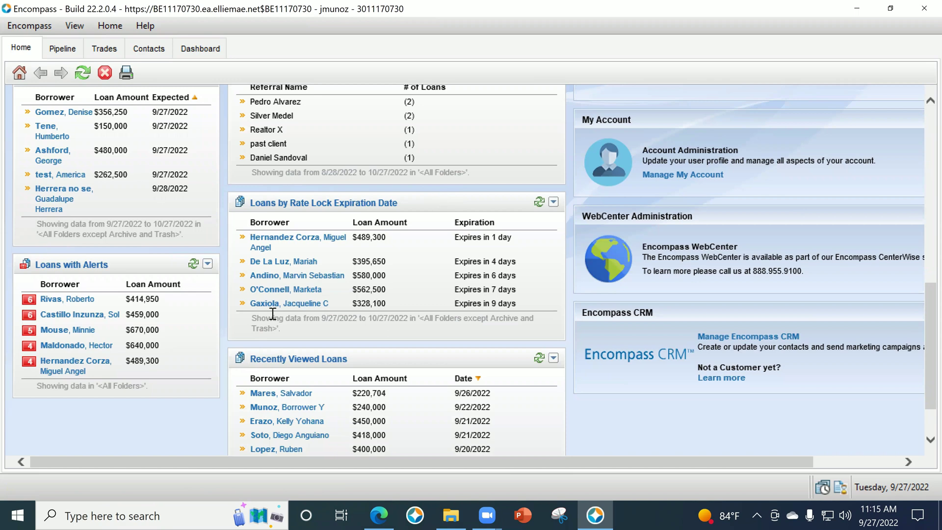
scroll(400, 317, down, 1)
scroll(400, 323, down, 1)
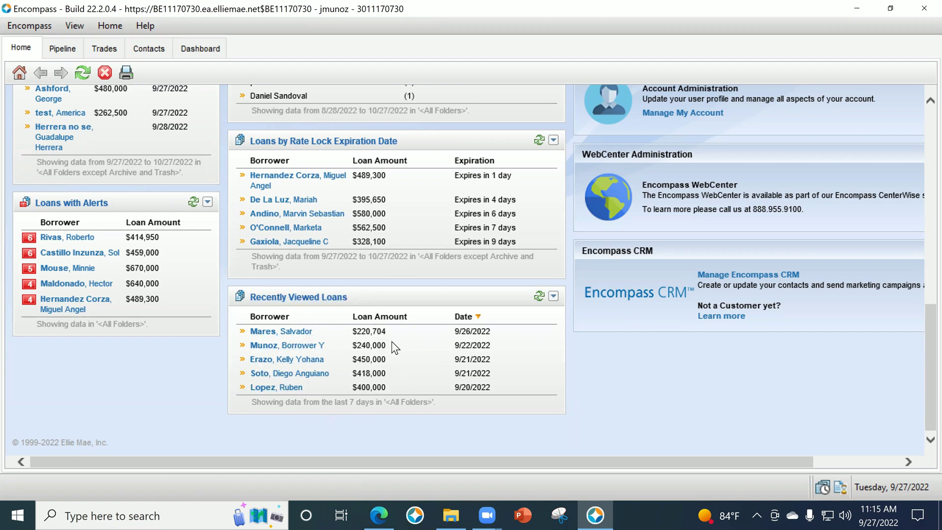
scroll(349, 364, up, 1)
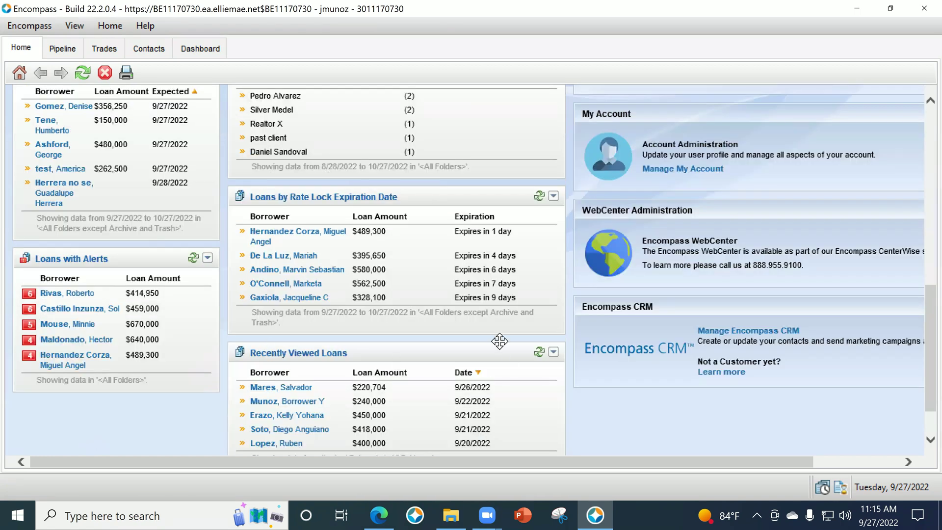
scroll(371, 368, down, 1)
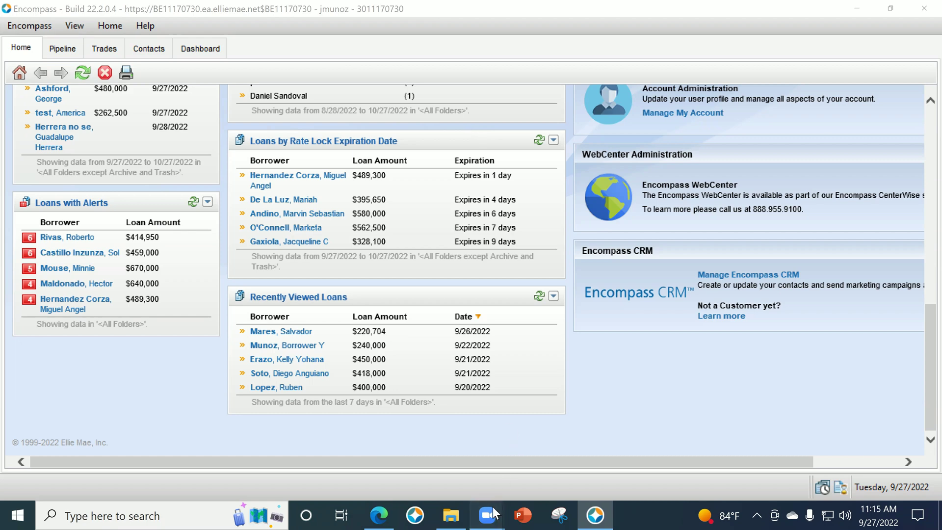
mouse_move(493, 506)
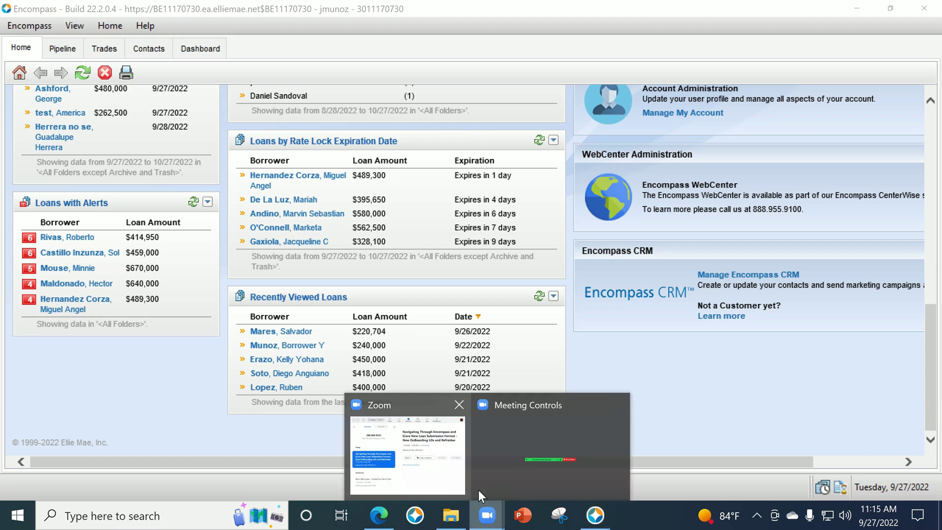
click(478, 490)
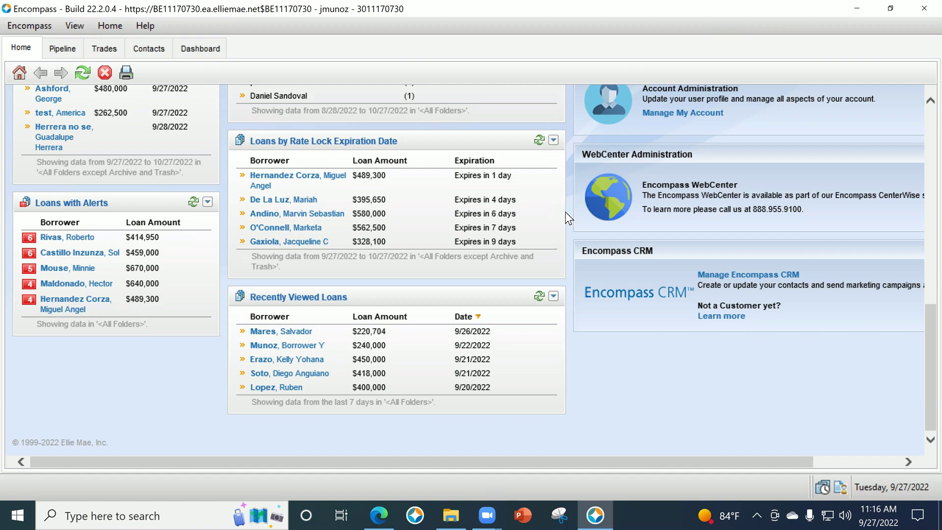
scroll(566, 211, up, 10)
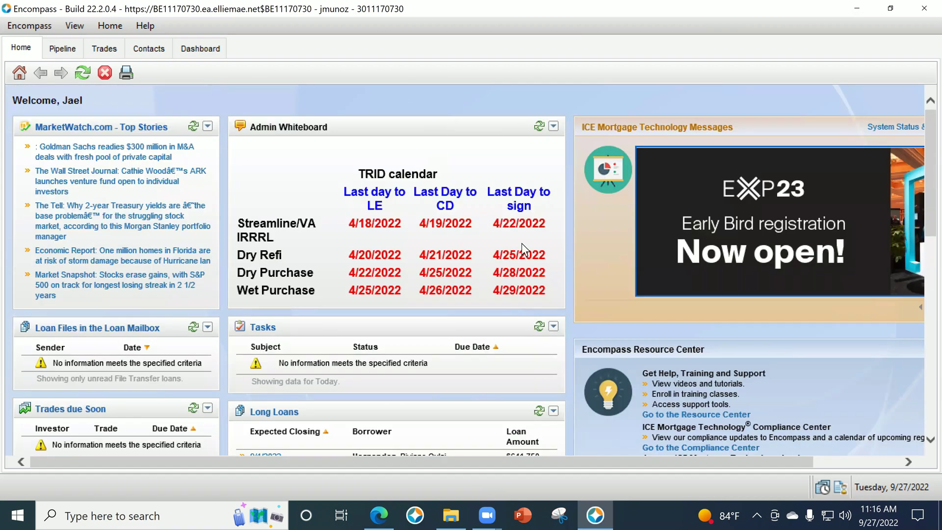
scroll(283, 93, down, 1)
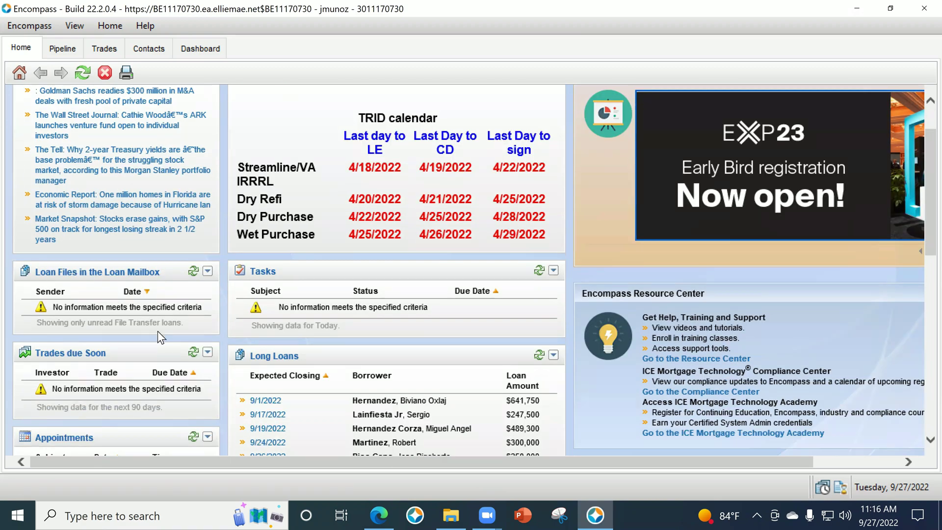
scroll(633, 309, down, 1)
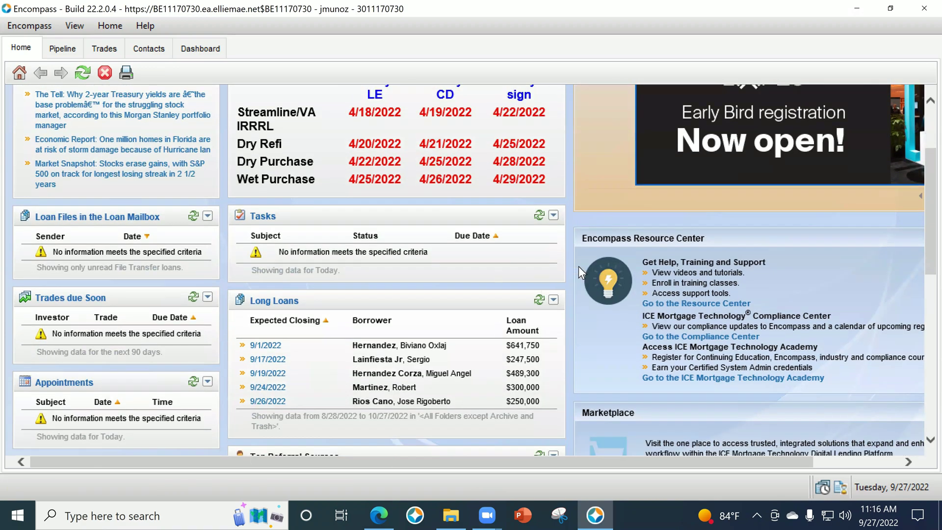
scroll(391, 309, up, 2)
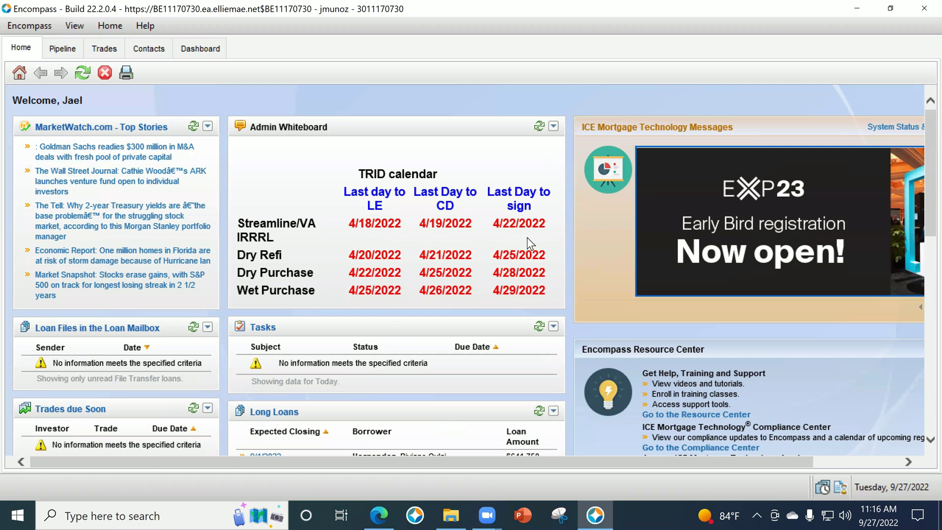
scroll(802, 453, right, 3)
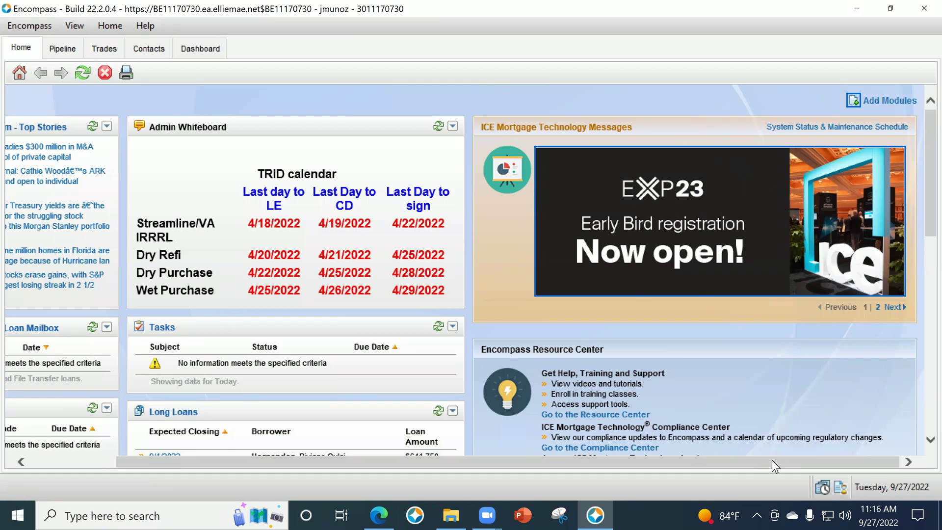
drag(772, 461, 625, 473)
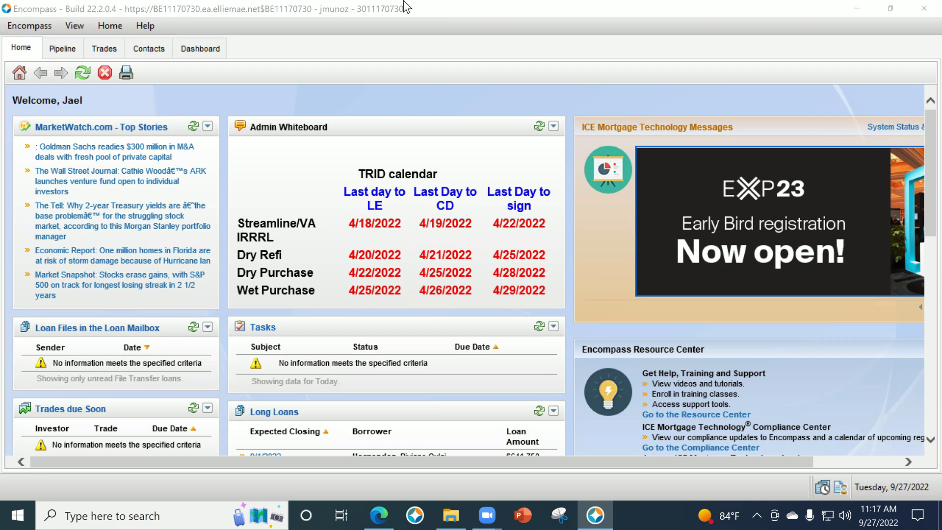
click(736, 101)
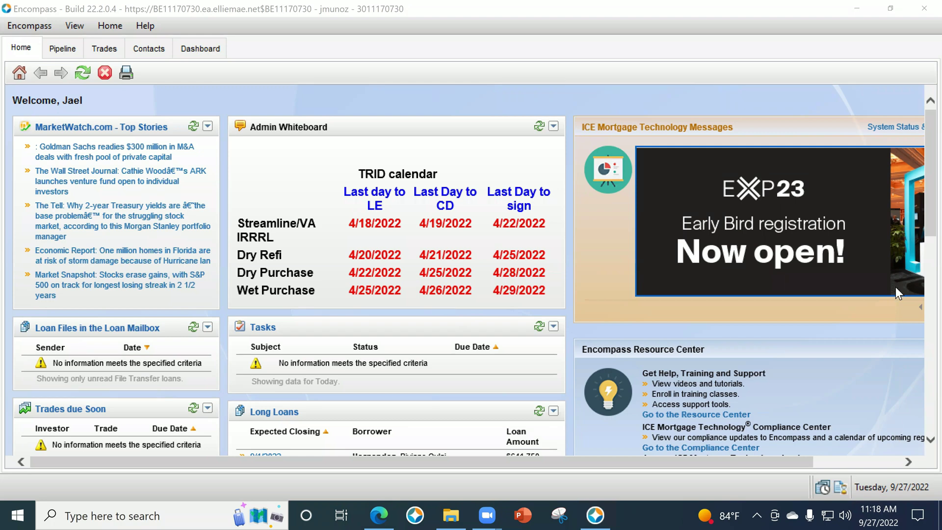
click(878, 516)
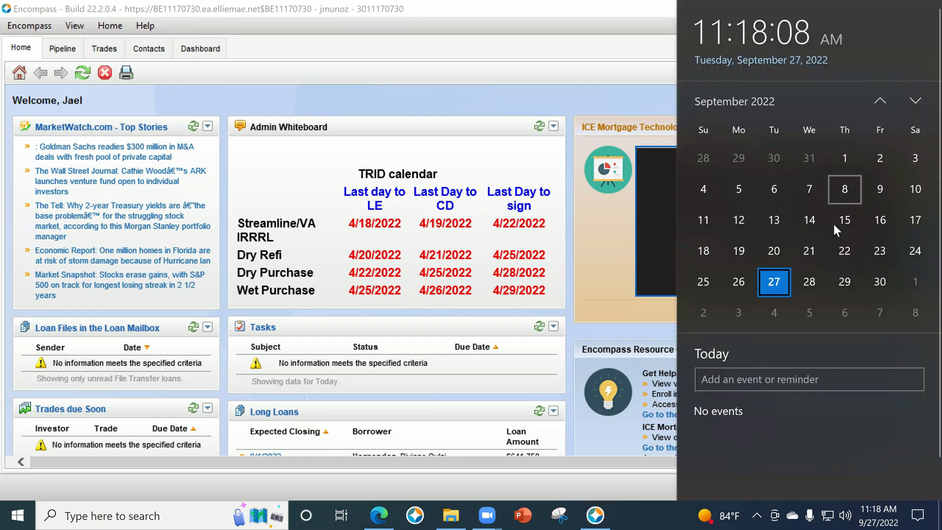
click(646, 105)
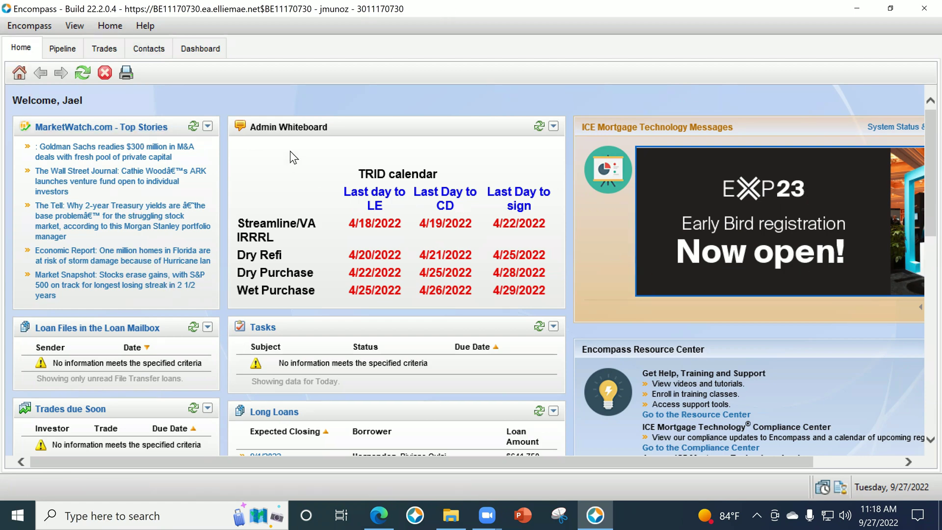
Start a new borrower contact and enter the borrower's first name, last name and SSN.
click(149, 48)
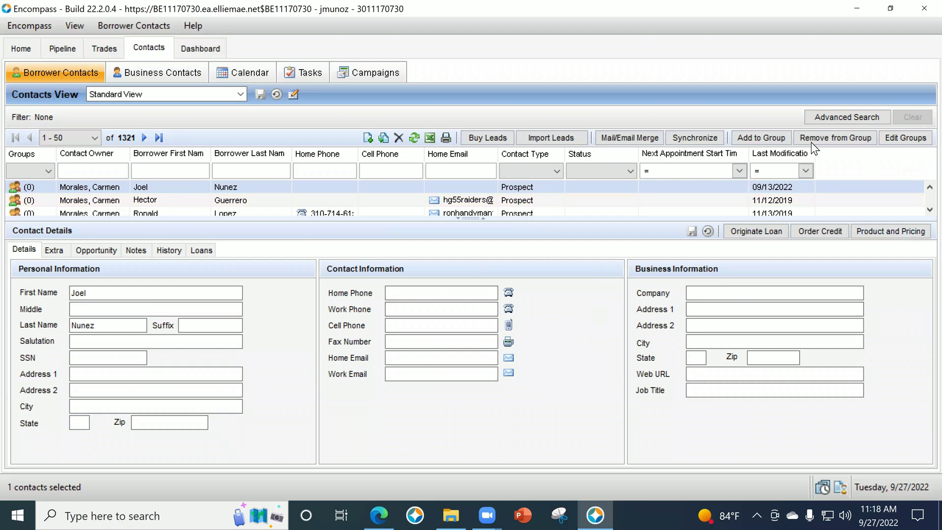
click(368, 137)
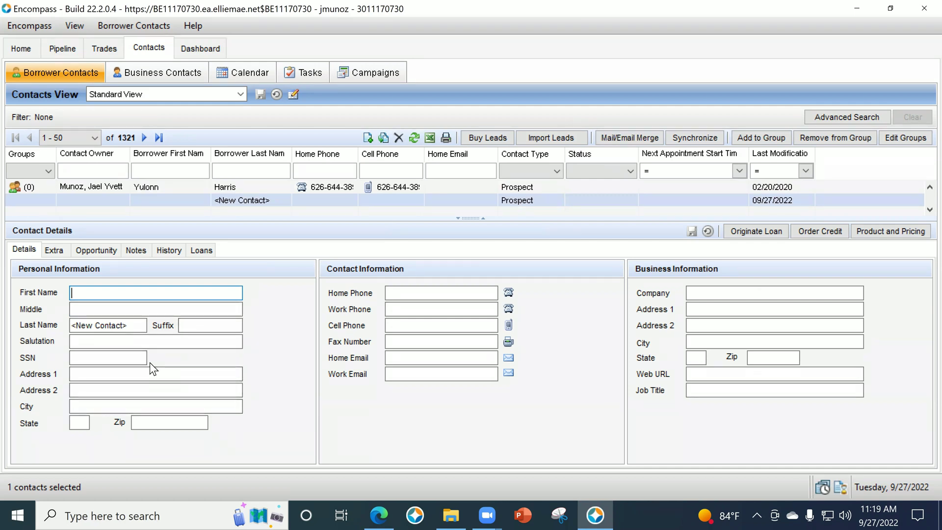
text(Jae)
key(BackSpace)
key(BackSpace)
key(BackSpace)
text(Borrower)
key(Tab)
key(Tab)
text(Once)
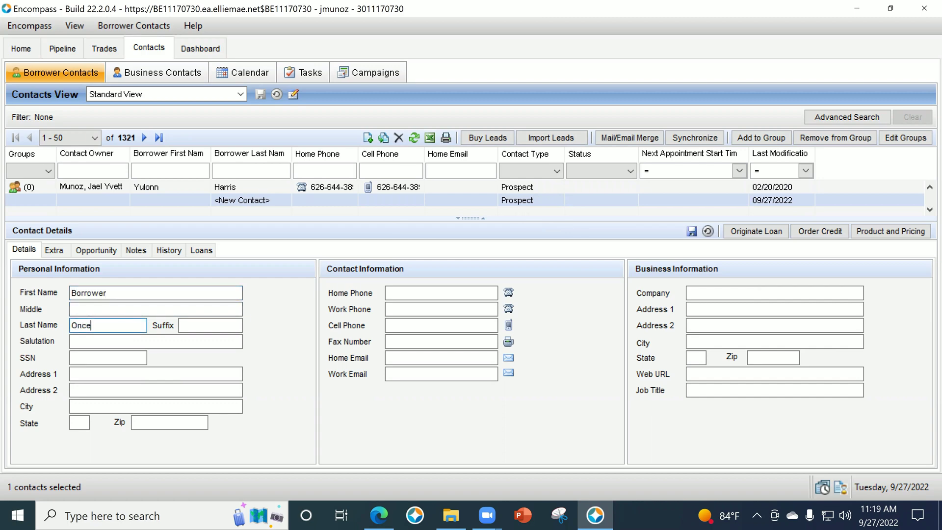
key(BackSpace)
key(BackSpace)
text(e)
key(Tab)
key(Tab)
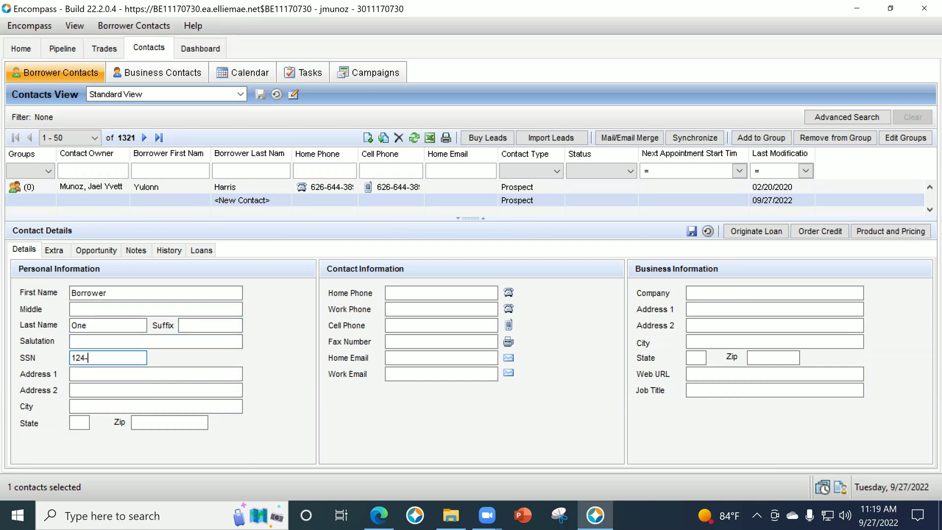
Enter the borrower's street address and zip, pick Cerritos as the city, and save the contact.
click(200, 371)
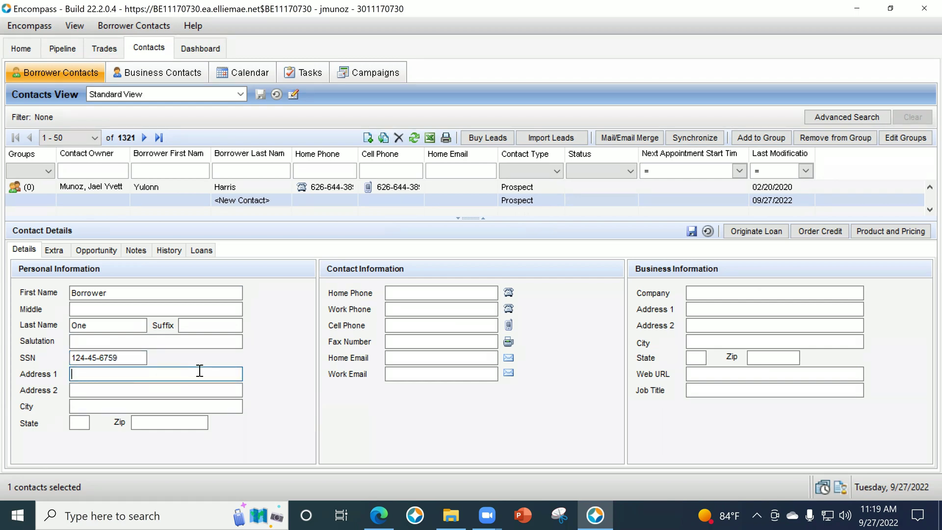
text(1235 Maiun S)
key(BackSpace)
key(BackSpace)
key(BackSpace)
key(BackSpace)
text(n St)
key(Tab)
key(Tab)
key(Tab)
key(Tab)
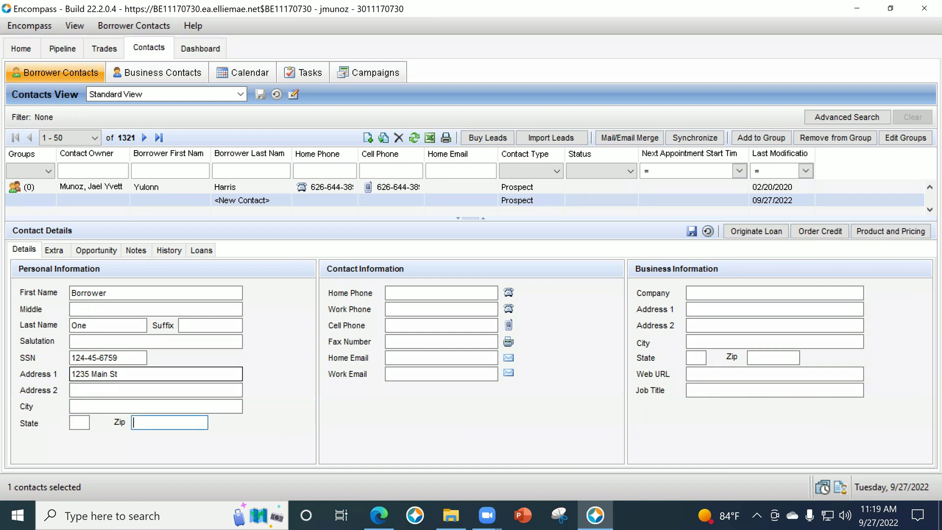
text(90703)
key(Tab)
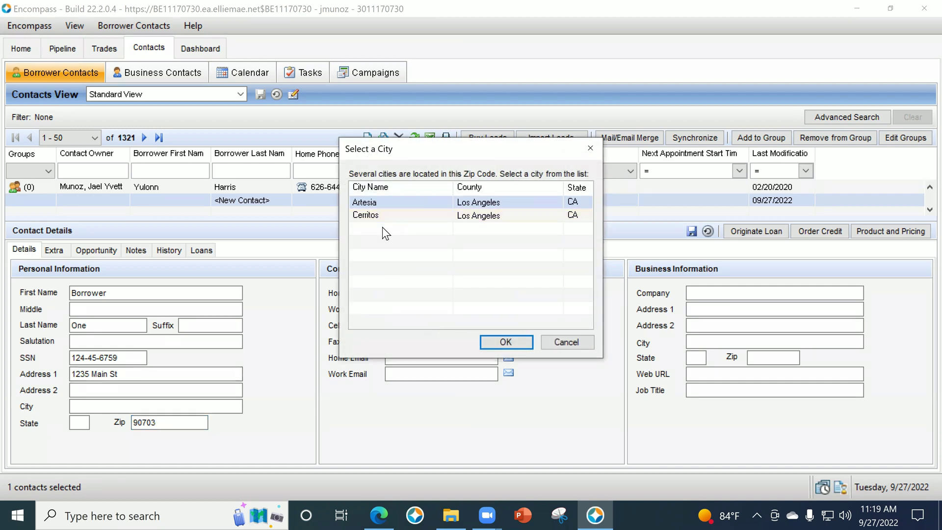
click(382, 216)
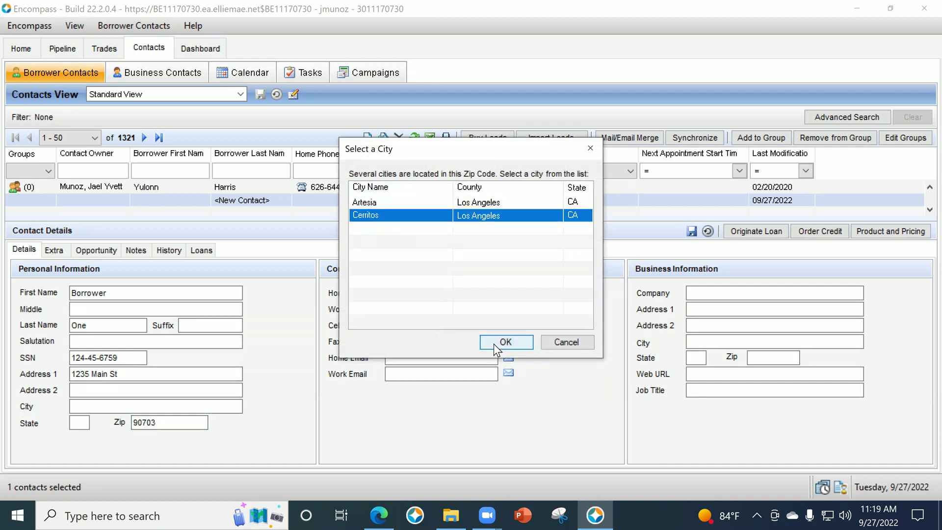
click(493, 343)
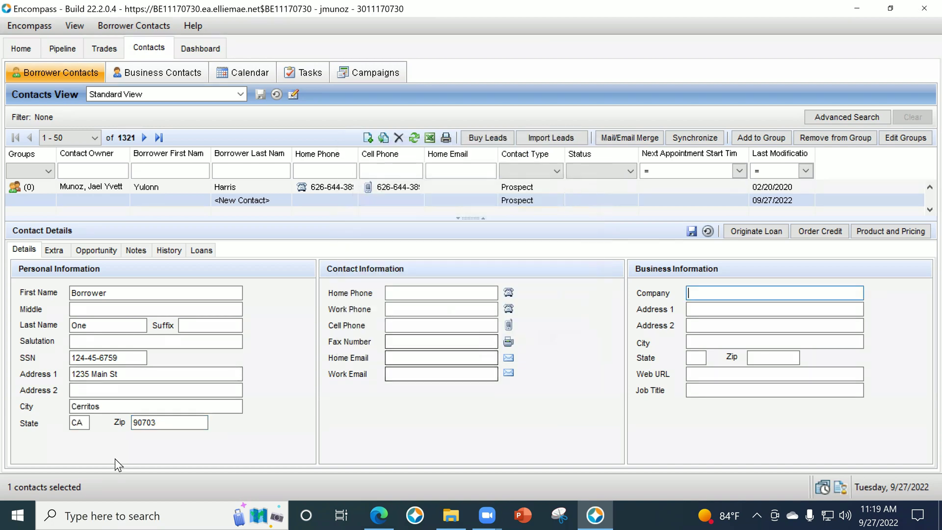
click(691, 232)
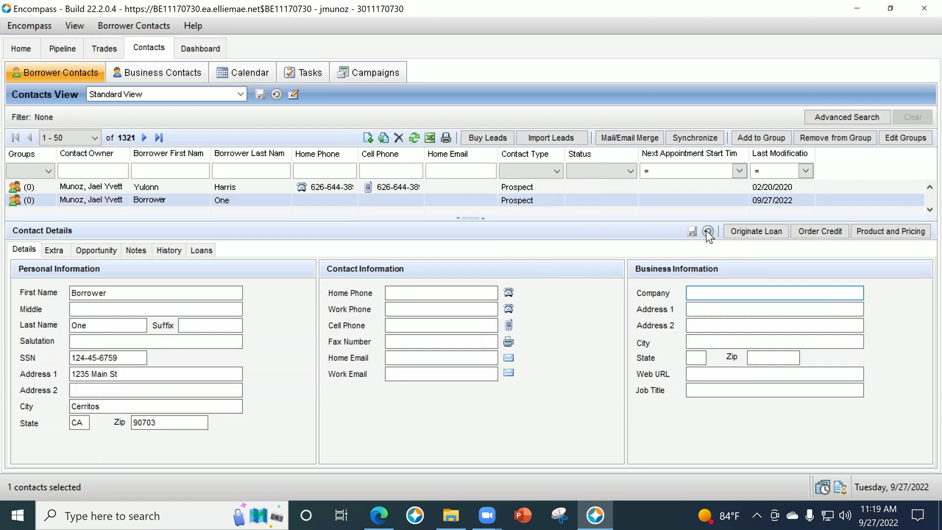
click(736, 231)
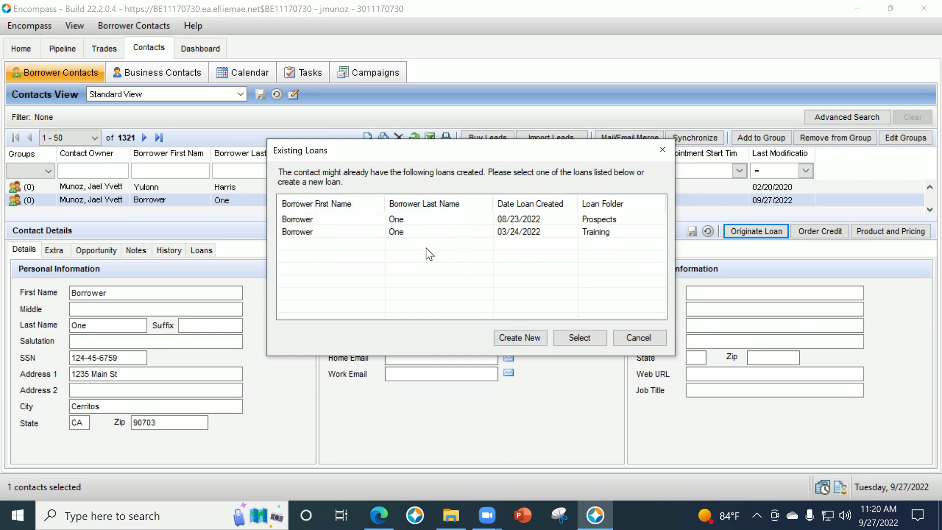
Choose Create New and continue with the Prospects loan folder.
click(520, 337)
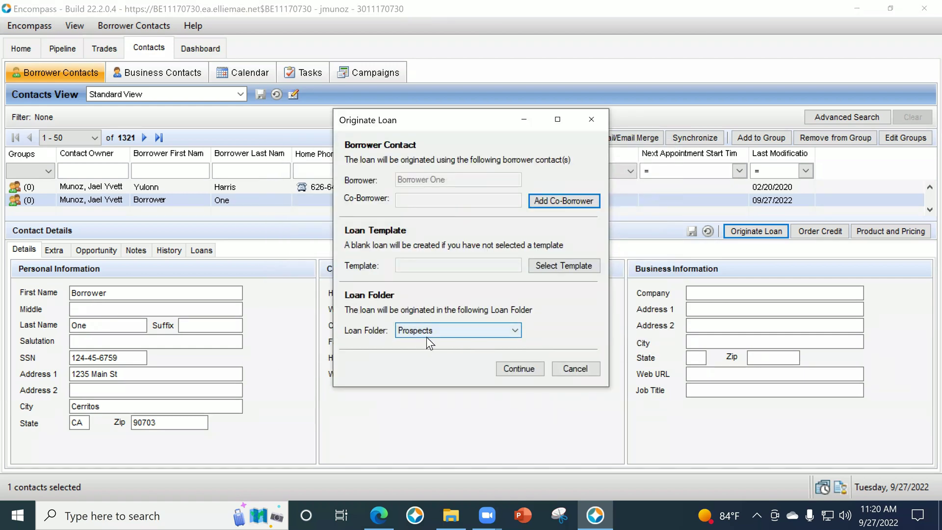
click(519, 369)
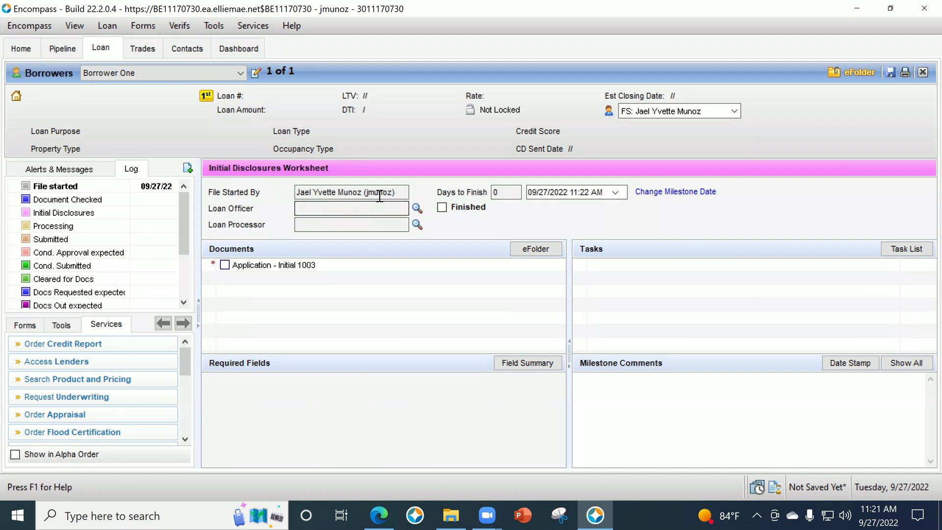
Pick the file's starting user as Loan Officer from the user list sorted by last name.
click(417, 209)
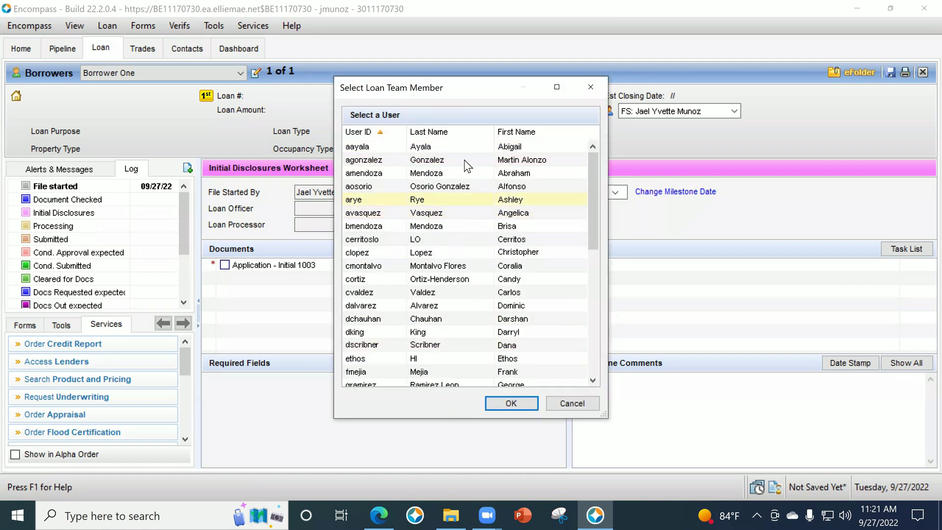
click(459, 134)
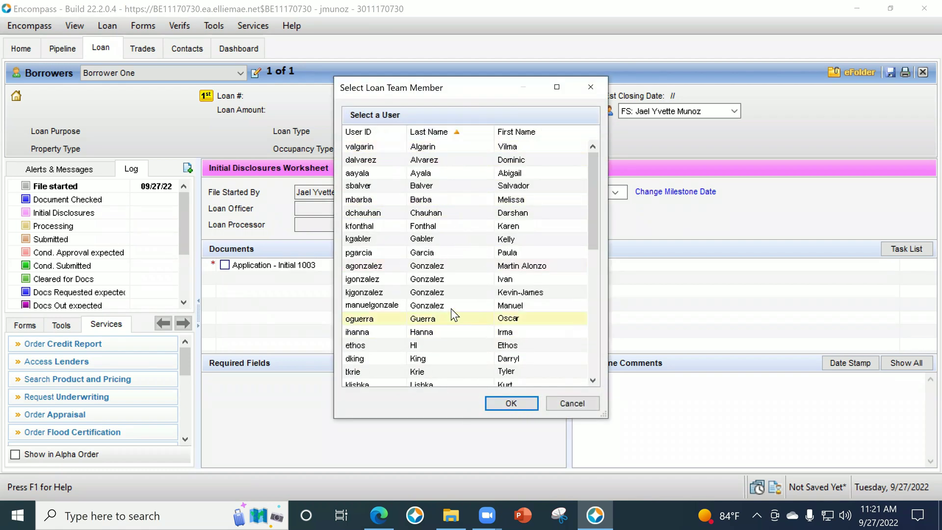
scroll(451, 295, down, 3)
scroll(450, 302, down, 1)
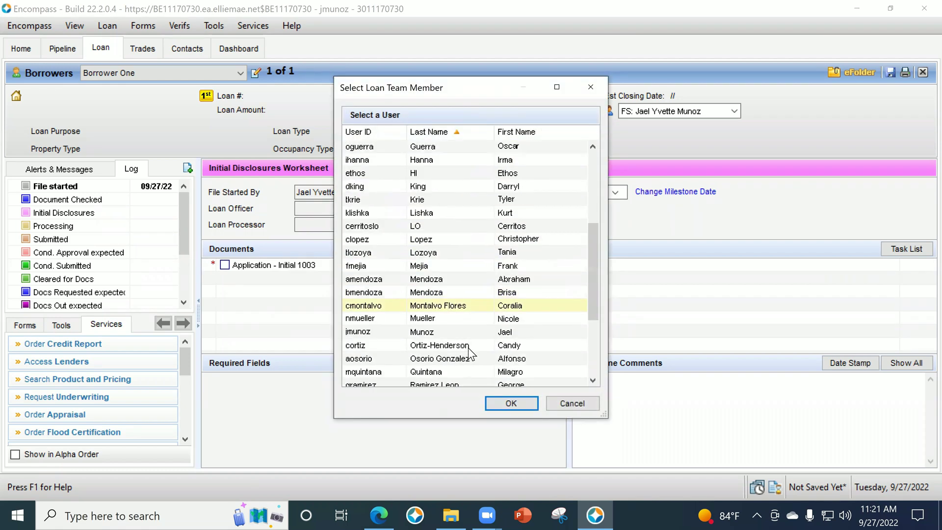
click(468, 332)
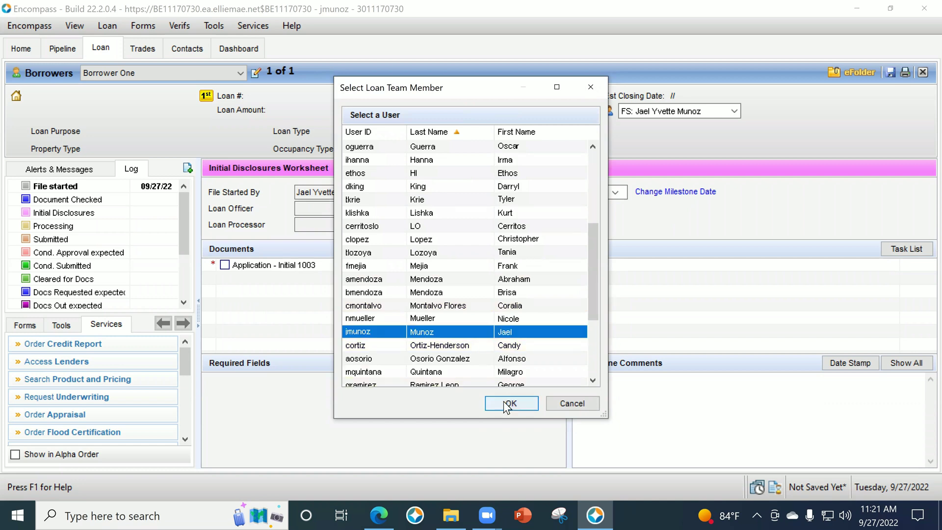
click(508, 403)
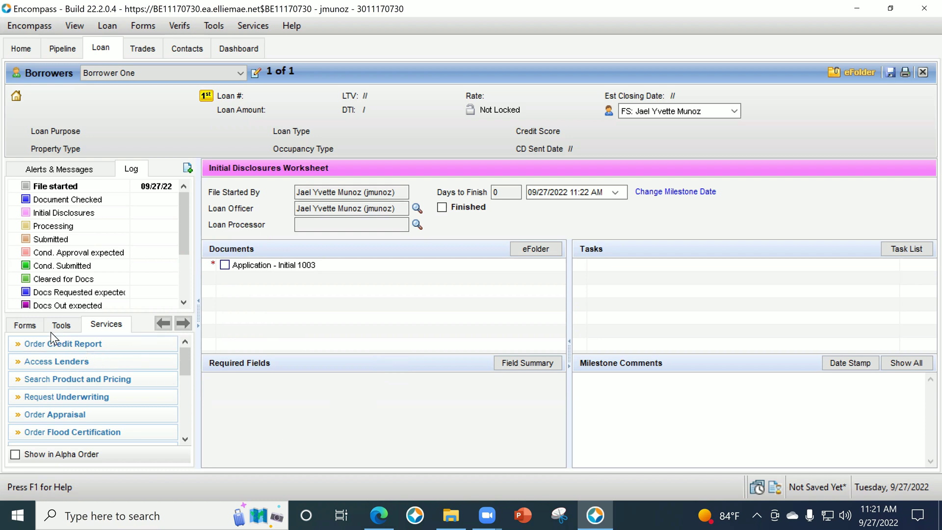
click(37, 327)
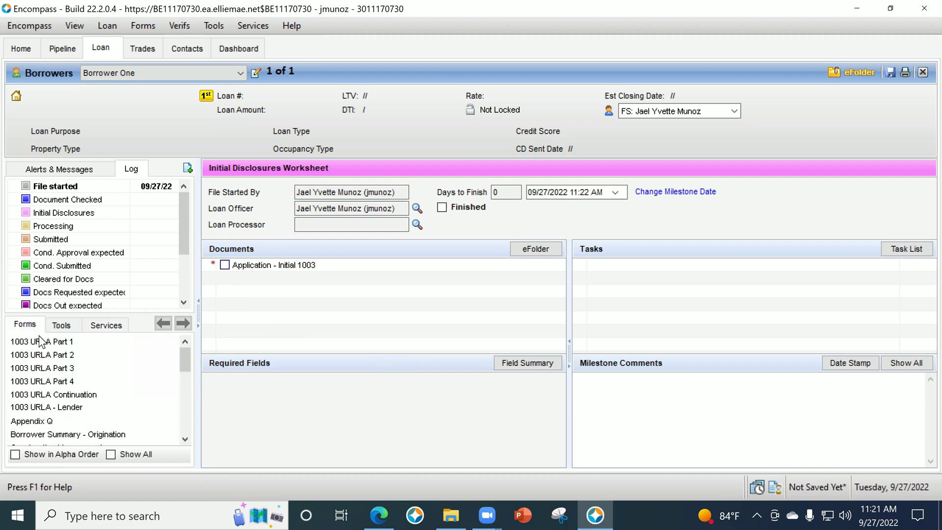
click(110, 454)
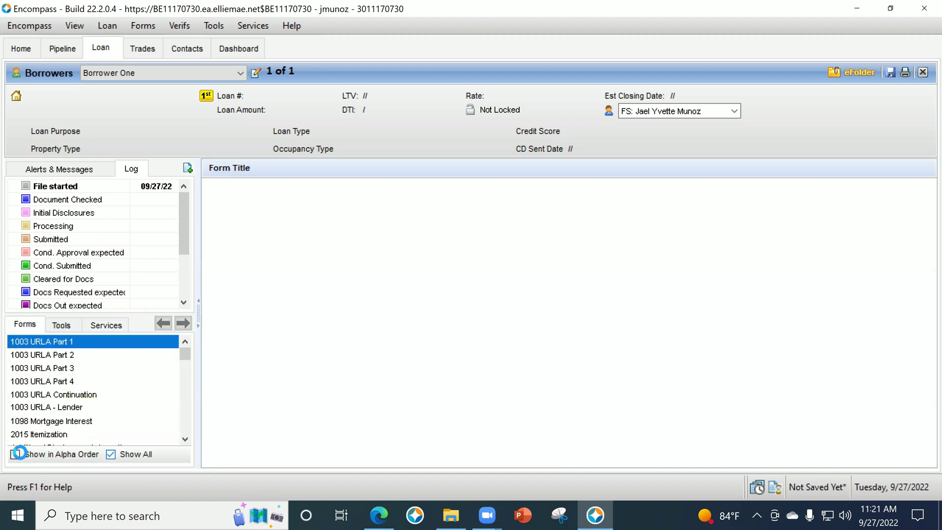
click(15, 454)
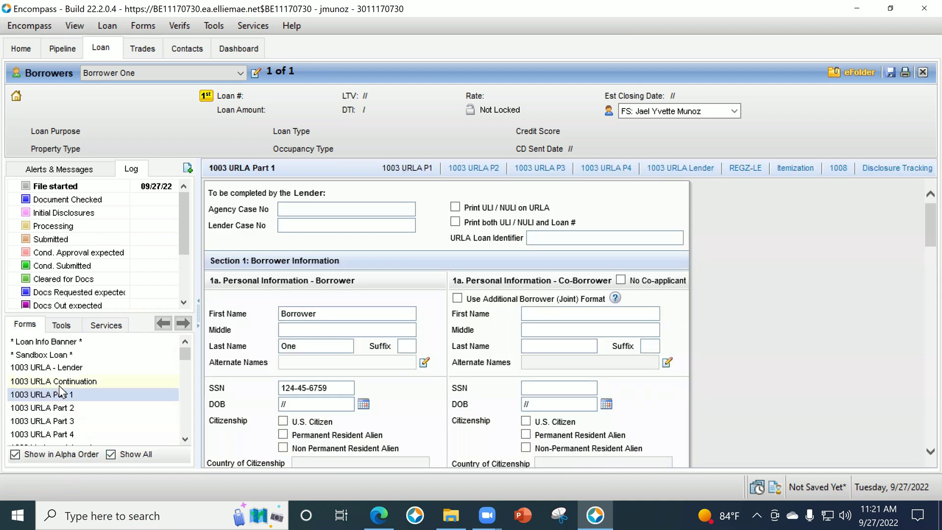
scroll(69, 396, down, 3)
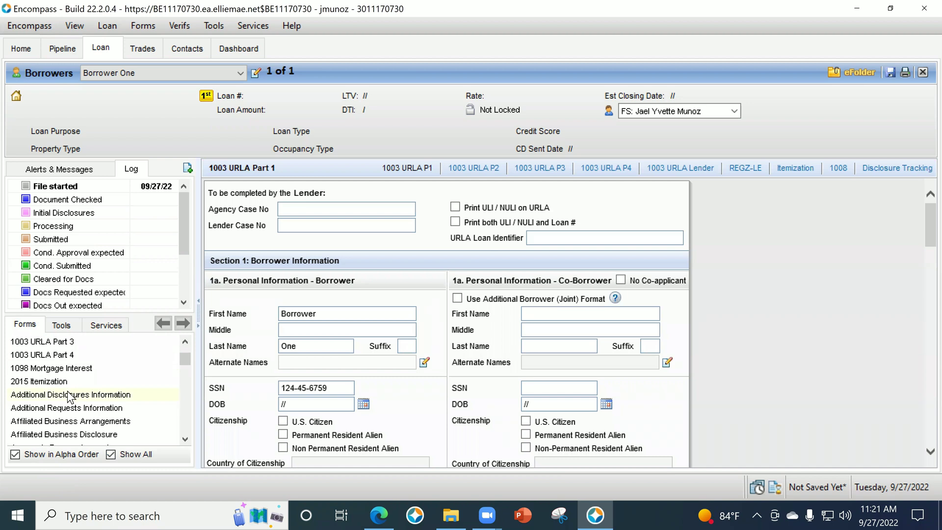
scroll(71, 397, up, 2)
scroll(73, 399, down, 3)
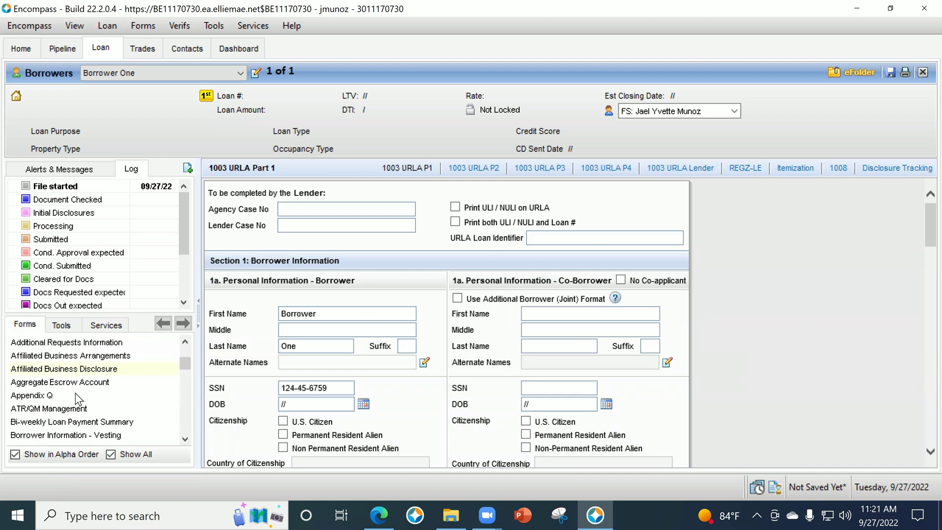
scroll(76, 400, down, 1)
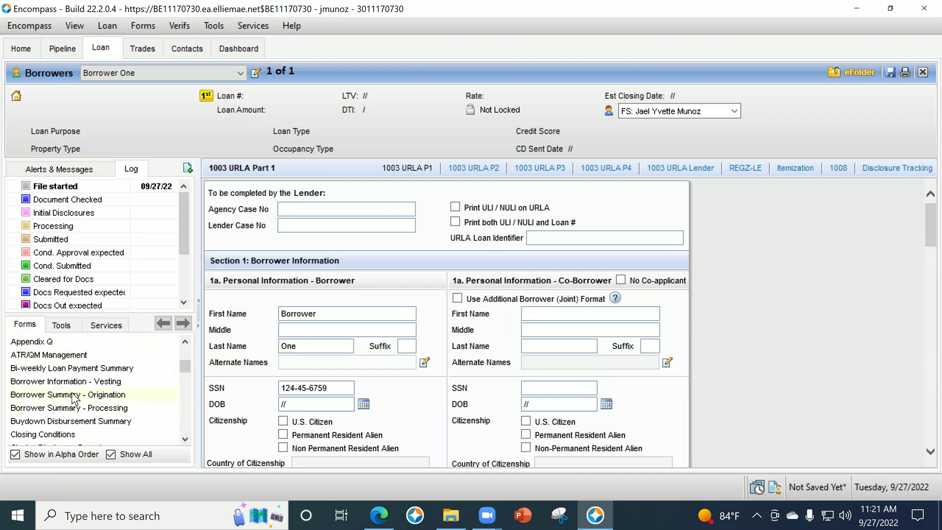
click(80, 396)
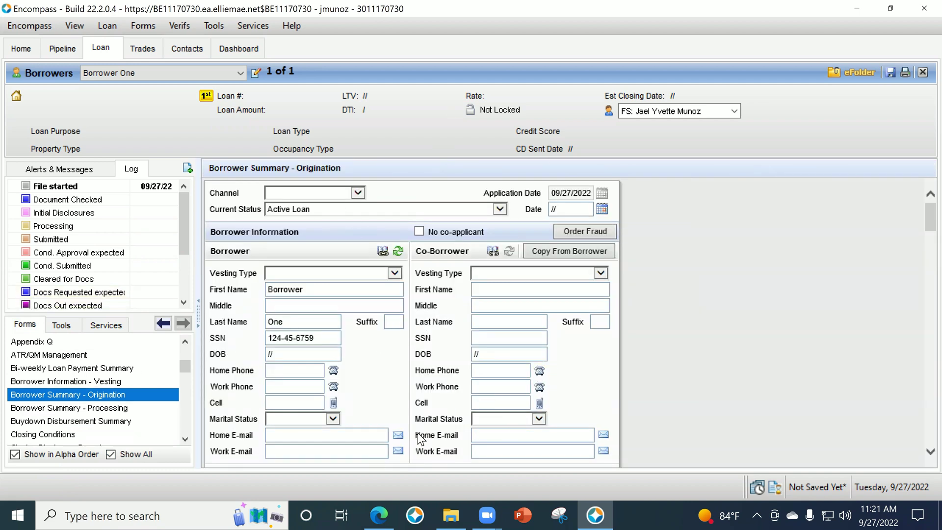
scroll(101, 391, up, 5)
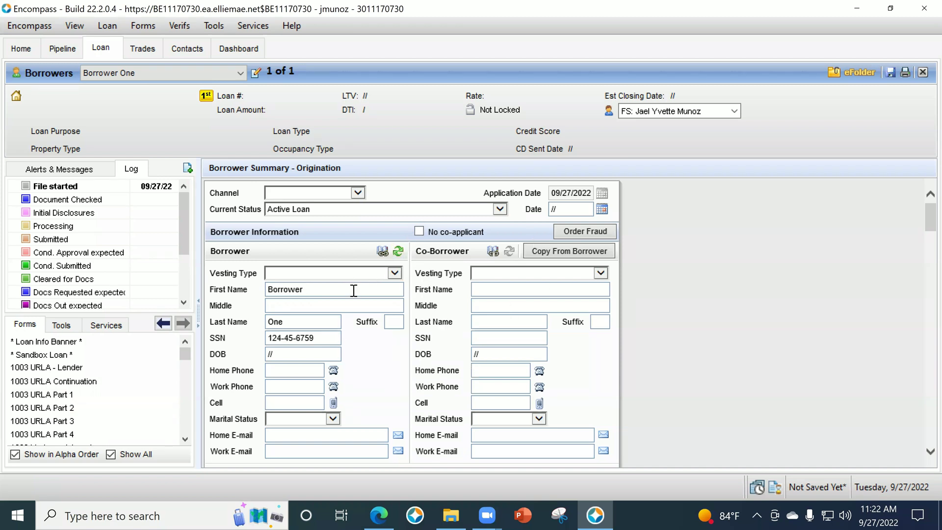
scroll(292, 229, down, 1)
Set Vesting Type to Individual and enter the borrower's first and last name and date of birth.
click(273, 228)
click(280, 239)
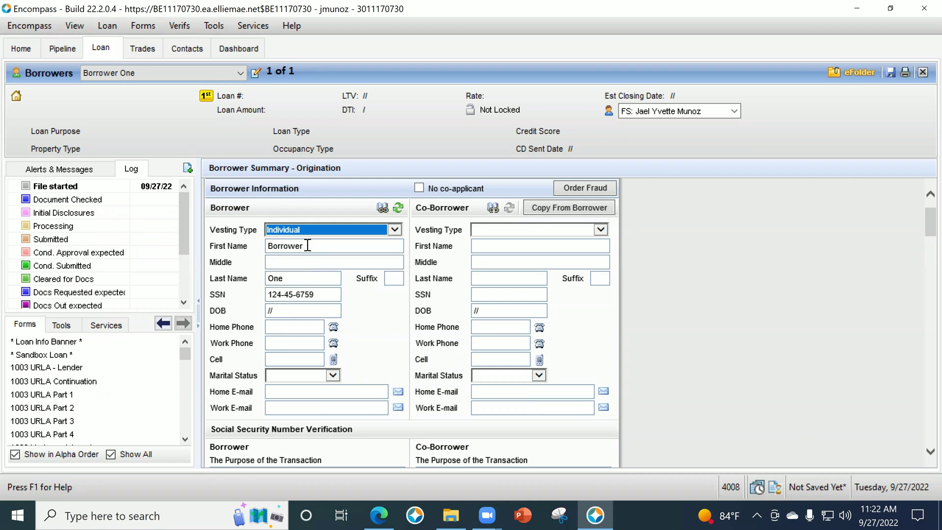
key(Tab)
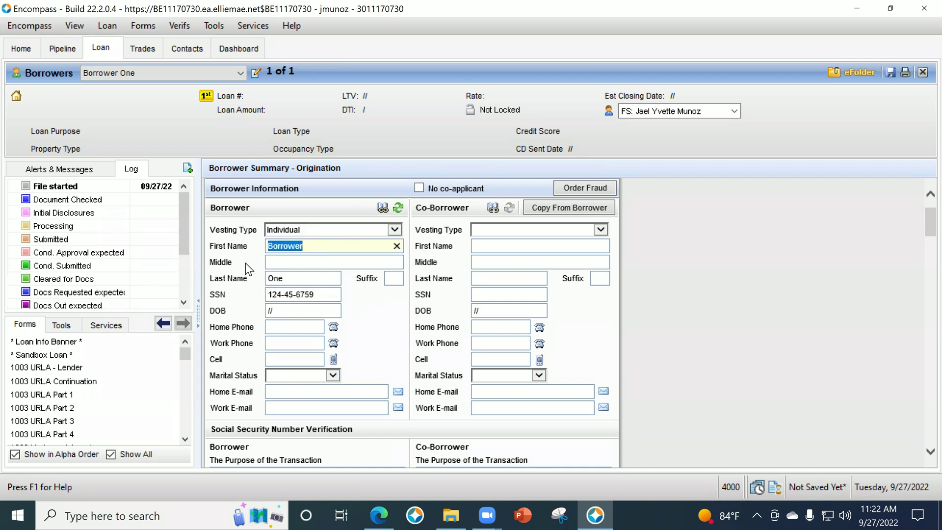
key(Tab)
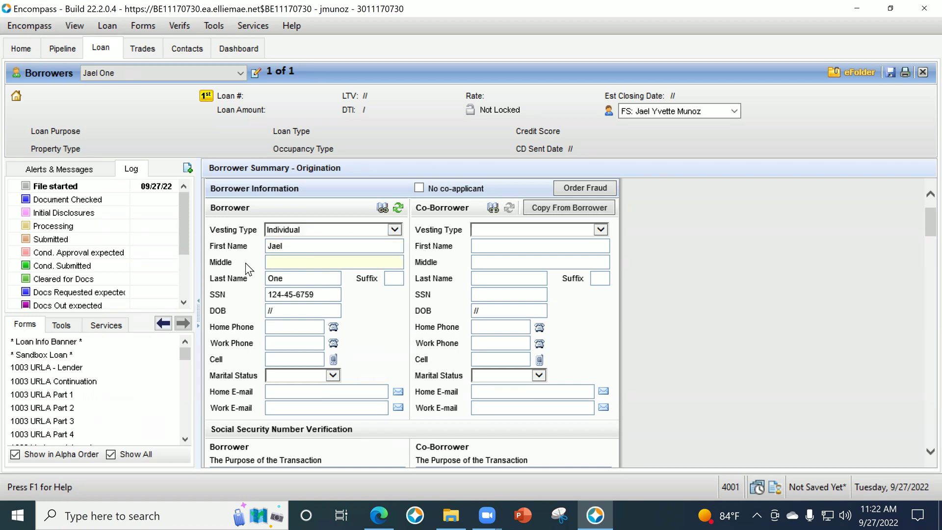
key(Tab)
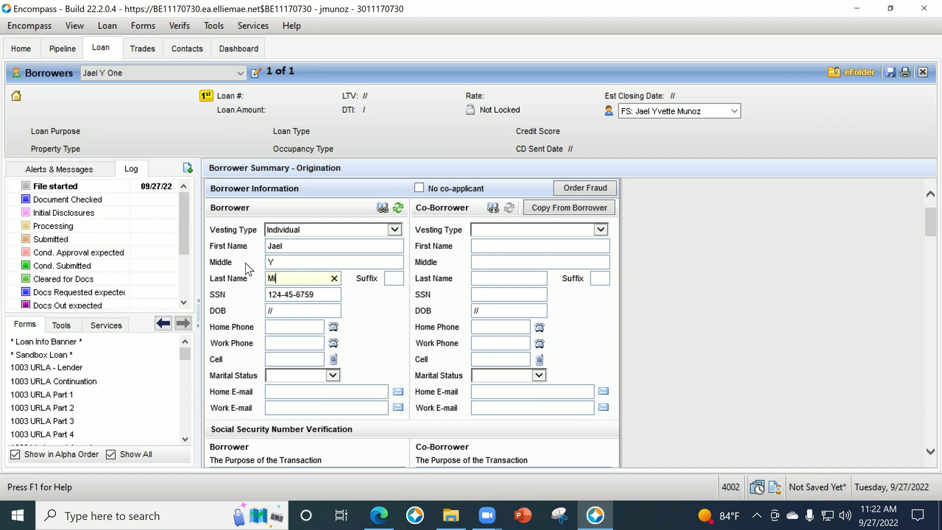
click(285, 309)
text(10/17/1984)
key(Tab)
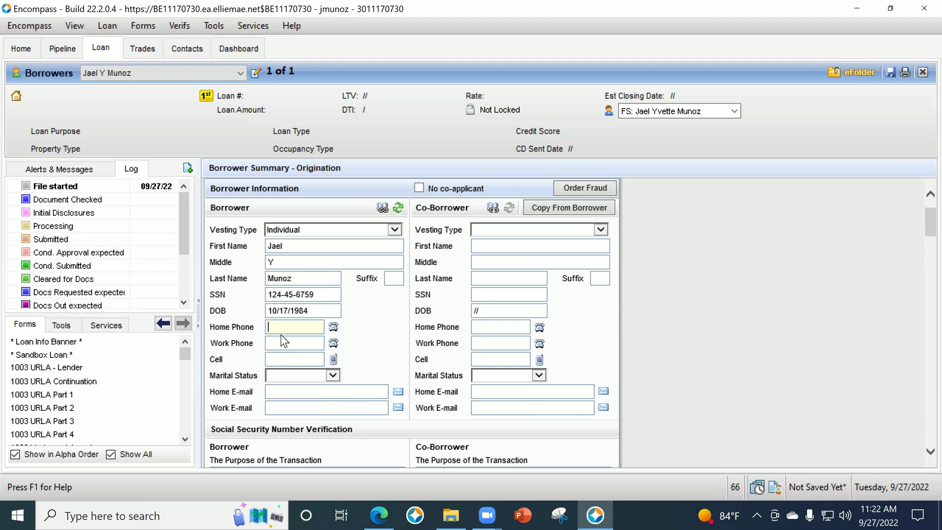
Set Marital Status to Married and enter the borrower's home e-mail address.
click(295, 346)
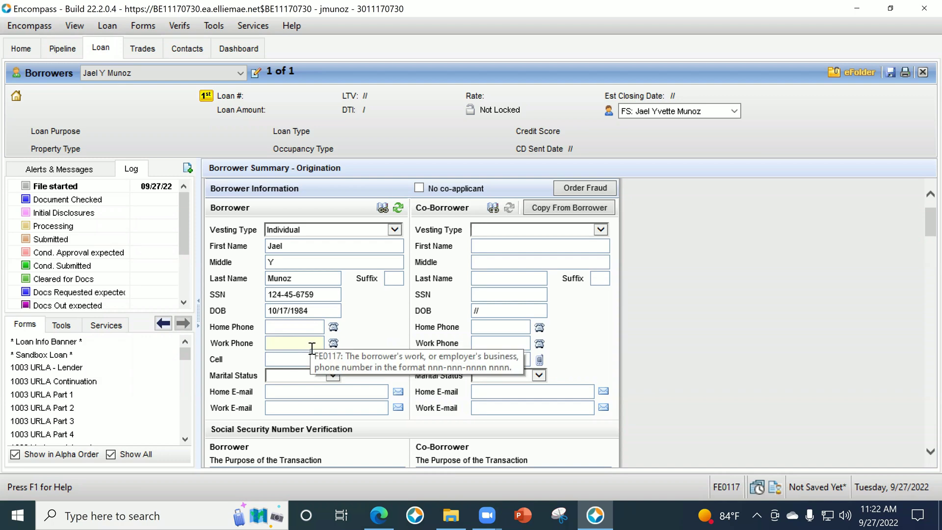
click(270, 379)
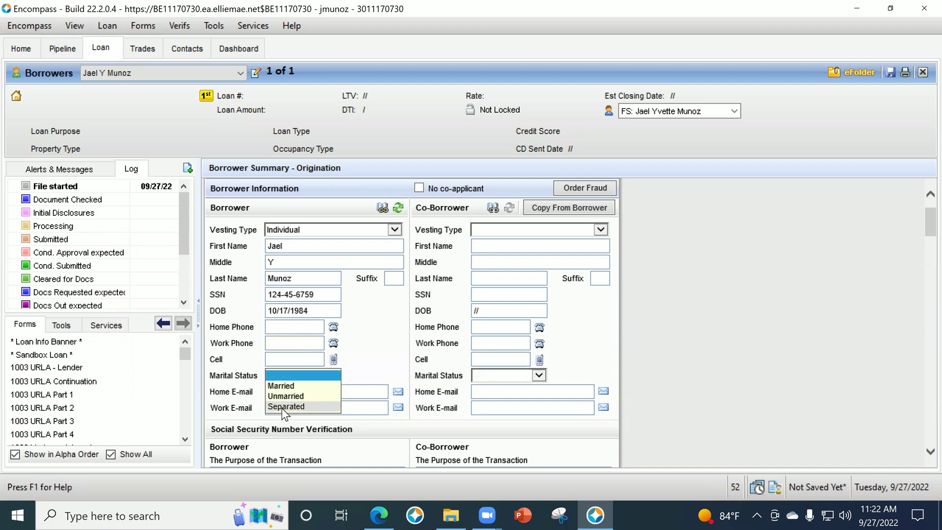
click(282, 387)
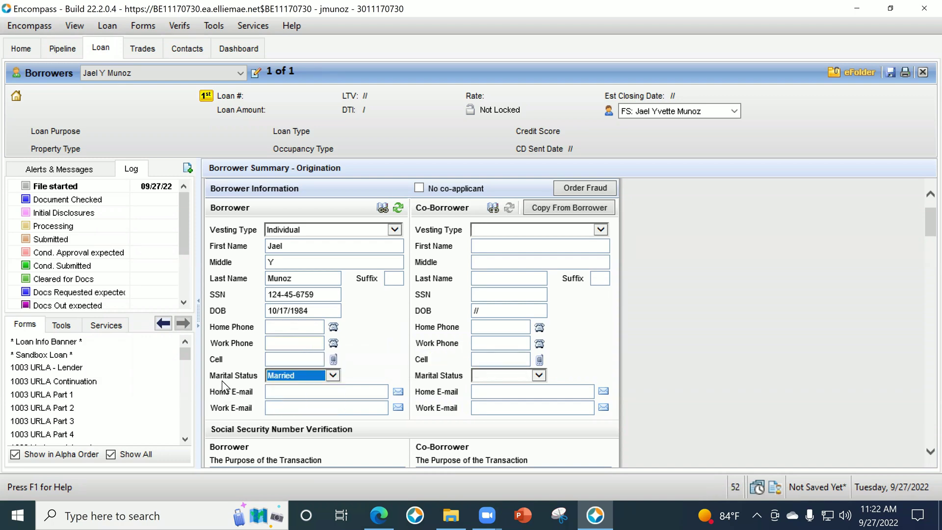
scroll(222, 381, down, 1)
click(277, 347)
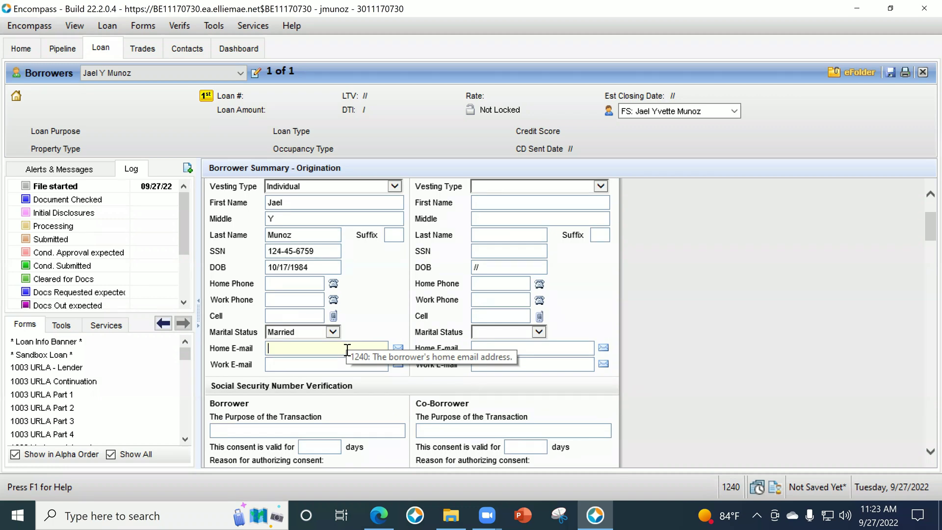
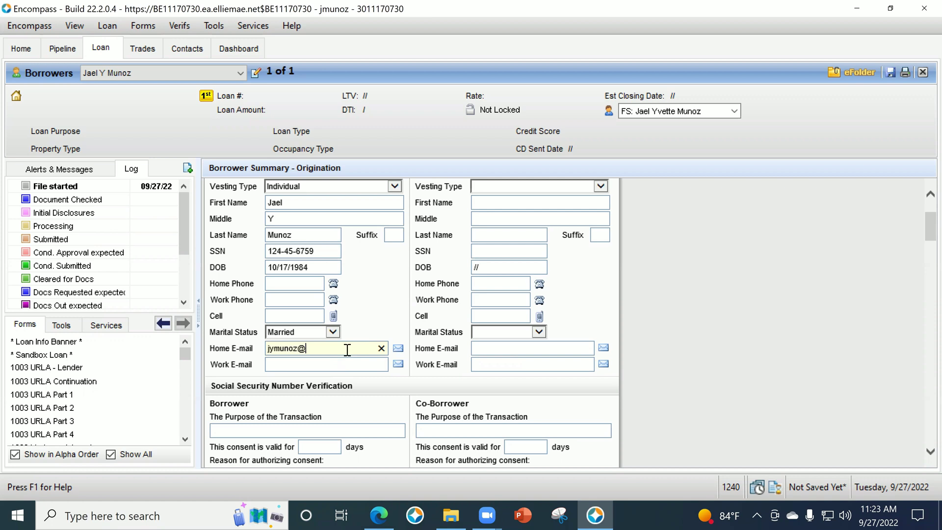
key(Tab)
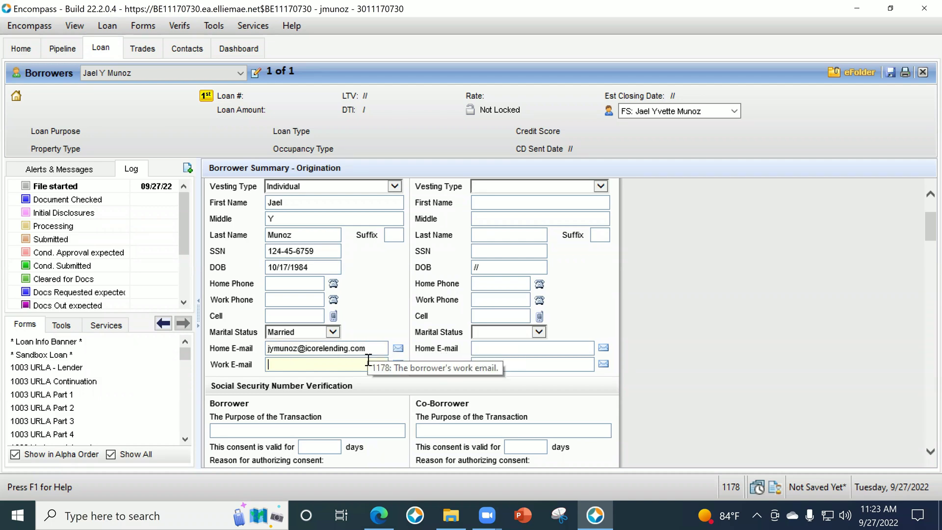
Enter 'Seeking a Mortgage' as the transaction purpose, with 90-day consent for applying for a mortgage.
scroll(421, 323, down, 1)
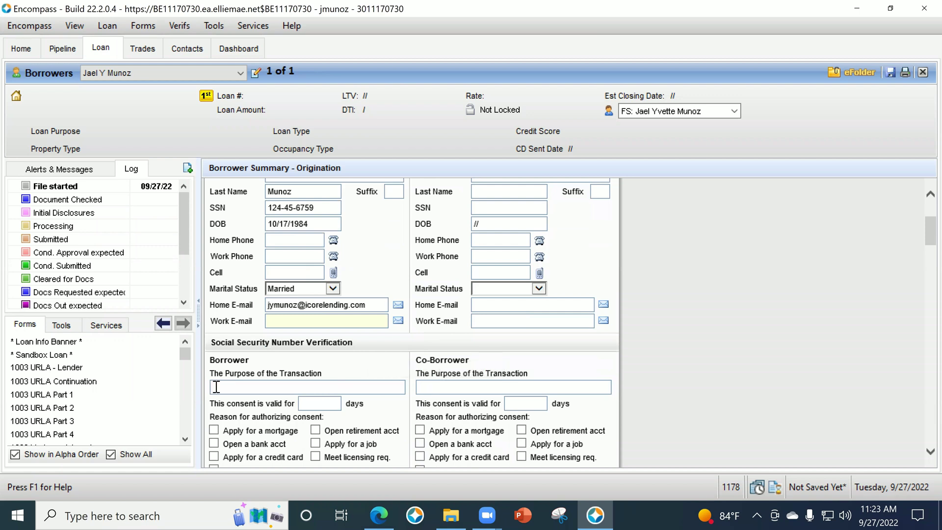
scroll(421, 343, down, 1)
click(307, 345)
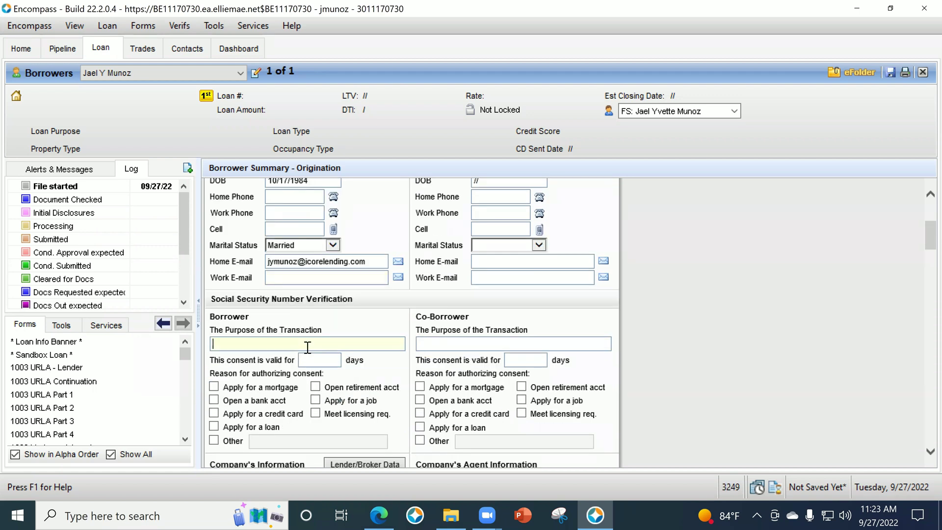
text(Seeking a Mortgage)
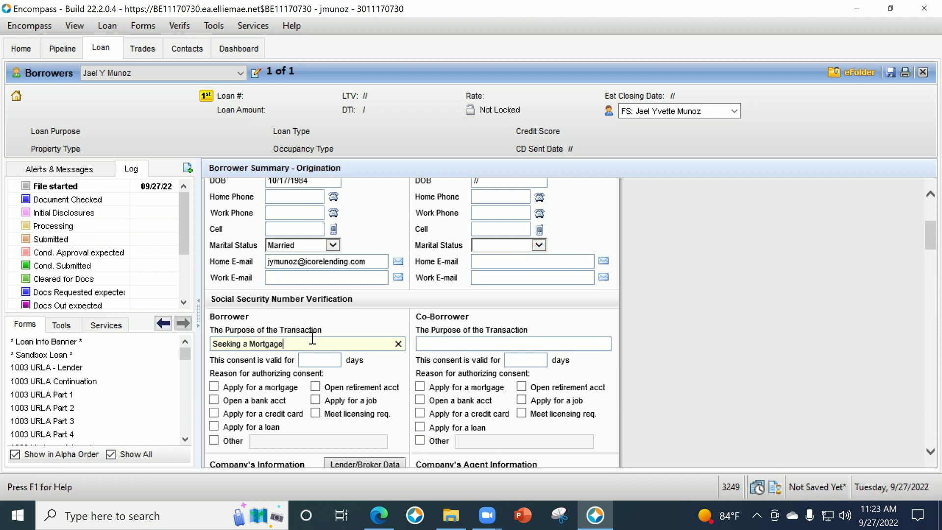
click(315, 362)
text(90)
key(Tab)
key(space)
Record 2 years, 0 months at the current address and mark former address Does Not Apply.
scroll(323, 312, down, 5)
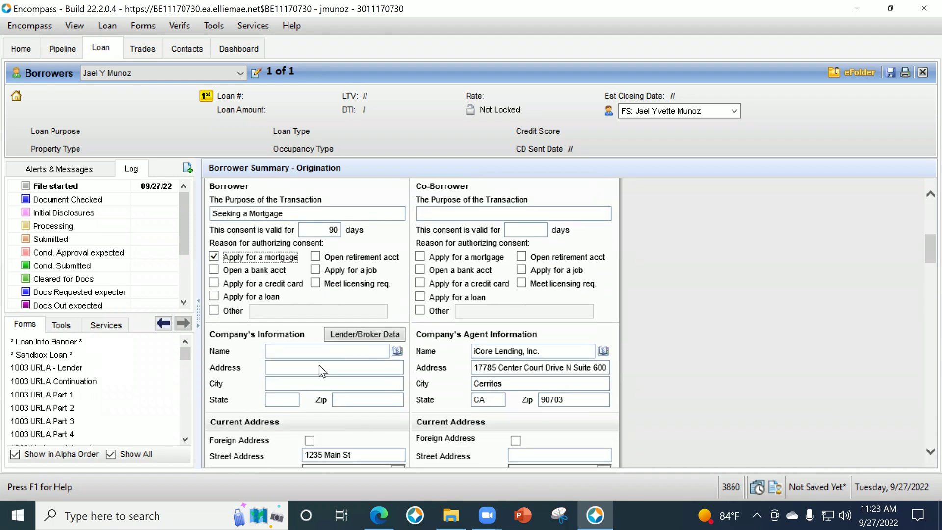
scroll(322, 371, down, 3)
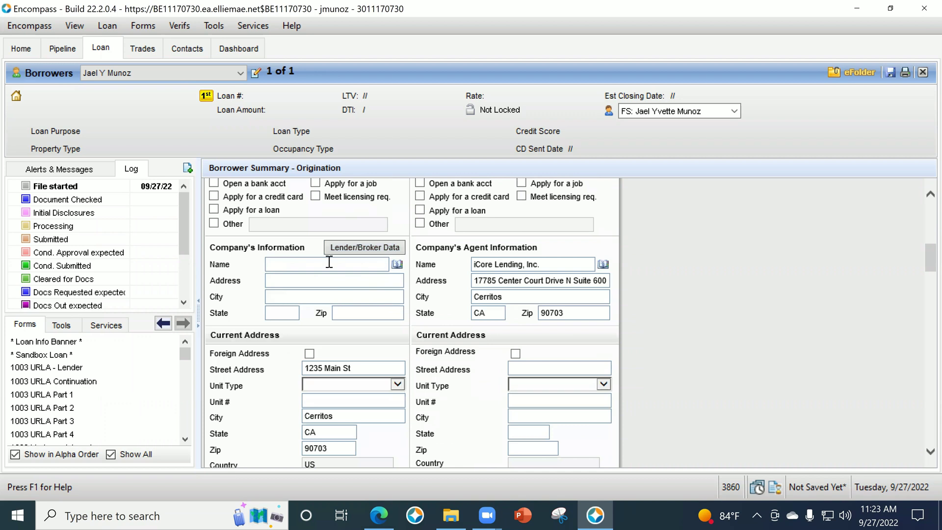
scroll(344, 314, down, 2)
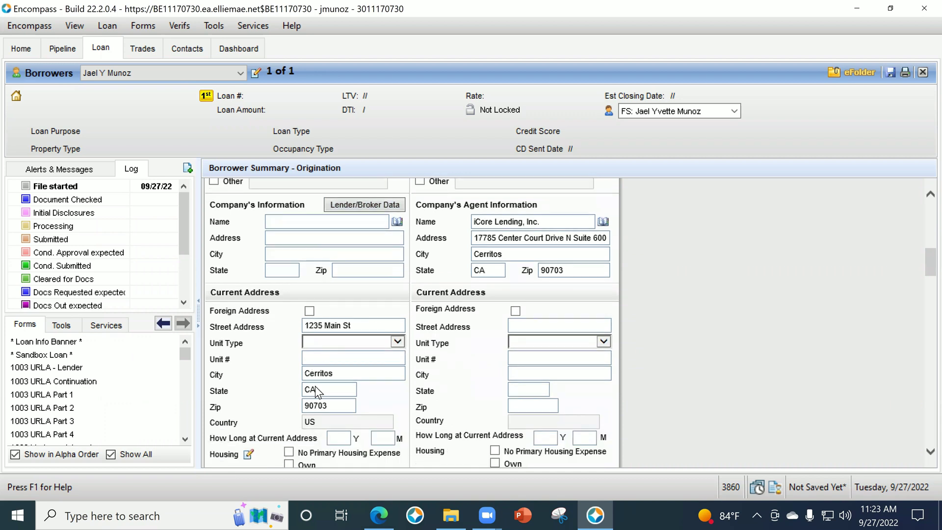
scroll(343, 382, down, 2)
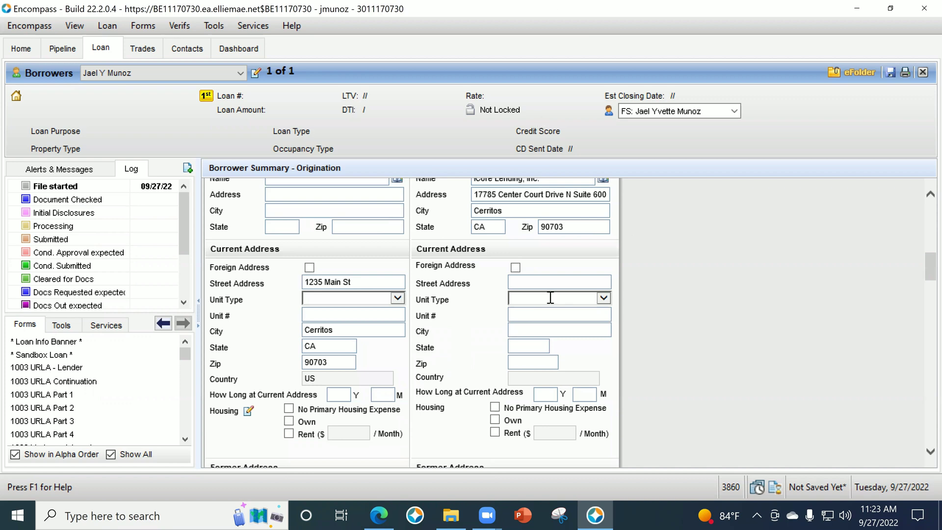
click(341, 395)
text(2)
click(380, 394)
scroll(397, 377, down, 3)
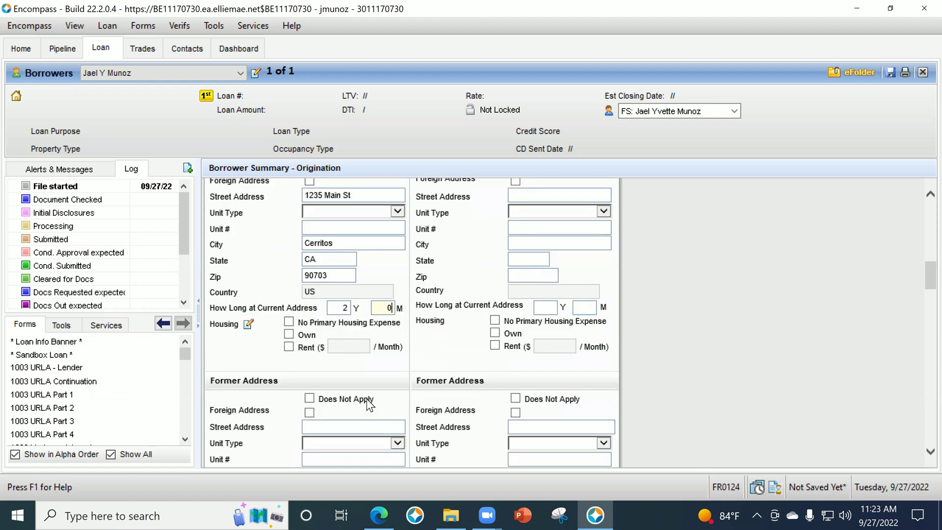
scroll(353, 393, down, 1)
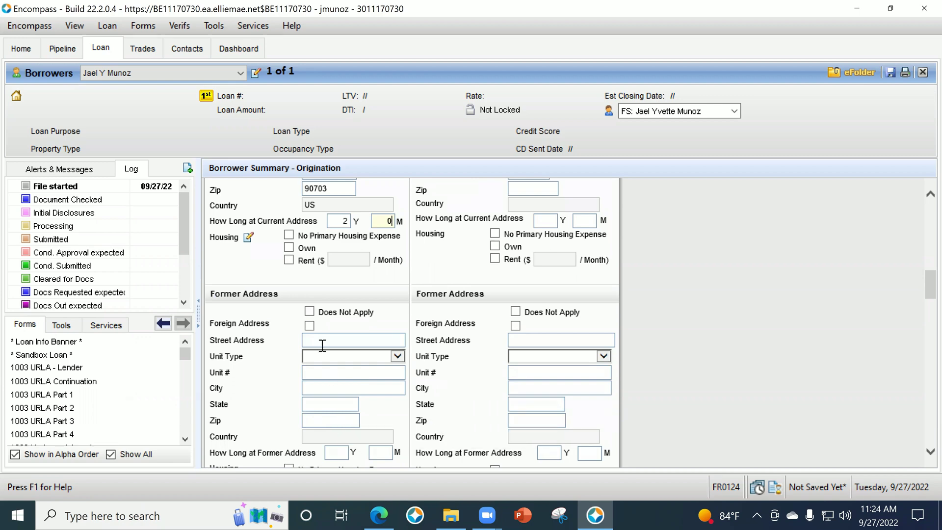
click(309, 312)
scroll(385, 354, up, 6)
scroll(436, 360, up, 6)
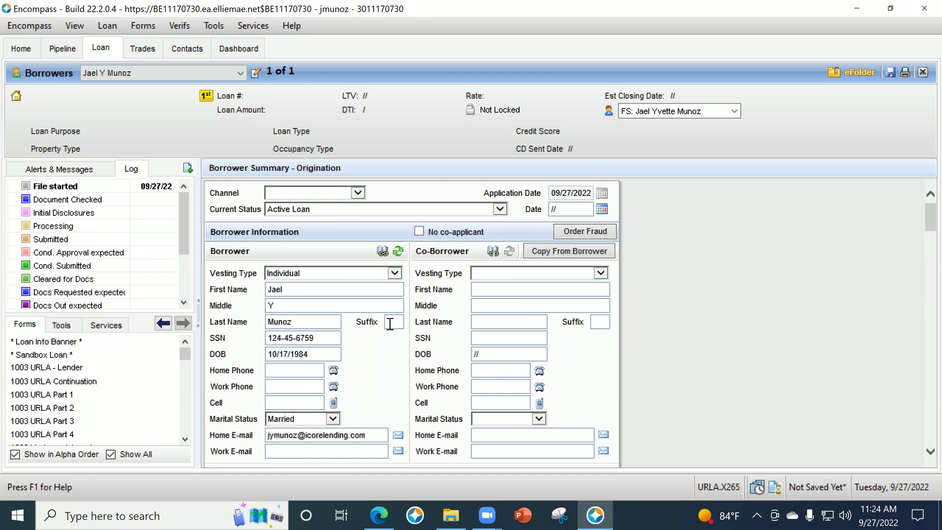
Indicate that the loan has no co-applicant.
click(417, 229)
scroll(473, 195, down, 1)
scroll(486, 375, down, 6)
scroll(472, 356, down, 1)
scroll(472, 355, down, 15)
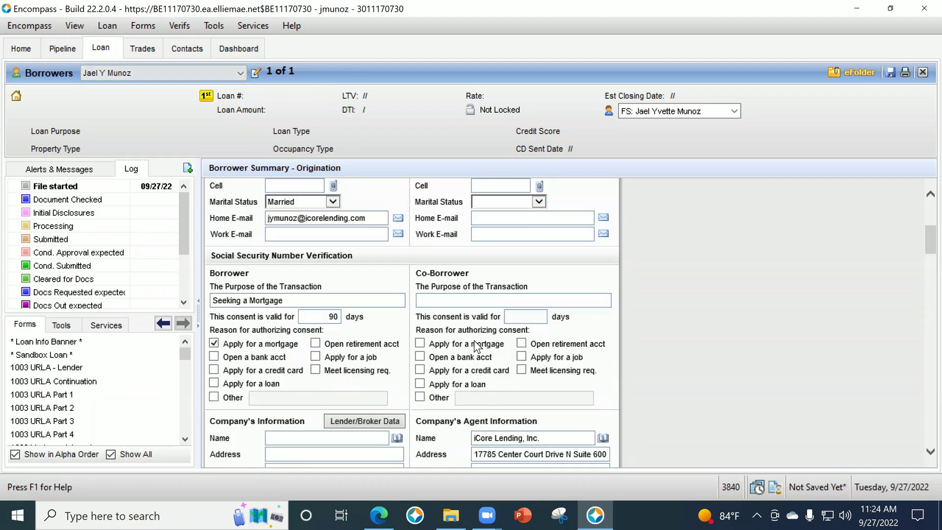
scroll(474, 334, down, 9)
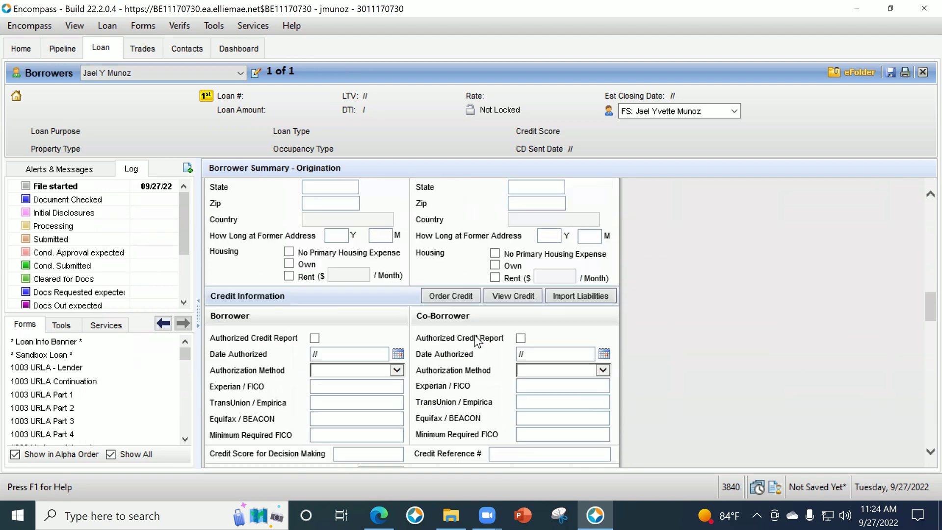
Mark the current residence as Own, switching from an initial Rent choice.
scroll(418, 354, up, 4)
scroll(424, 322, up, 10)
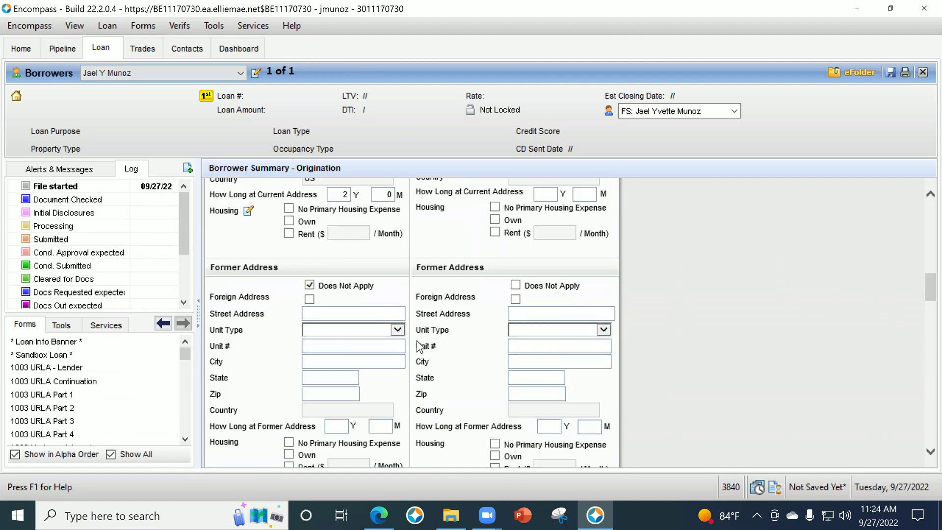
scroll(363, 289, up, 4)
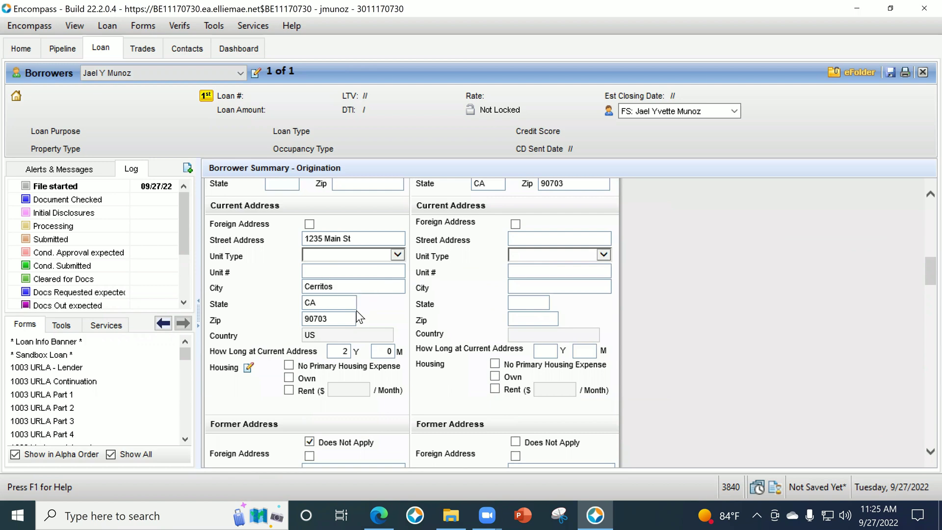
scroll(368, 323, down, 6)
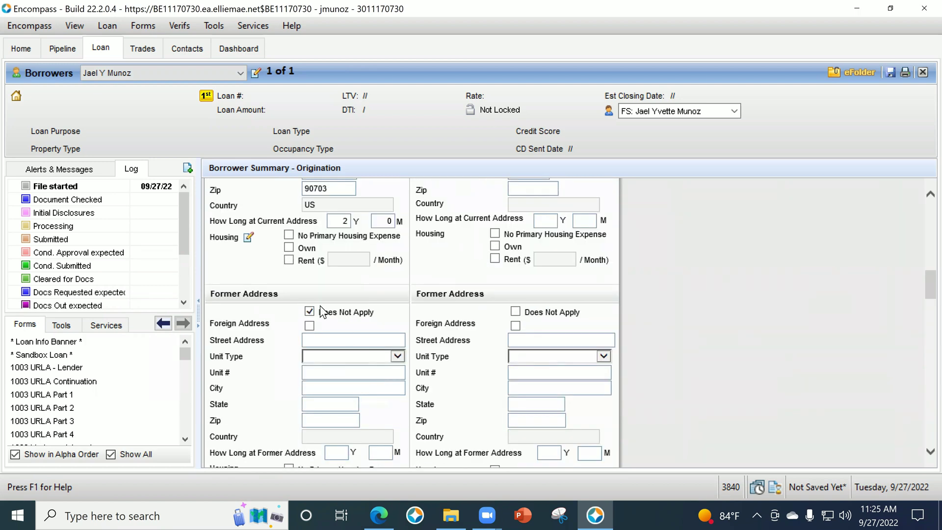
scroll(336, 416, up, 4)
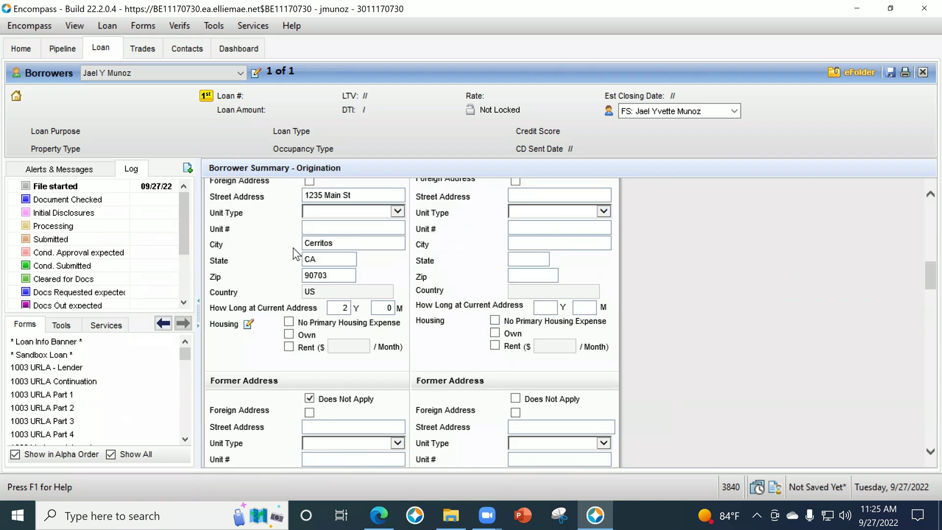
scroll(294, 293, up, 2)
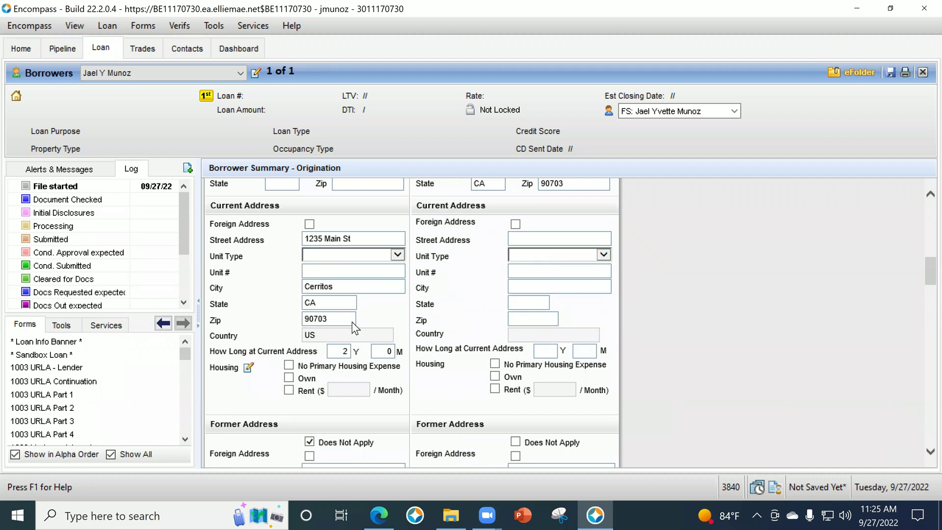
scroll(352, 322, down, 2)
scroll(359, 327, up, 2)
click(288, 391)
click(289, 378)
Enter 2,100.00 as Present First Mortgage P&I in the monthly housing expenses quick entry.
click(248, 367)
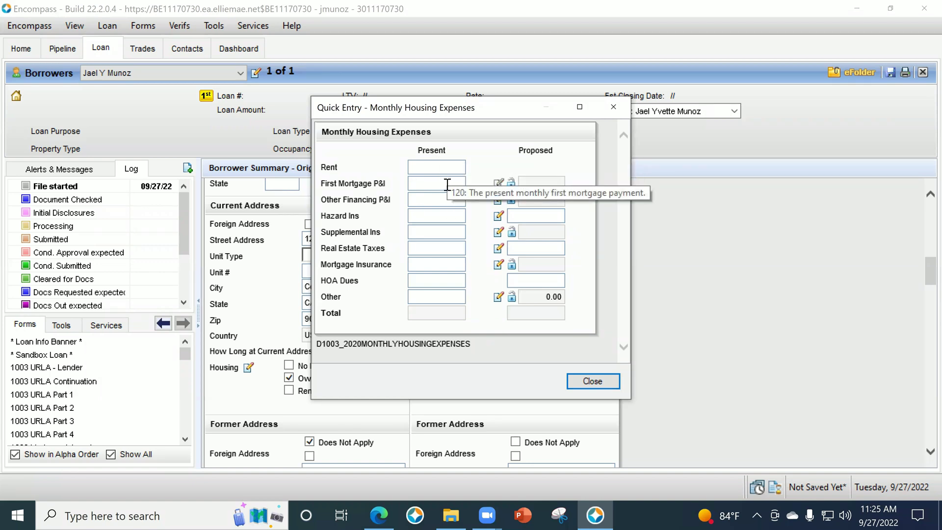
click(448, 185)
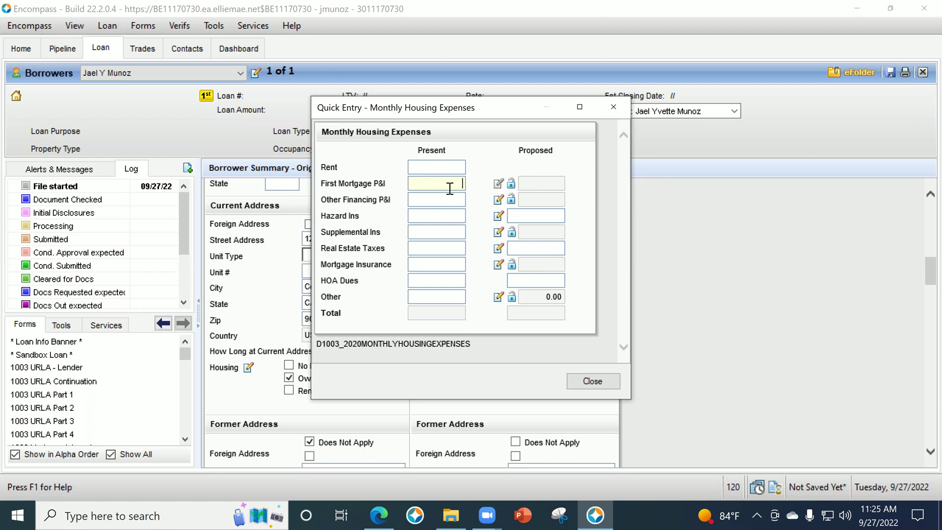
text(2100)
key(Tab)
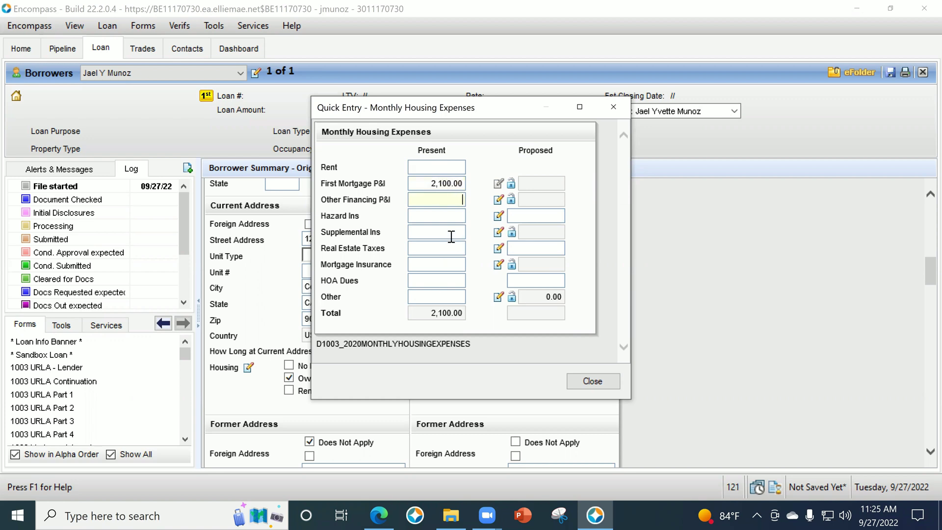
click(585, 379)
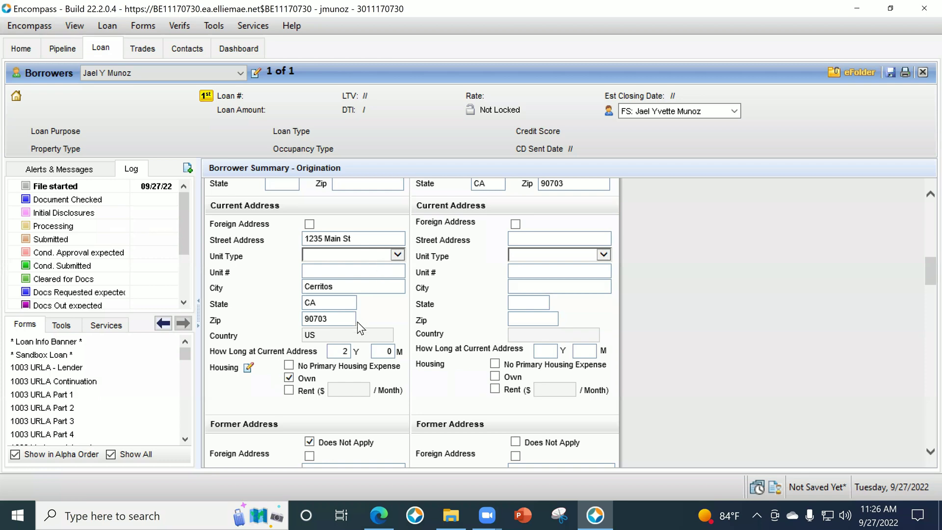
scroll(334, 320, down, 5)
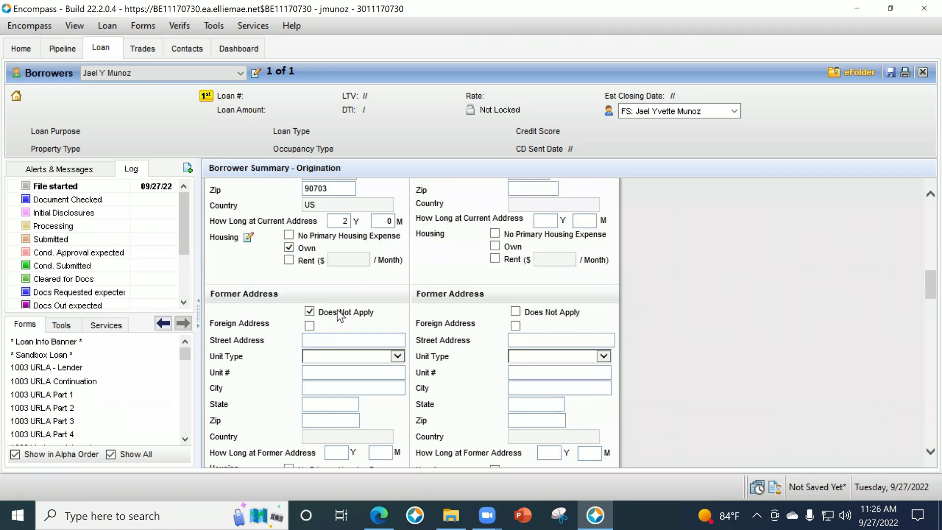
scroll(363, 330, down, 5)
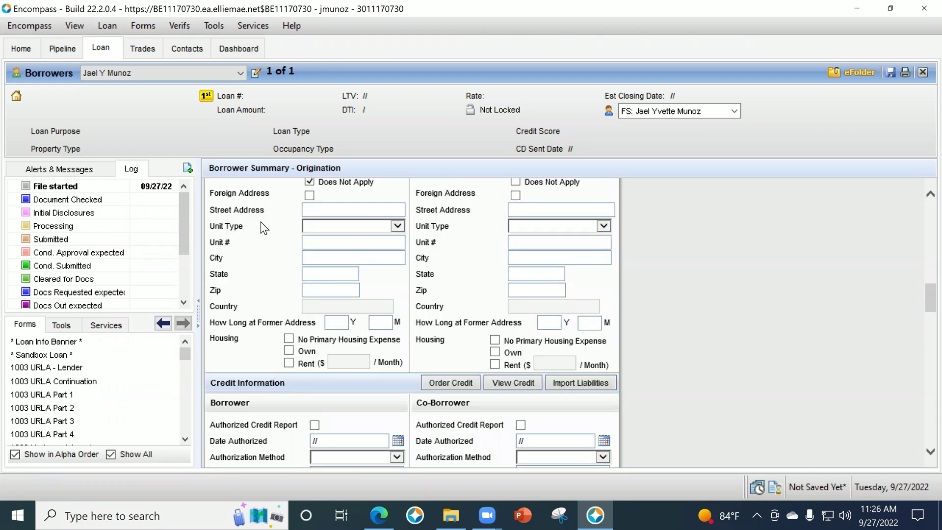
Check Authorized Credit Report, dated 09/27/2022, with Face to Face as the authorization method.
scroll(351, 274, down, 5)
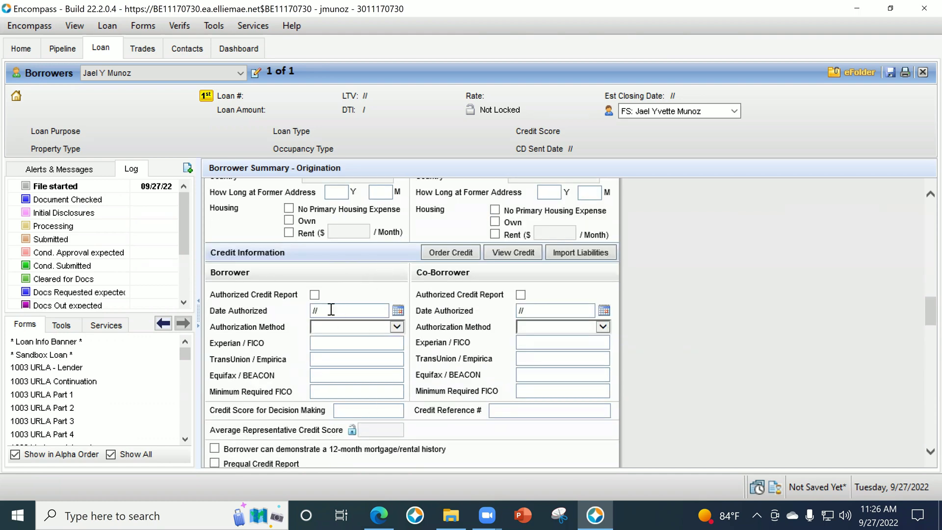
click(314, 295)
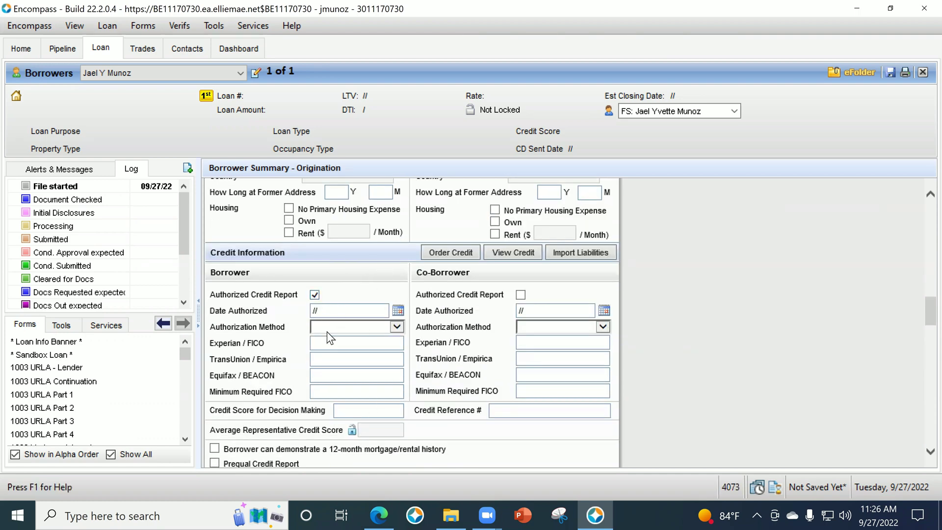
click(398, 312)
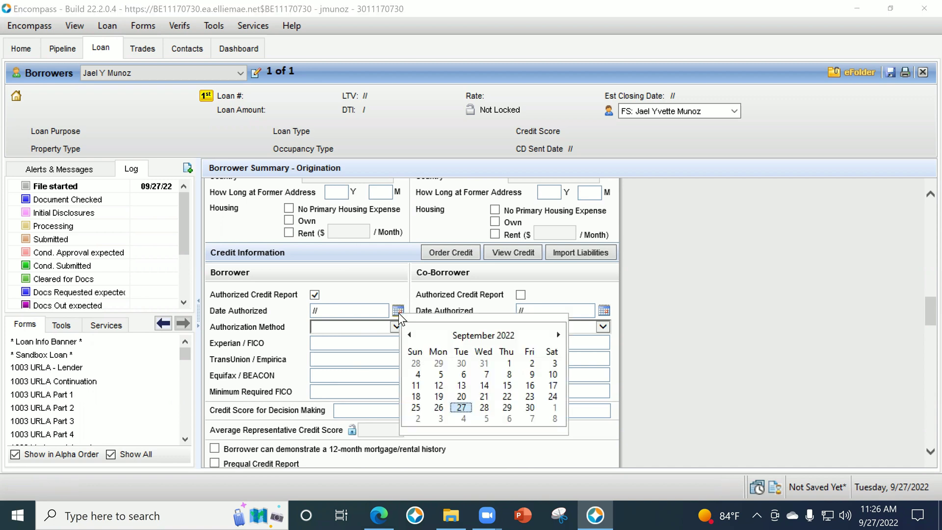
click(462, 408)
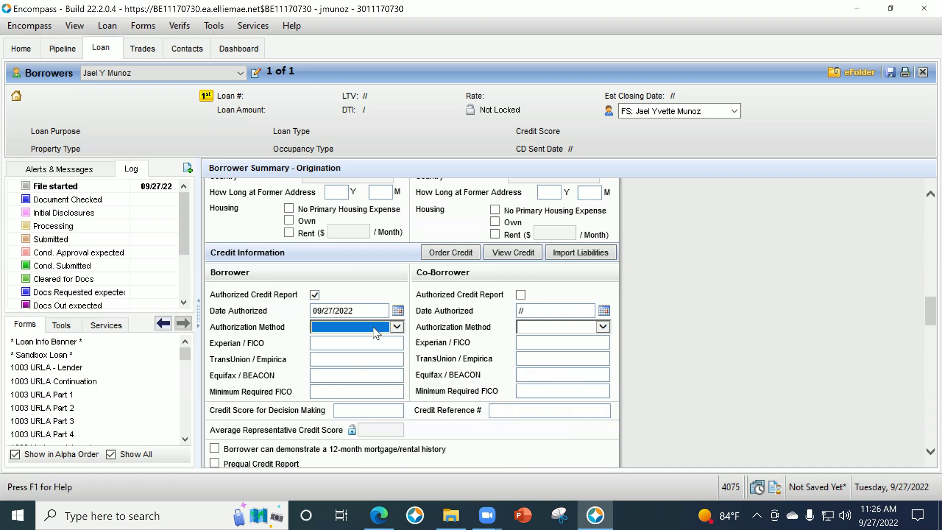
click(373, 327)
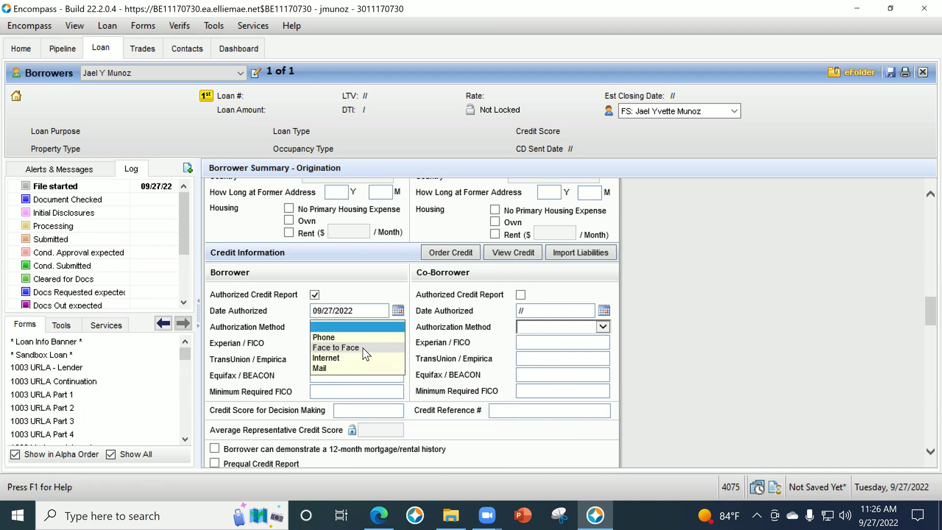
click(363, 348)
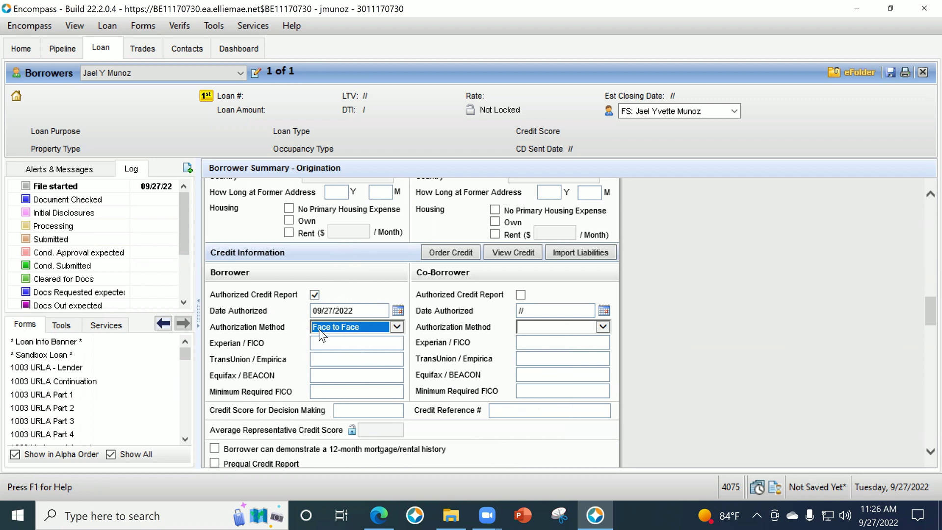
click(346, 328)
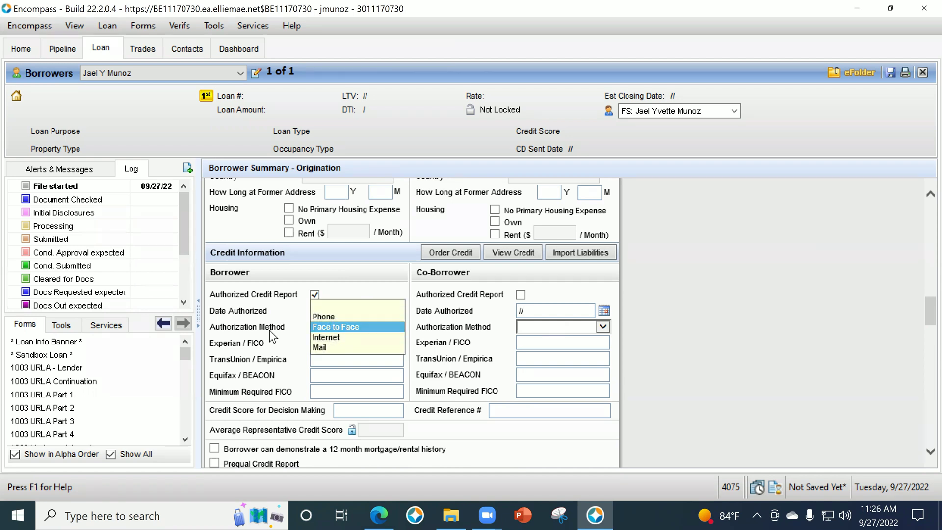
click(289, 321)
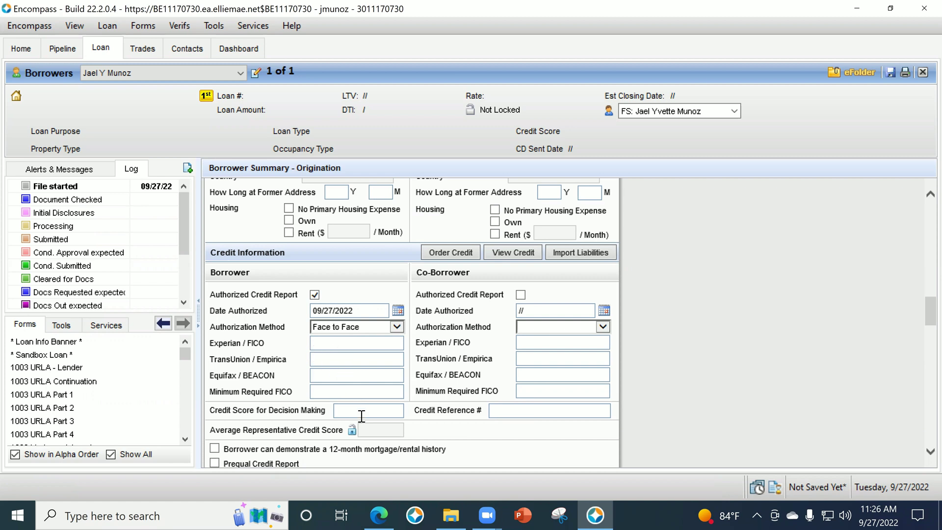
click(500, 407)
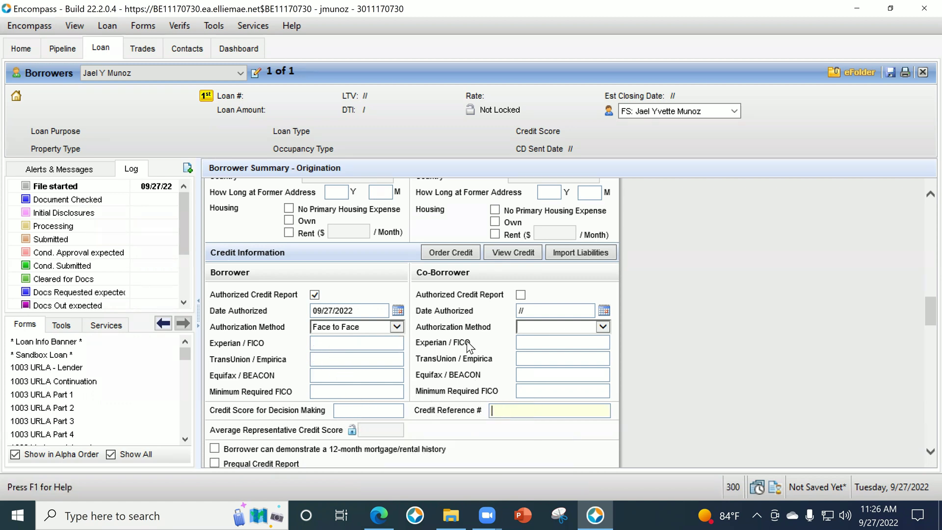
scroll(434, 349, down, 1)
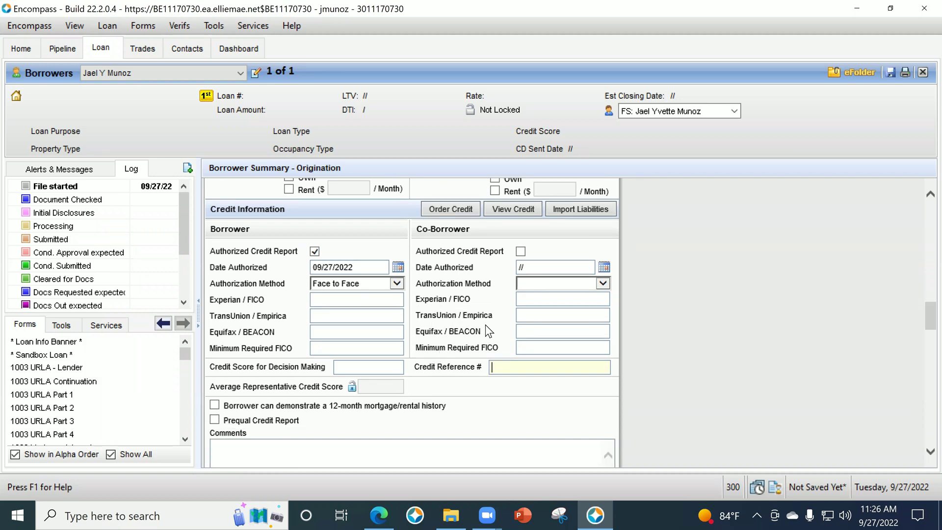
Set the subject property street address to TBD.
scroll(487, 326, down, 2)
click(550, 364)
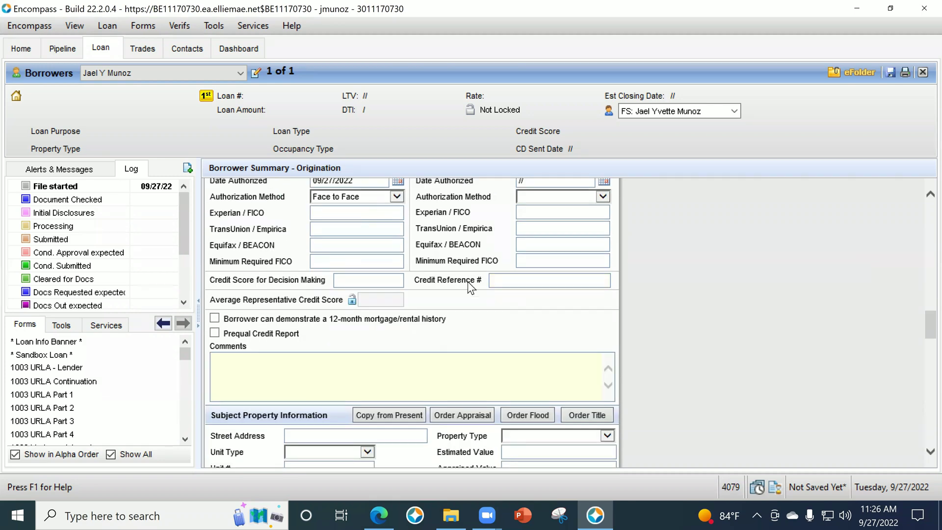
scroll(516, 295, down, 2)
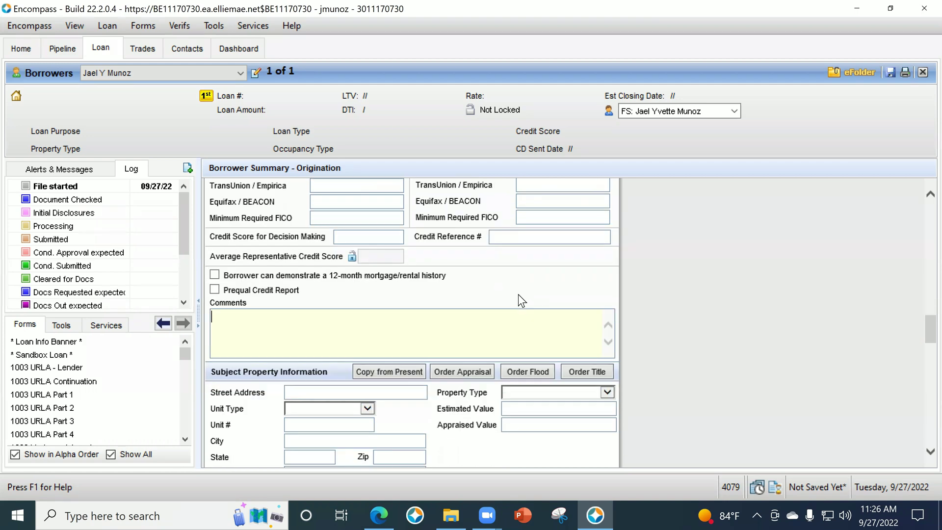
scroll(510, 293, up, 3)
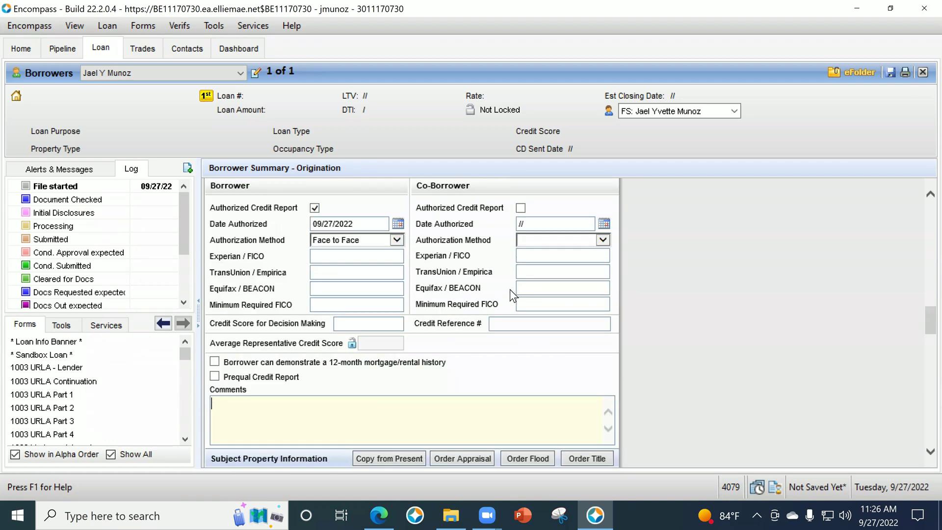
scroll(505, 304, down, 4)
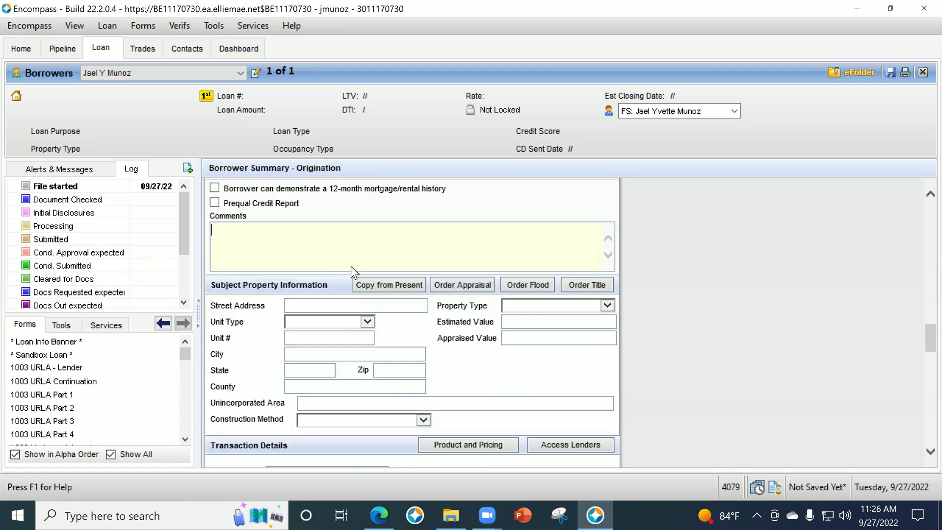
scroll(485, 307, down, 1)
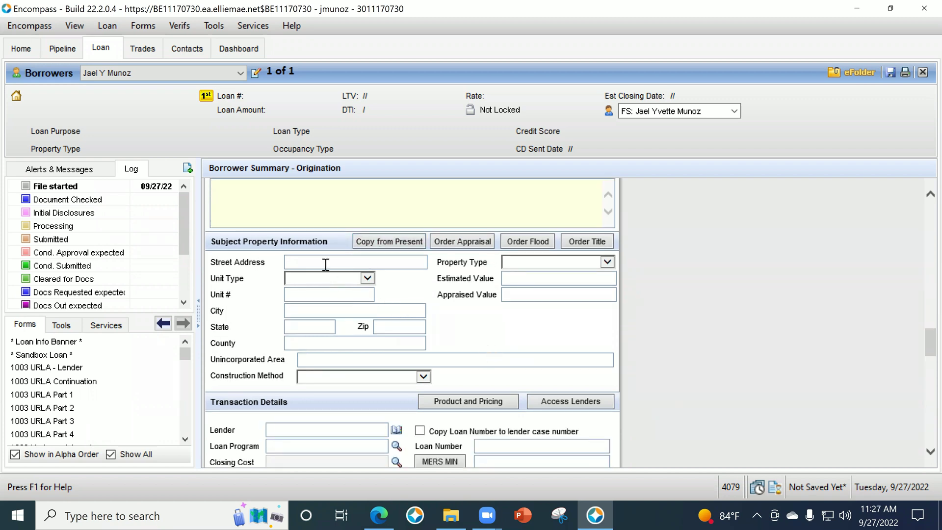
click(325, 263)
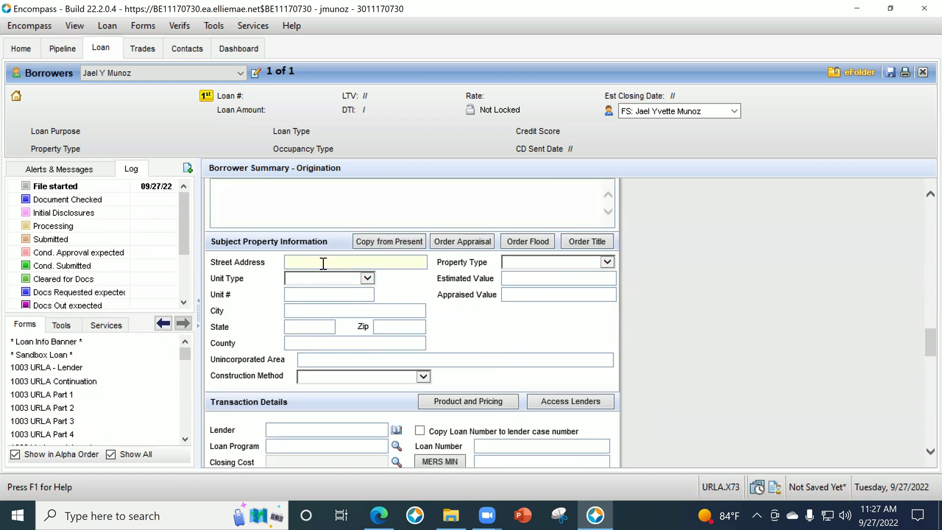
click(74, 168)
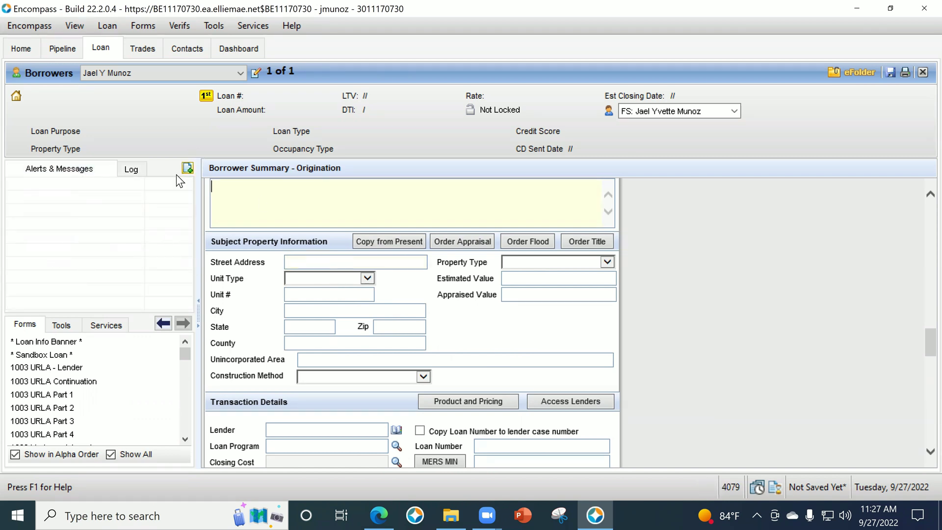
click(132, 170)
click(298, 260)
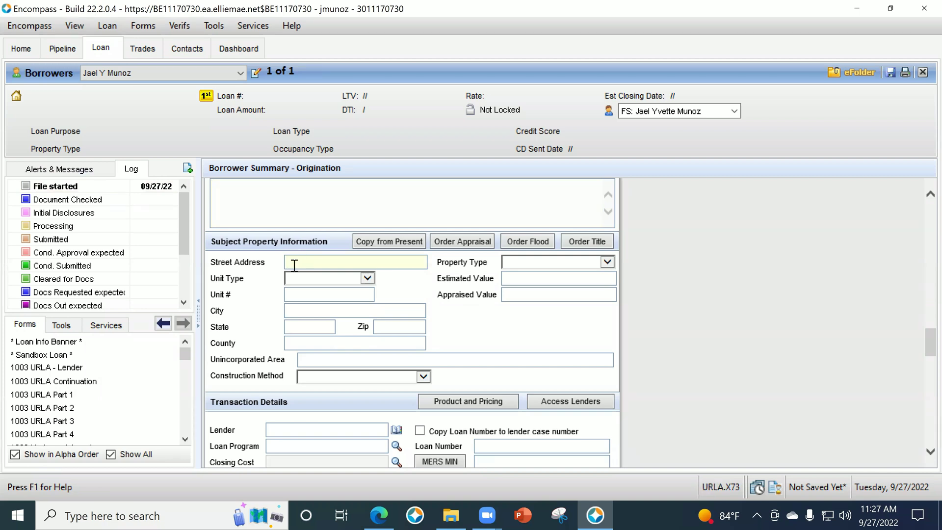
text(TBD)
Enter zip 90660 so Pico Rivera, CA and Los Angeles County fill in.
click(403, 327)
text(90660)
key(Tab)
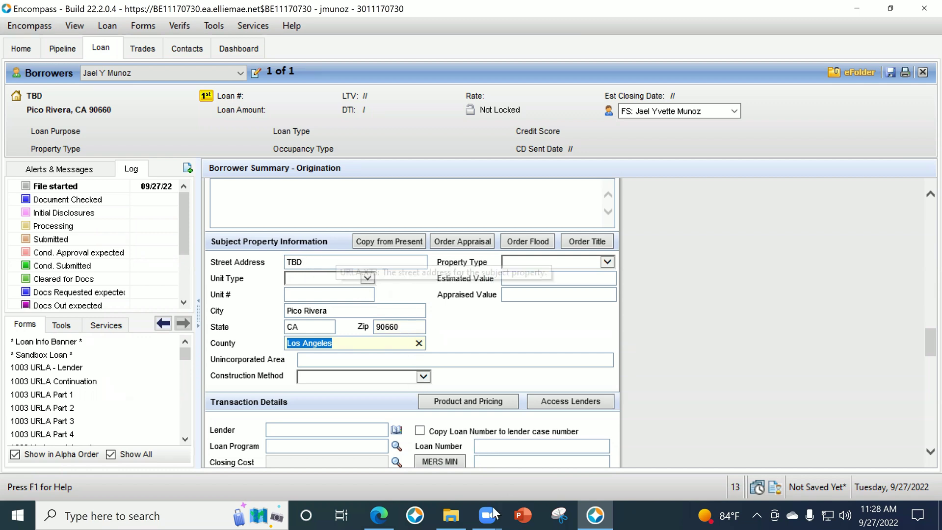
click(458, 506)
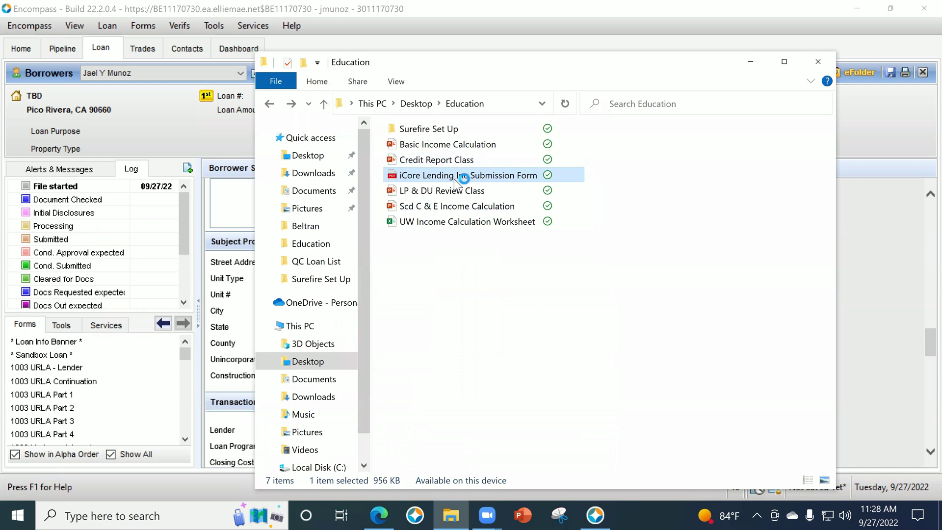
View the iCore Lending Inc Submission Form PDF, then minimize it to return to Encompass.
double_click(453, 182)
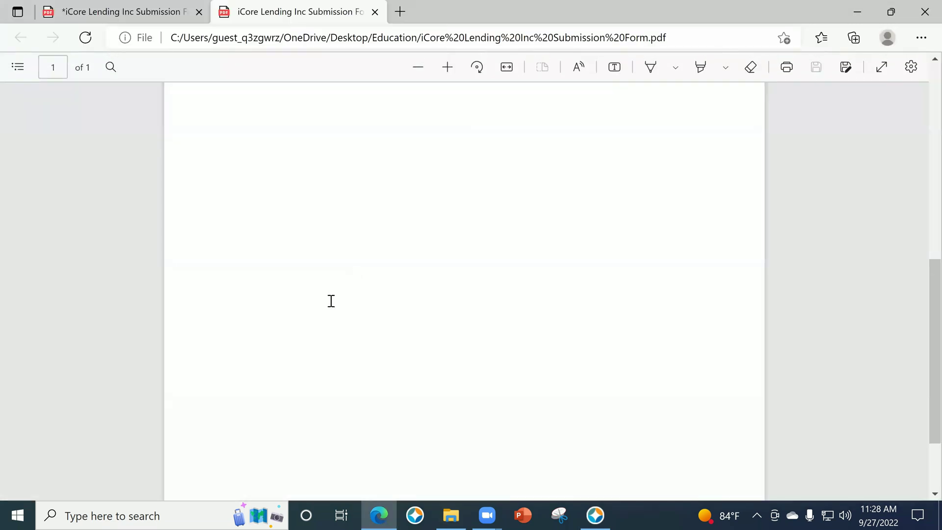
scroll(304, 262, up, 10)
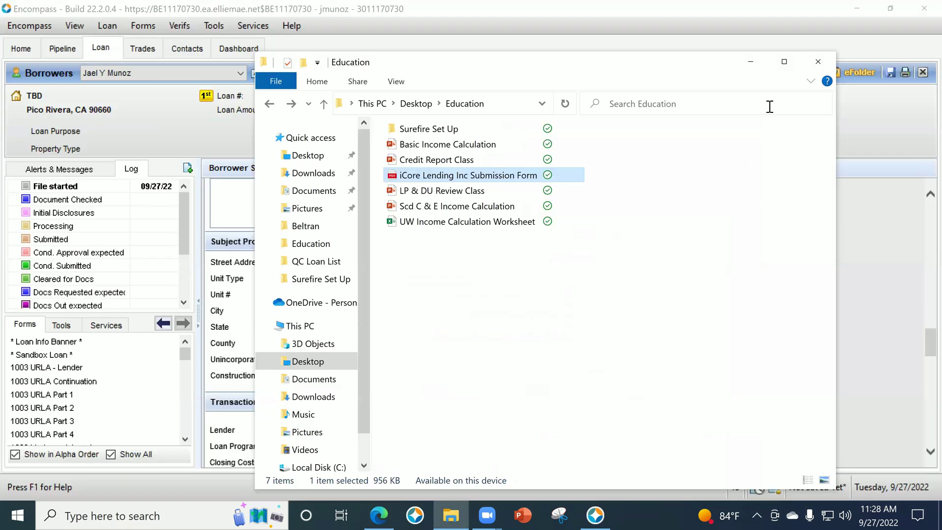
click(752, 62)
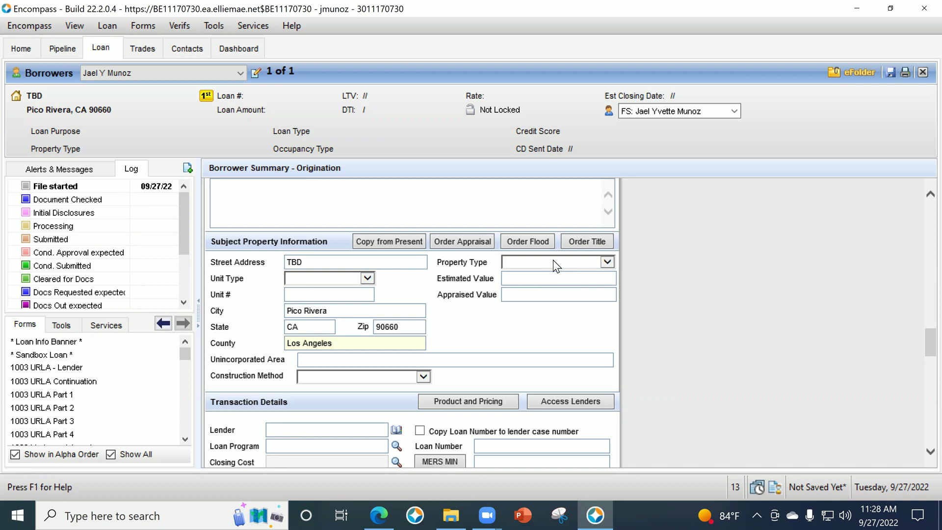
Set Property Type to Detached and Estimated Value to 550,000.
click(552, 261)
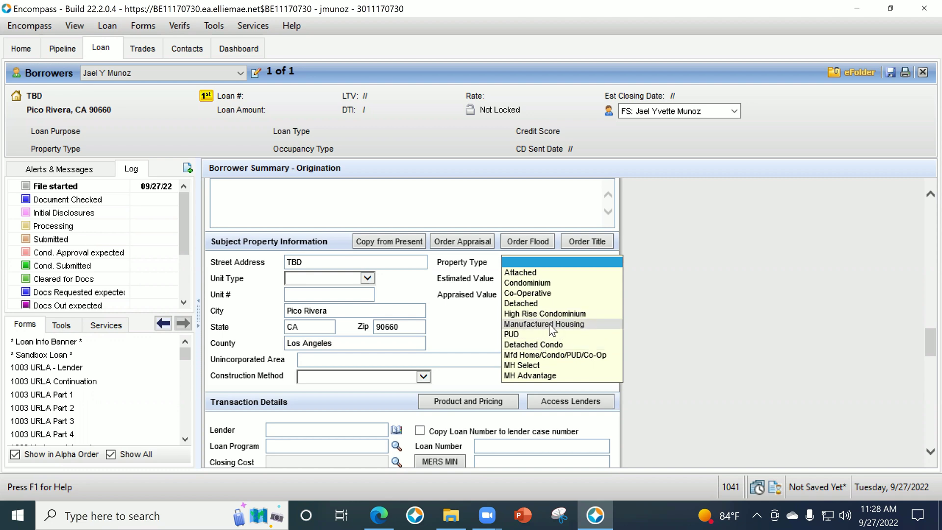
click(525, 304)
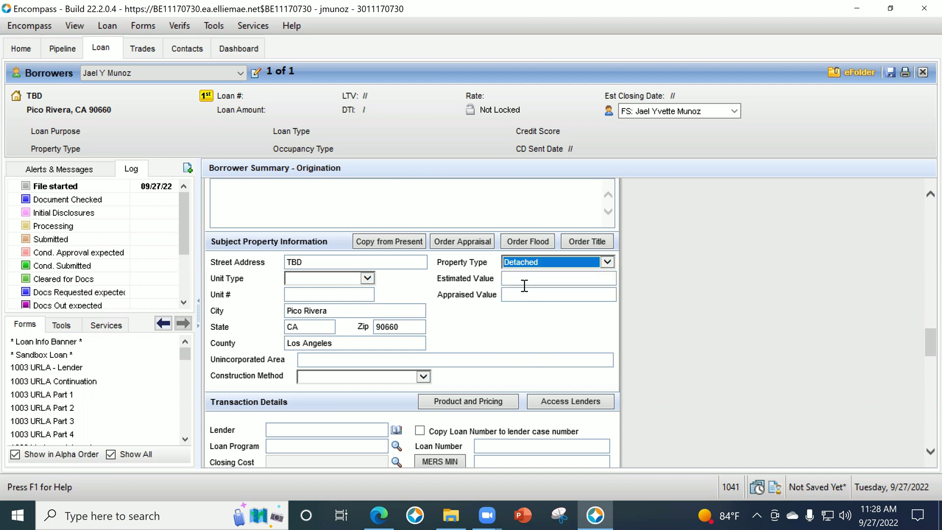
click(523, 279)
text(5)
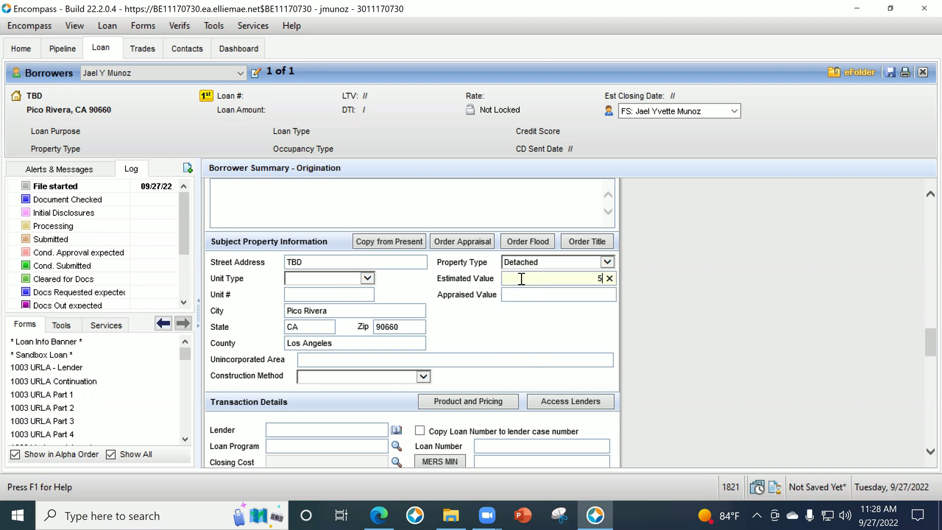
text(500)
key(Tab)
click(602, 279)
text(0000)
key(Tab)
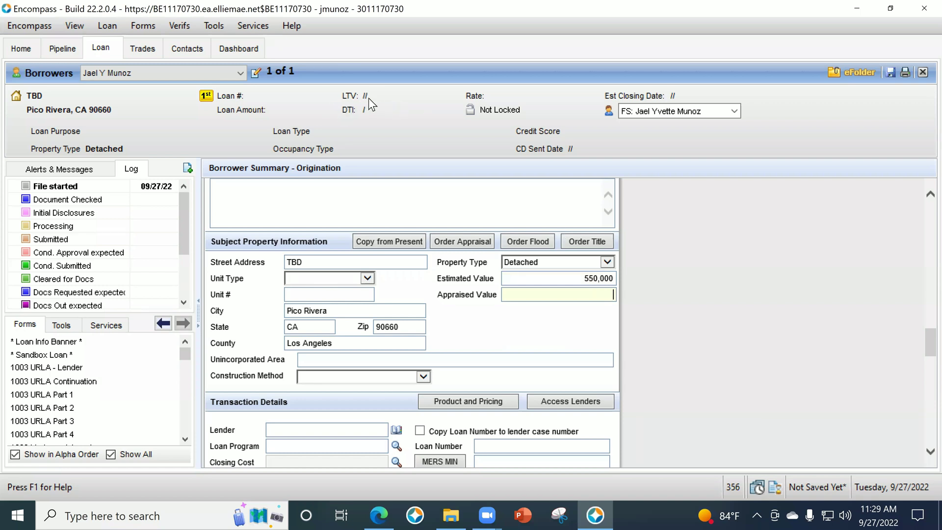
click(662, 312)
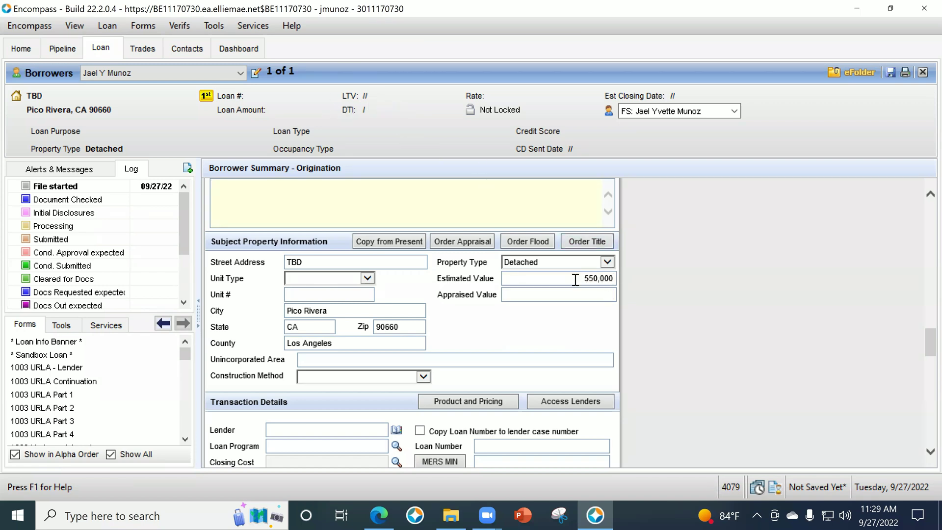
Choose 1. Site-built as the Construction Method.
click(361, 376)
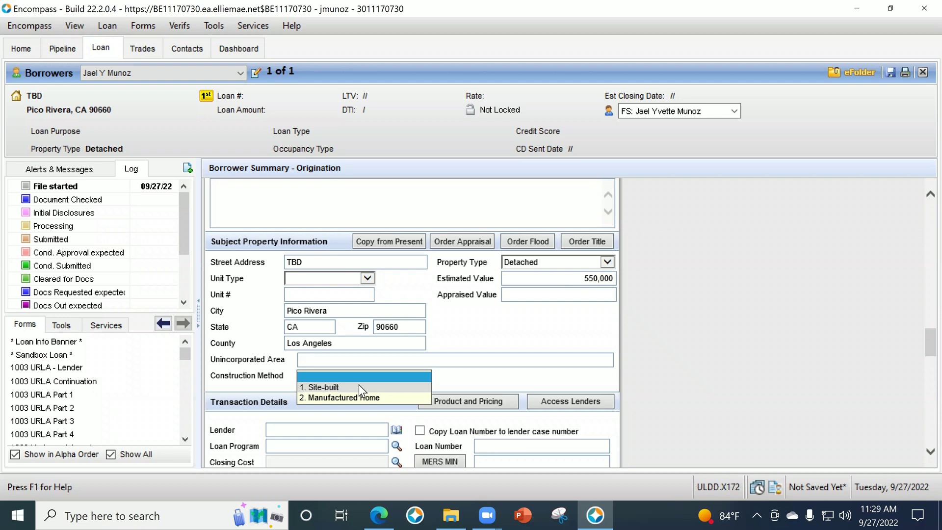
click(358, 385)
click(359, 374)
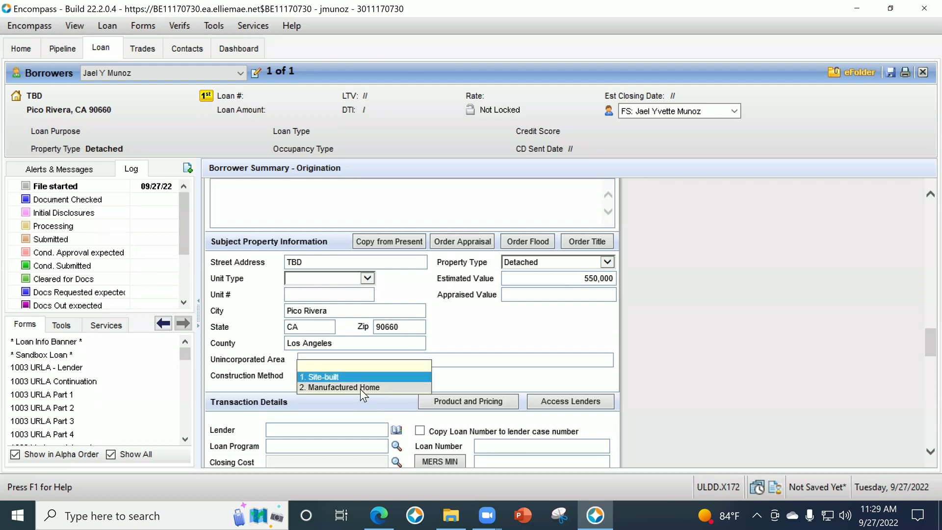
click(328, 375)
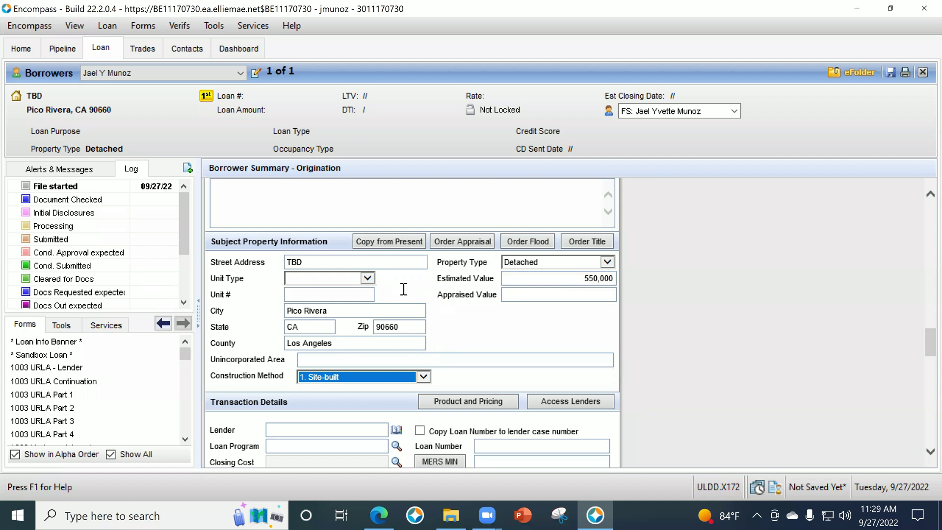
click(402, 203)
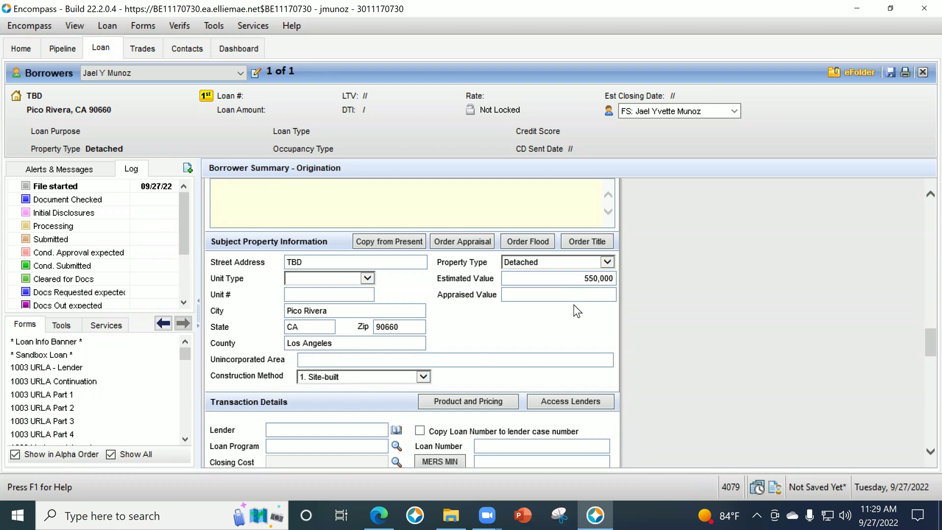
Apply the 30 Yr Fixed - Conventional - No Cash Out loan program template.
scroll(739, 350, down, 2)
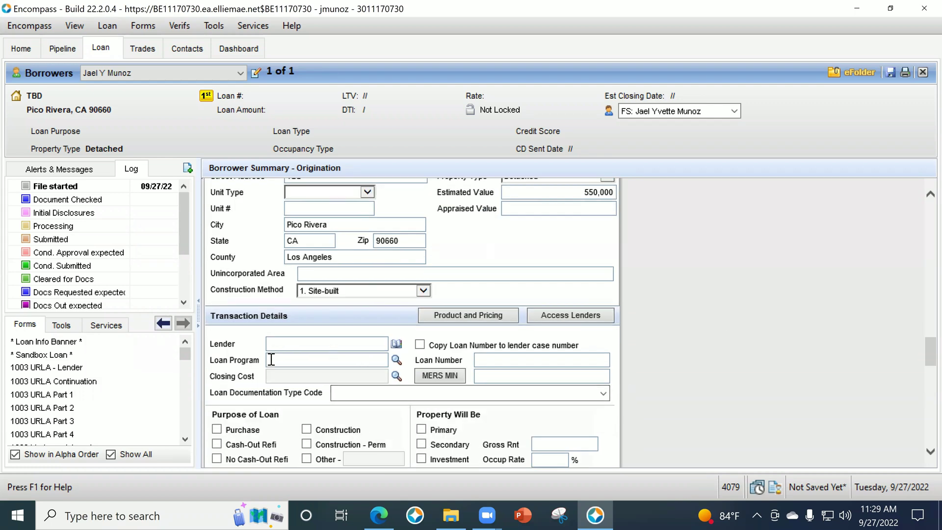
scroll(270, 367, down, 1)
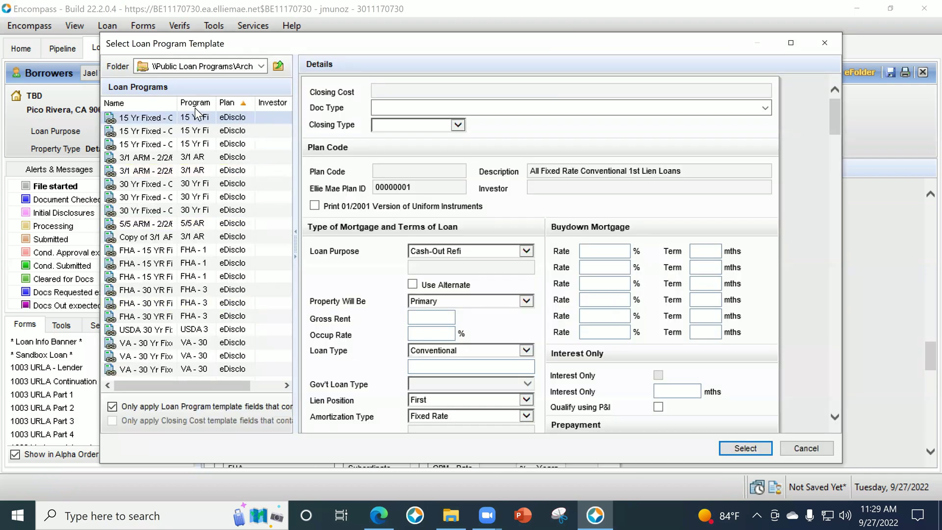
drag(176, 104, 254, 103)
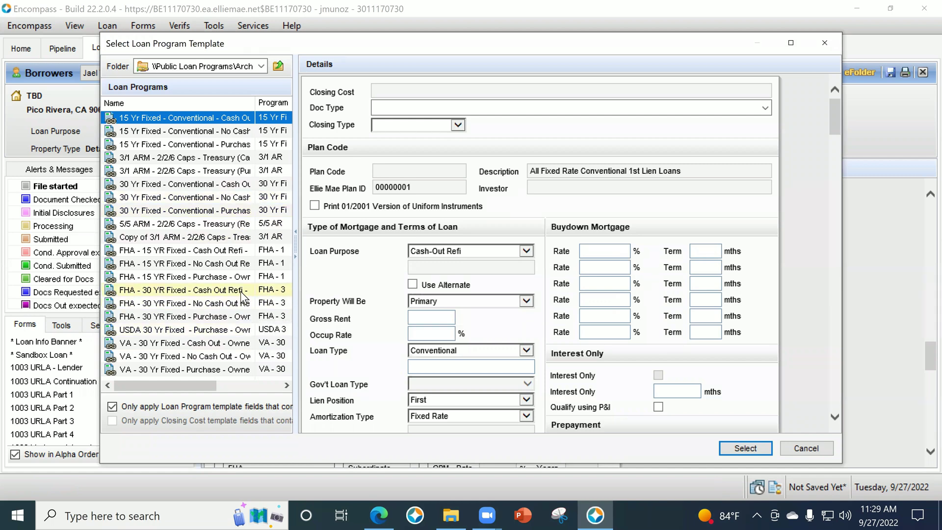
click(807, 448)
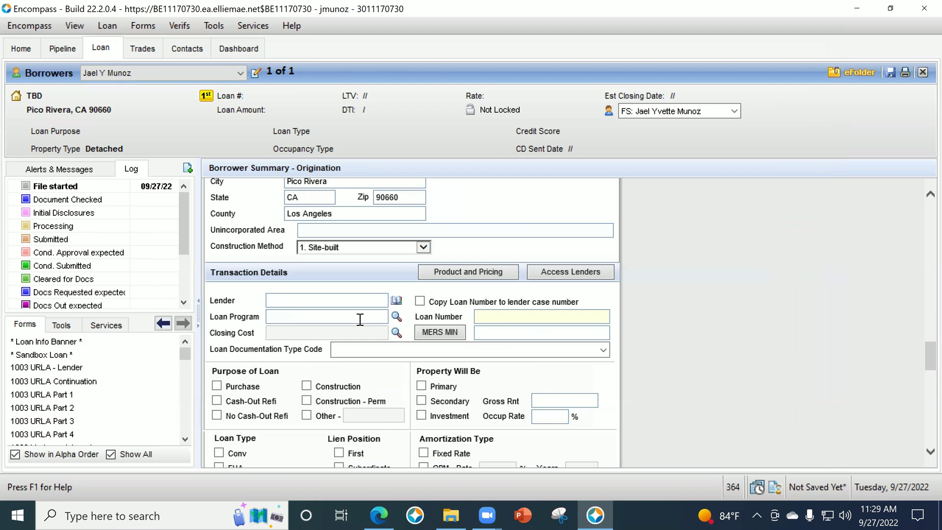
click(396, 317)
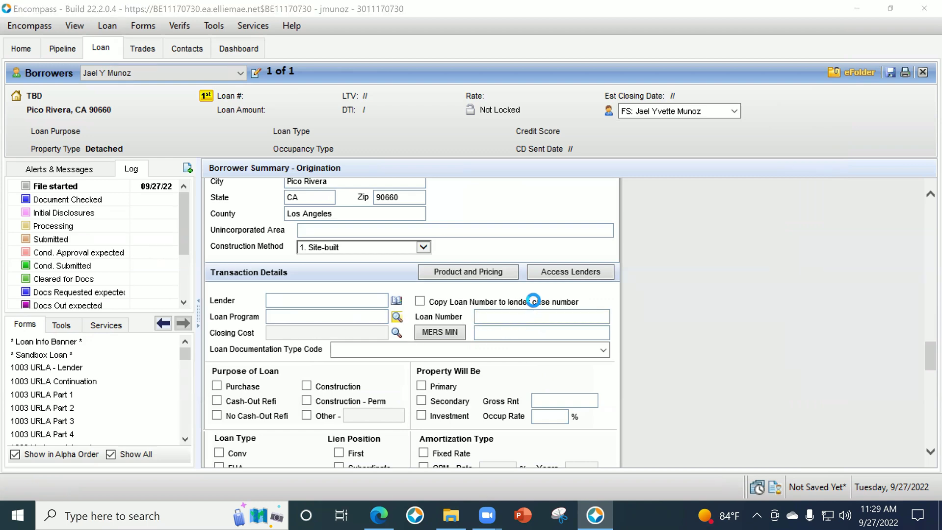
click(396, 317)
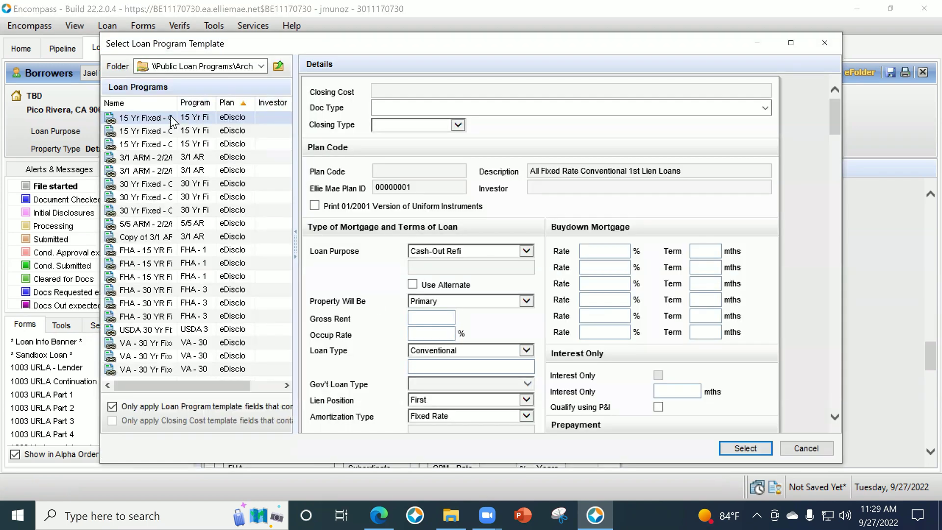
drag(178, 103, 269, 131)
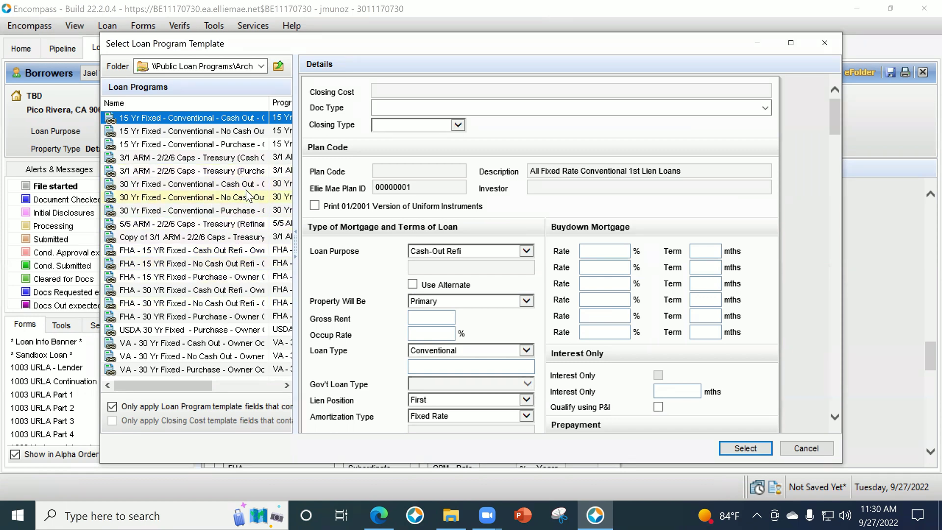
click(201, 199)
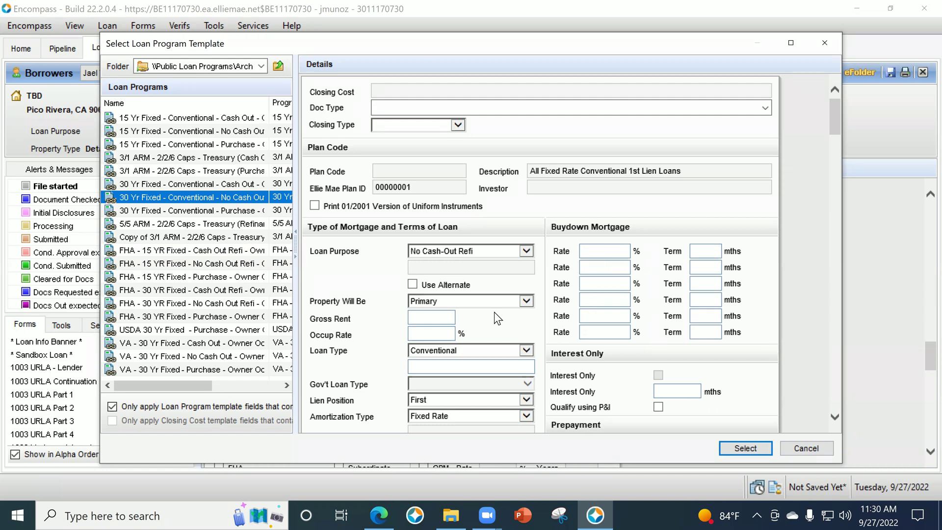
scroll(389, 336, down, 2)
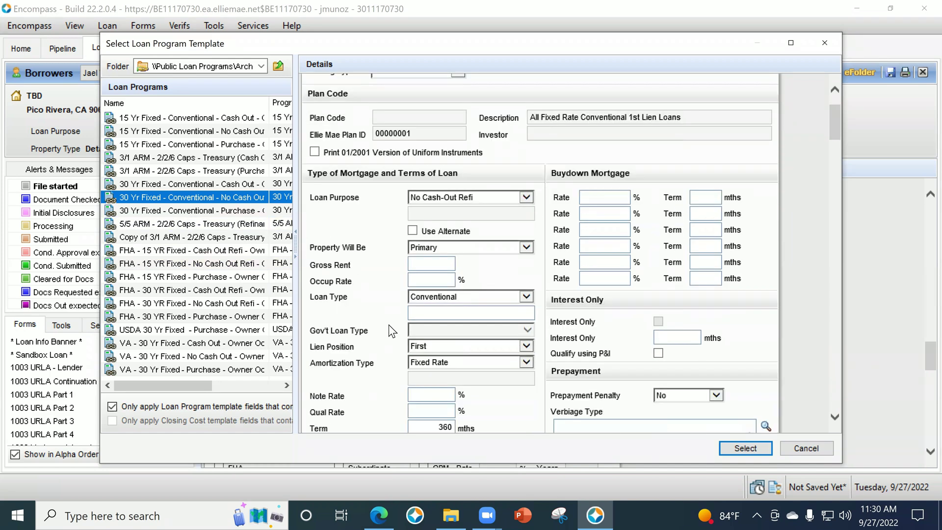
click(684, 414)
click(763, 454)
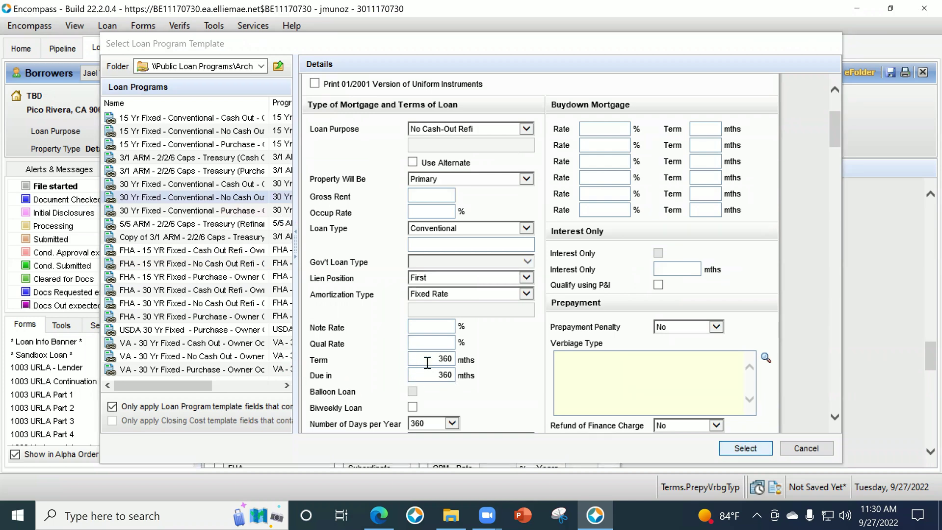
Change the loan Term and Due in to 240 months.
scroll(641, 332, down, 8)
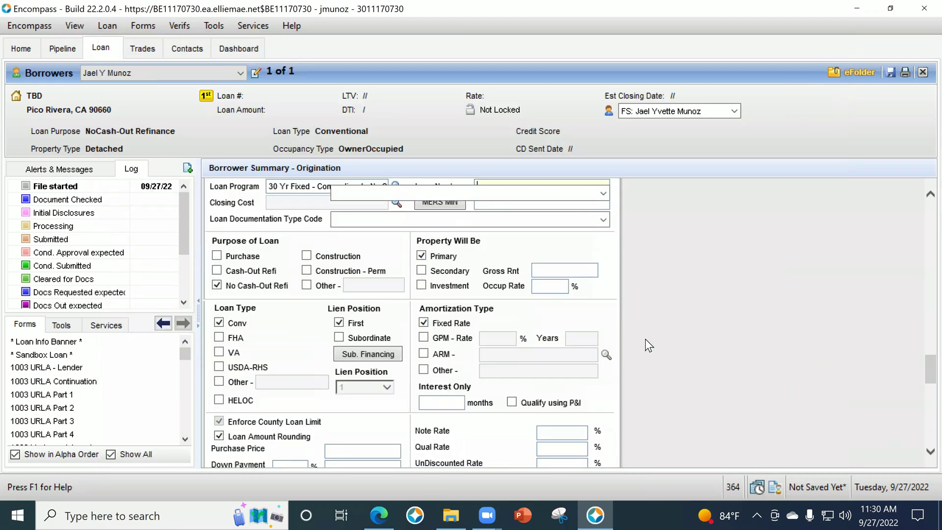
double_click(563, 398)
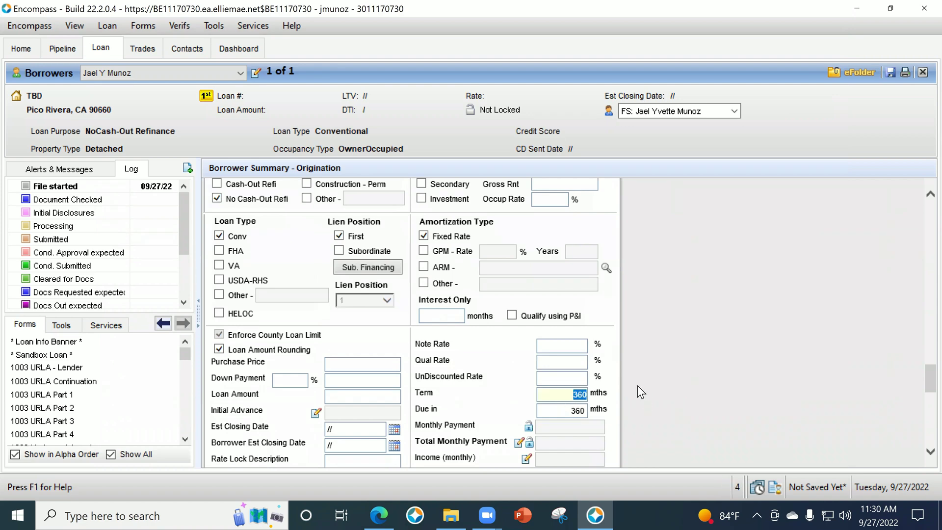
text(240)
key(Tab)
text(240)
key(Tab)
scroll(614, 363, down, 3)
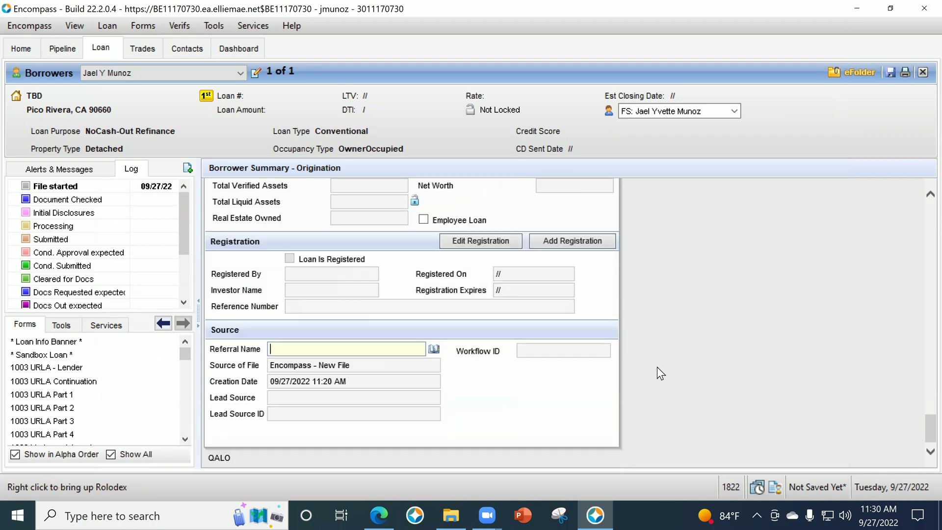
scroll(658, 366, up, 11)
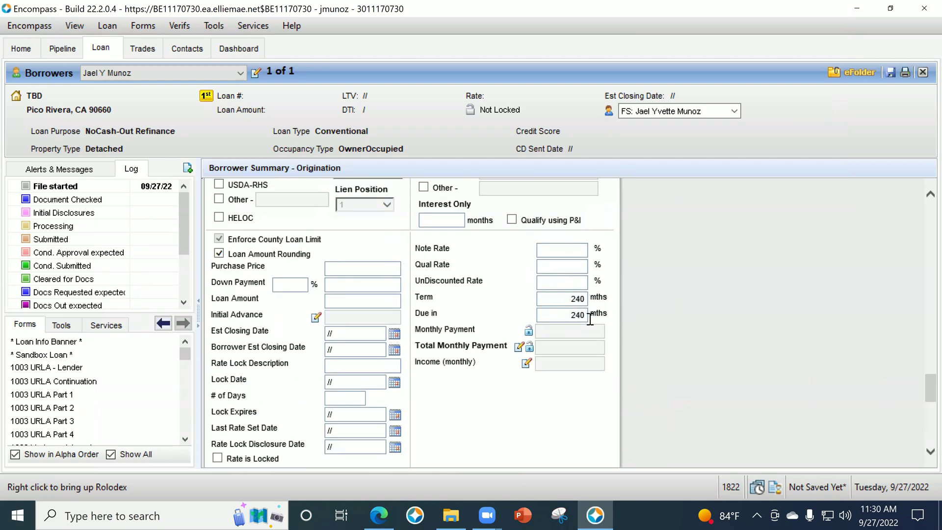
scroll(610, 349, up, 6)
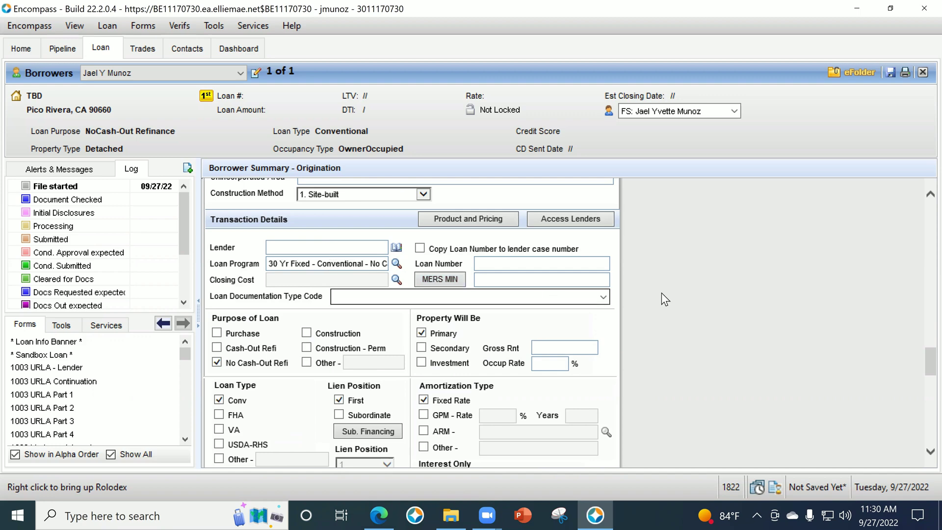
Set Loan Documentation Type Code to (A) Alternative.
click(604, 297)
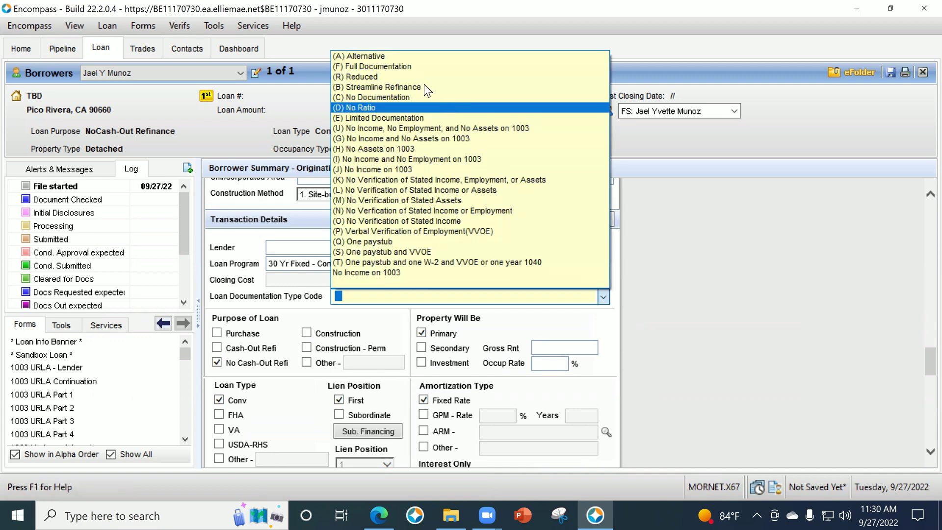
click(390, 55)
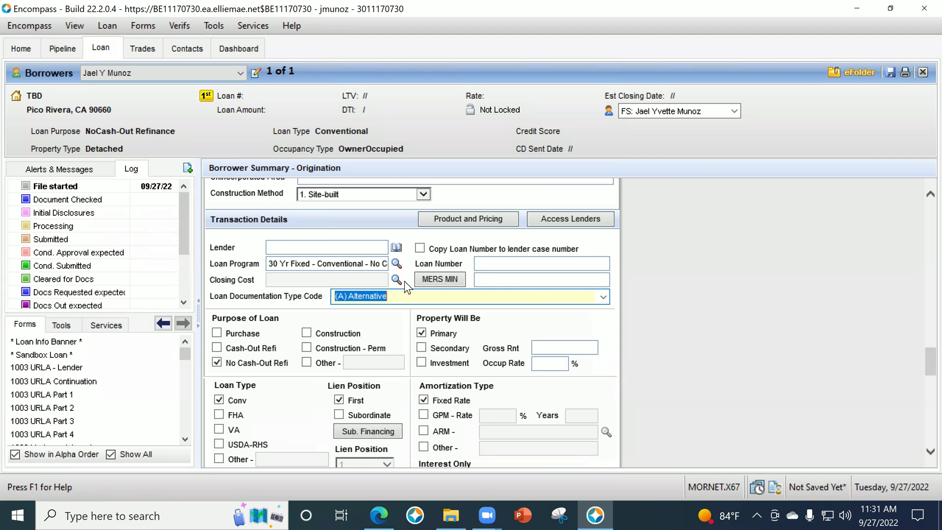
click(711, 359)
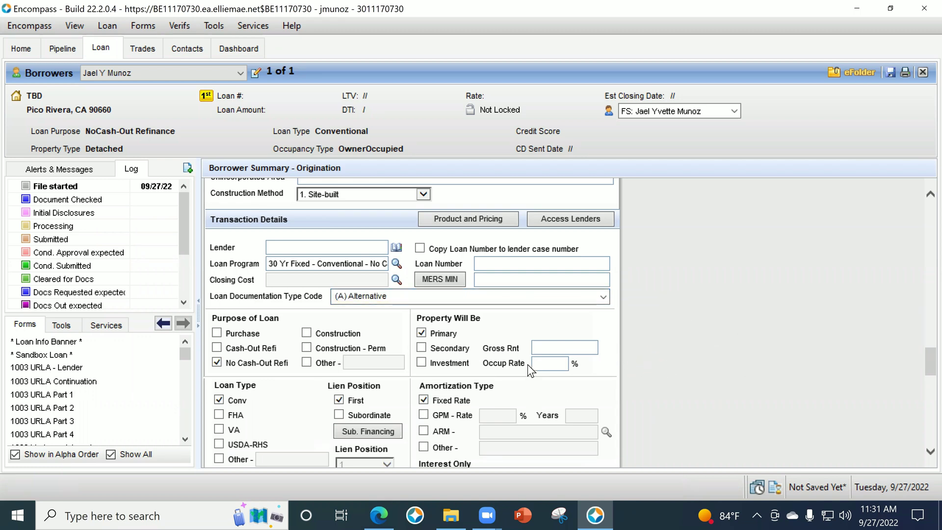
Apply the Conventional closing cost template.
click(396, 280)
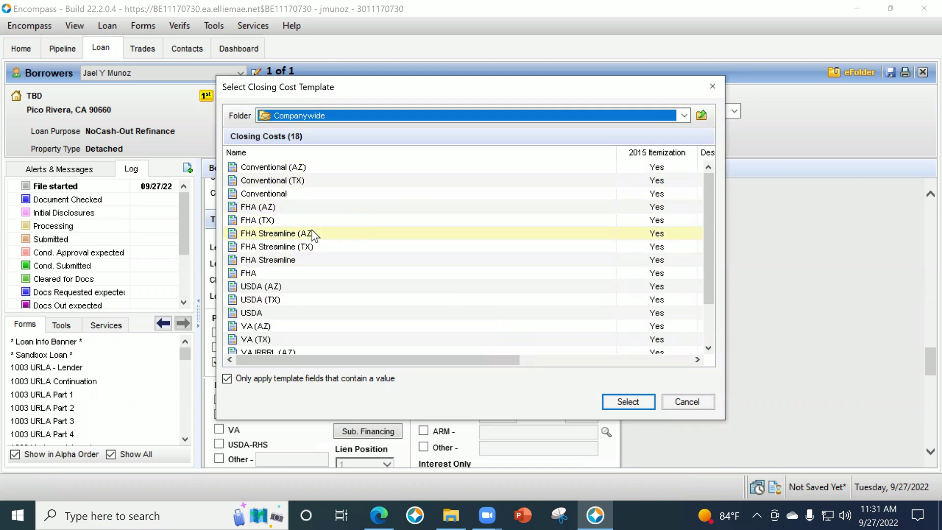
click(290, 193)
click(613, 399)
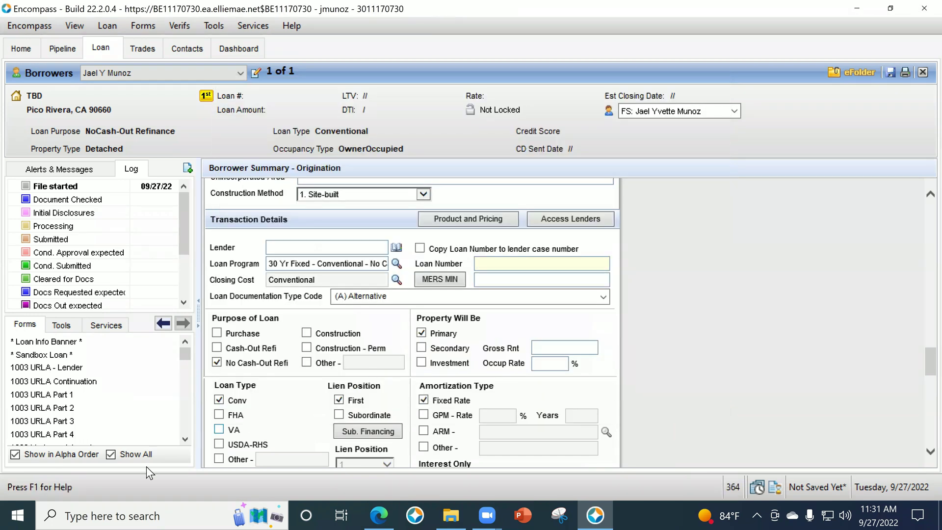
Enter a 550,000 purchase price with 5% down payment, then clear the purchase price.
scroll(104, 412, down, 1)
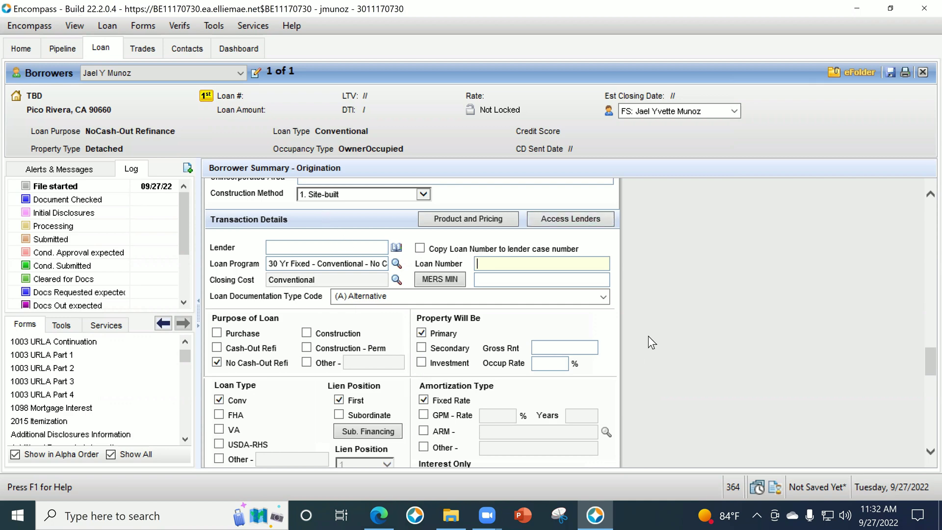
scroll(620, 344, down, 3)
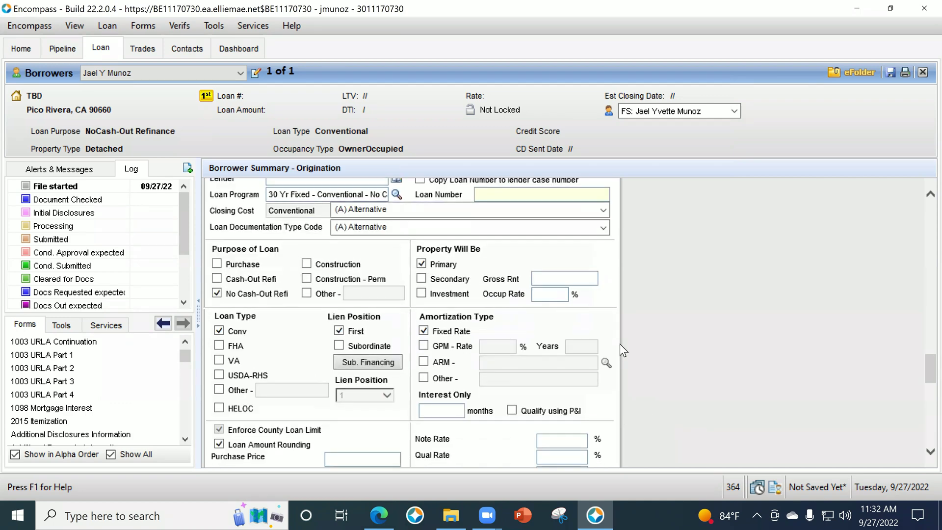
scroll(322, 347, down, 1)
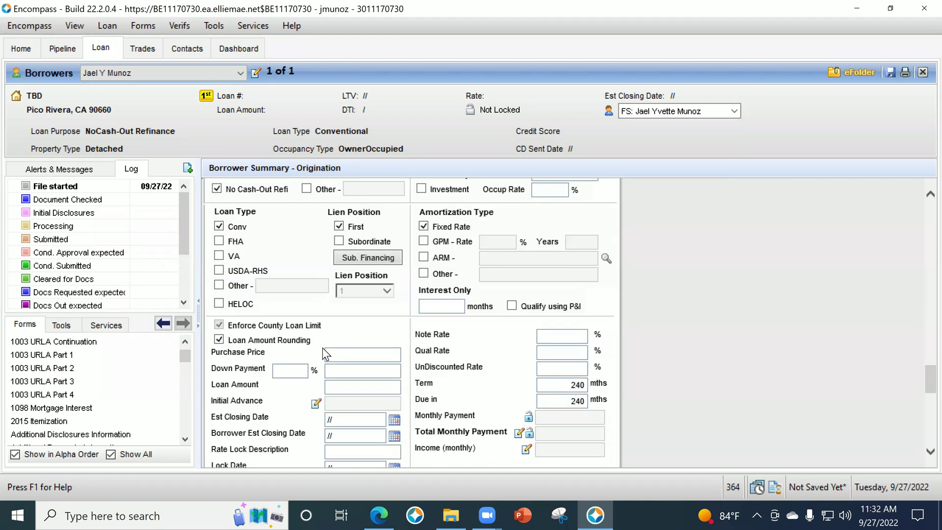
scroll(351, 339, up, 2)
scroll(378, 368, down, 1)
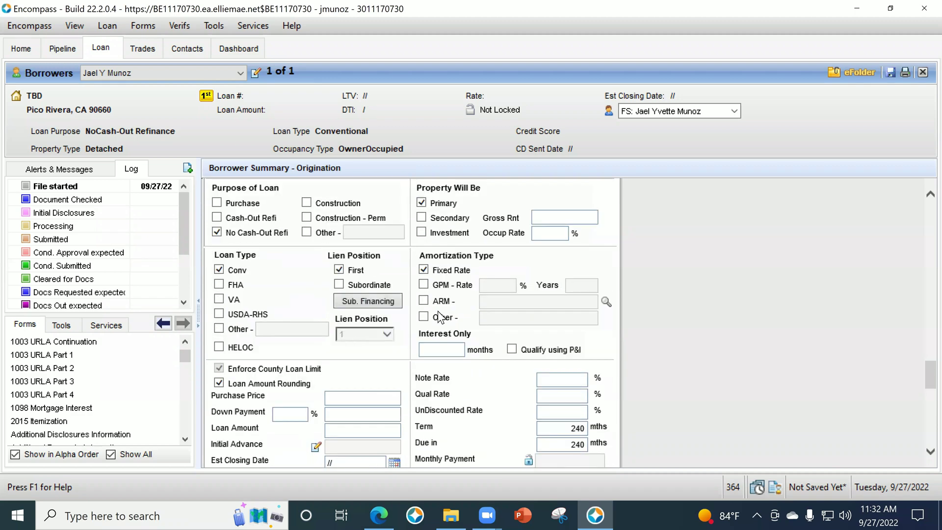
click(368, 398)
text(550000)
key(Tab)
text(5)
key(Tab)
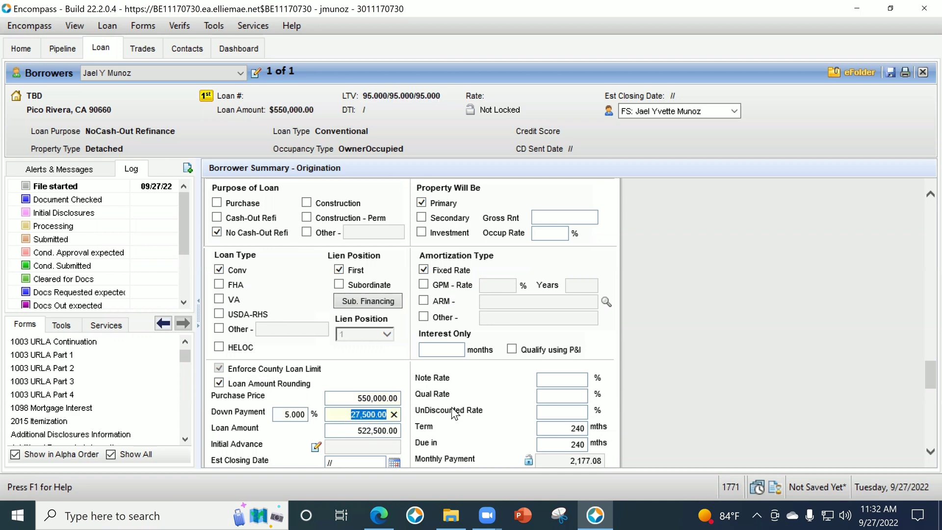
click(356, 399)
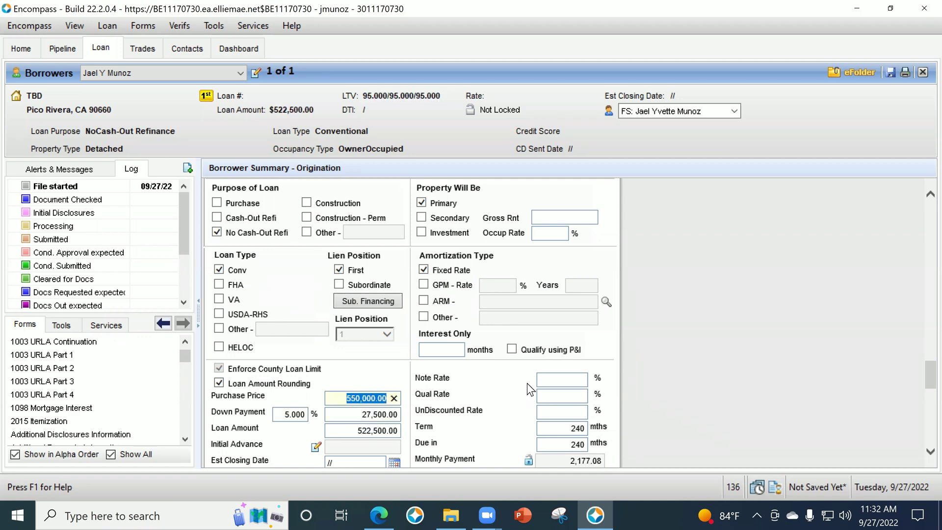
key(Delete)
key(Tab)
key(Tab)
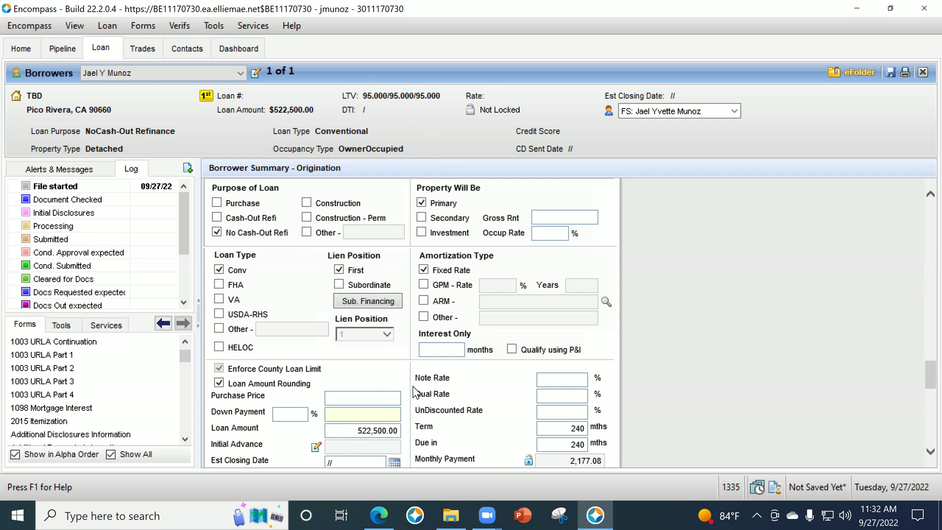
Re-enter the 550,000 purchase price, giving a 522,500.00 loan amount.
scroll(525, 344, up, 3)
scroll(526, 349, up, 5)
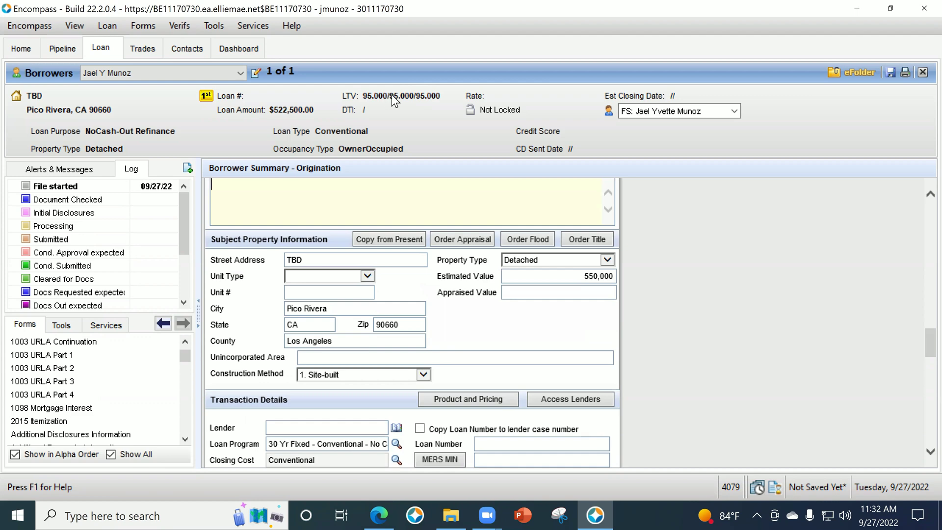
scroll(608, 294, down, 3)
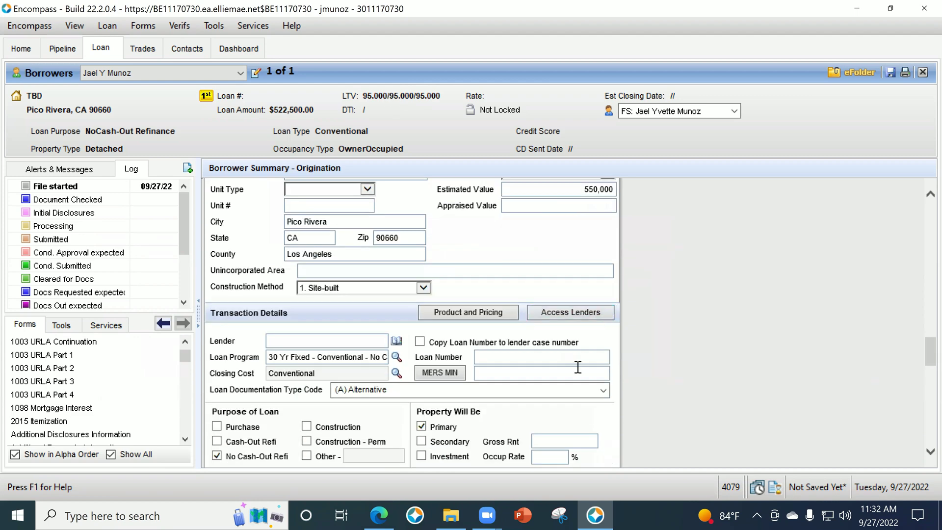
scroll(616, 202, down, 2)
scroll(576, 282, up, 6)
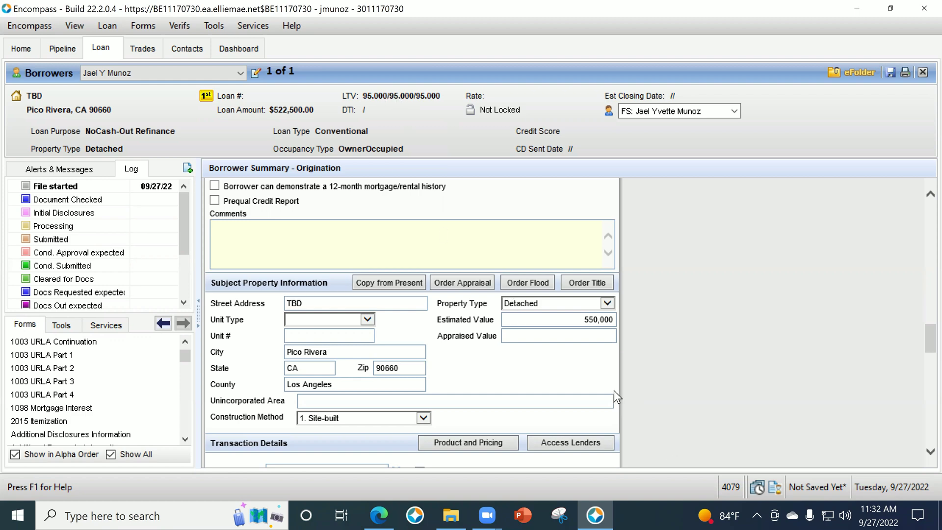
scroll(594, 309, down, 1)
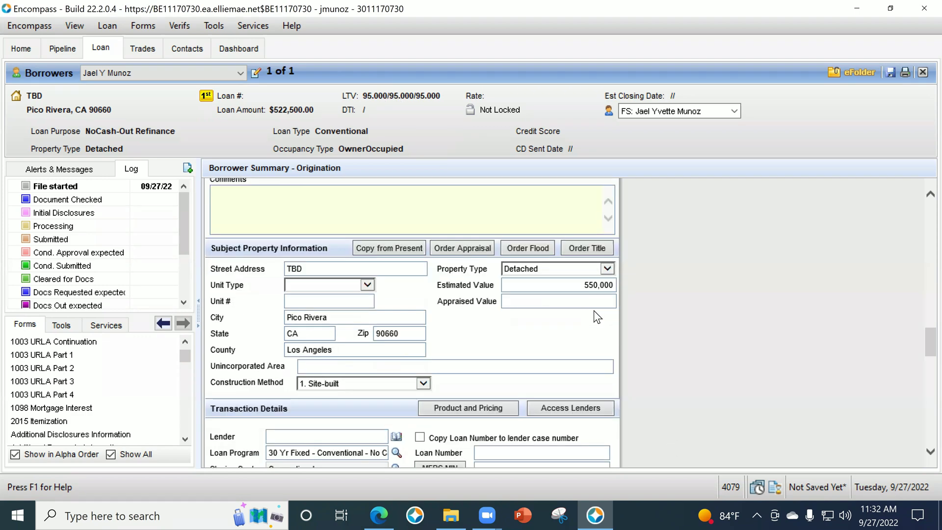
scroll(592, 265, down, 3)
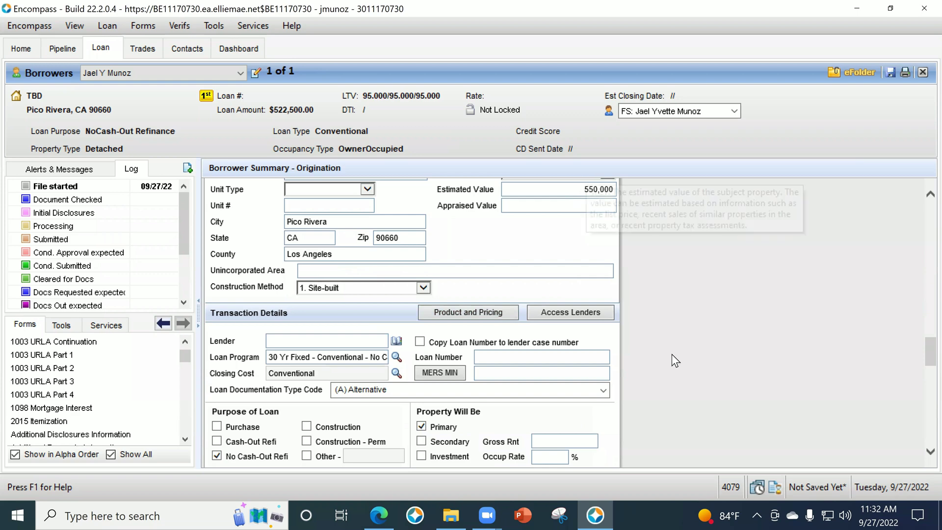
scroll(673, 356, down, 4)
scroll(344, 426, down, 3)
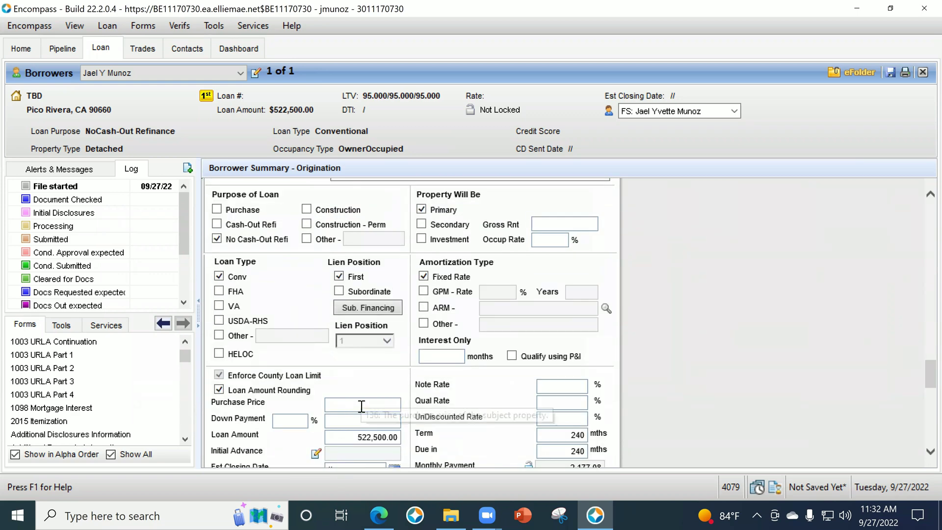
click(361, 405)
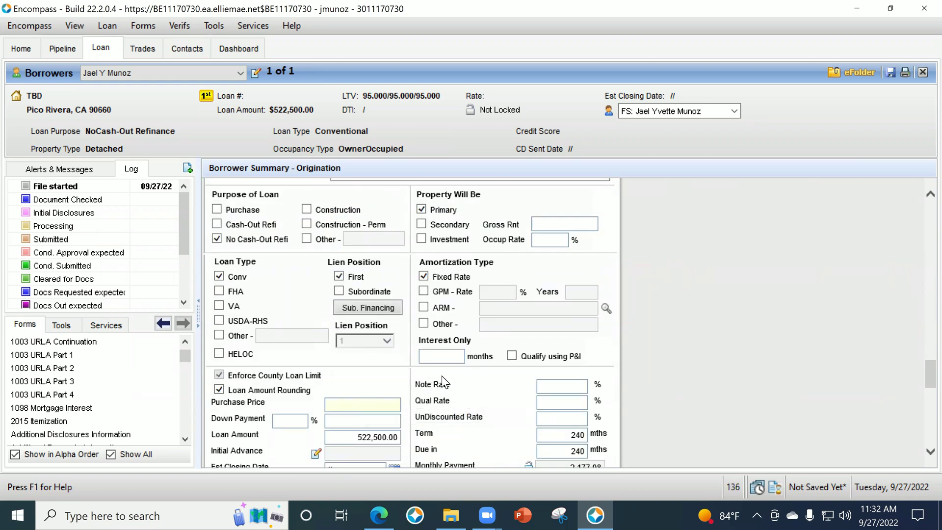
text(550000)
key(Tab)
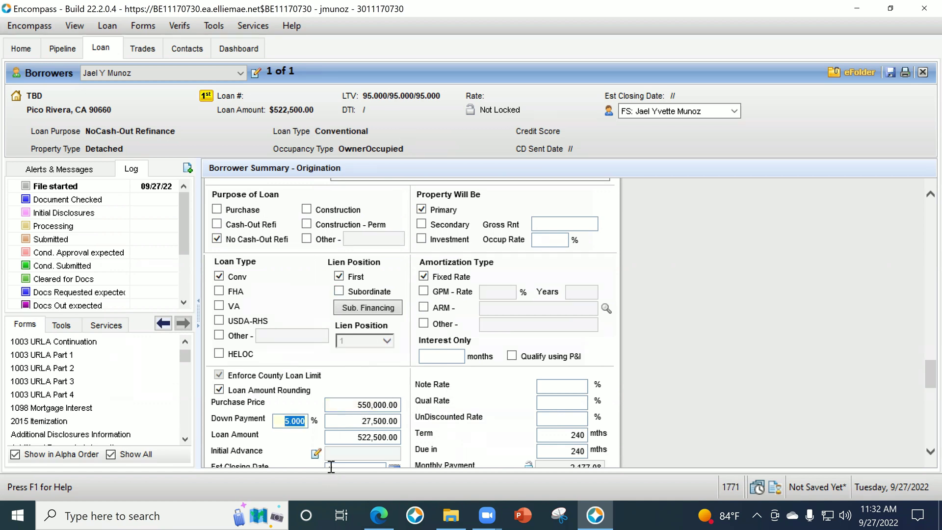
Correct the note rate and qualifying rate from 7 to 6.99 each.
click(582, 384)
text(7)
key(Tab)
text(7)
key(Tab)
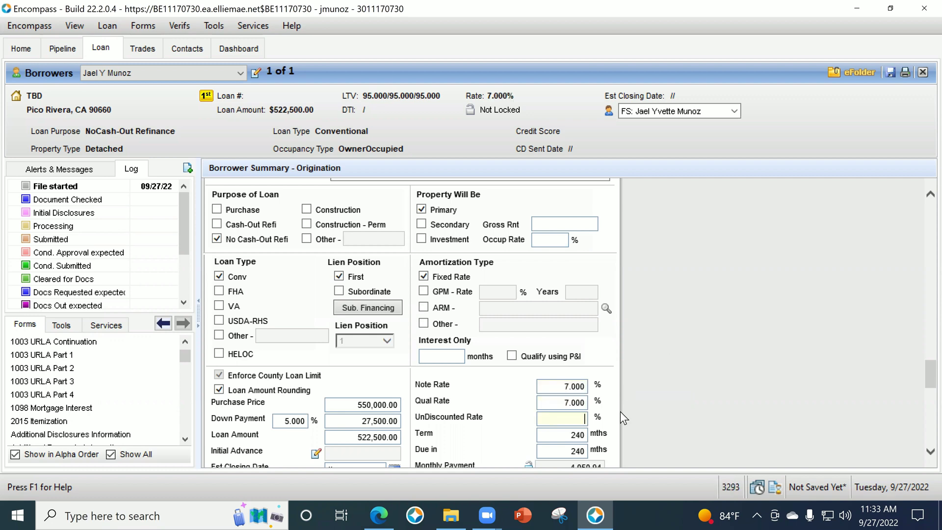
key(shift+Tab)
key(shift+Tab)
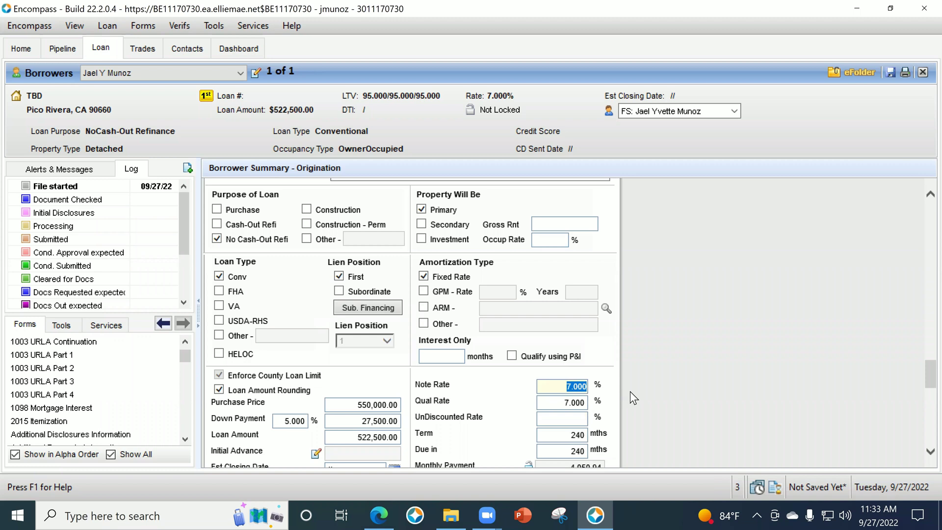
text(6.99)
key(Tab)
text(6.99)
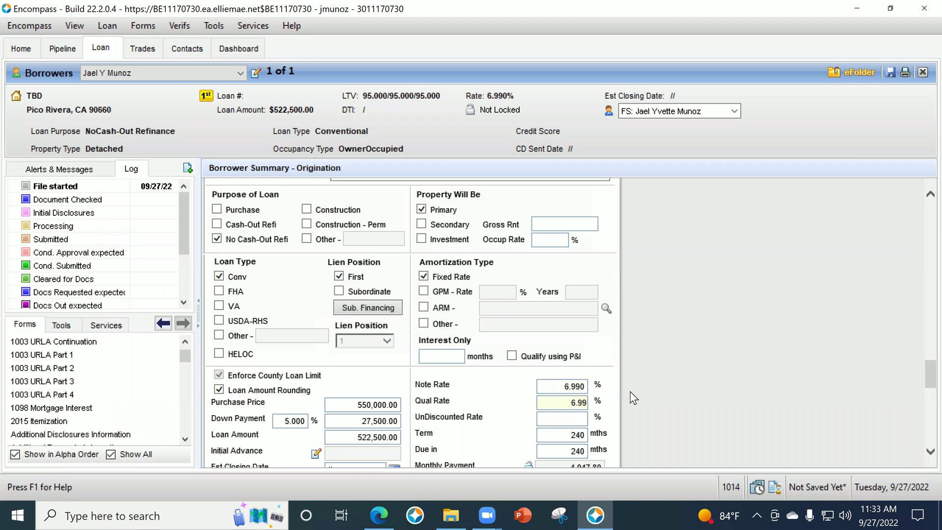
key(Tab)
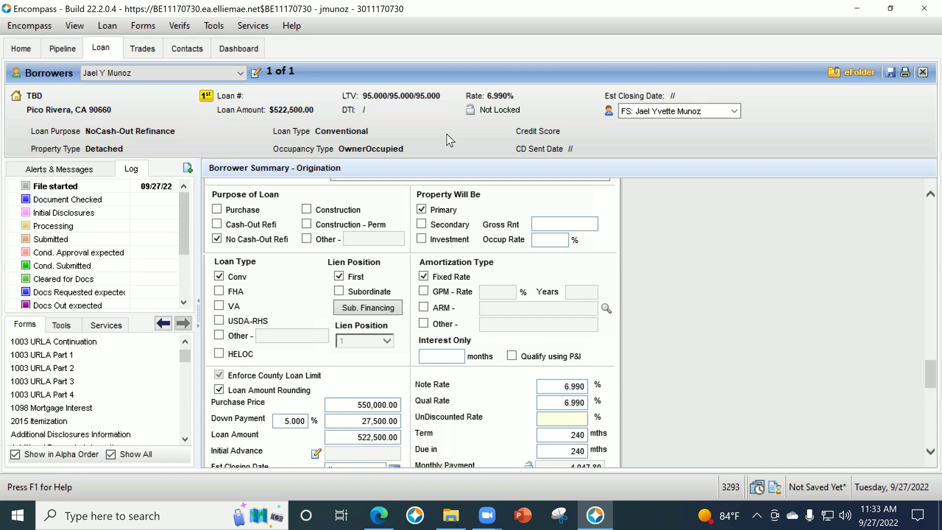
Enter the borrower's home phone number in the Borrower Home Phone field.
scroll(738, 329, down, 2)
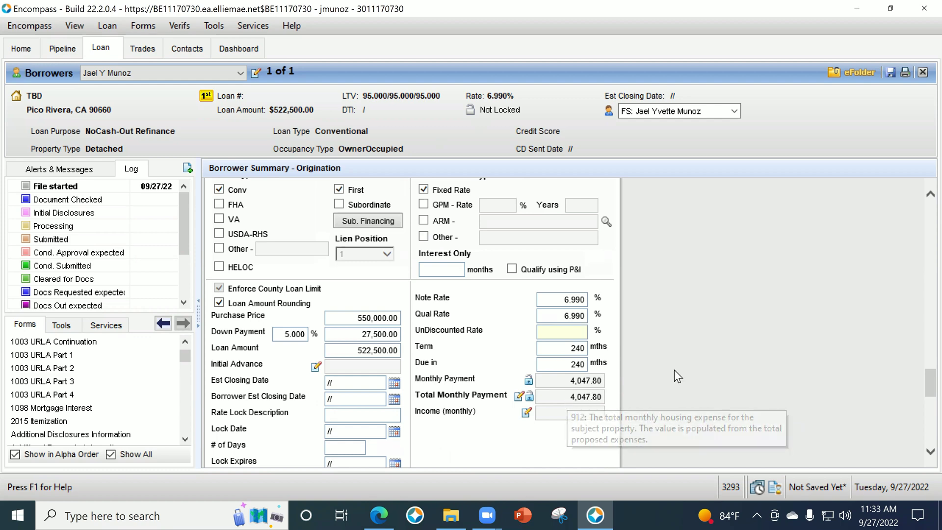
scroll(643, 363, down, 5)
scroll(643, 373, down, 5)
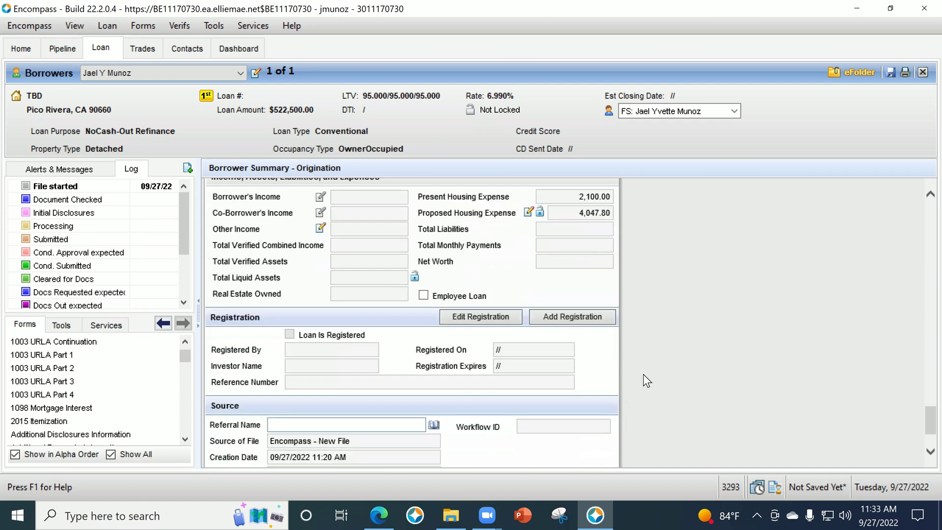
scroll(636, 377, up, 10)
scroll(632, 373, up, 15)
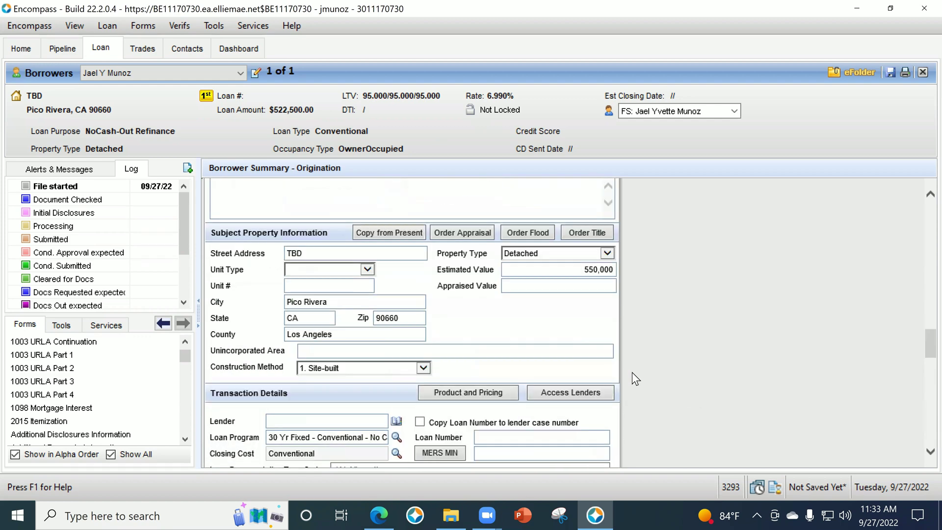
scroll(633, 370, up, 10)
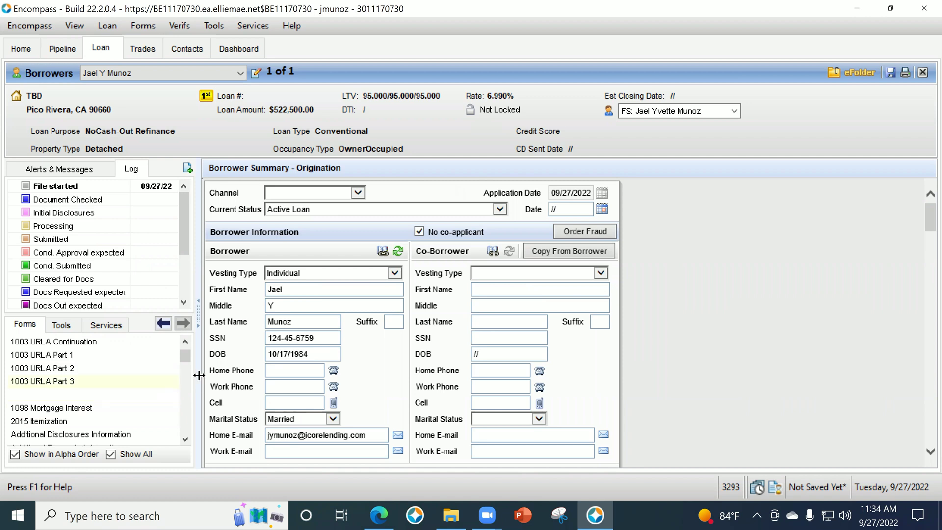
click(286, 370)
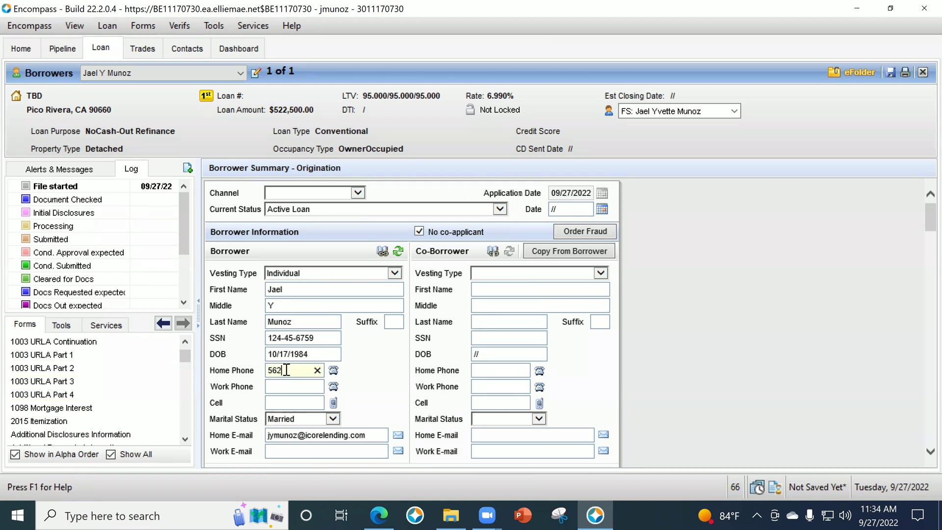
key(Tab)
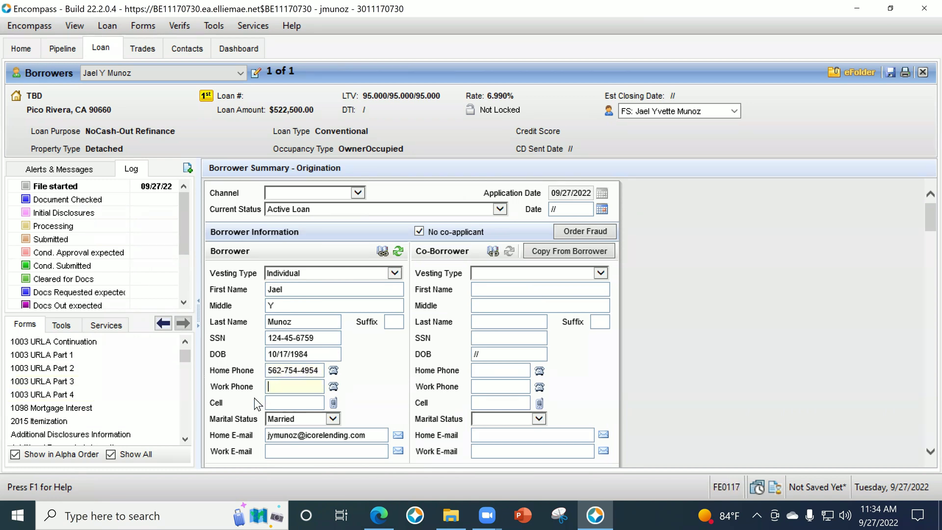
scroll(112, 425, up, 1)
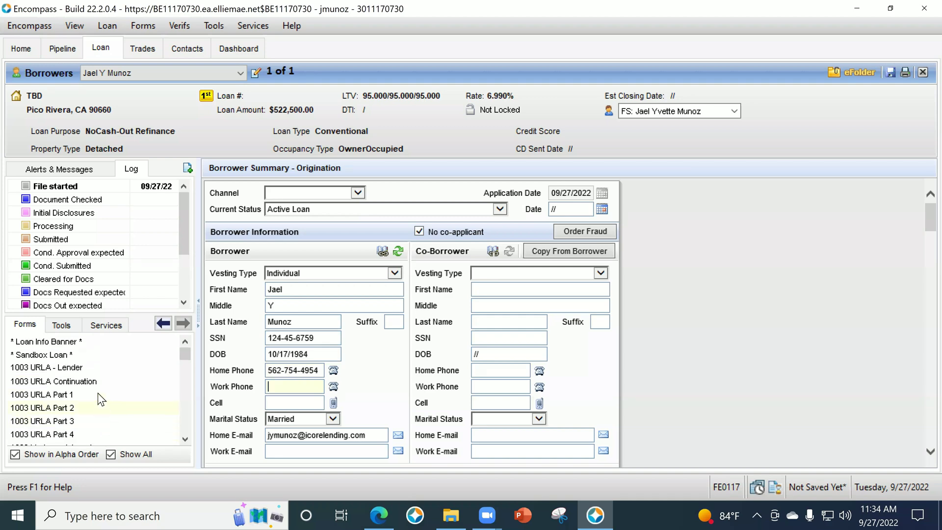
Switch to the 1003 URLA - Lender form from the Forms list and look it over.
click(66, 368)
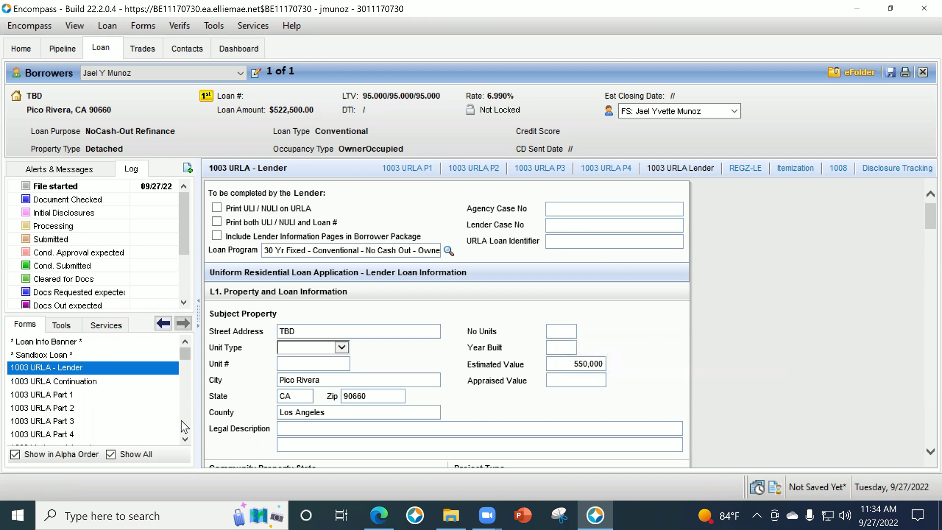
scroll(179, 420, down, 5)
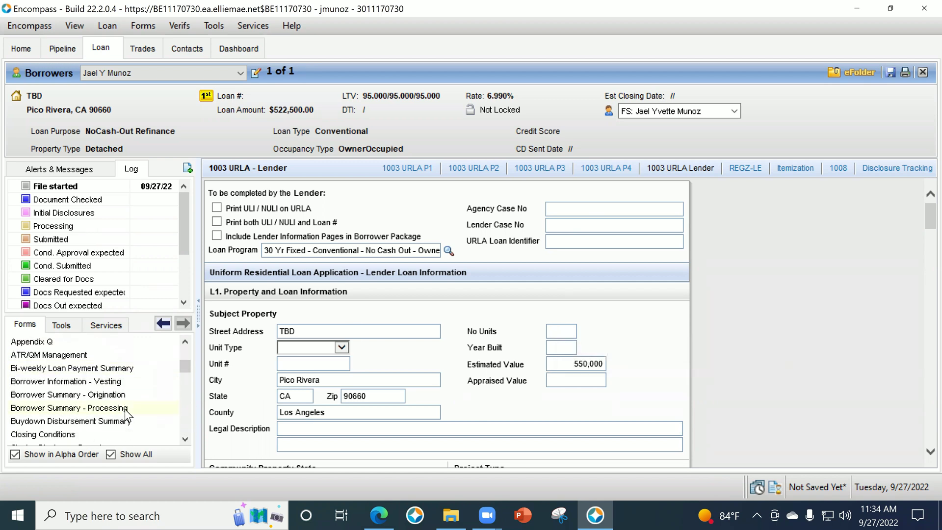
scroll(137, 405, up, 5)
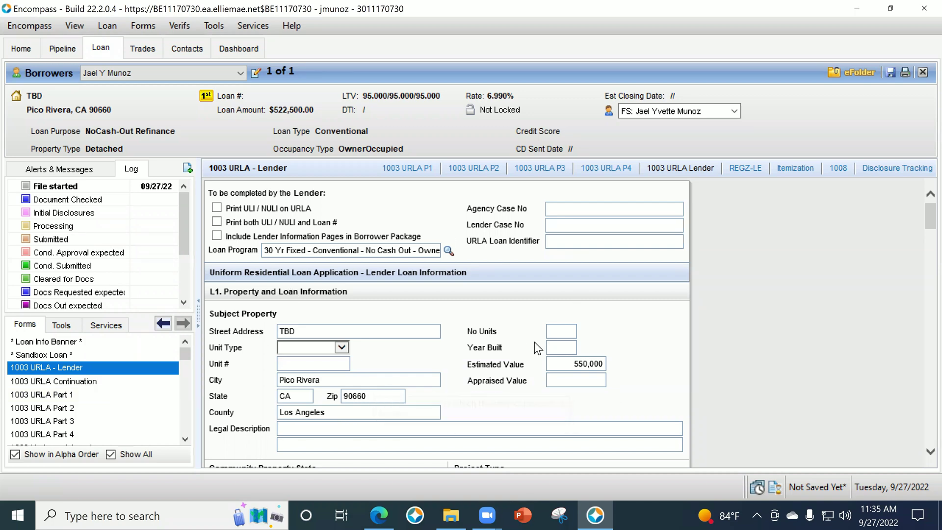
Enter 2 in the No Units field for the subject property.
click(555, 333)
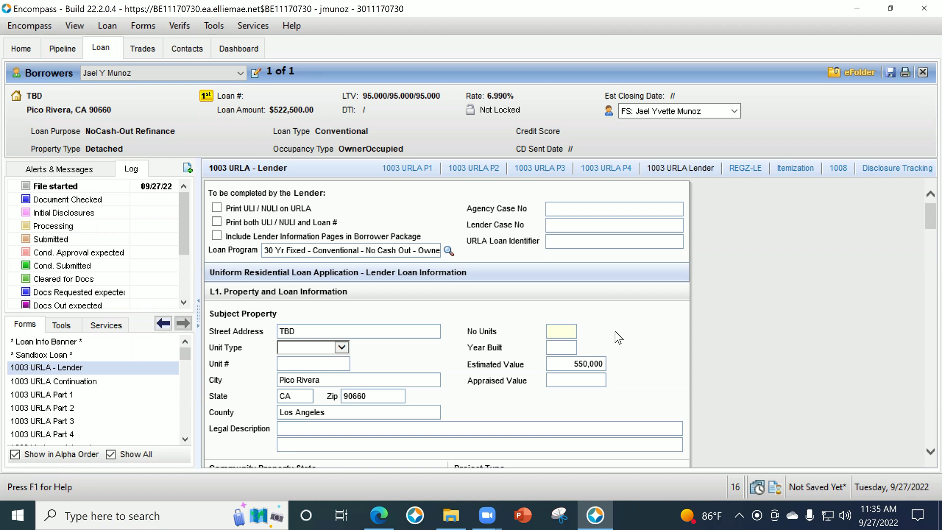
click(568, 328)
scroll(664, 349, down, 1)
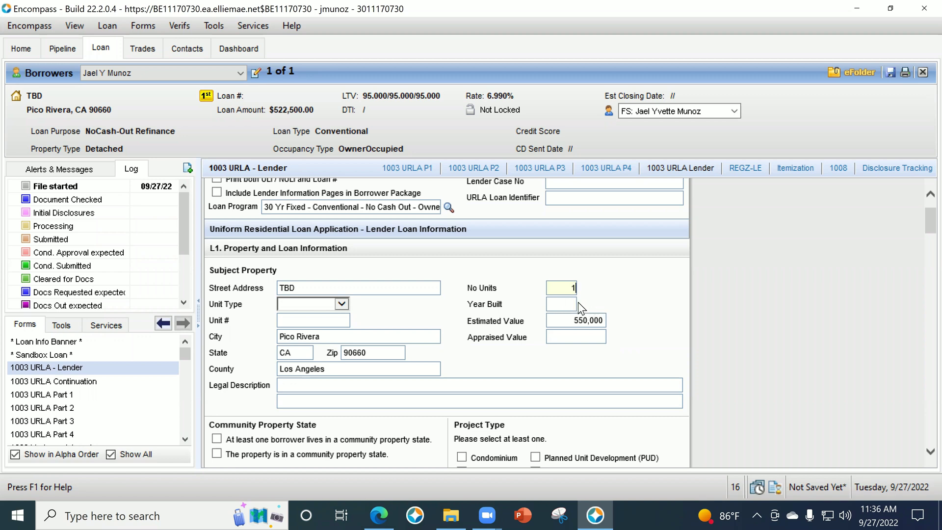
text(2)
scroll(721, 351, down, 3)
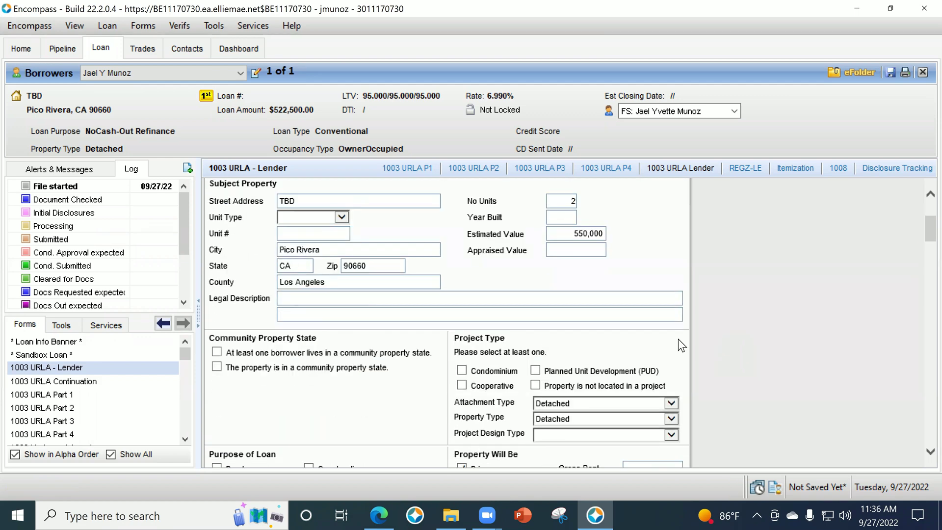
scroll(688, 327, down, 1)
scroll(689, 325, up, 1)
Enter 'See Prelim' as the legal description, mark the property not in a project, and choose Purchase.
click(330, 299)
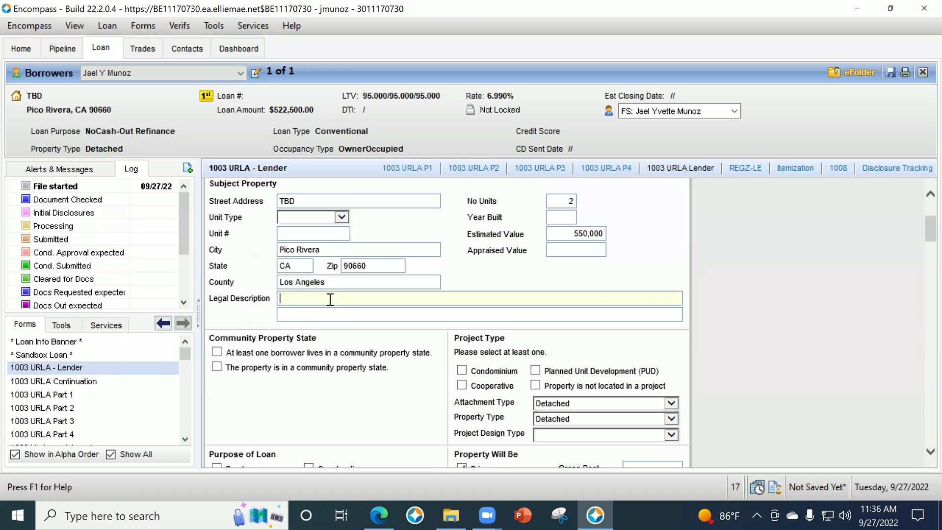
text(See Prelim)
scroll(252, 378, down, 2)
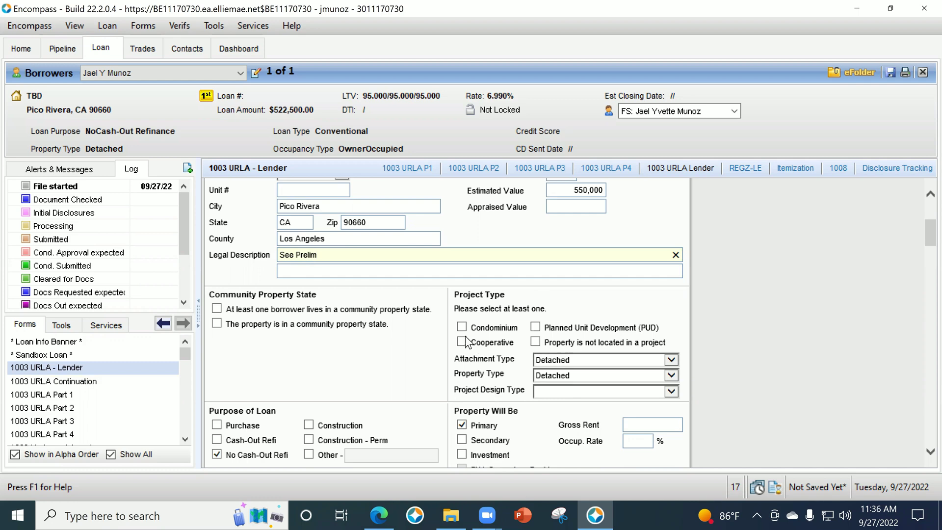
click(536, 342)
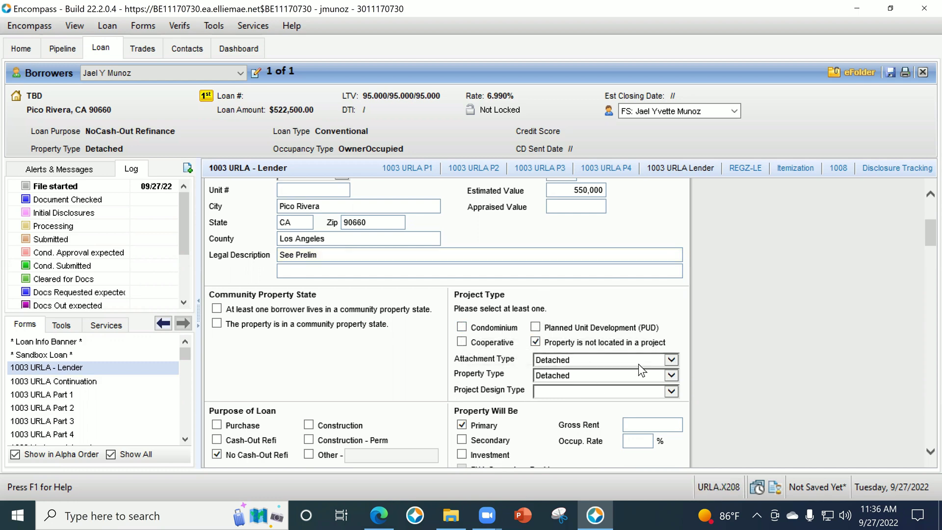
scroll(520, 349, down, 3)
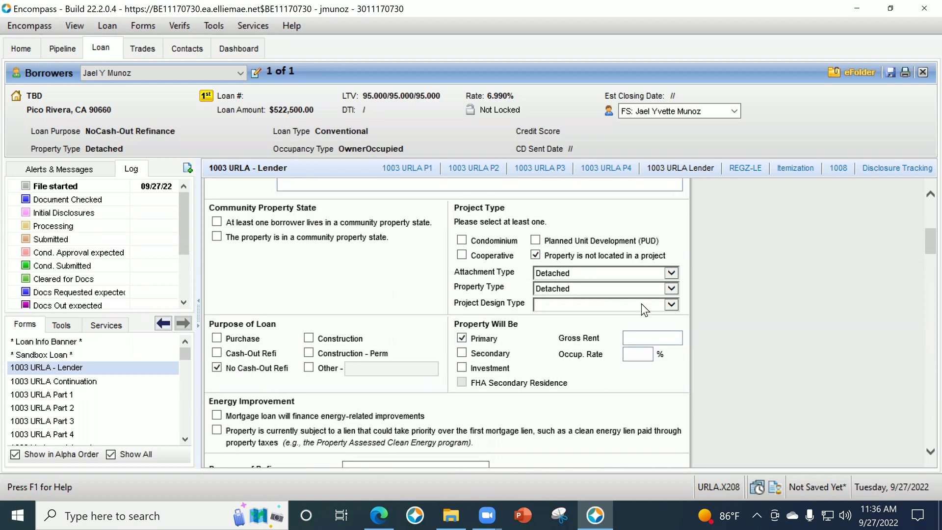
click(217, 337)
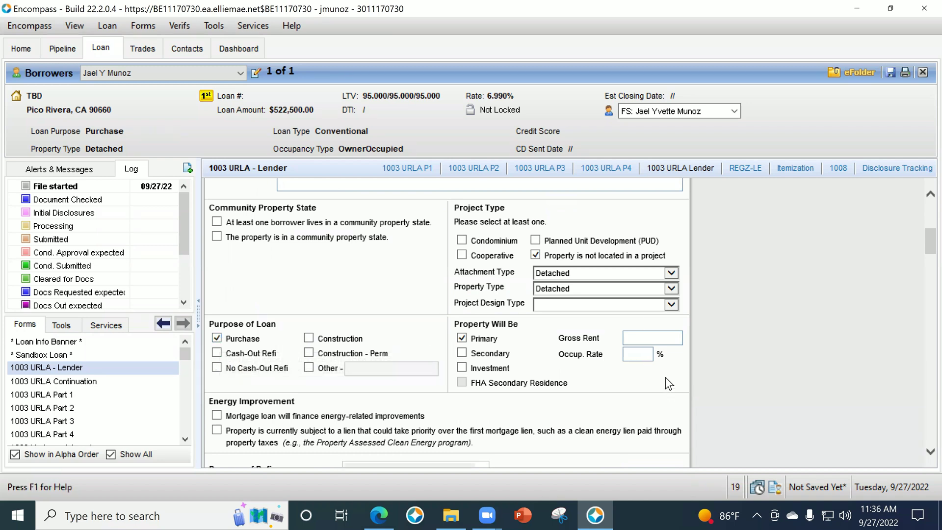
Enter gross rent of 1,800.00 and an occupancy rate of 75%.
click(644, 338)
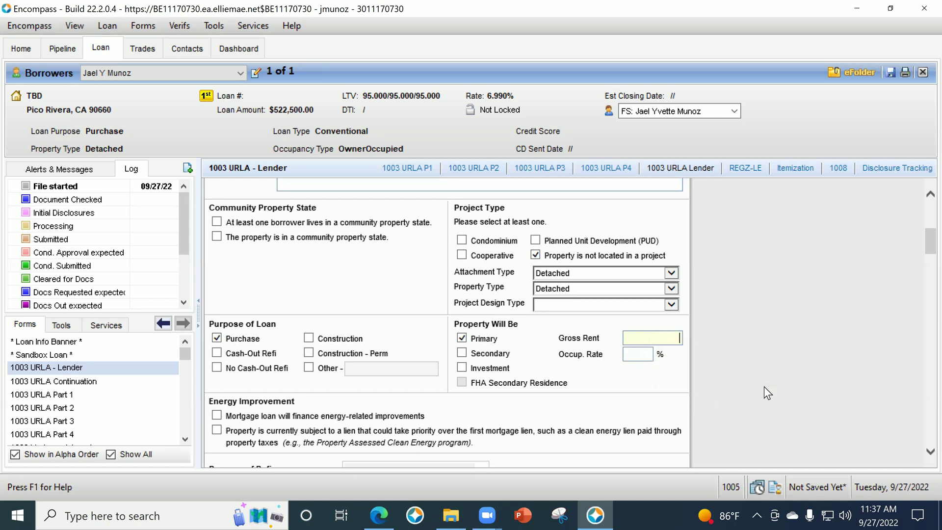
text(1800)
key(Tab)
text(7)
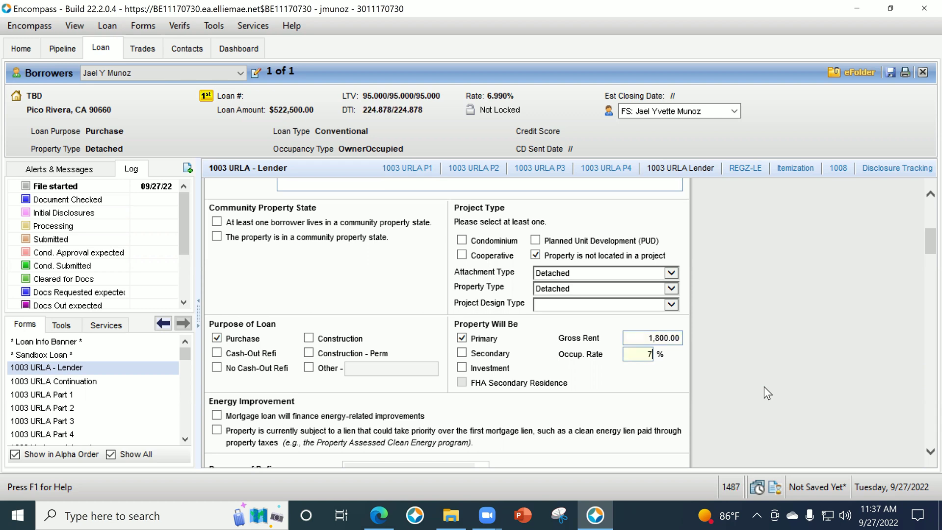
text(5)
key(Tab)
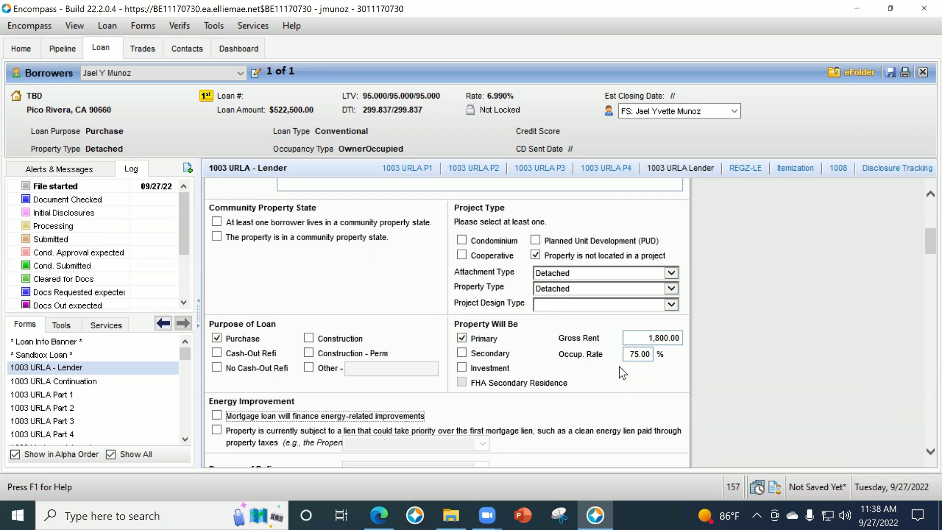
Make the loan a Cash Out, No Cash-Out Refi for Cash-Out Debt Consolidation.
scroll(620, 366, down, 5)
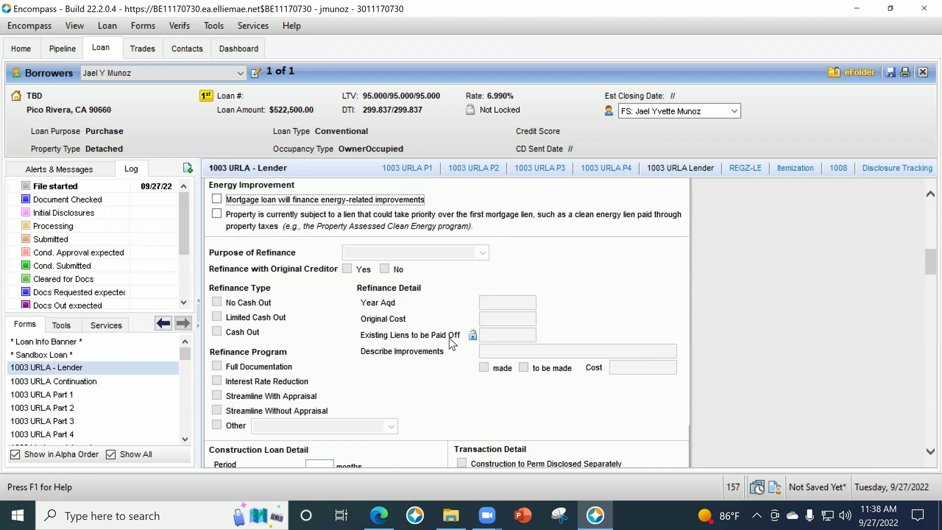
scroll(487, 331, up, 3)
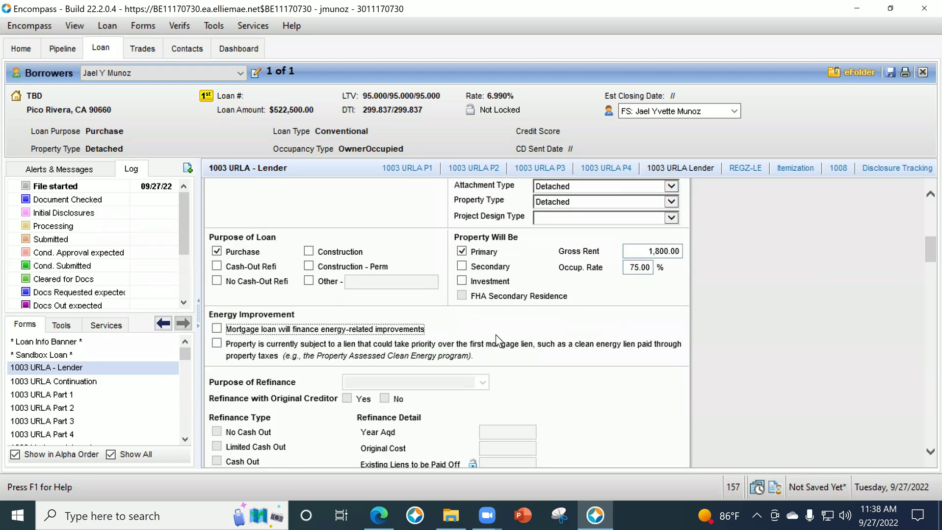
click(216, 282)
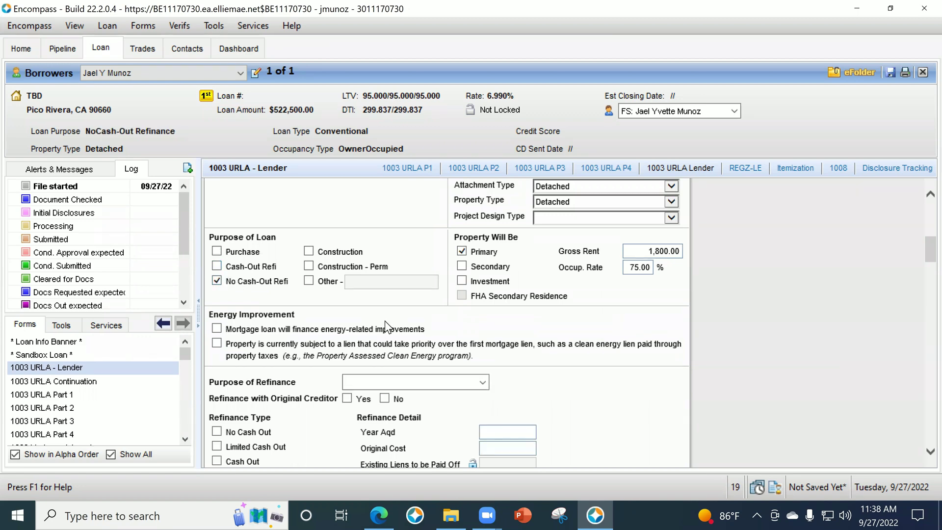
scroll(572, 344, down, 2)
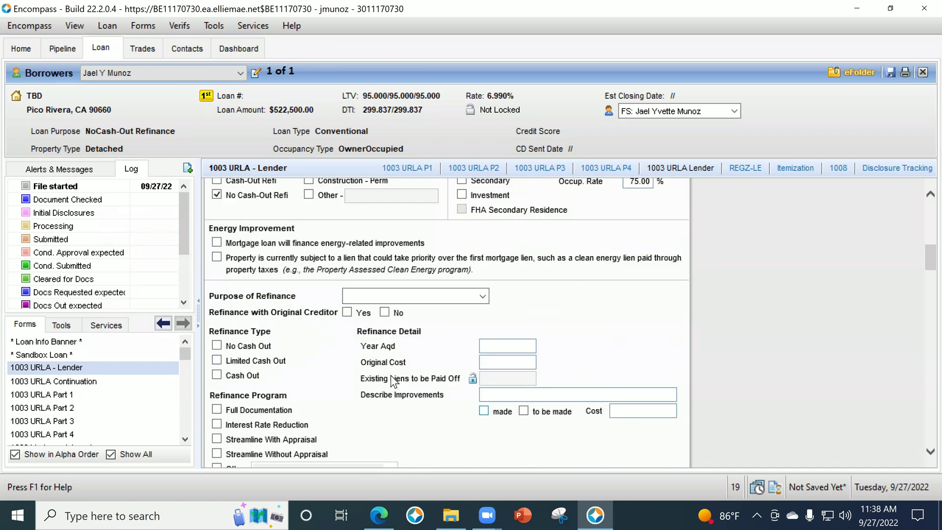
scroll(391, 371, down, 1)
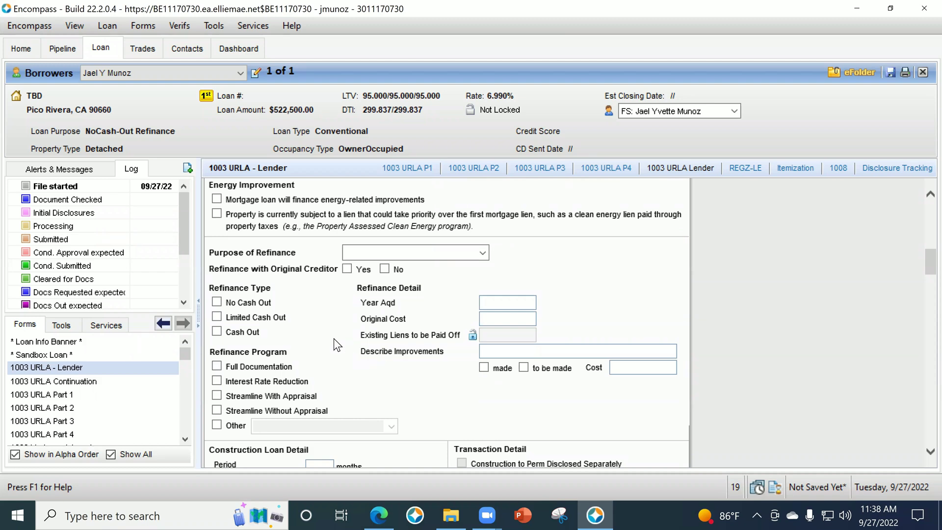
scroll(334, 338, up, 2)
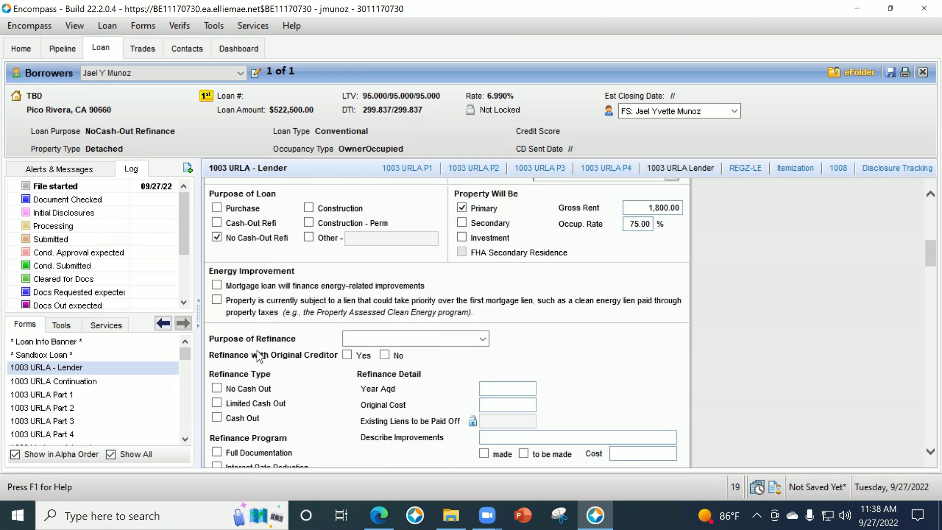
scroll(261, 375, down, 1)
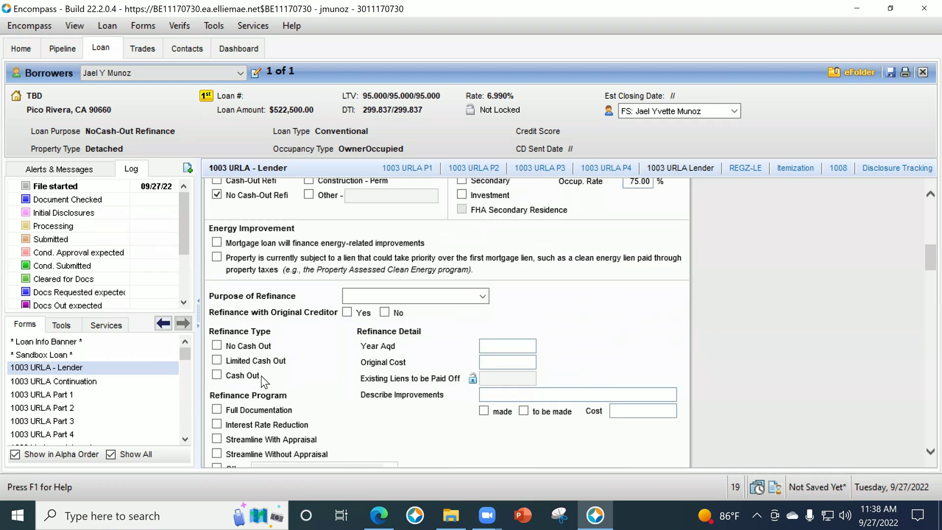
click(217, 376)
click(469, 296)
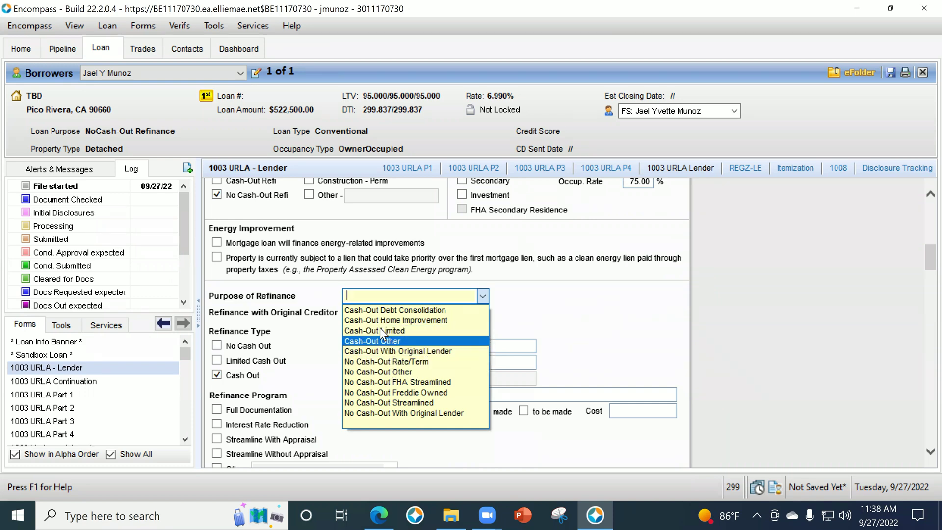
click(411, 311)
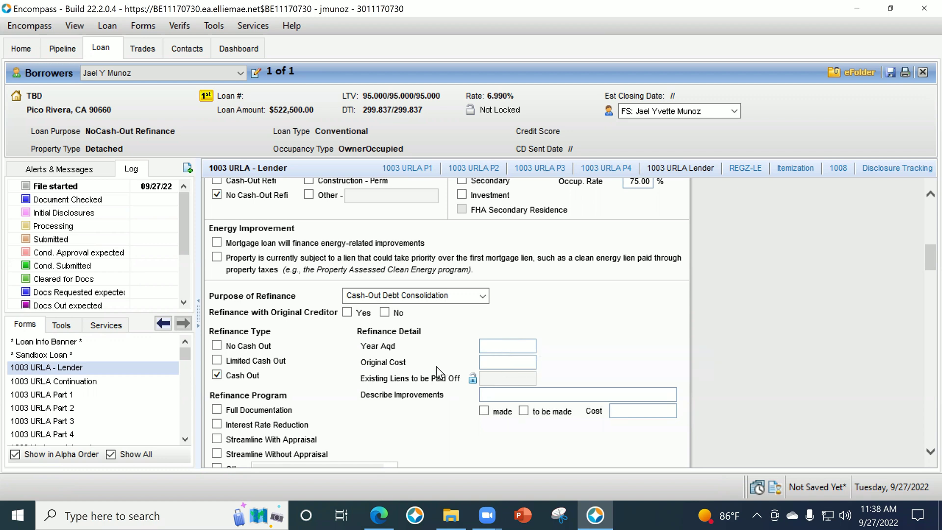
Record the 2012 acquisition at 250,000.00 original cost and mark Full Documentation.
click(513, 340)
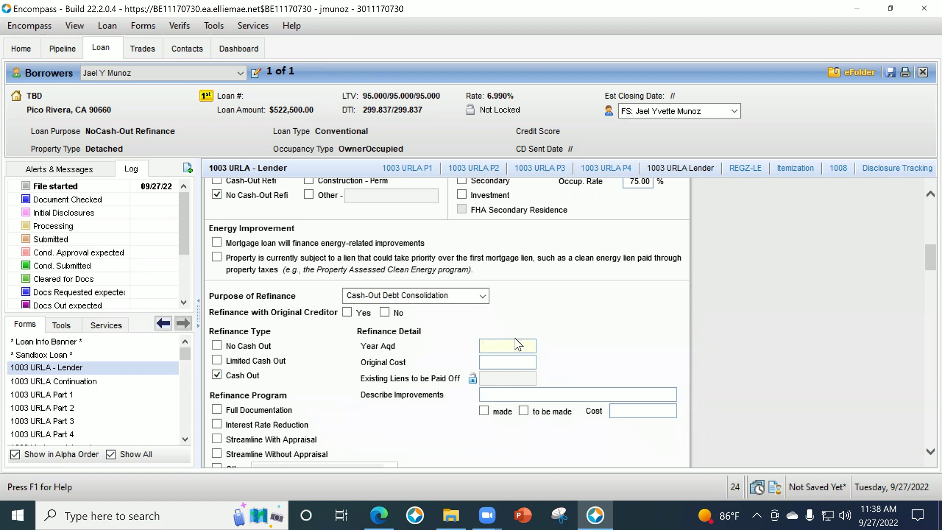
click(533, 366)
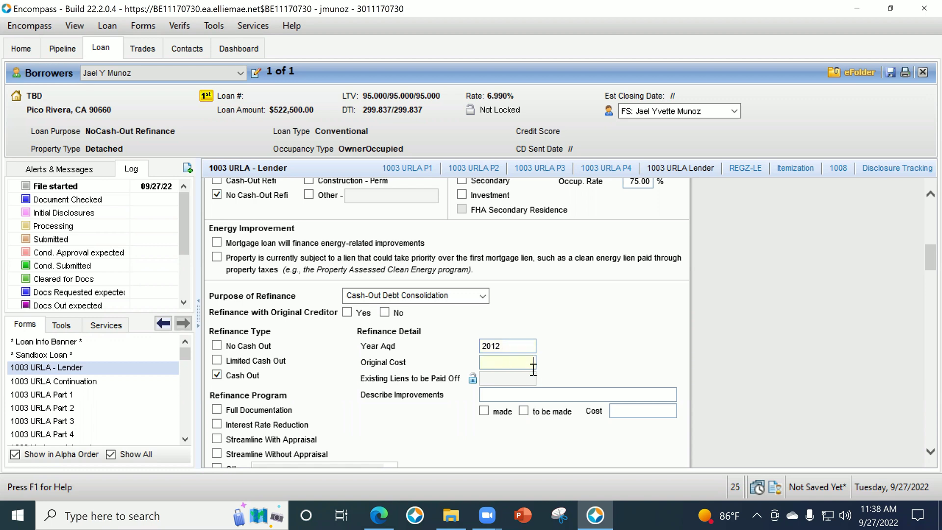
text(250000)
key(Tab)
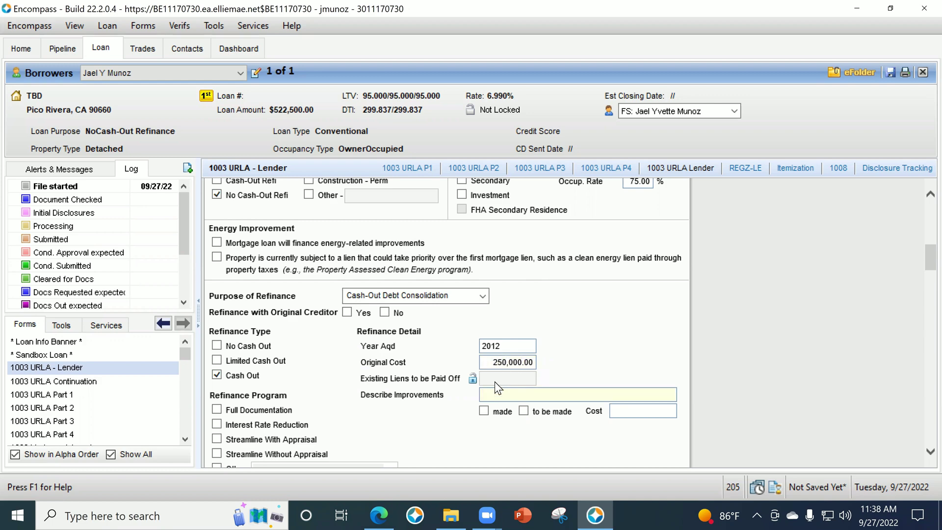
scroll(299, 373, down, 3)
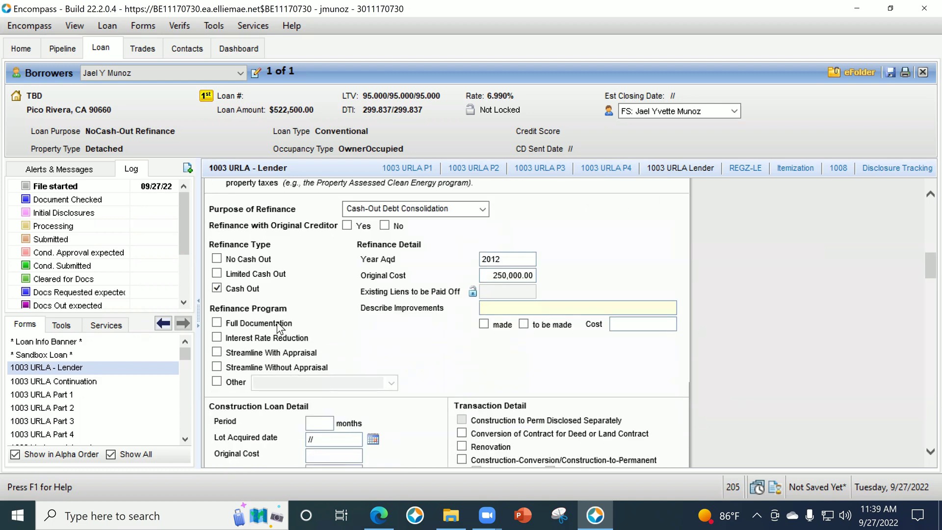
click(216, 322)
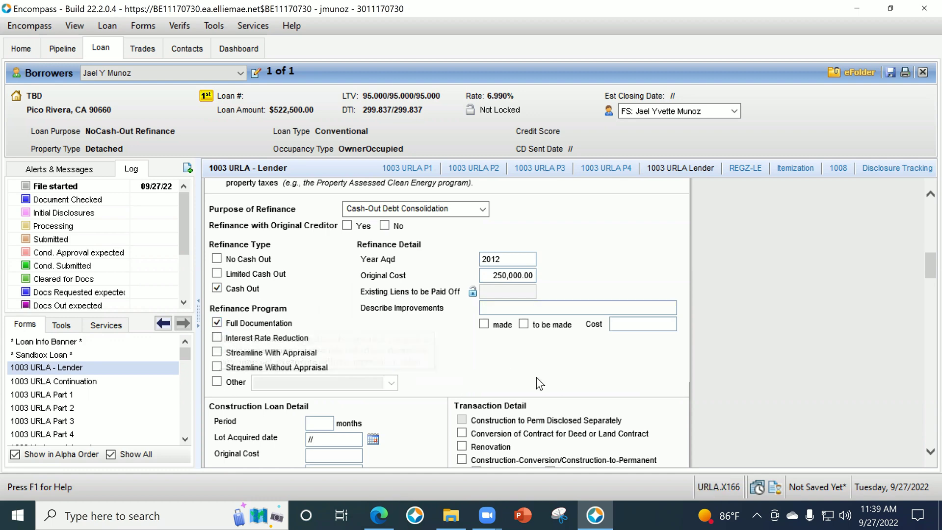
scroll(502, 367, down, 1)
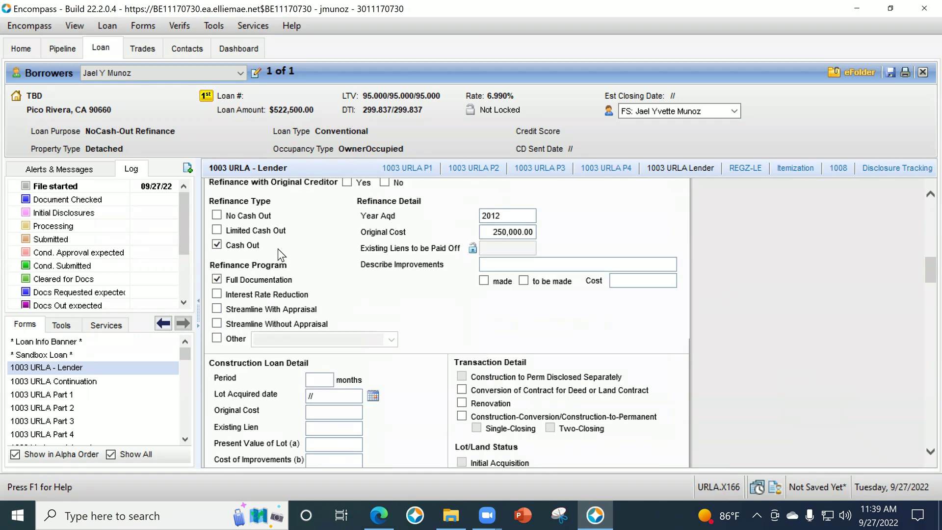
scroll(389, 280, up, 4)
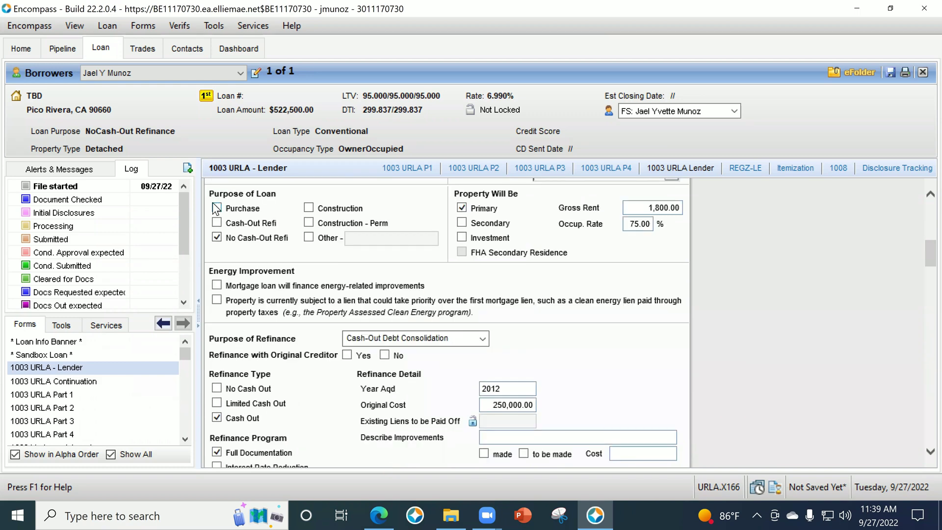
Switch the loan purpose back to Purchase and scroll down to L2 Title Information.
key(space)
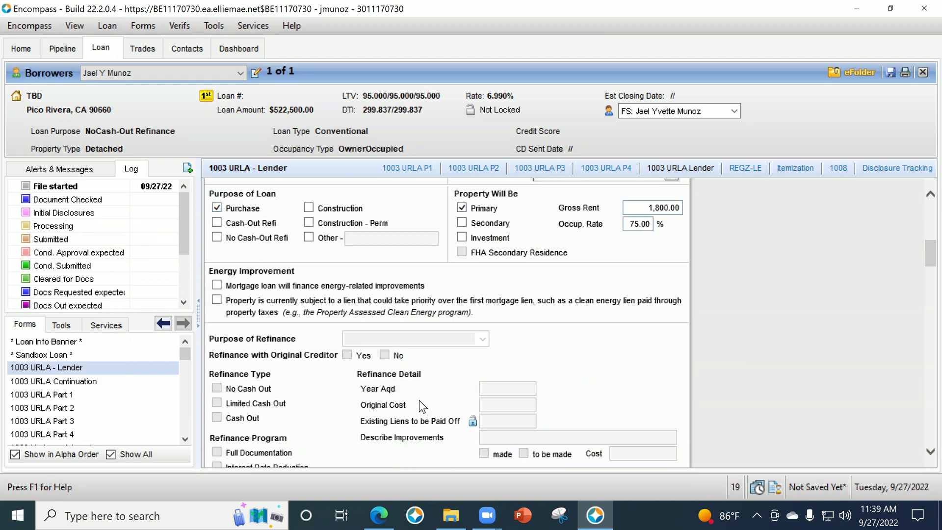
scroll(473, 366, down, 1)
scroll(421, 354, up, 1)
scroll(373, 344, down, 2)
scroll(388, 343, down, 4)
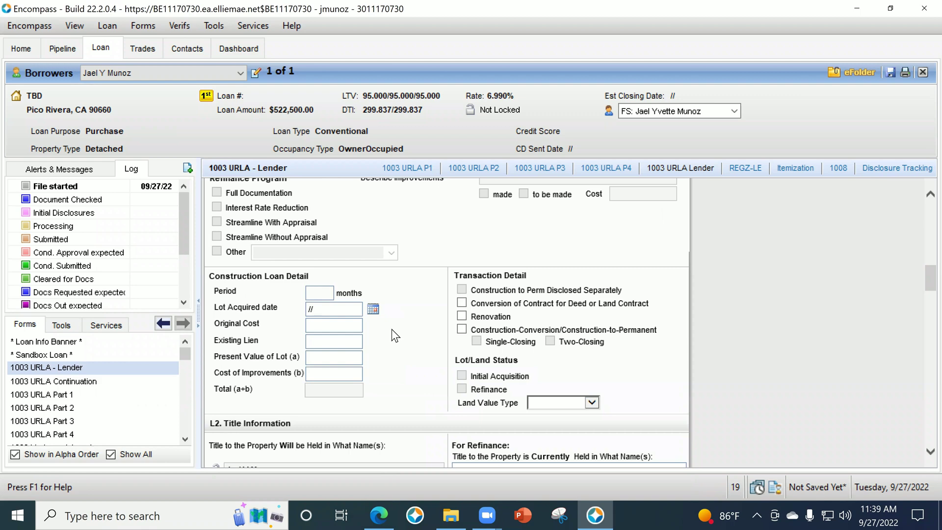
scroll(369, 342, down, 2)
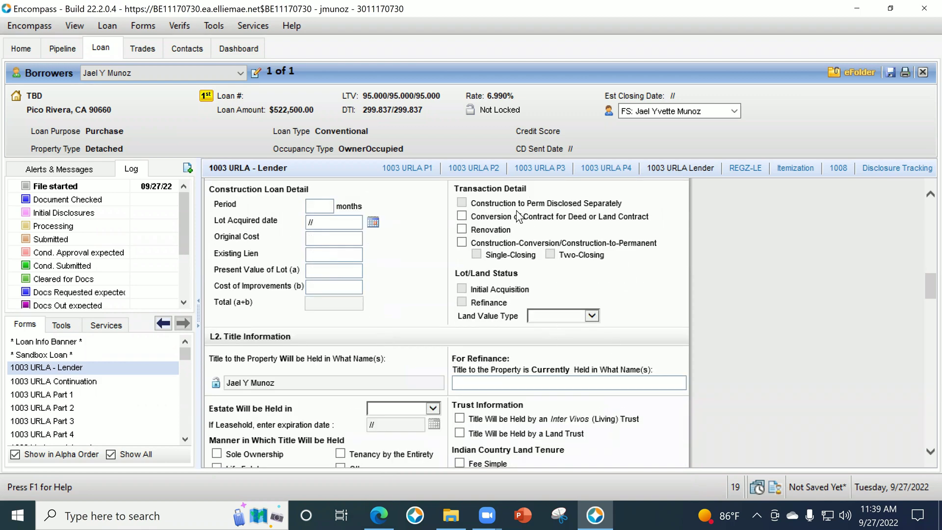
scroll(608, 271, down, 2)
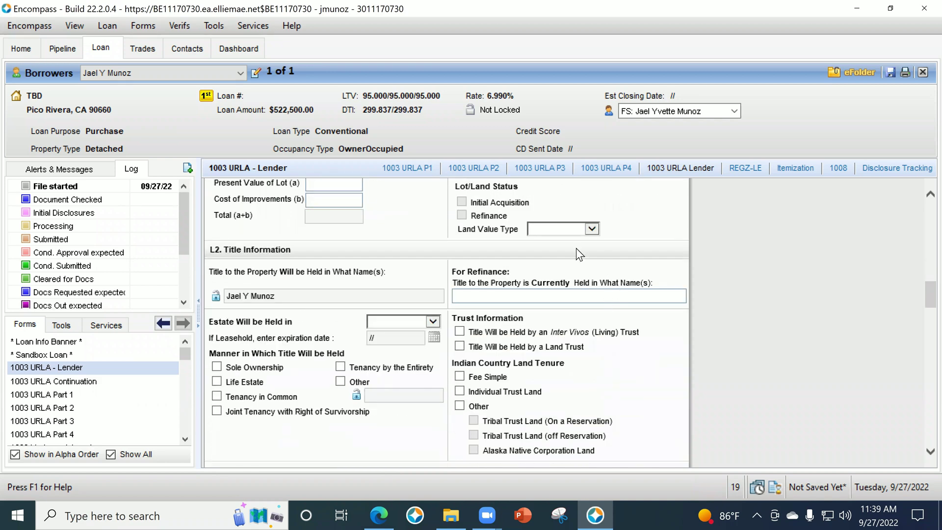
scroll(534, 248, up, 3)
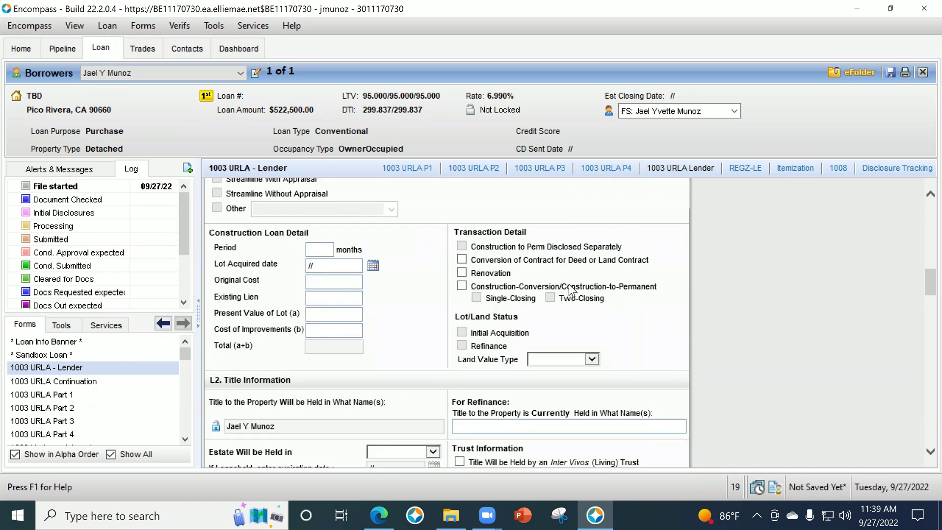
scroll(569, 285, down, 2)
scroll(603, 250, down, 1)
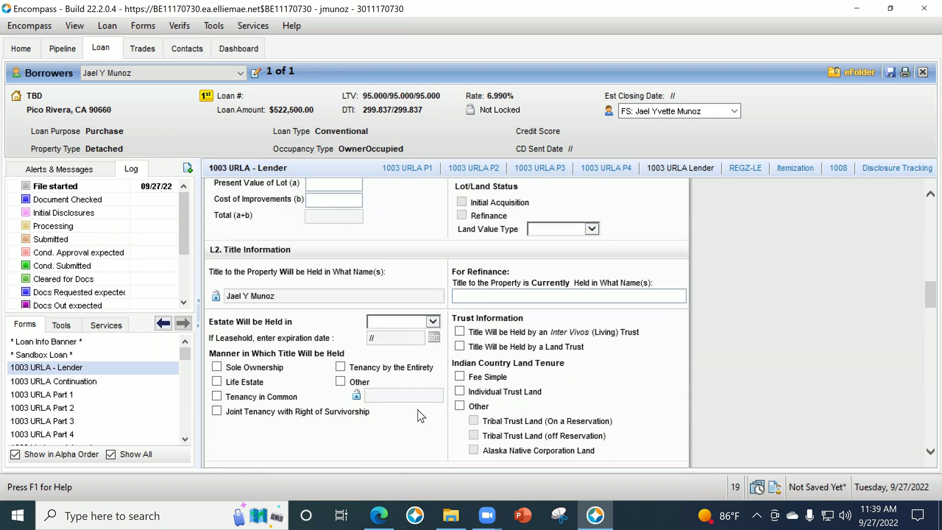
scroll(324, 342, down, 1)
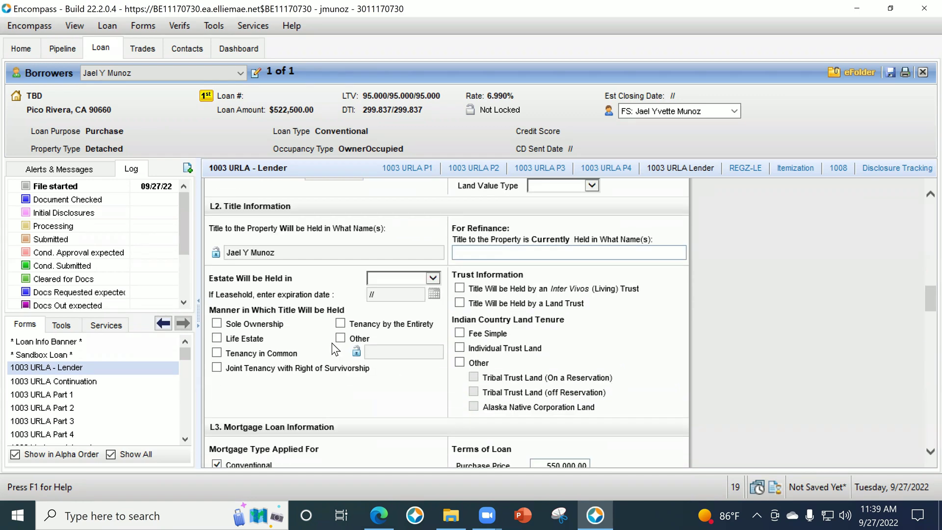
Choose Fee Simple for how the estate is held and tick Other for title manner.
click(392, 279)
click(393, 287)
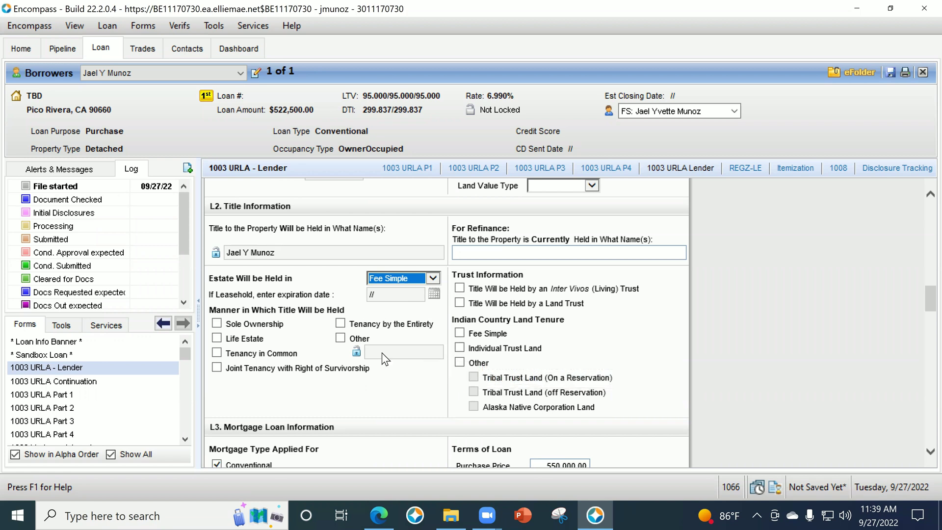
click(380, 276)
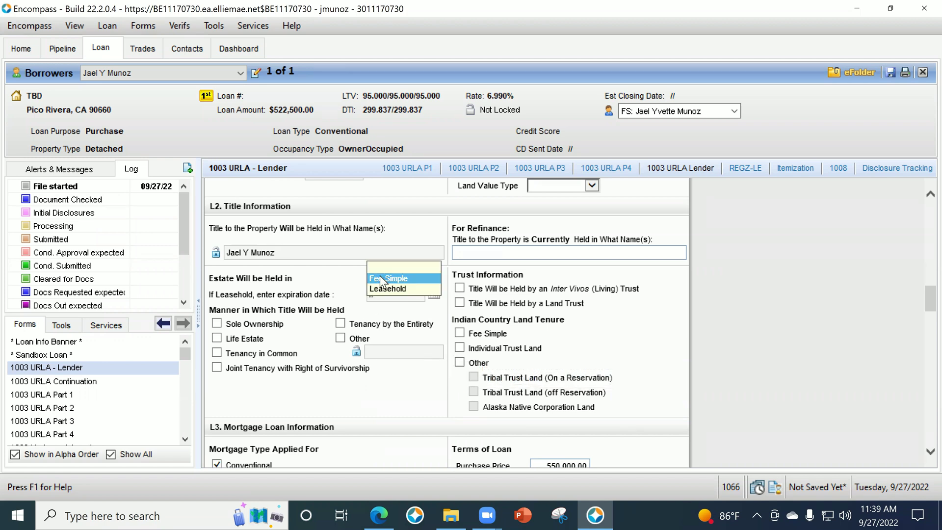
click(378, 276)
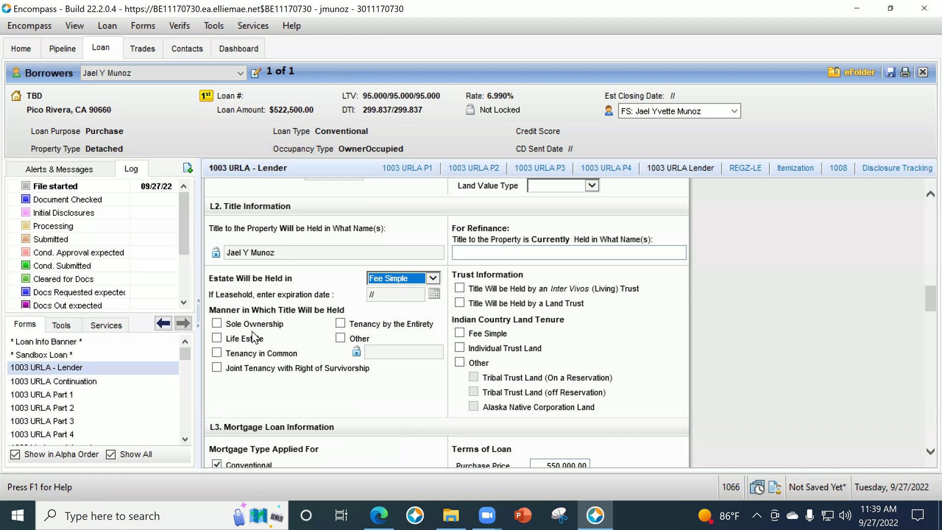
click(341, 341)
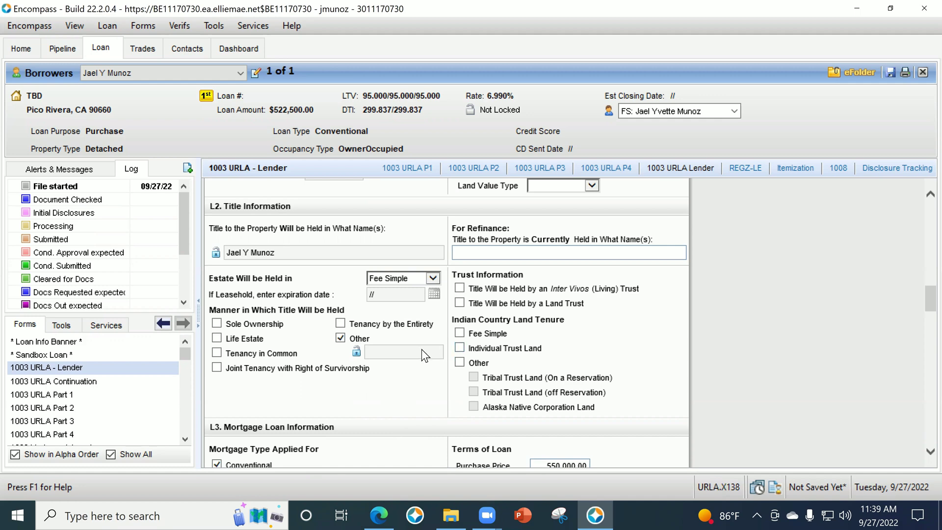
Scroll to Proposed Monthly Payment and bring up the Homeowner's Insurance calculator.
scroll(450, 320, down, 5)
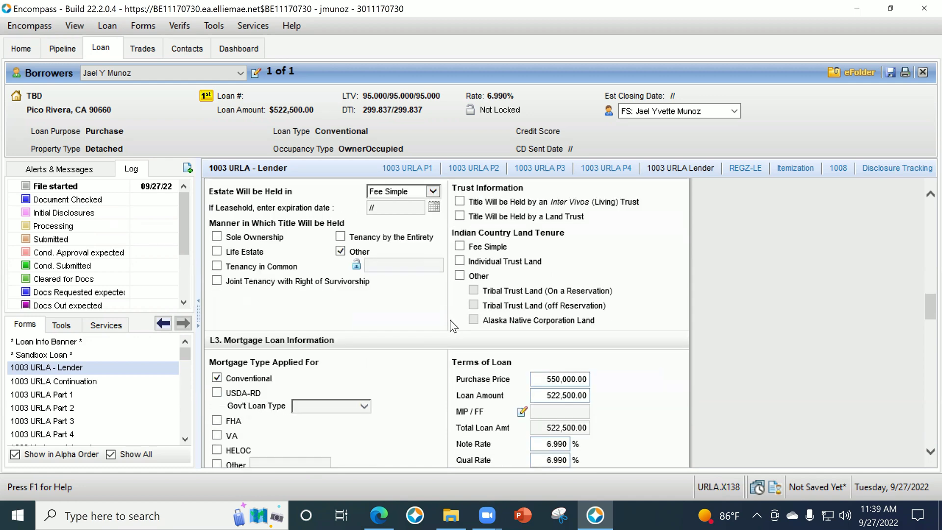
scroll(451, 324, up, 4)
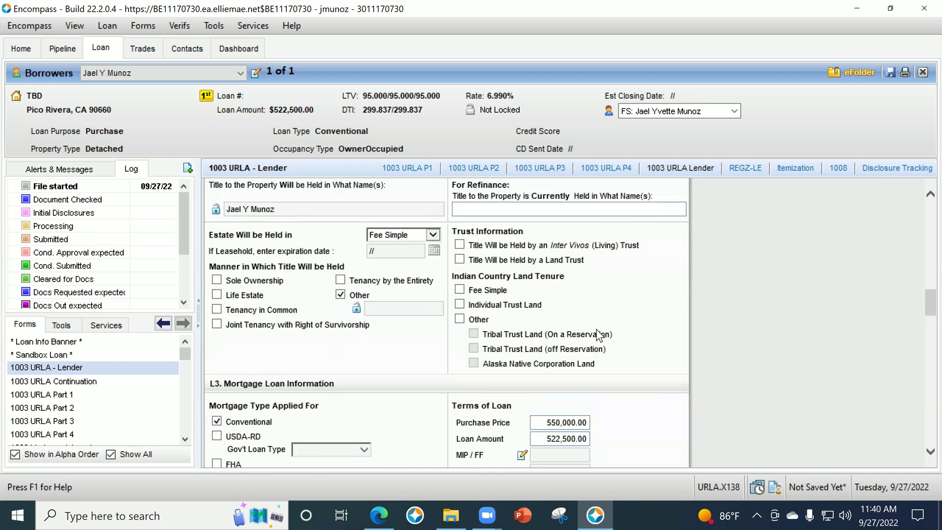
scroll(390, 344, down, 4)
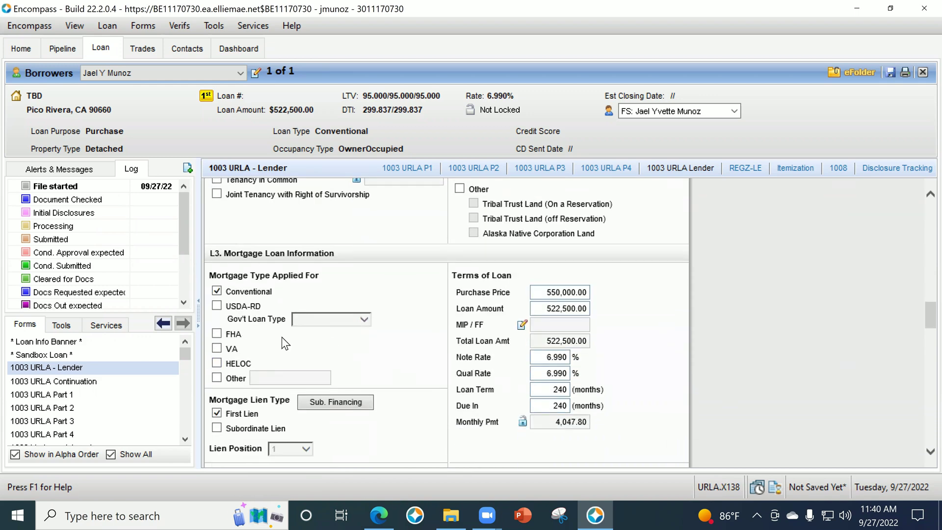
scroll(290, 311, down, 1)
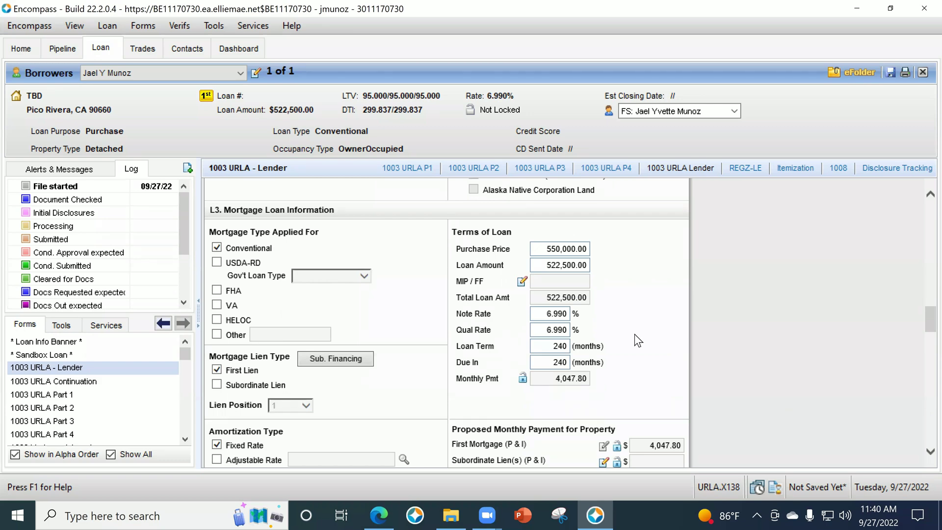
scroll(557, 313, down, 1)
scroll(555, 312, down, 2)
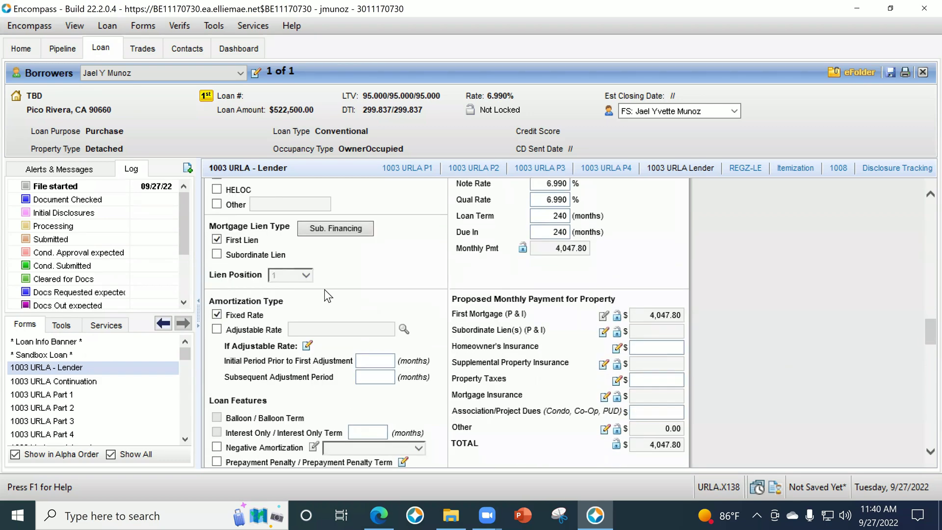
scroll(331, 388, down, 1)
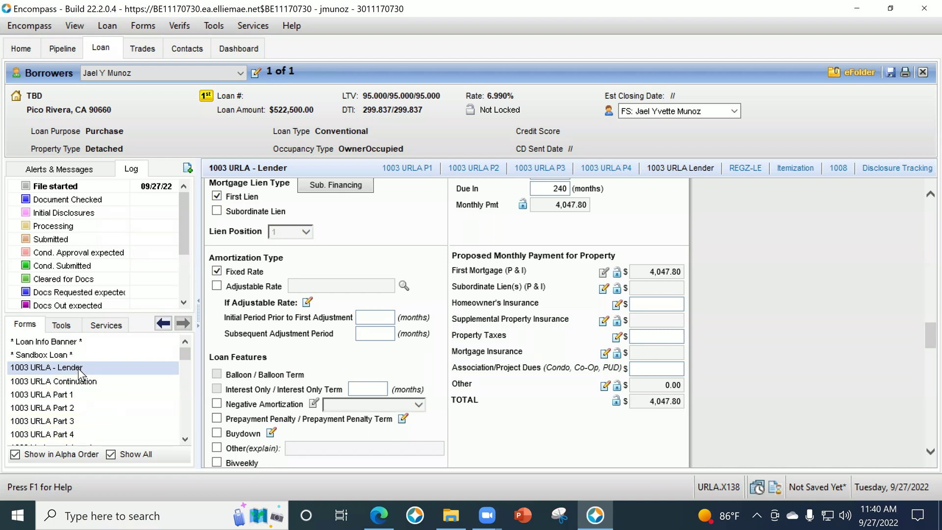
click(617, 304)
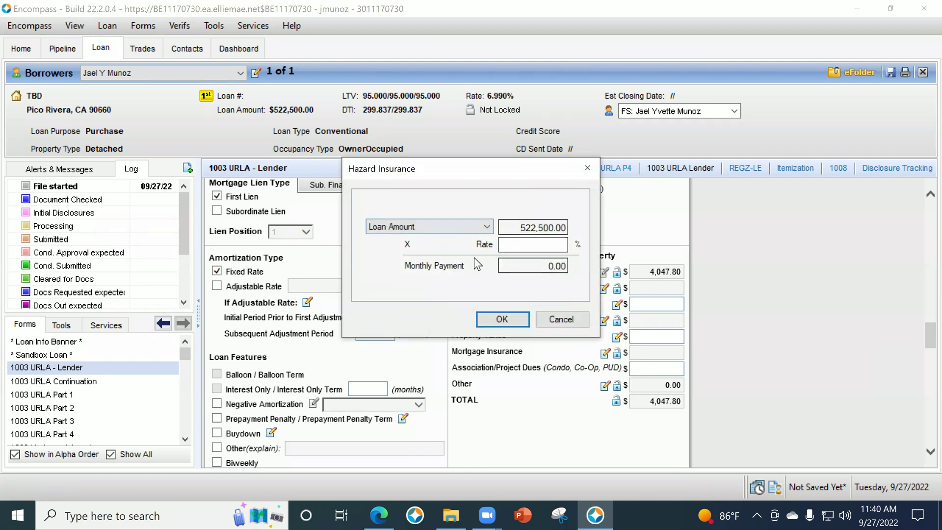
Dismiss the hazard insurance calculator and enter 135 directly as homeowner's insurance.
click(561, 320)
click(673, 305)
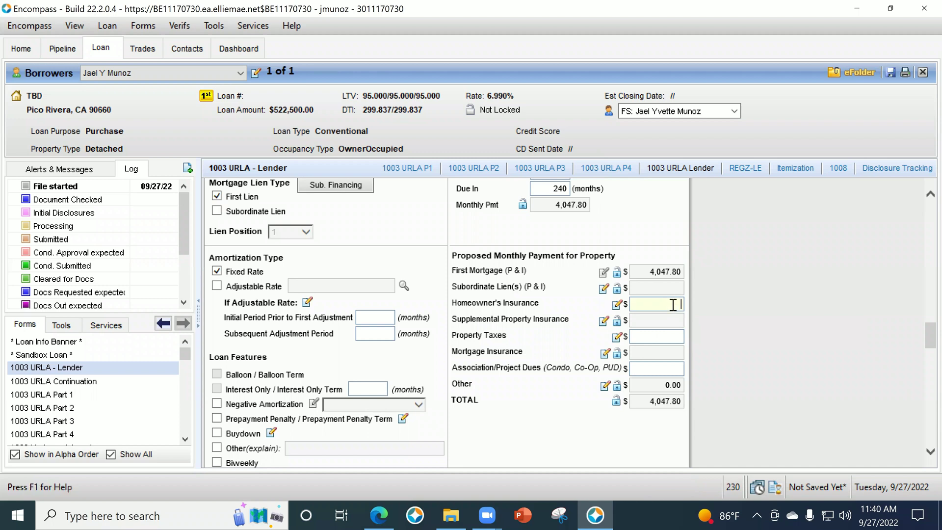
text(160)
key(BackSpace)
key(BackSpace)
key(BackSpace)
text(135)
key(Tab)
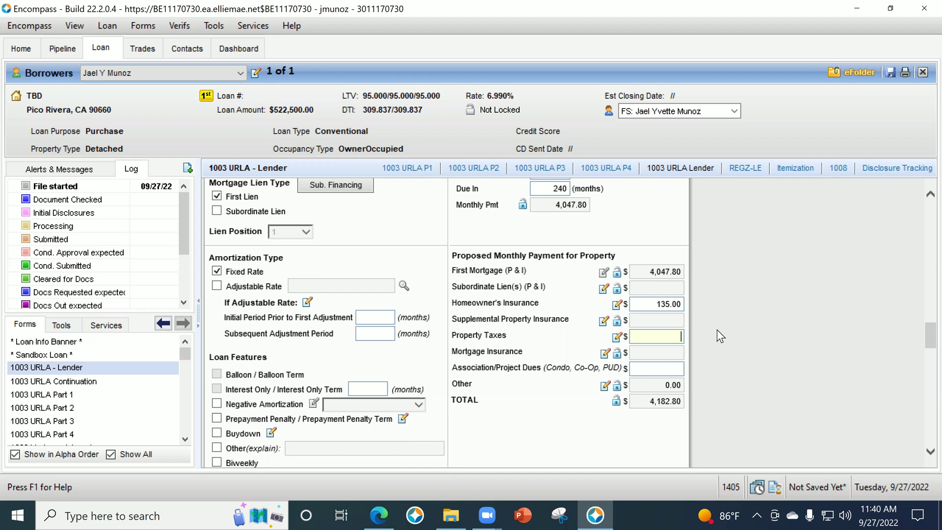
Try 65.00 and 95.00 for homeowner's insurance, then settle back on 135.00.
click(649, 301)
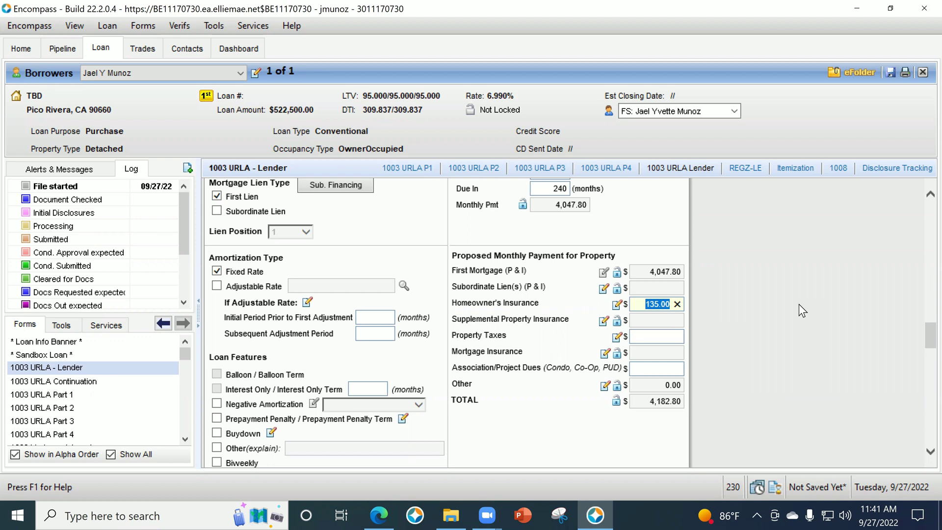
text(65)
key(Tab)
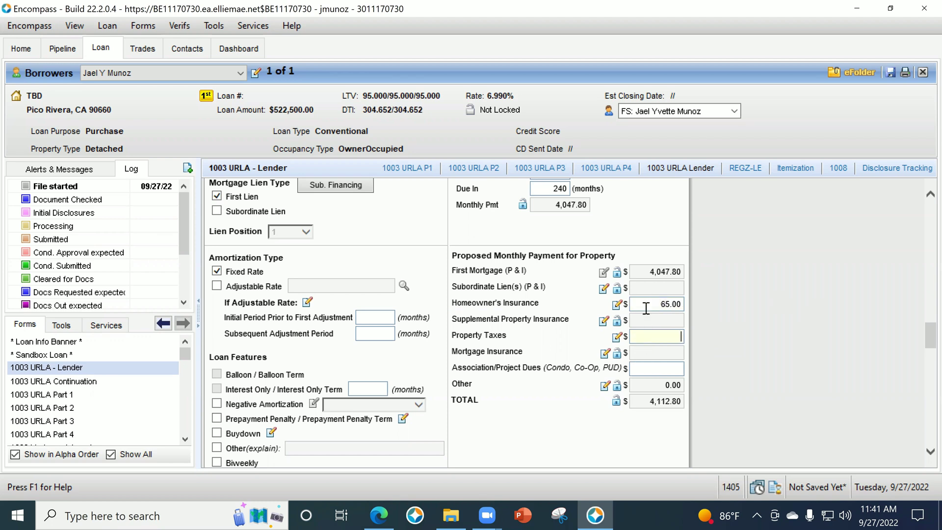
click(646, 309)
text(95)
key(Delete)
key(Delete)
key(Delete)
key(Delete)
key(Delete)
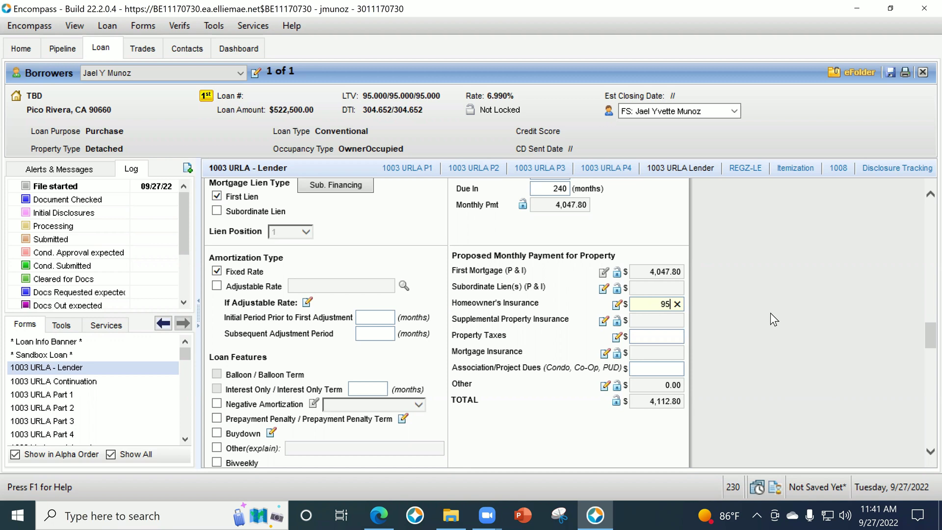
key(Tab)
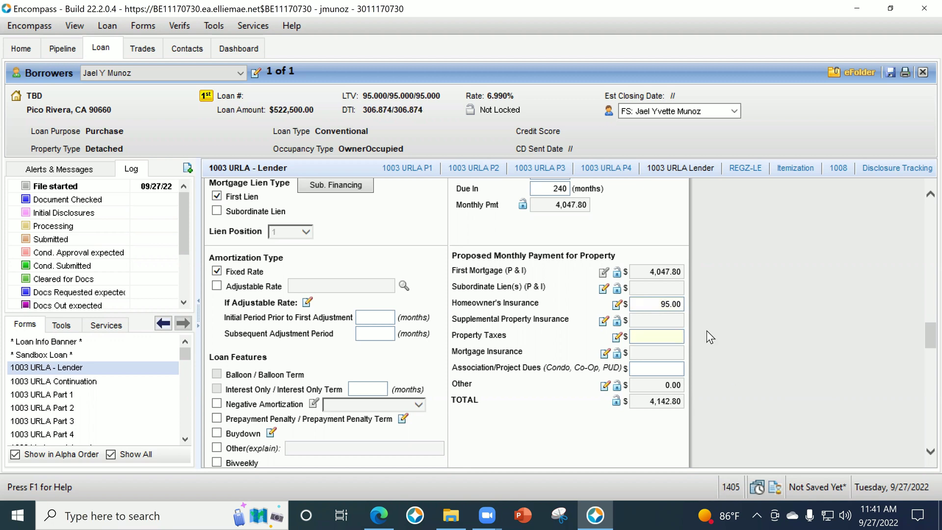
click(648, 308)
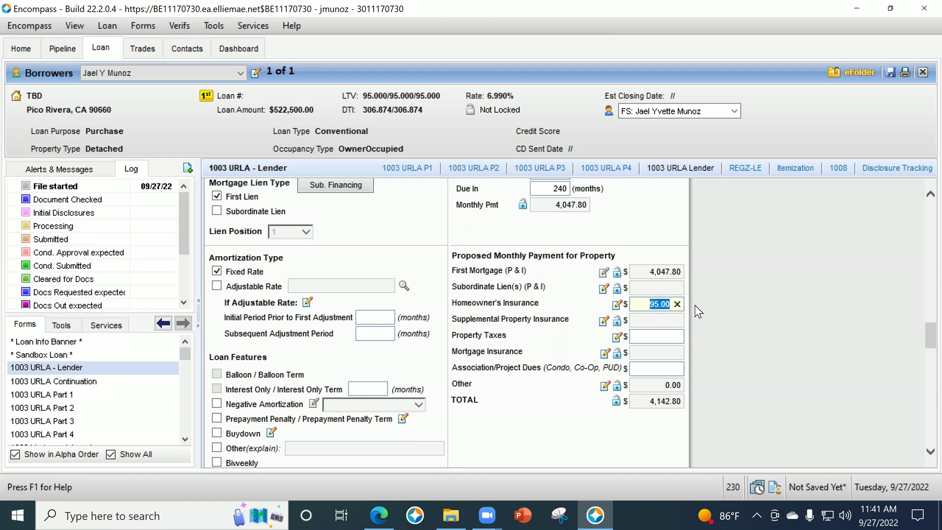
text(135)
click(670, 336)
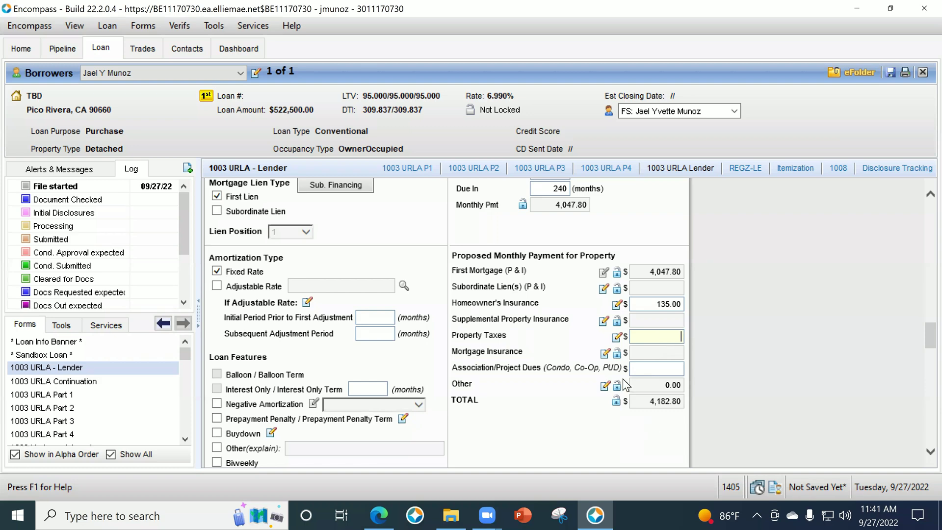
Set a 1.25% rate in the Taxes calculator, giving 572.92 monthly property taxes.
click(617, 337)
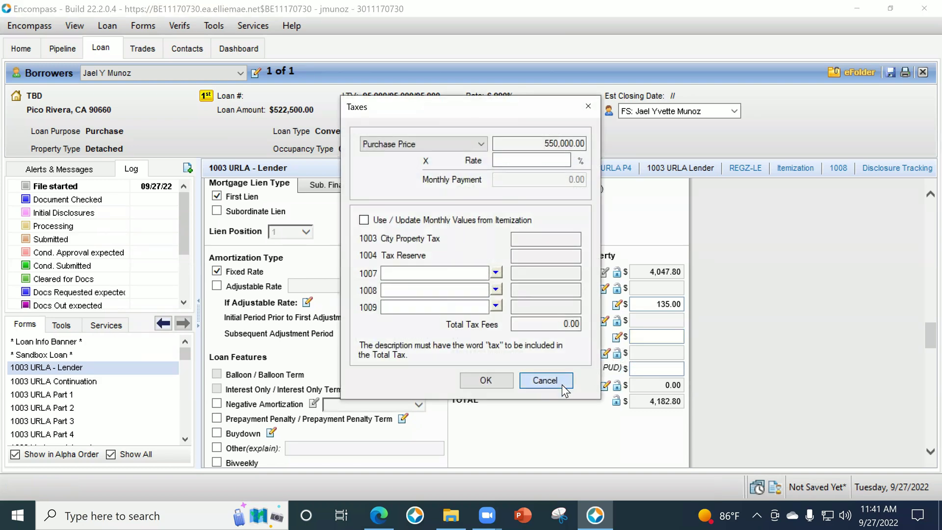
click(559, 382)
click(616, 338)
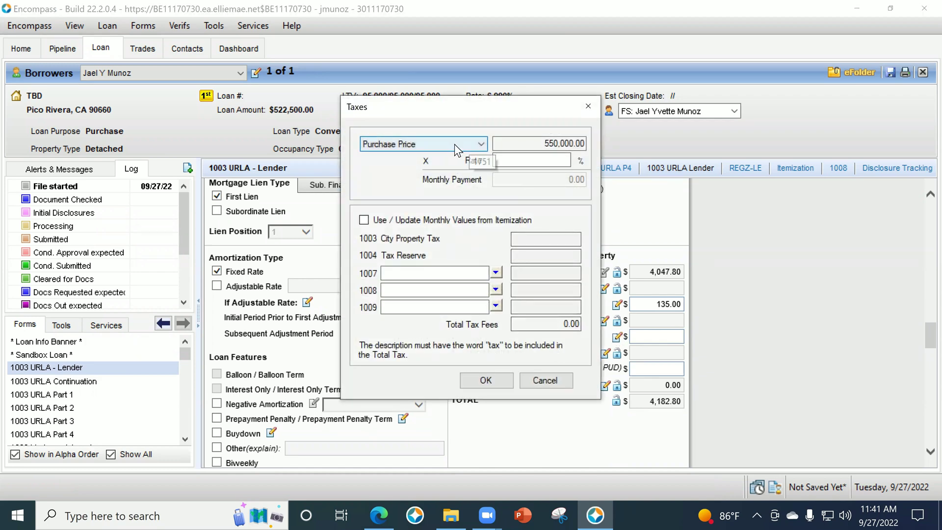
click(528, 158)
text(1.25)
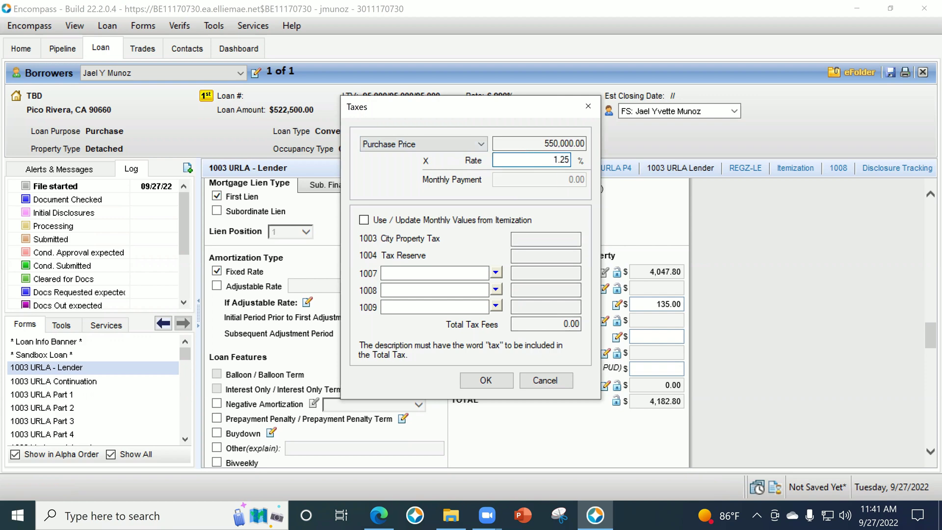
key(Tab)
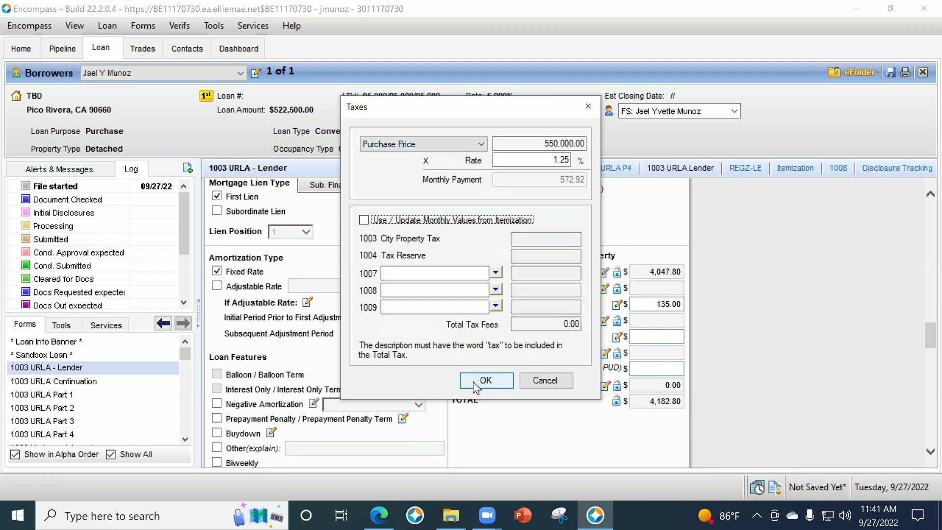
click(473, 381)
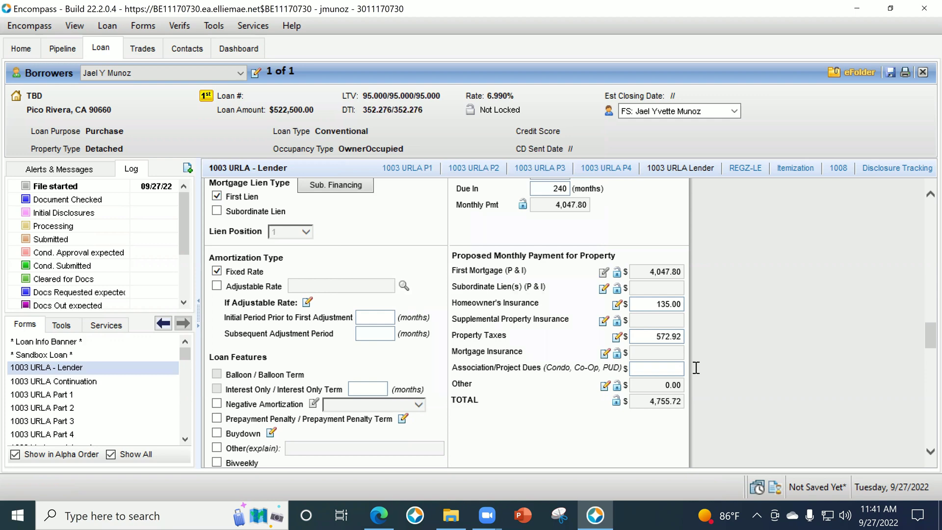
scroll(699, 336, up, 5)
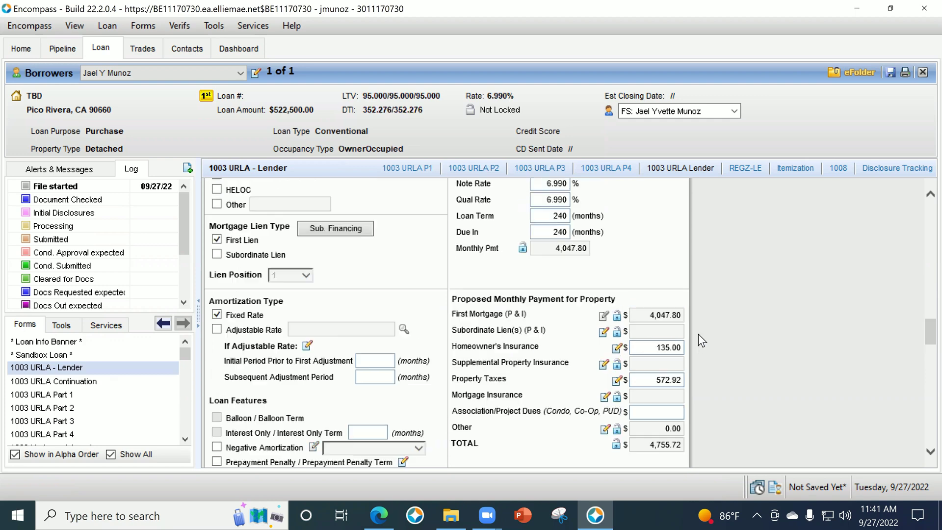
Change the purchase price to 650,000.00 and the loan amount to 600,000.00.
click(547, 205)
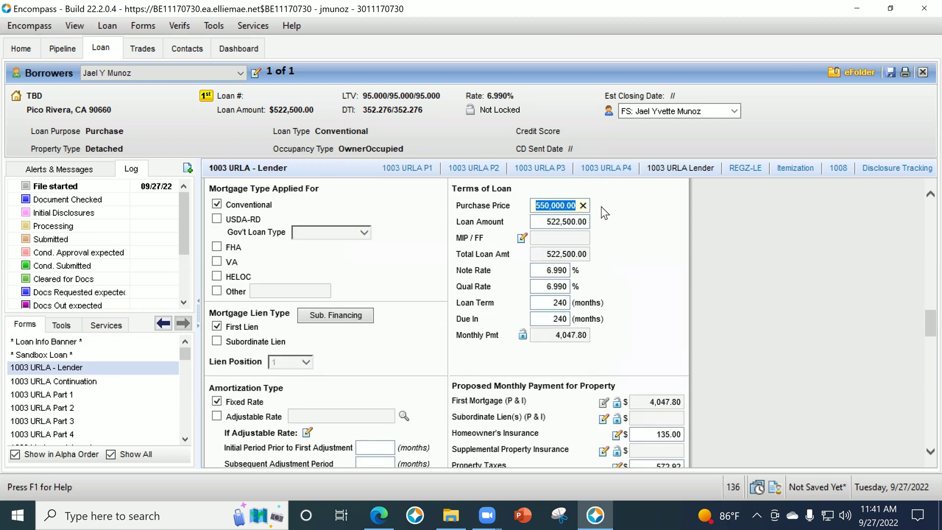
text(650000)
key(Tab)
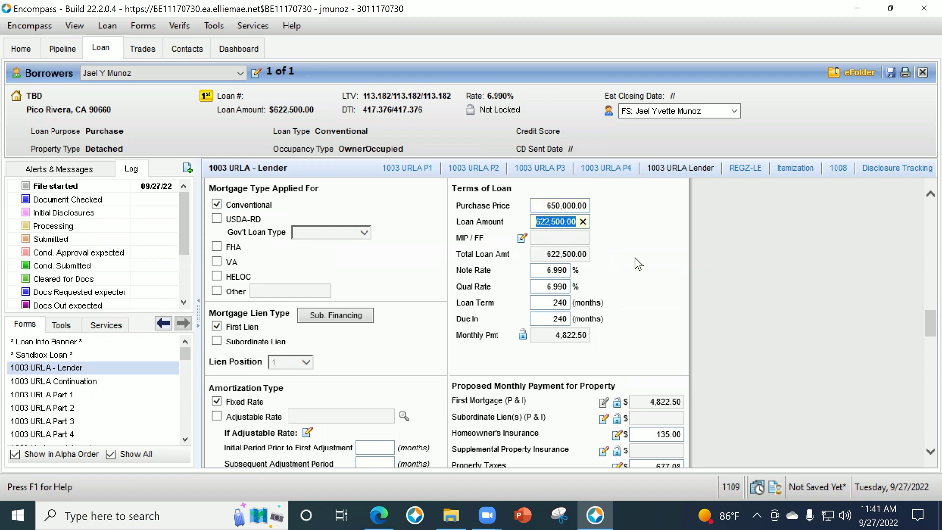
text(600000)
key(Tab)
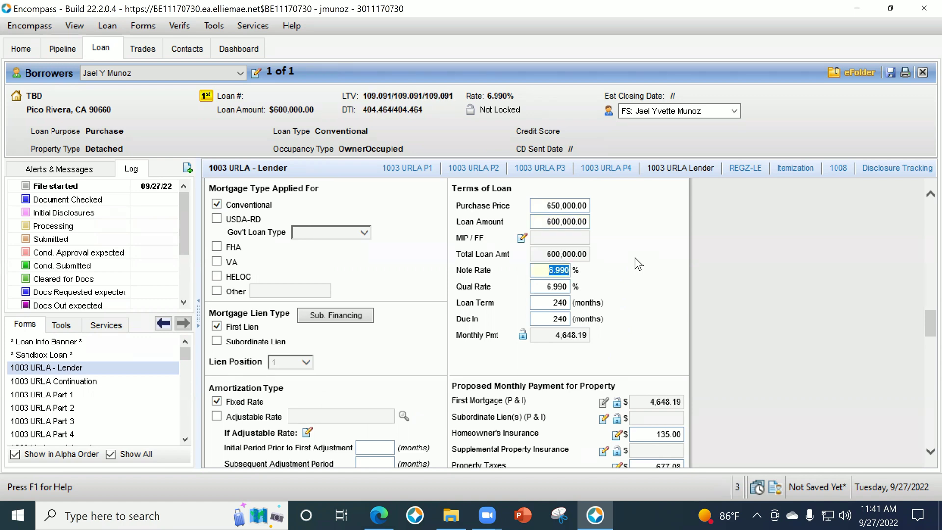
click(538, 220)
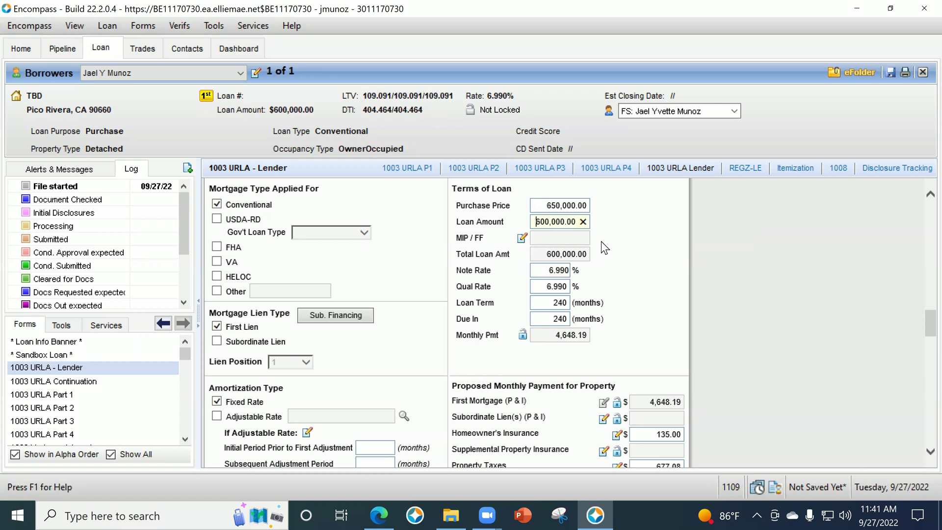
scroll(108, 384, down, 5)
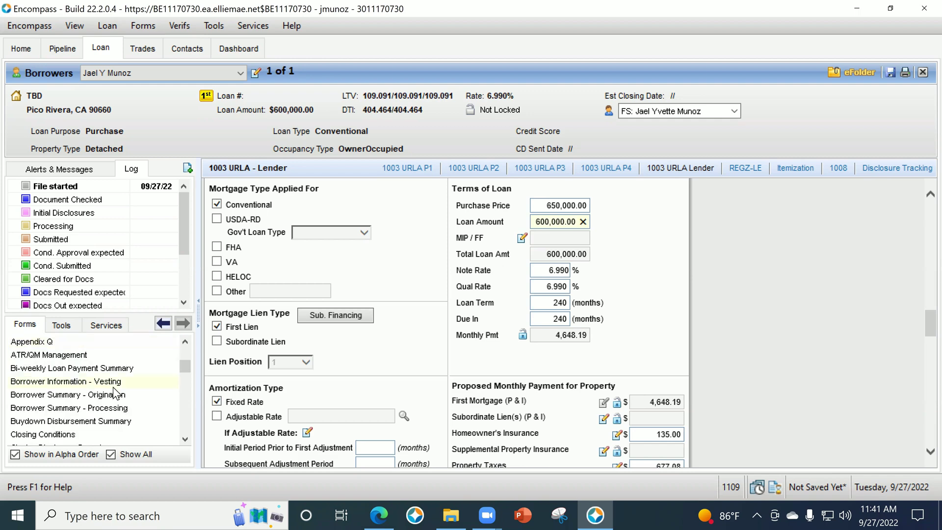
click(113, 393)
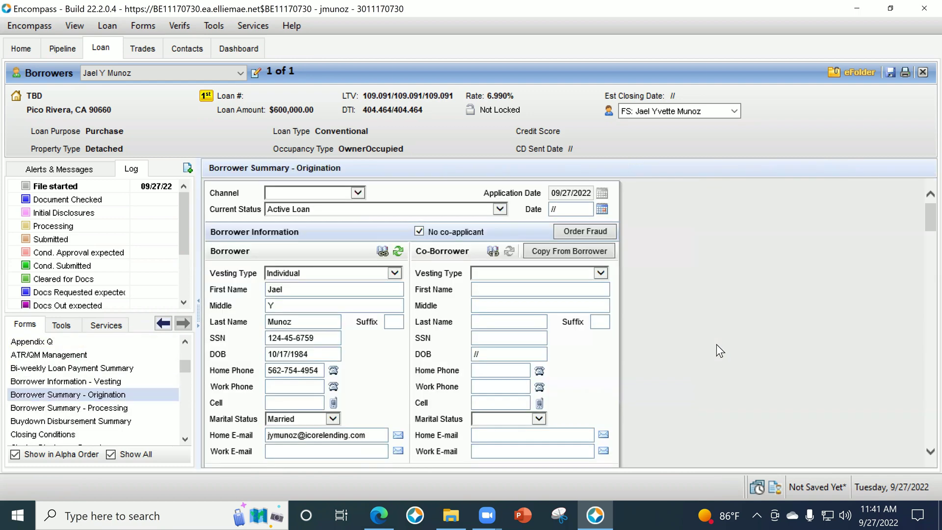
Set the down payment to 10% (65,000.00), giving a 585,000.00 loan, and return to 1003 URLA - Lender.
scroll(683, 341, down, 10)
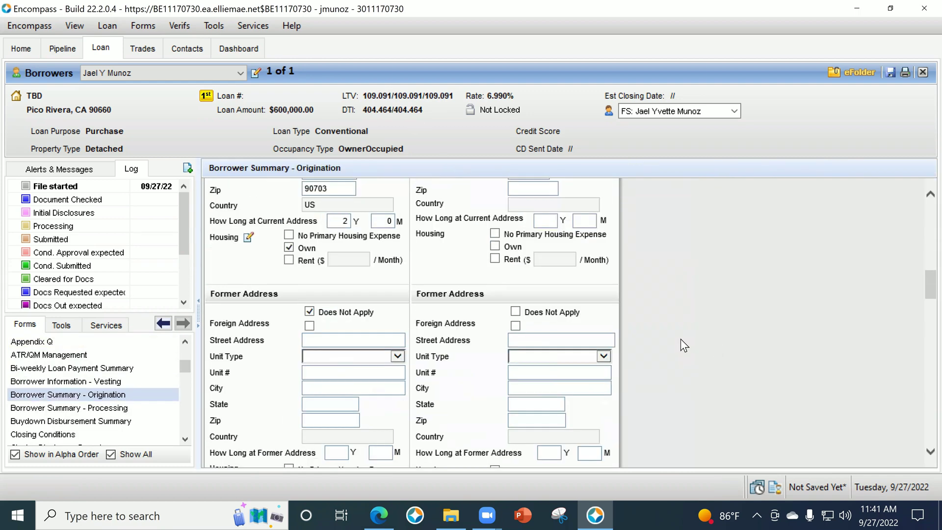
scroll(682, 337, down, 15)
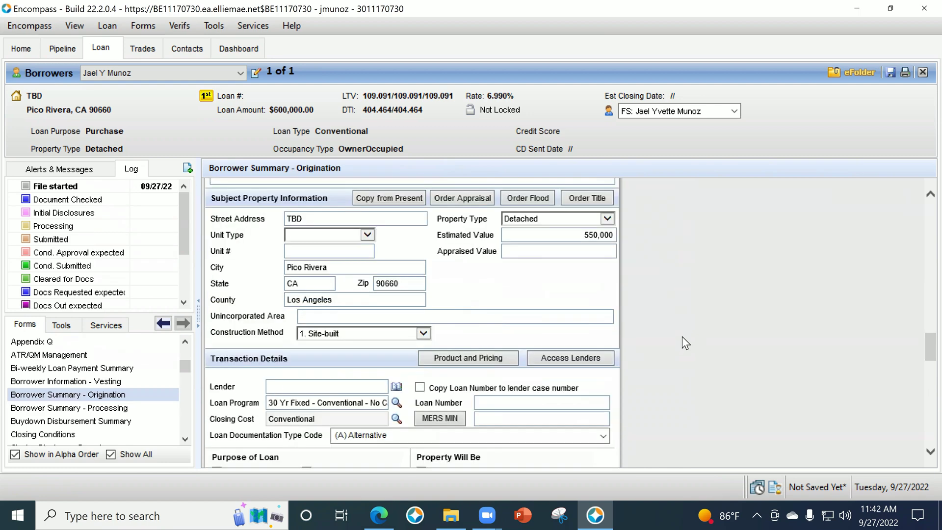
scroll(683, 336, down, 1)
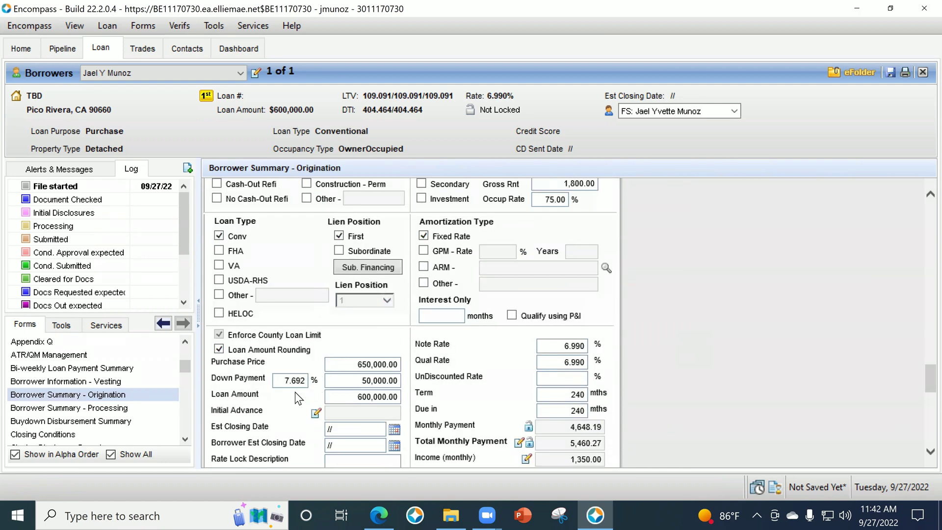
click(280, 381)
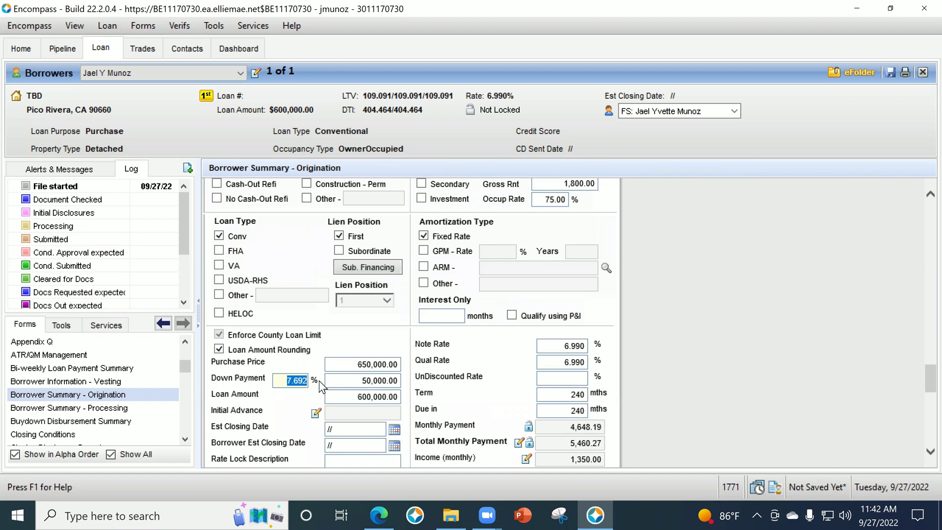
text(10)
key(Tab)
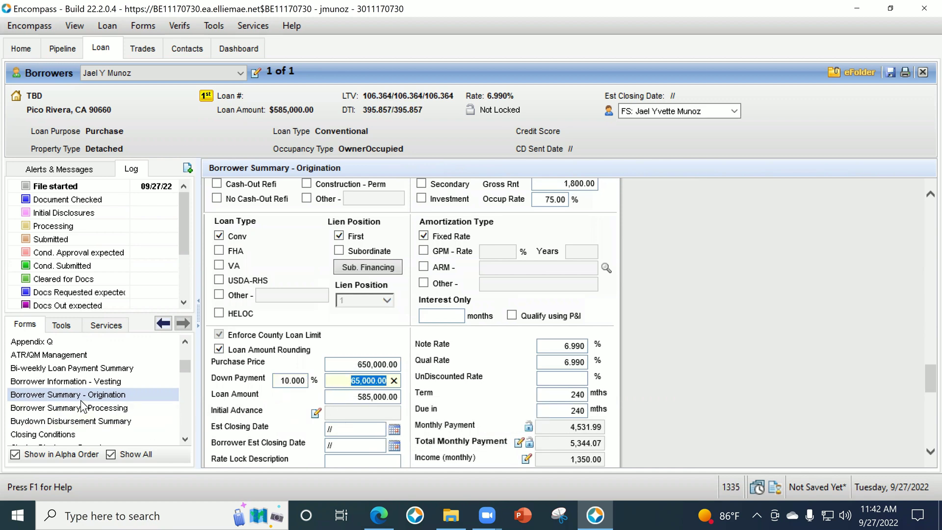
scroll(81, 400, up, 5)
click(81, 368)
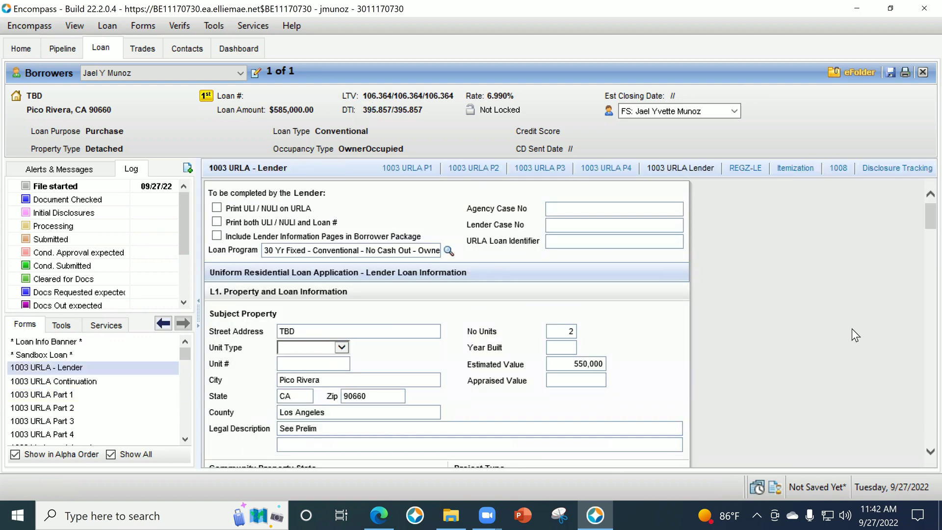
scroll(853, 334, down, 5)
scroll(852, 335, down, 12)
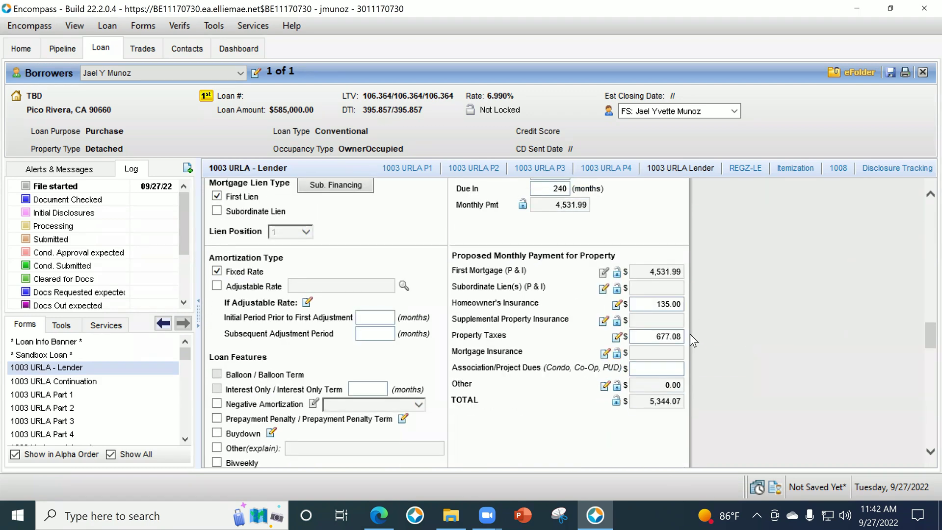
click(617, 337)
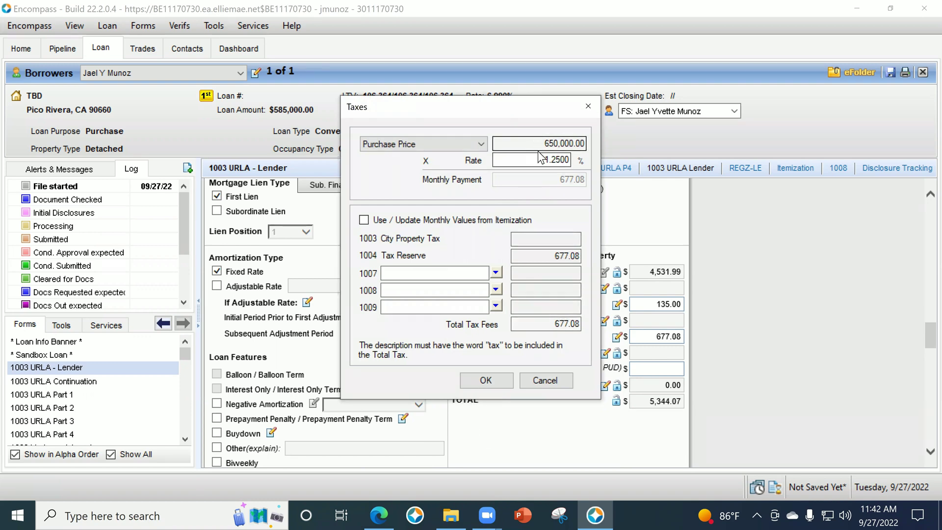
click(508, 376)
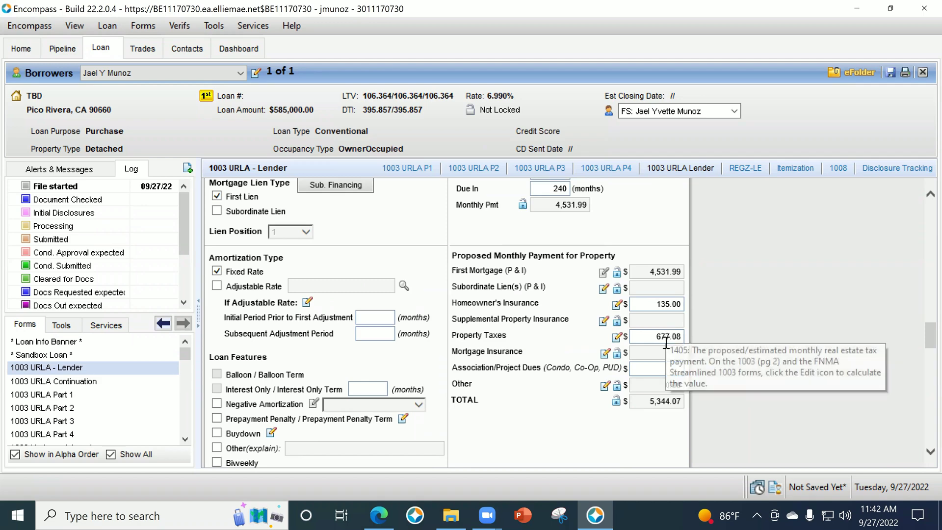
click(661, 369)
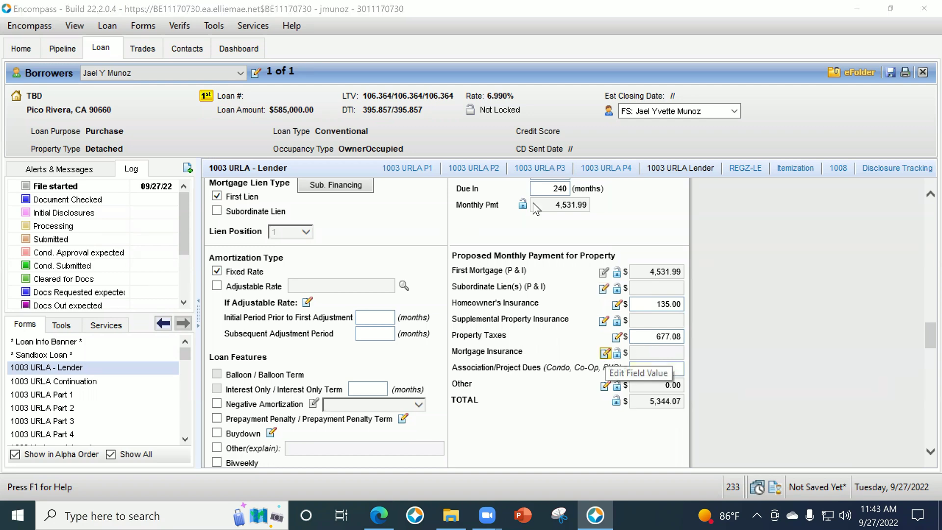
click(605, 353)
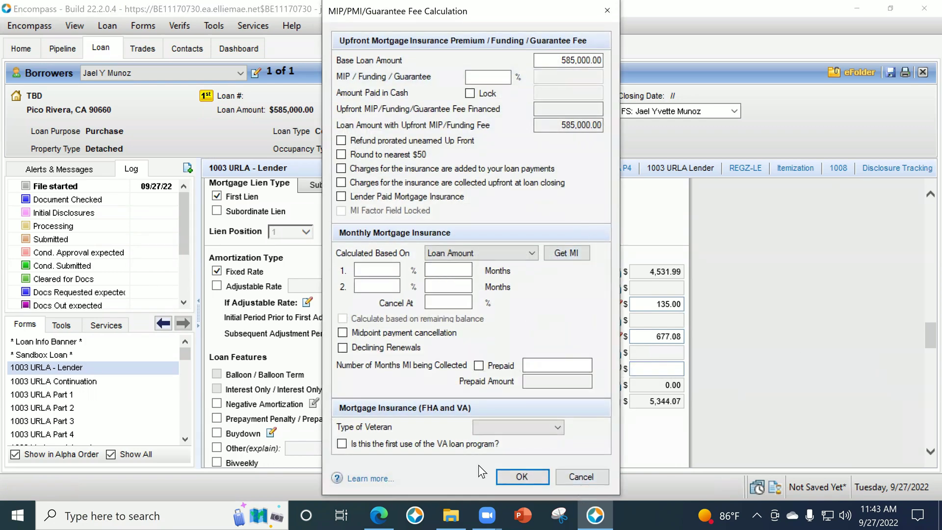
click(582, 478)
scroll(87, 377, down, 5)
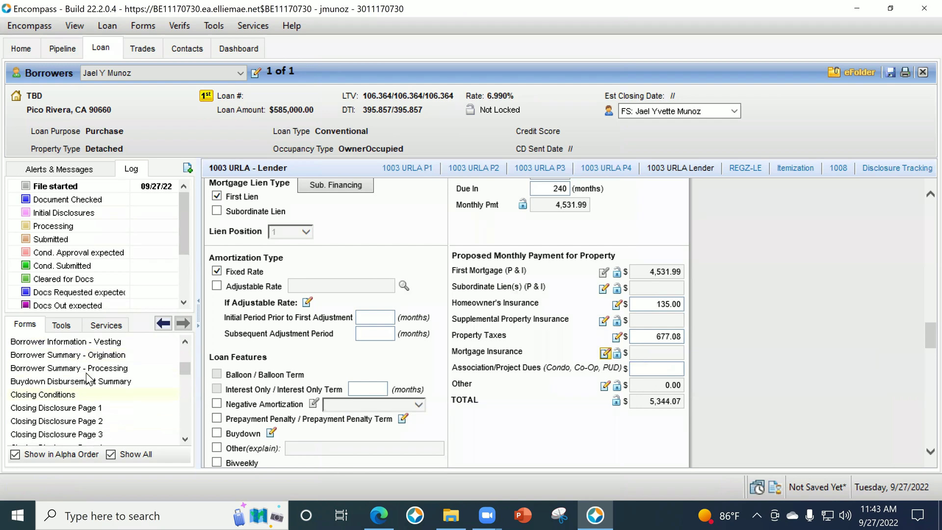
In Borrower Summary - Origination, change the estimated value to 700,000.
click(89, 355)
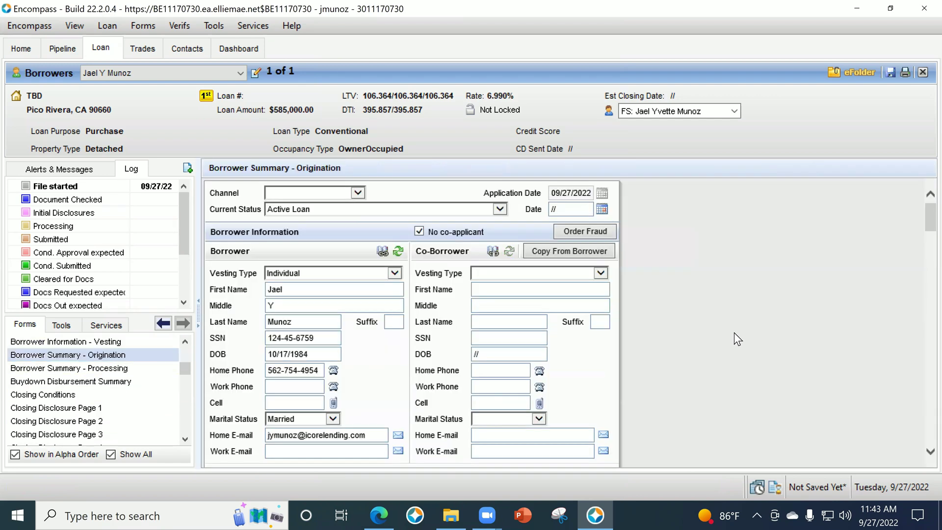
scroll(720, 349, down, 15)
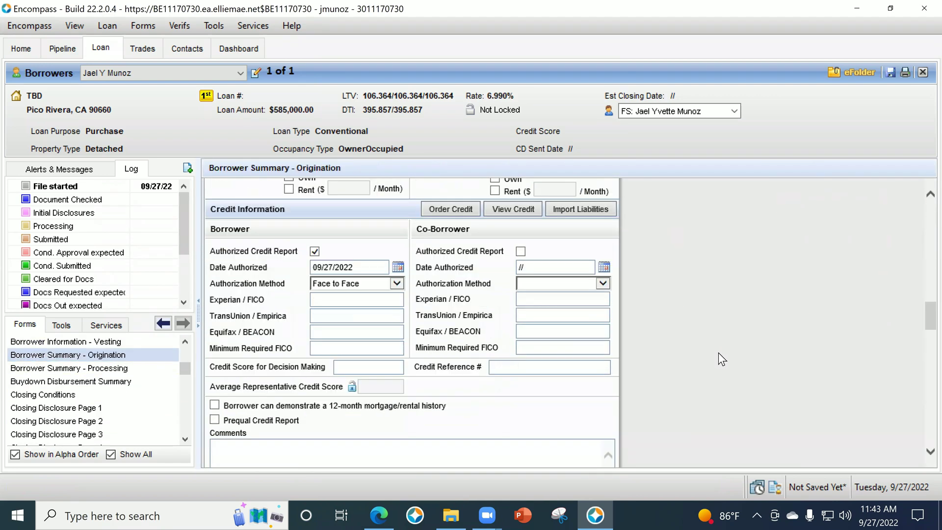
scroll(718, 359, down, 5)
click(557, 322)
click(587, 323)
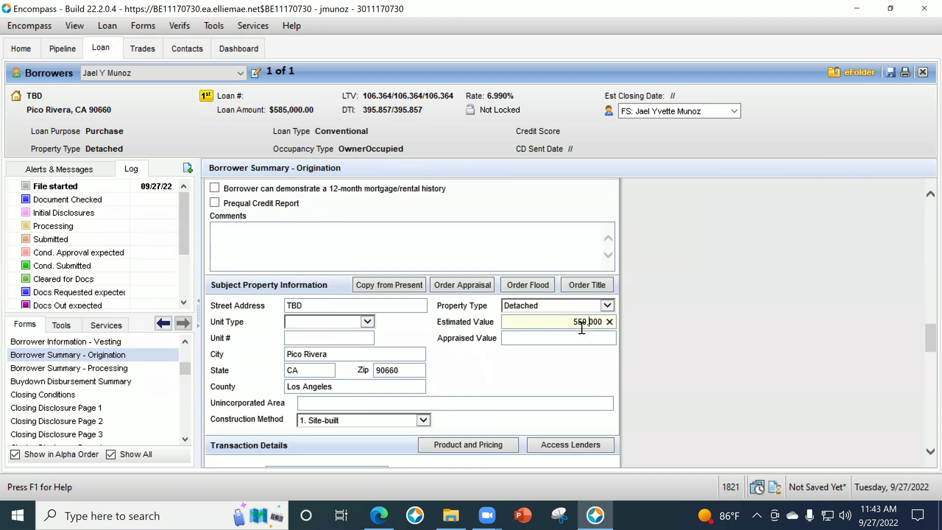
key(ctrl+a)
text(700)
key(Tab)
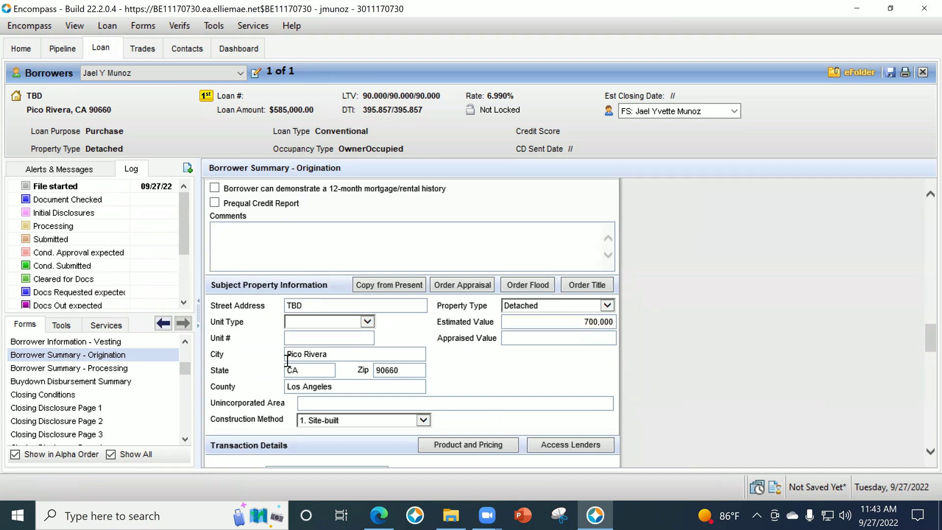
Lower the down payment to 3.5% (22,750.00), raising the loan amount to 627,250.00.
scroll(511, 372, down, 5)
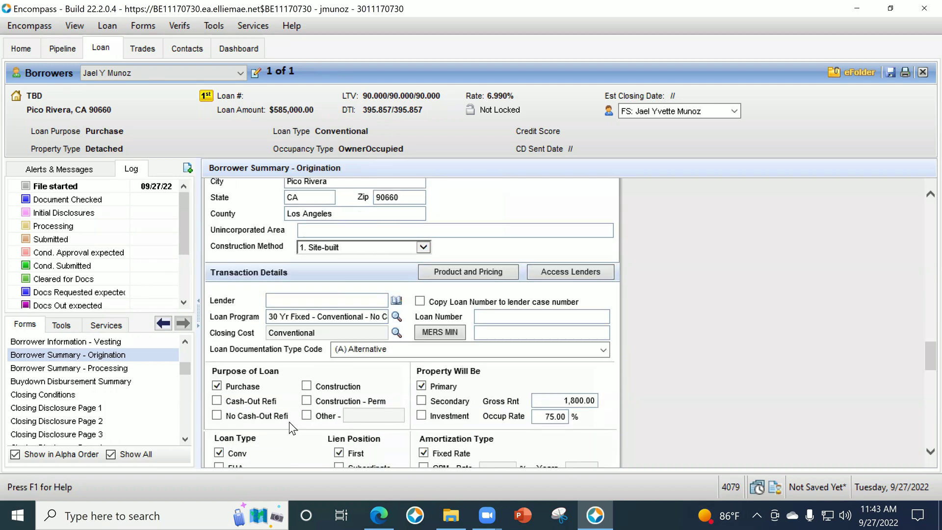
scroll(680, 290, up, 7)
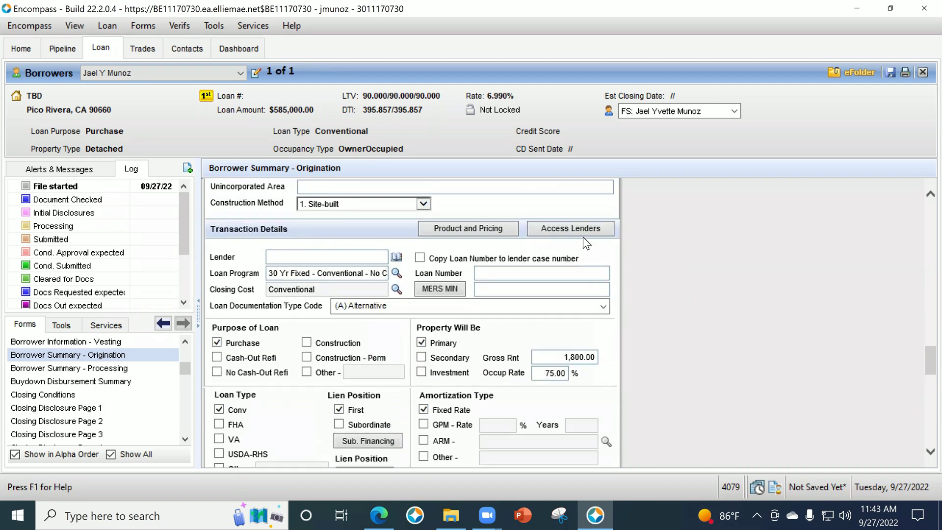
scroll(653, 388, down, 1)
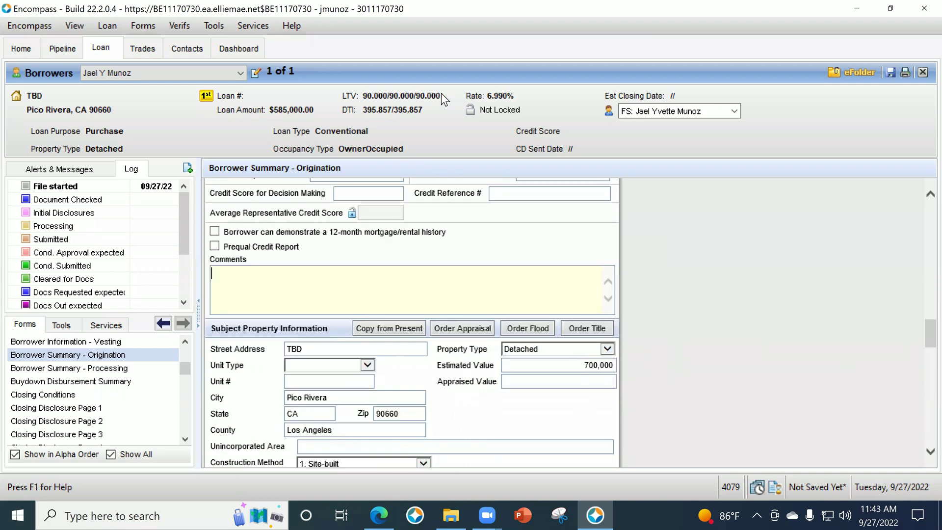
scroll(647, 313, down, 8)
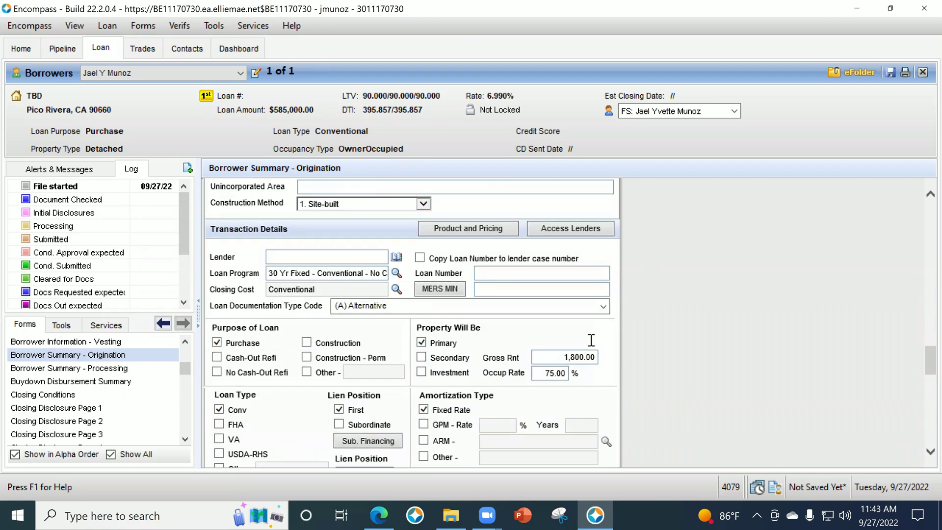
scroll(338, 376, down, 2)
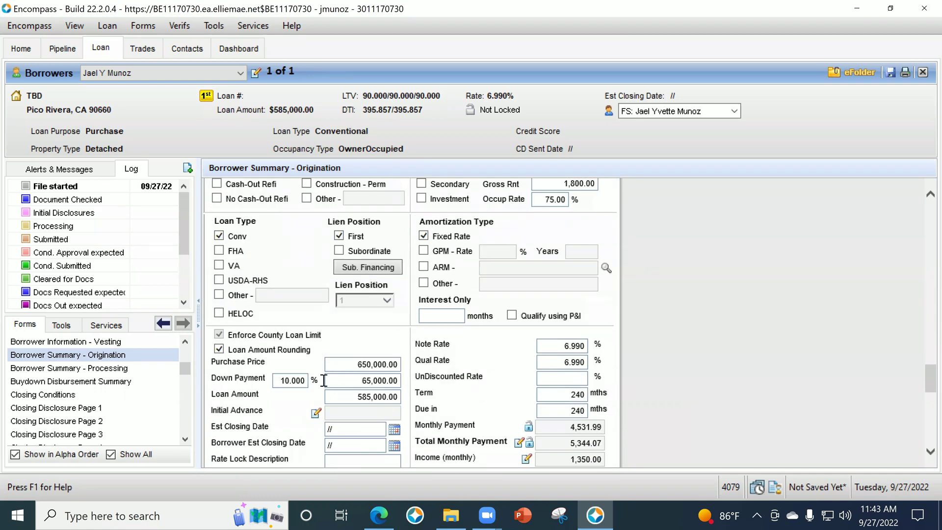
scroll(295, 311, up, 2)
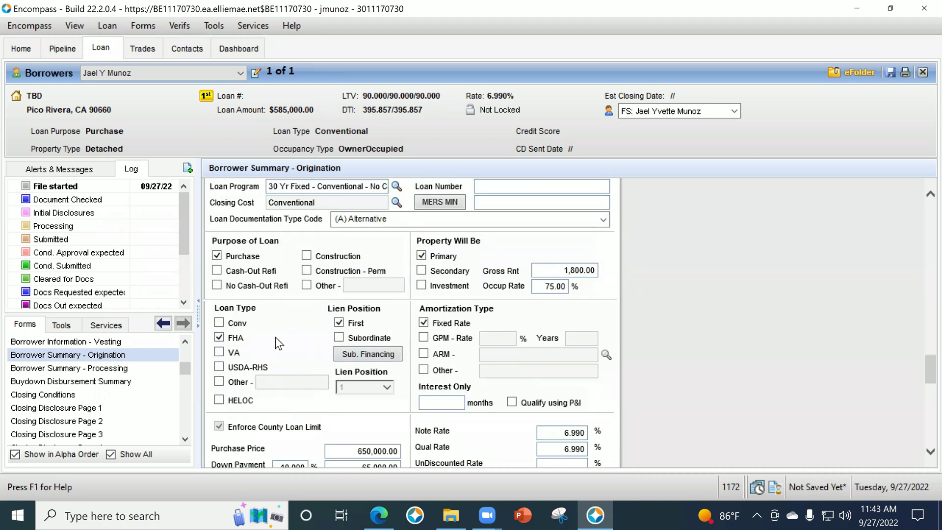
scroll(334, 396, down, 1)
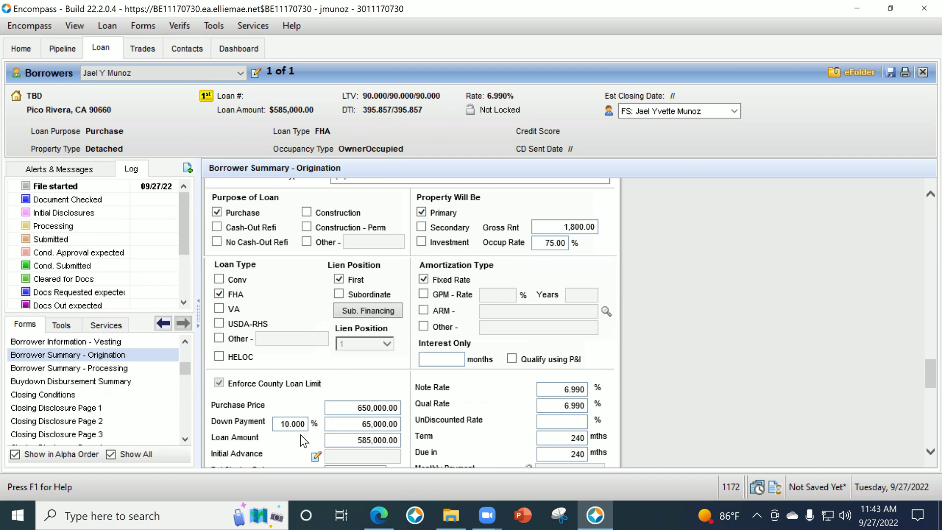
click(277, 426)
text(3.5)
key(Tab)
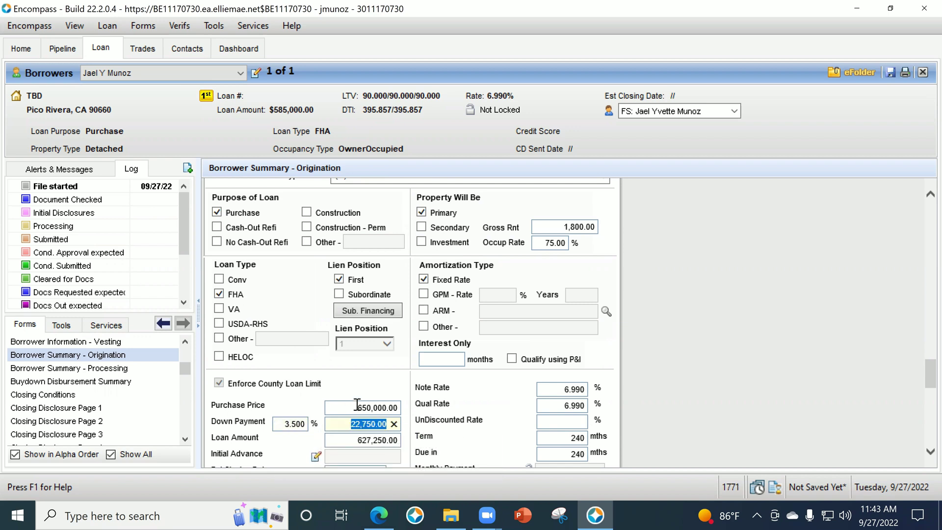
scroll(121, 429, up, 2)
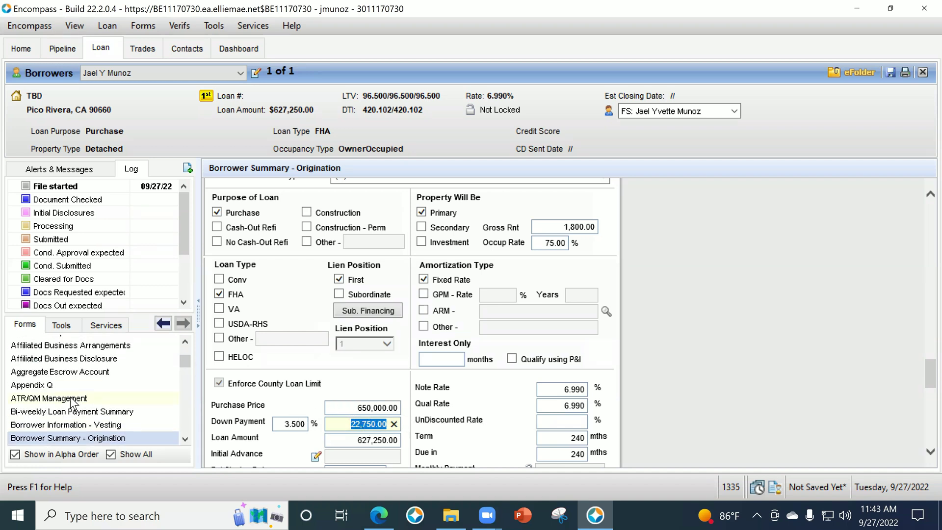
scroll(98, 384, up, 3)
scroll(71, 363, up, 1)
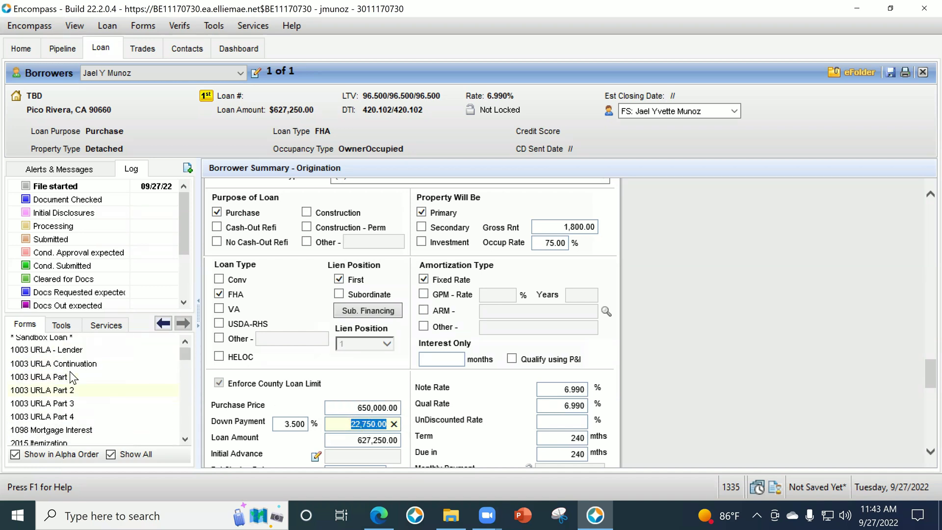
click(70, 368)
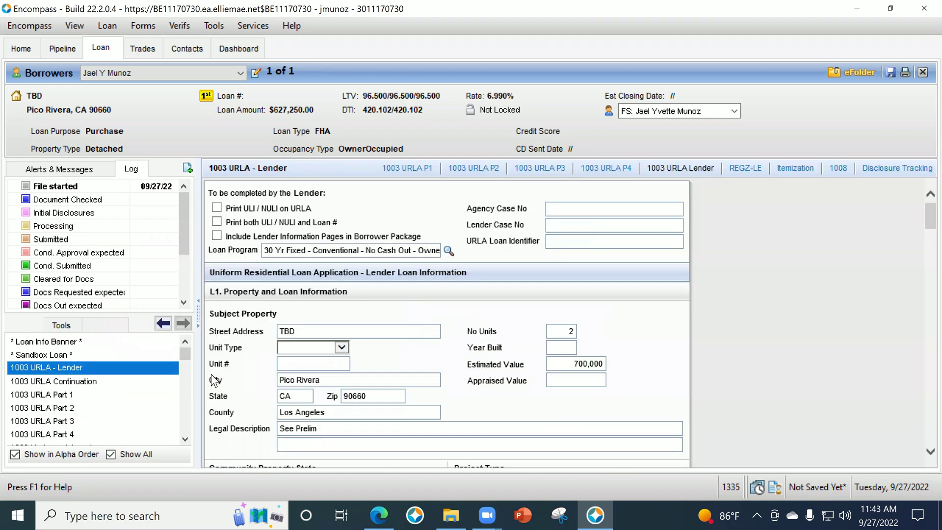
Fetch FHA mortgage insurance rates and apply the 1.050% monthly rate to the payment.
scroll(746, 344, down, 10)
scroll(762, 364, down, 15)
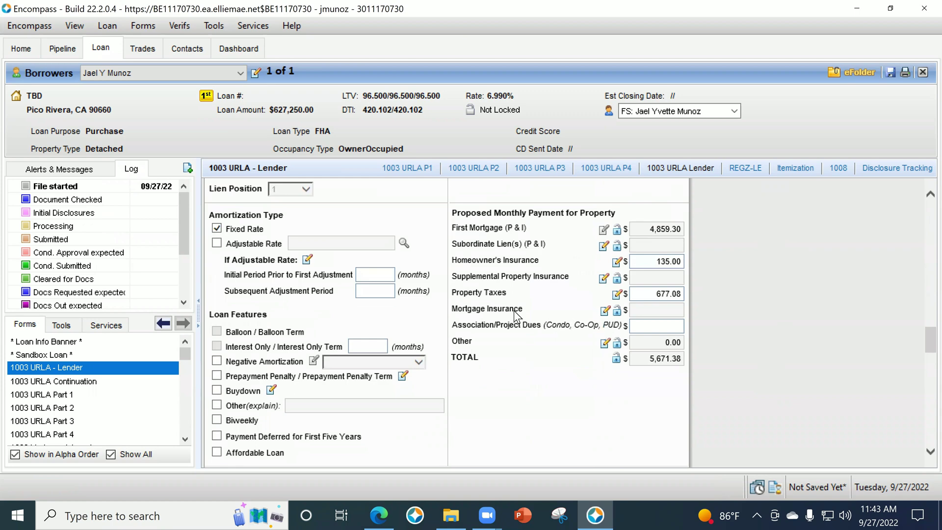
click(605, 311)
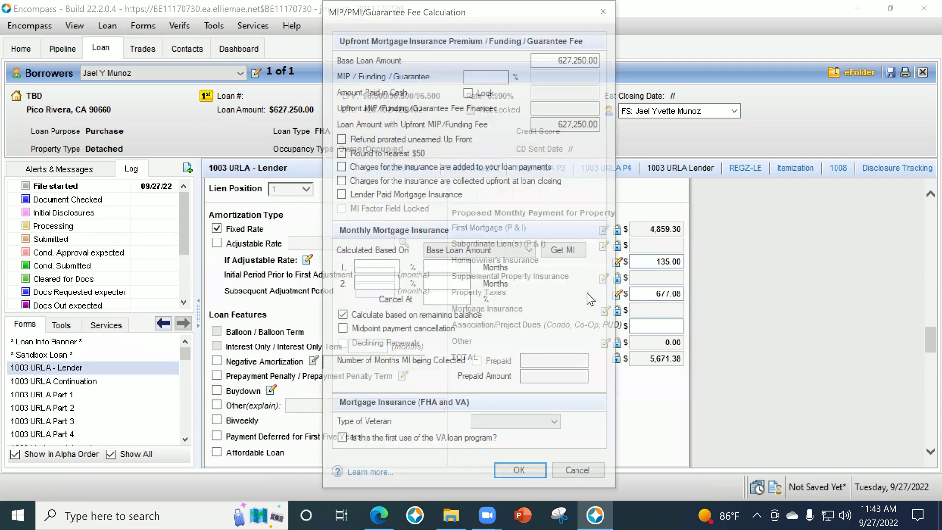
click(563, 256)
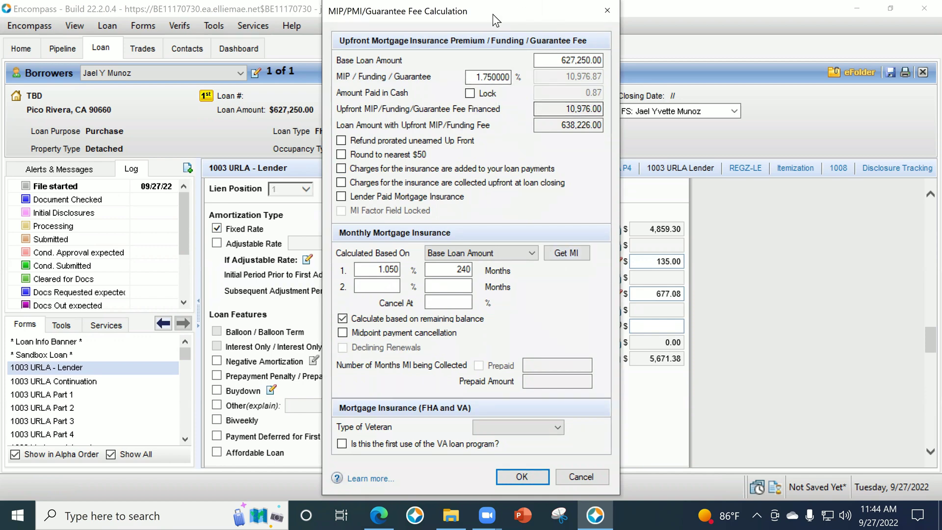
drag(333, 19, 151, 20)
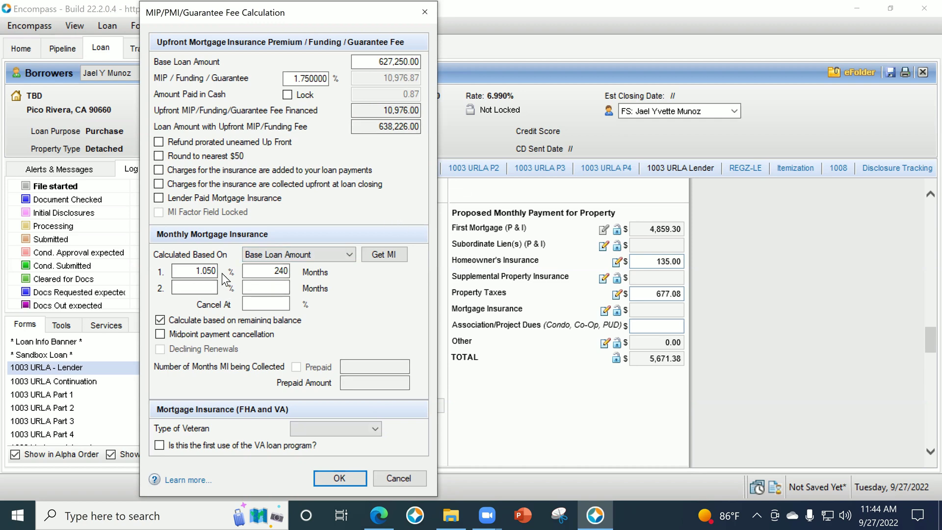
click(195, 269)
click(197, 271)
click(338, 478)
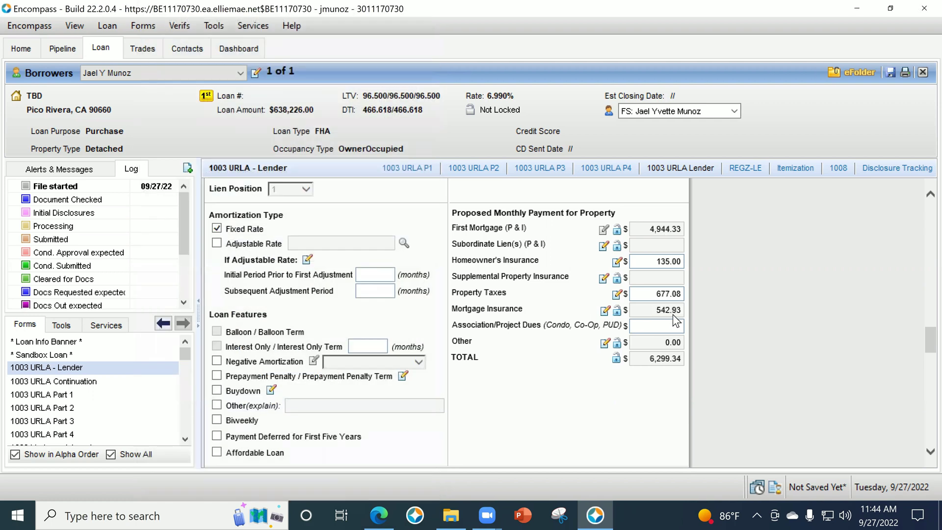
Try a 0.85 monthly MI rate, then restore 1.050 with Get MI and accept it.
click(605, 311)
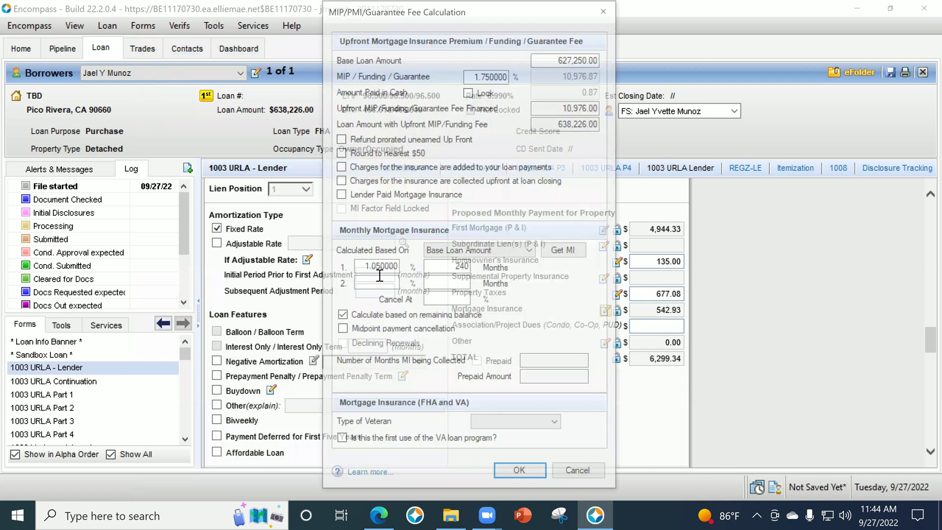
double_click(378, 266)
text(.85)
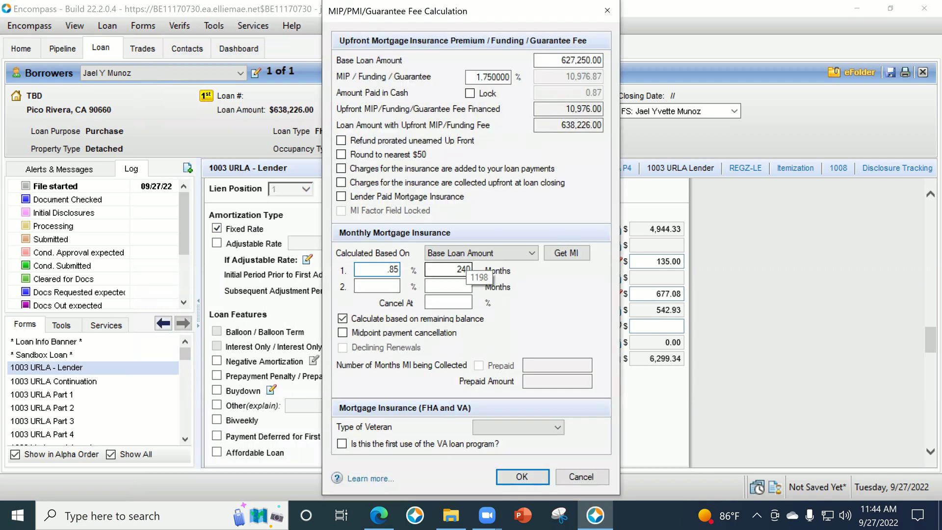
key(Tab)
click(535, 476)
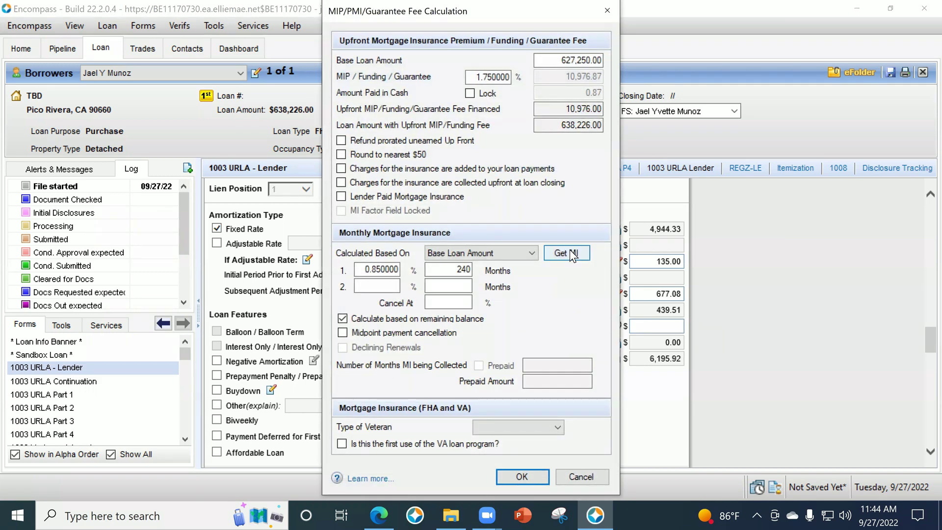
click(571, 254)
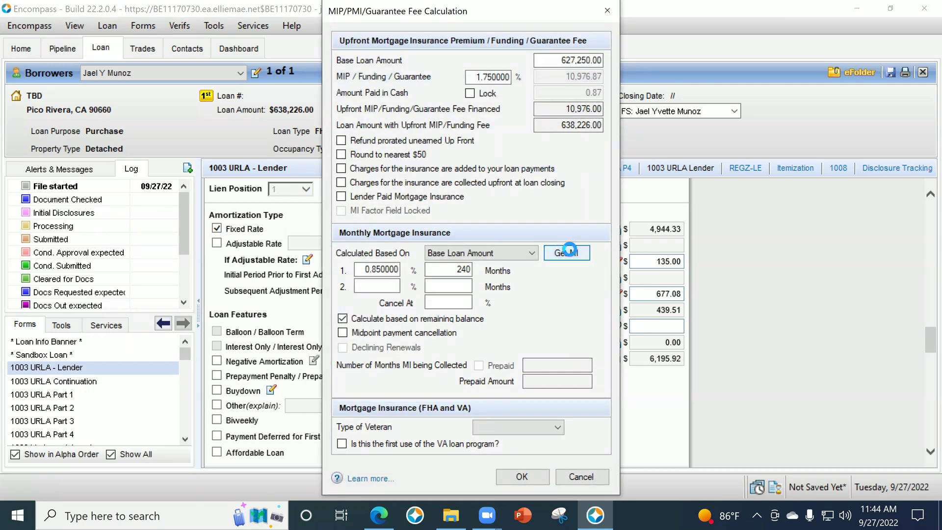
click(538, 481)
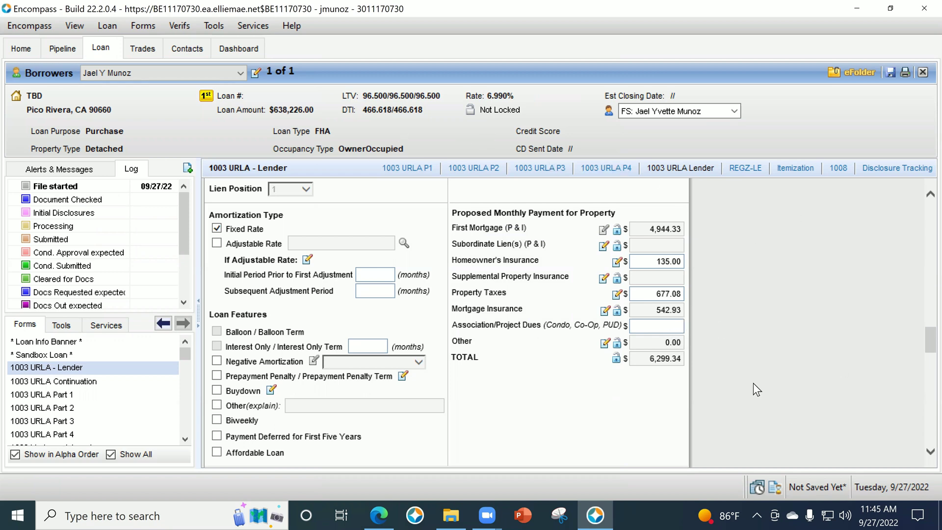
Answer No to the borrower's homeownership education in section L5 and open 1003 URLA Part 1.
scroll(736, 364, down, 10)
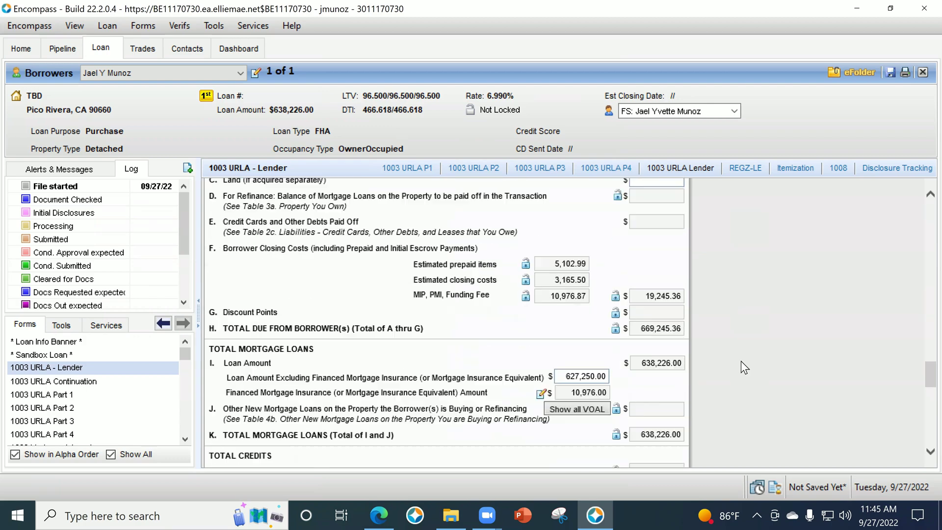
scroll(741, 367, down, 10)
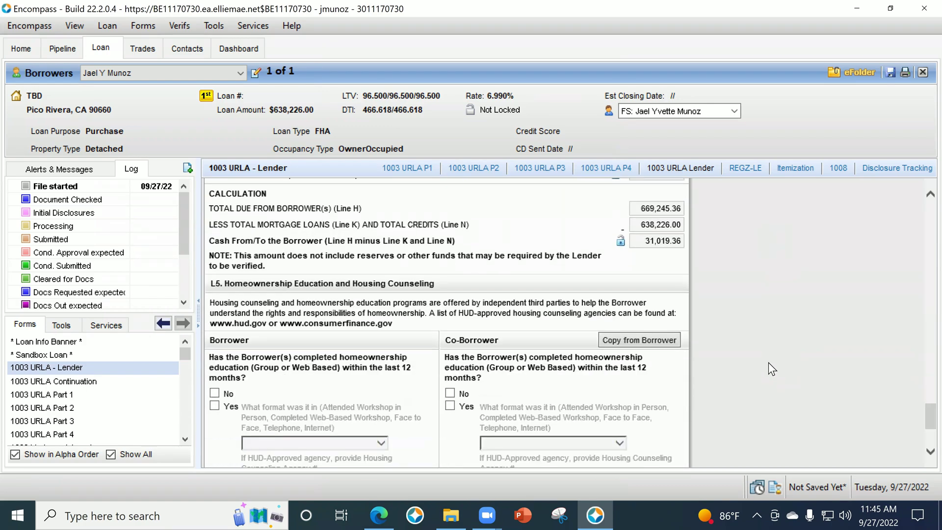
scroll(769, 362, down, 1)
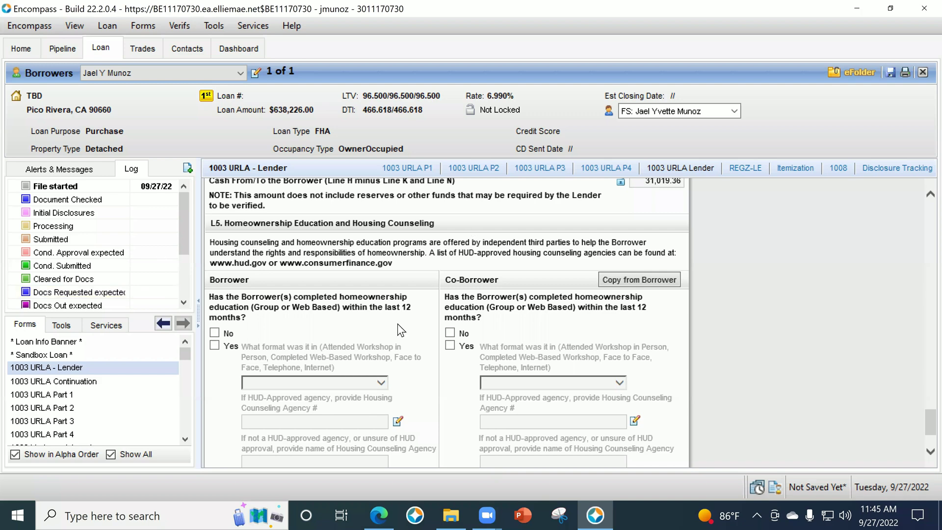
scroll(398, 323, down, 2)
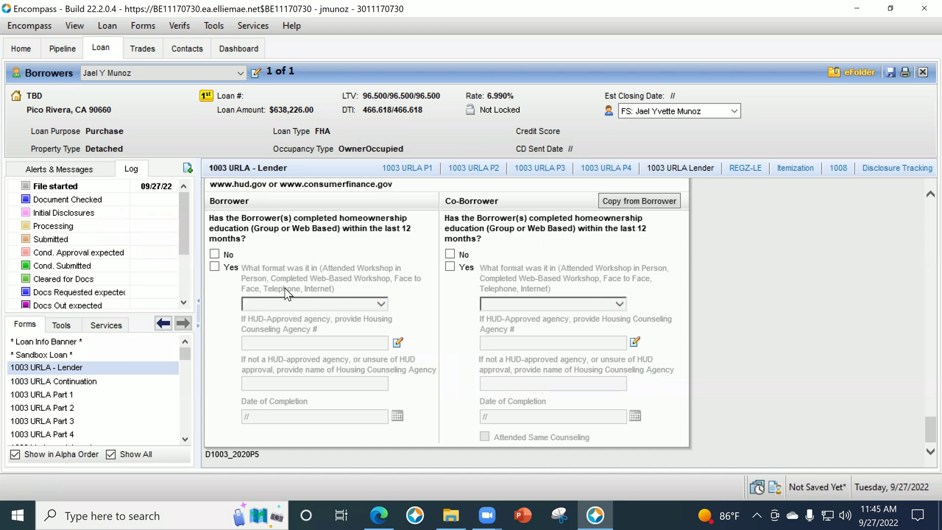
click(215, 267)
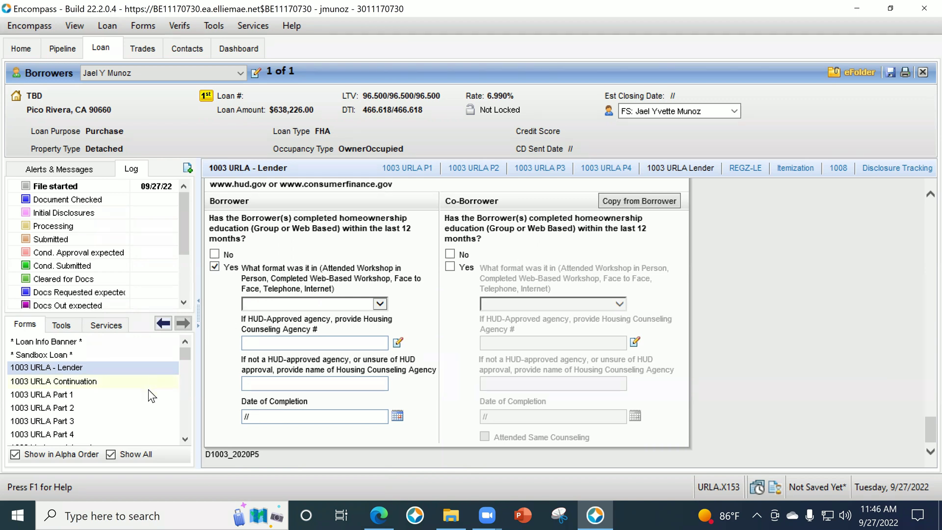
click(214, 254)
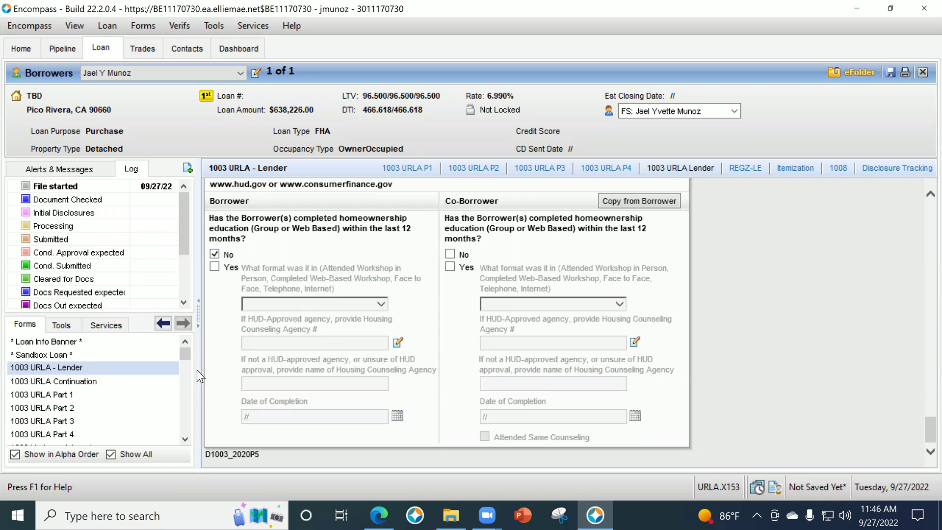
click(69, 396)
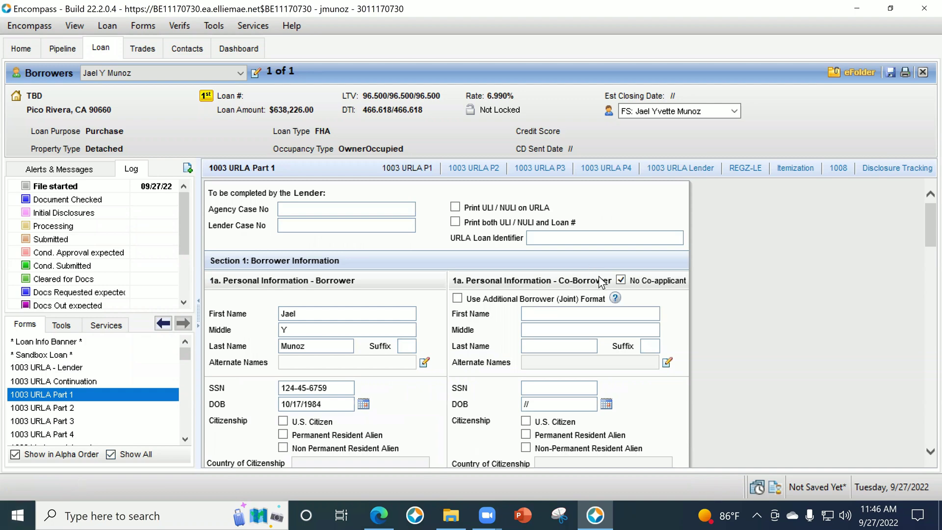
Try the citizenship options, ending with the borrower set as a U.S. citizen.
scroll(603, 285, down, 4)
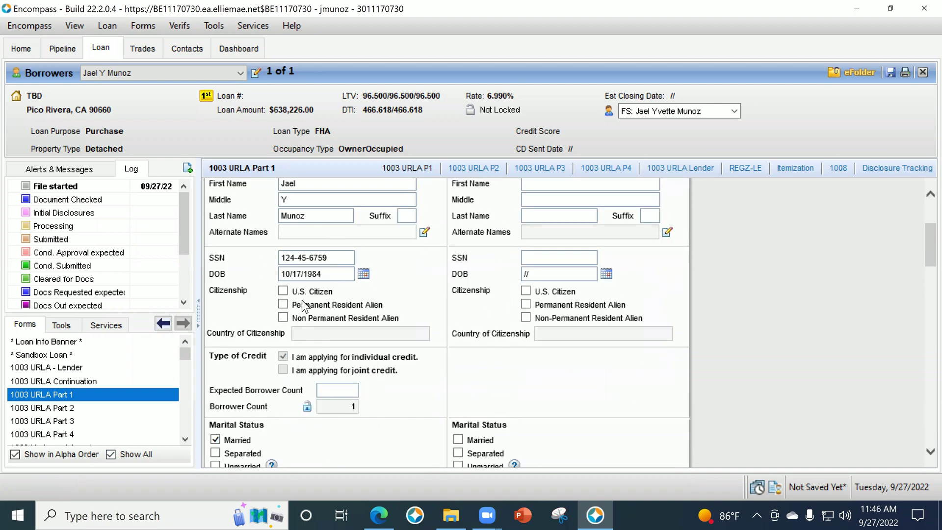
click(283, 291)
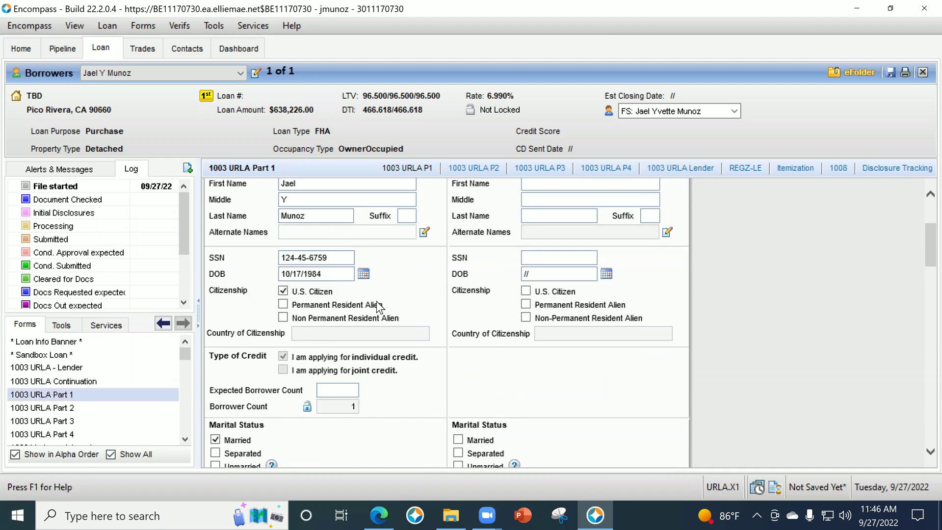
click(283, 317)
click(316, 336)
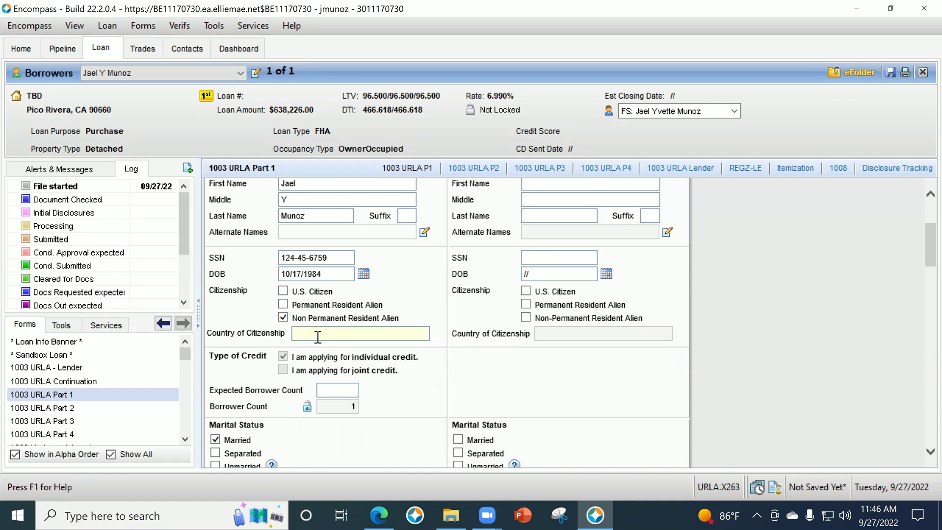
text(DACA)
click(446, 388)
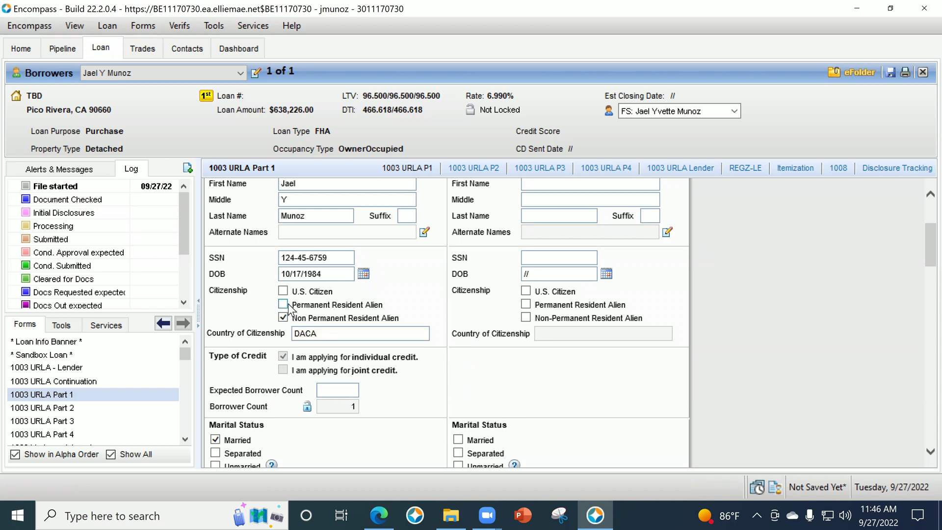
click(284, 305)
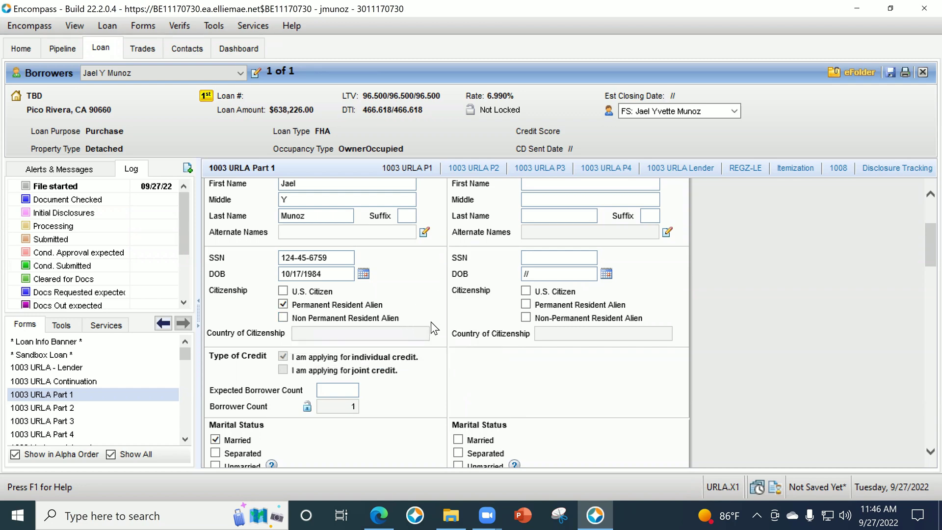
click(284, 291)
Set marital status to Unmarried and answer No to the non-spouse property question.
scroll(422, 298, down, 3)
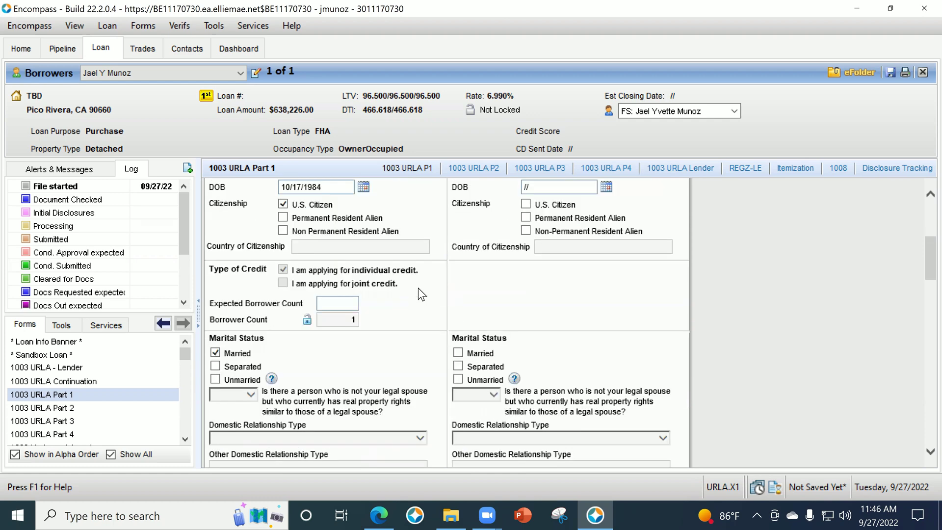
click(216, 379)
scroll(372, 316, down, 3)
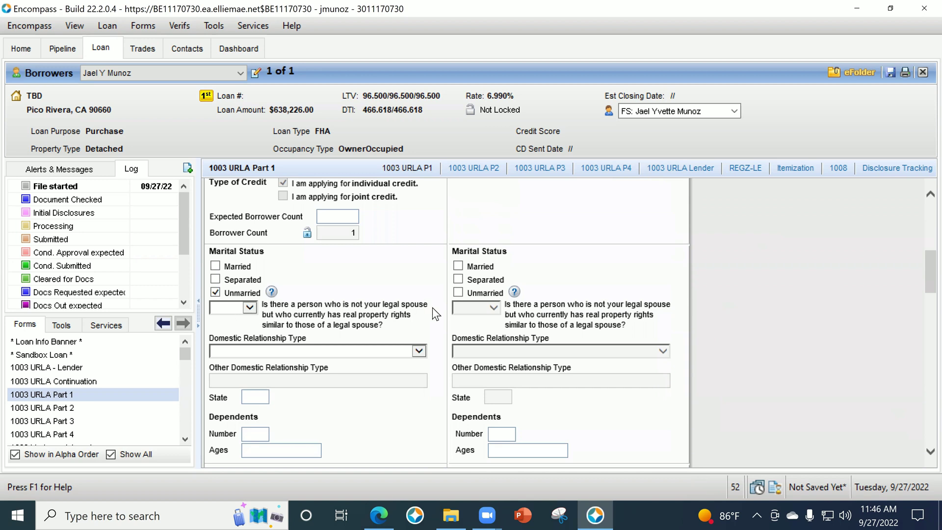
click(251, 308)
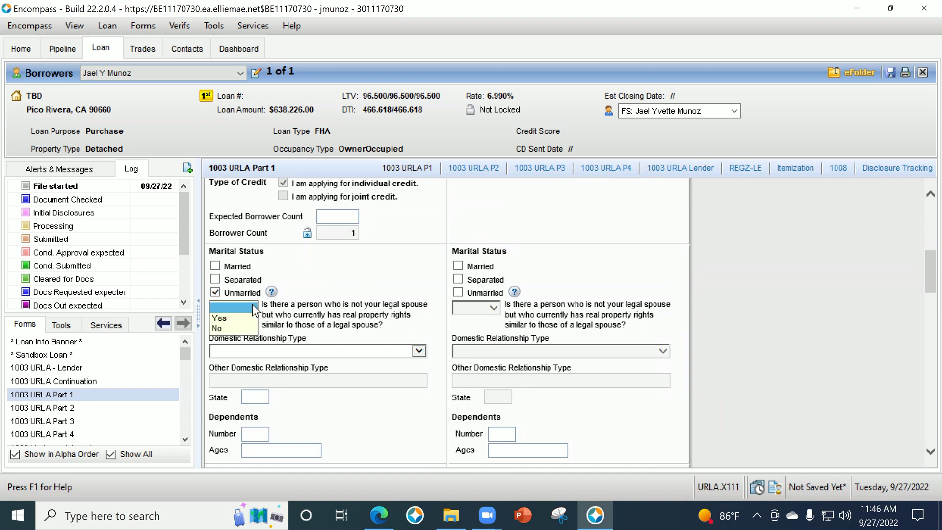
click(238, 329)
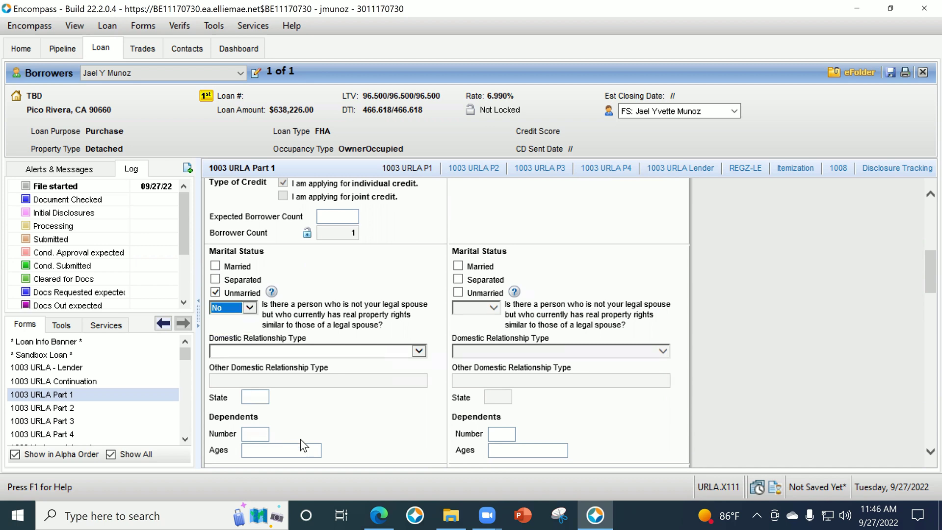
Enter 2 dependents aged 10 and 7.
scroll(368, 400, down, 1)
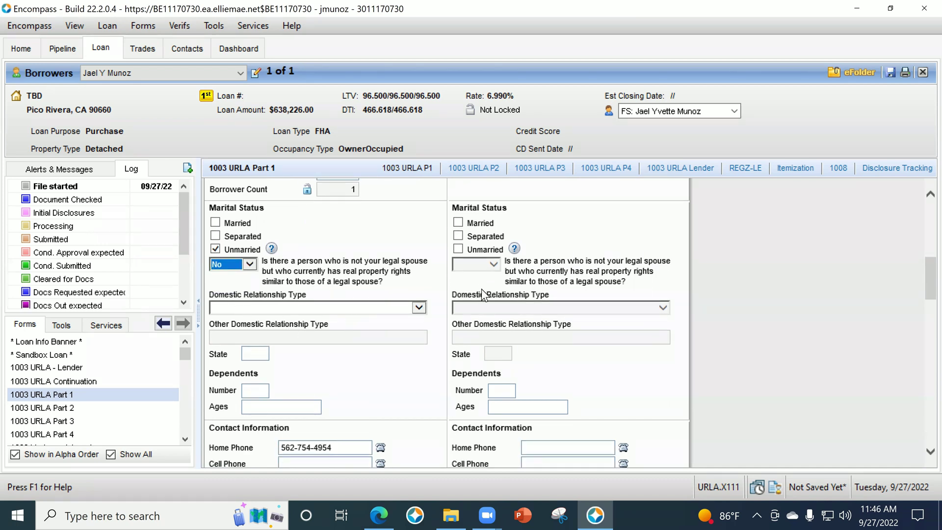
scroll(356, 345, down, 2)
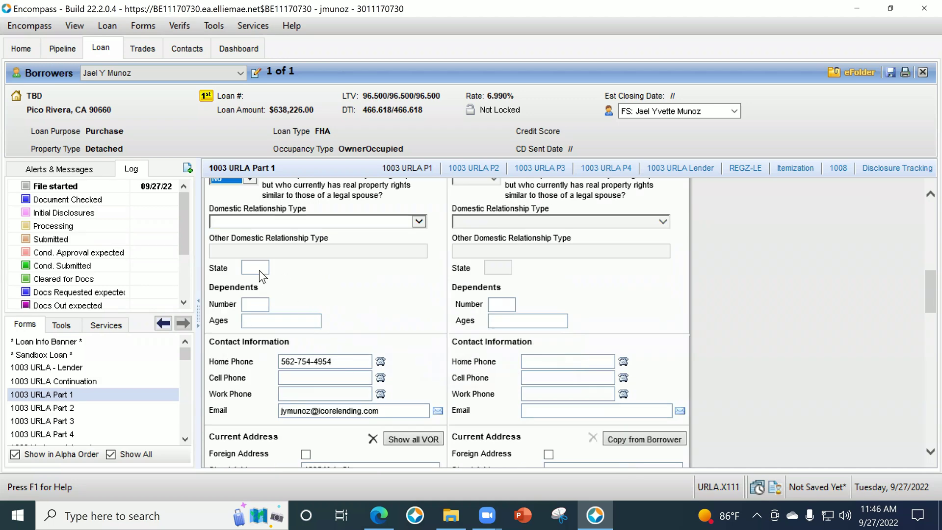
click(260, 305)
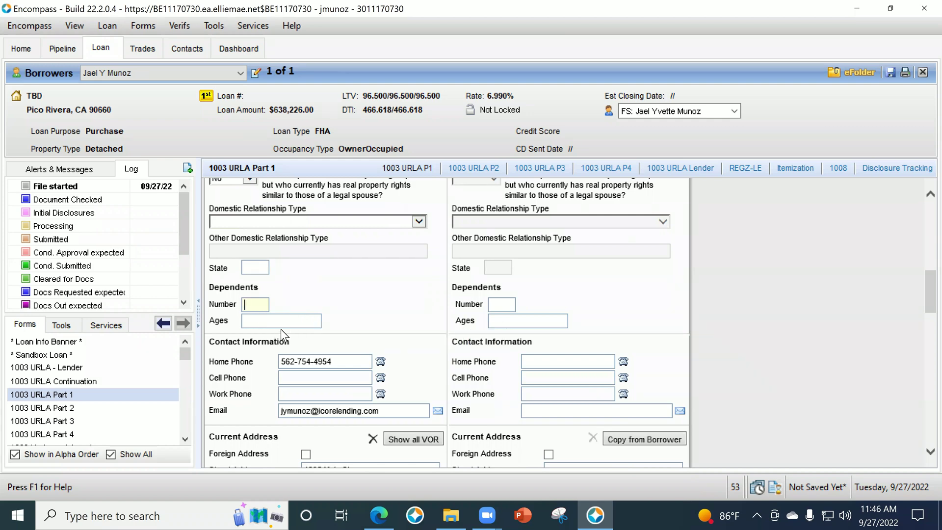
text(2)
key(Tab)
text(10, 7)
key(Tab)
Make the borrower's mailing address the same as the current address.
scroll(359, 238, down, 3)
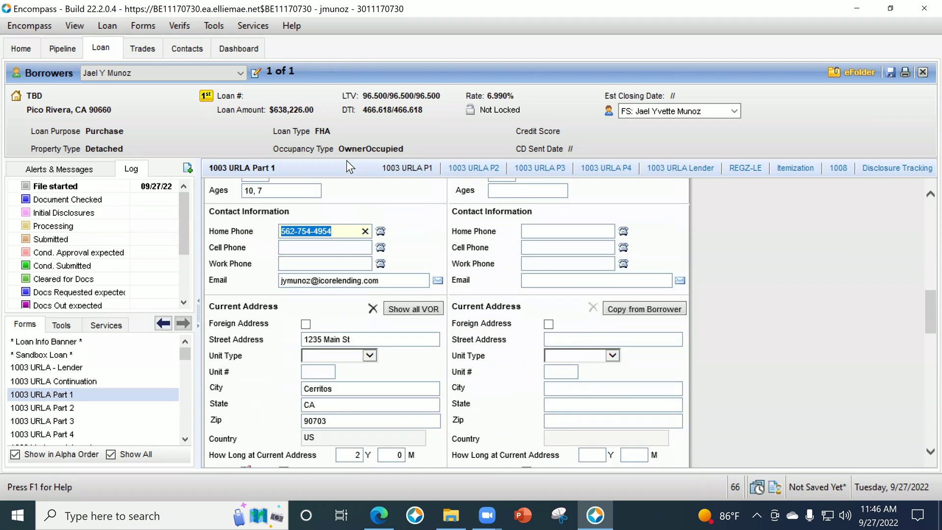
scroll(517, 292, down, 1)
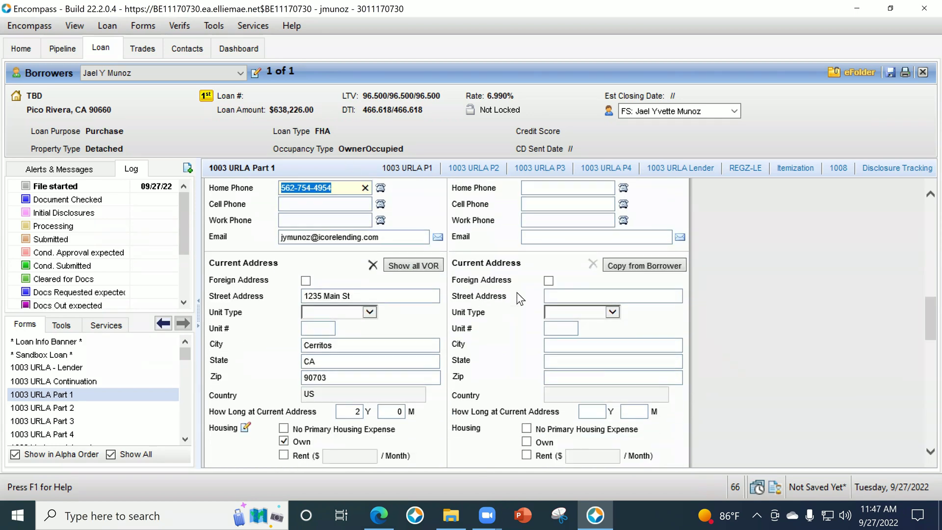
scroll(517, 293, down, 3)
scroll(339, 320, down, 5)
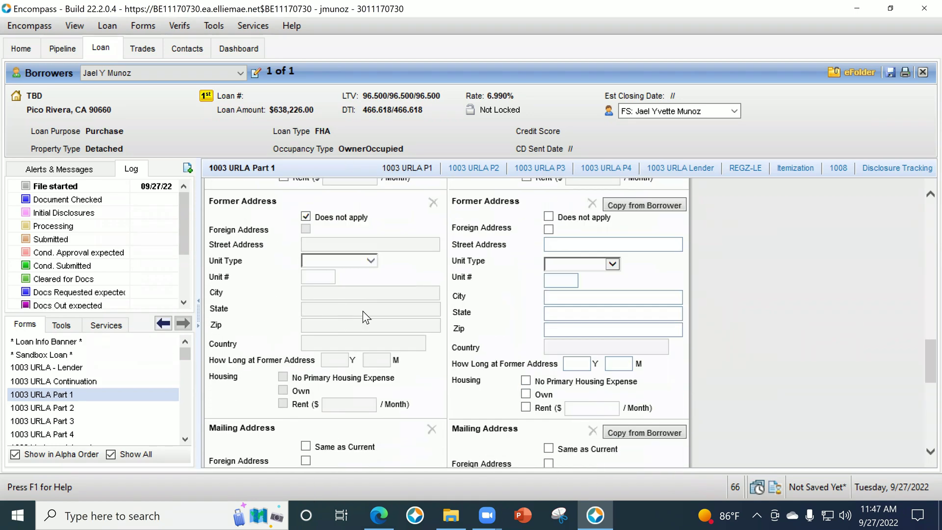
scroll(364, 307, down, 6)
scroll(434, 329, up, 1)
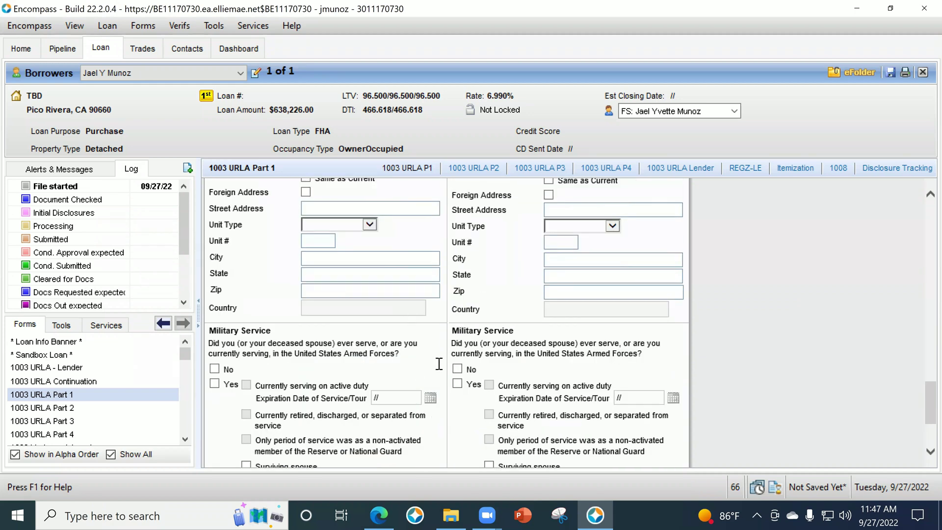
scroll(439, 364, up, 5)
scroll(373, 294, down, 3)
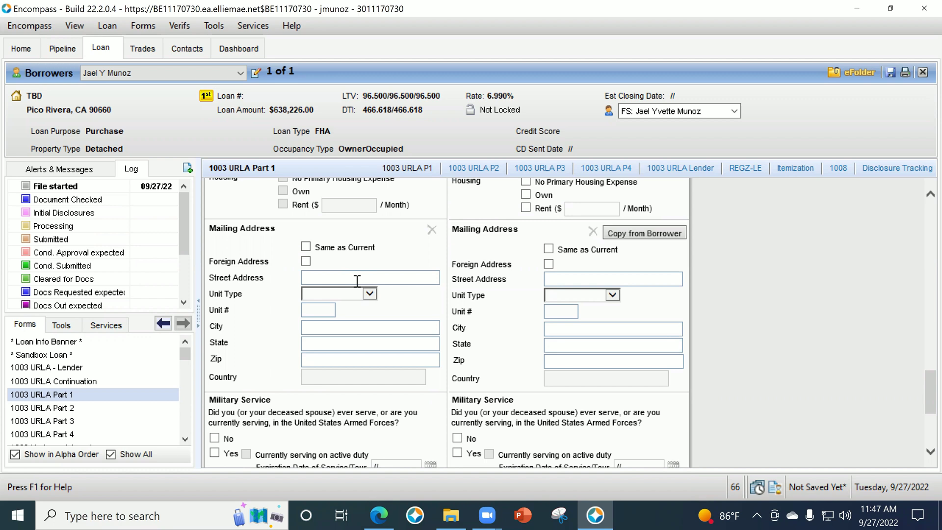
click(312, 246)
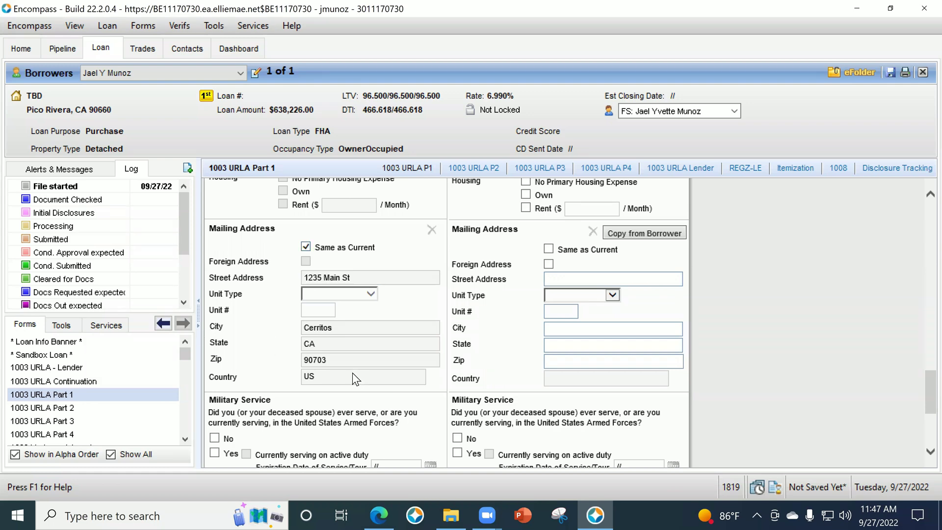
Answer No to the borrower's military service question.
scroll(355, 373, up, 10)
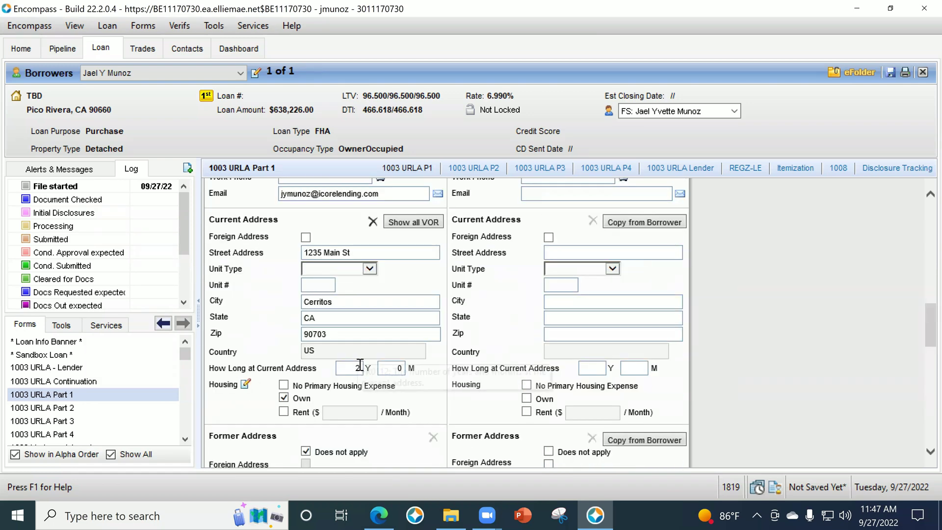
scroll(357, 342, down, 1)
scroll(354, 298, up, 4)
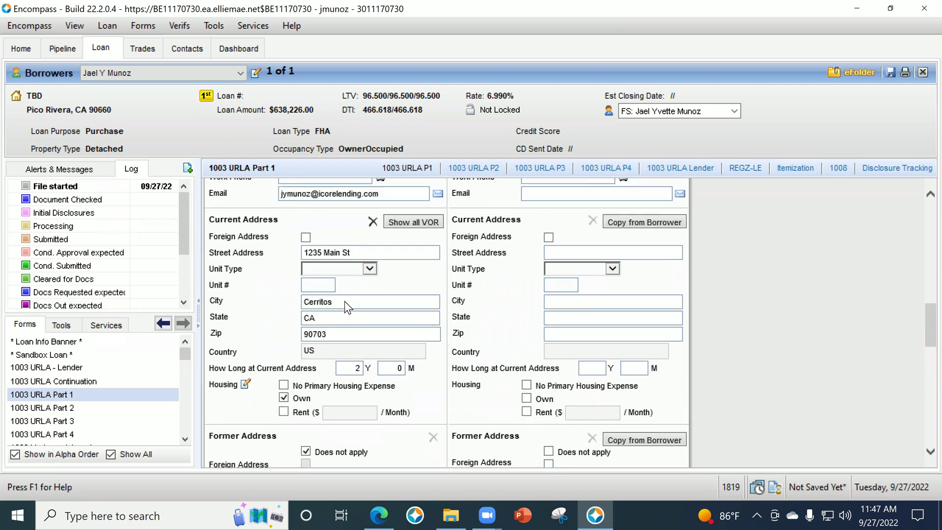
scroll(436, 378, down, 9)
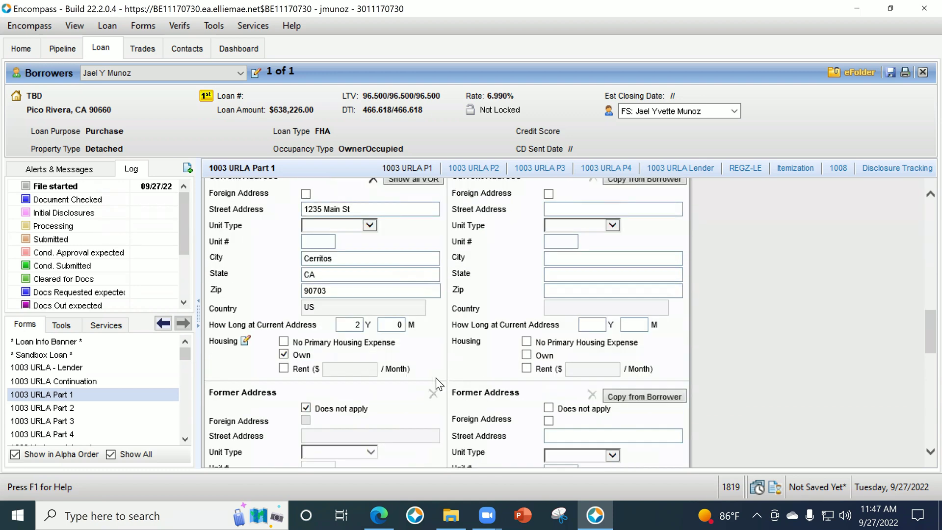
scroll(454, 333, down, 6)
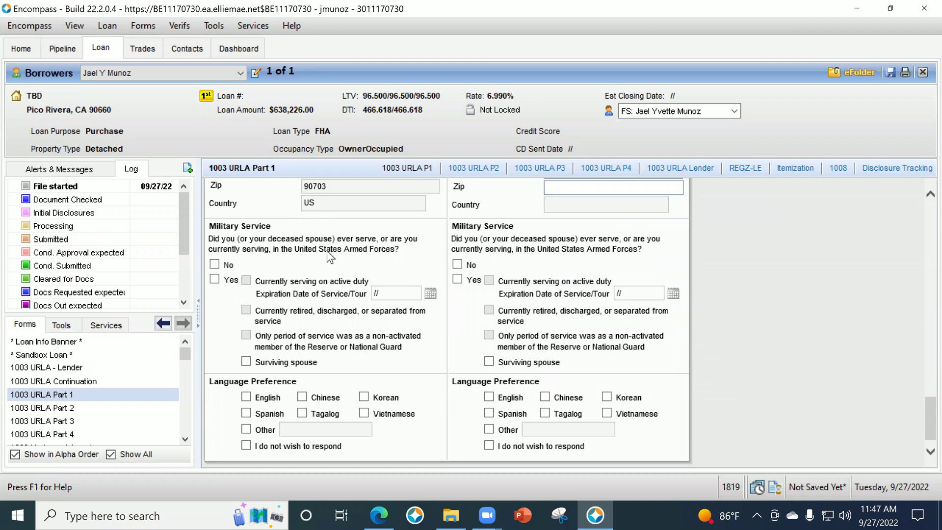
click(215, 265)
click(58, 408)
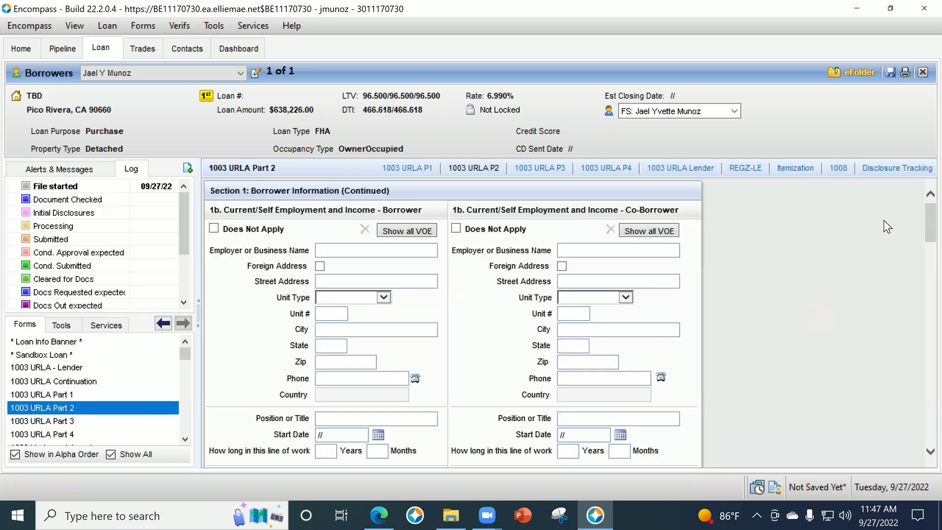
Review Gross Monthly Income on Part 2, opening and cancelling the Base income calculator.
scroll(354, 204, down, 1)
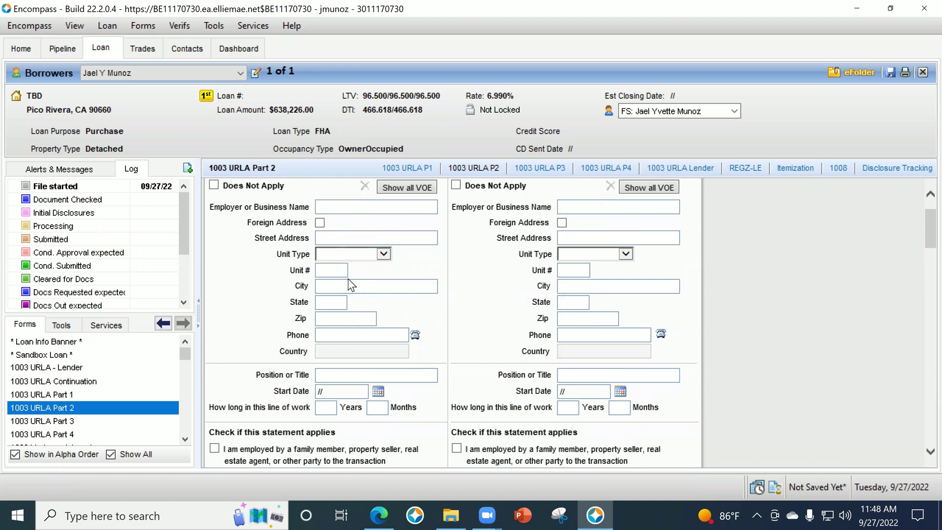
scroll(326, 311, down, 1)
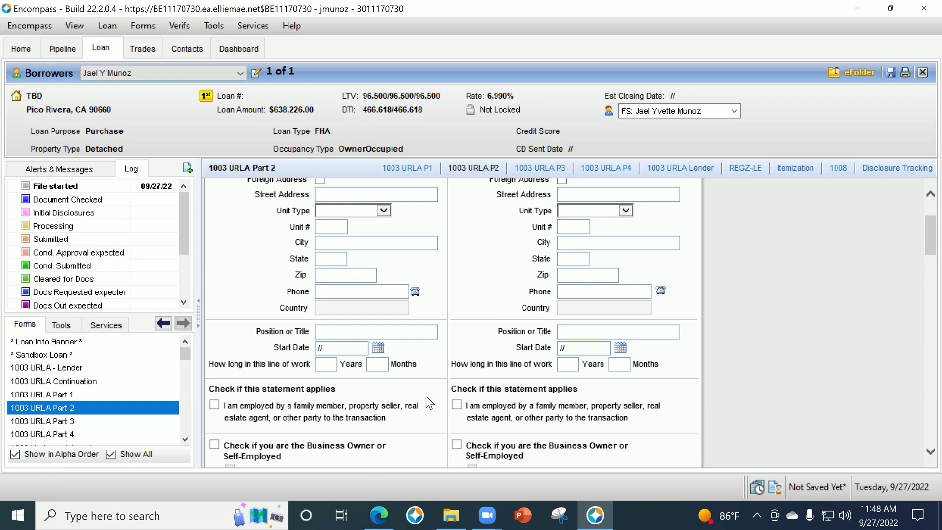
scroll(400, 337, up, 1)
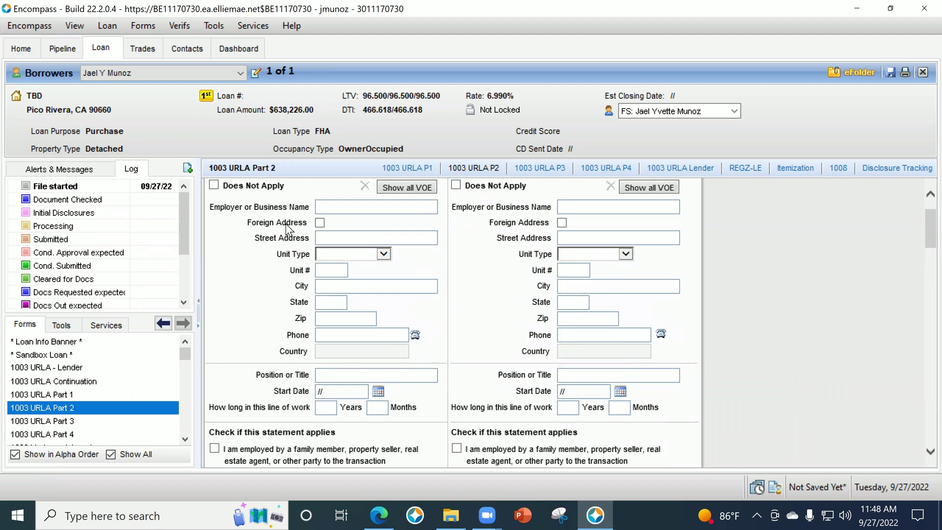
scroll(351, 326, down, 1)
scroll(348, 347, down, 2)
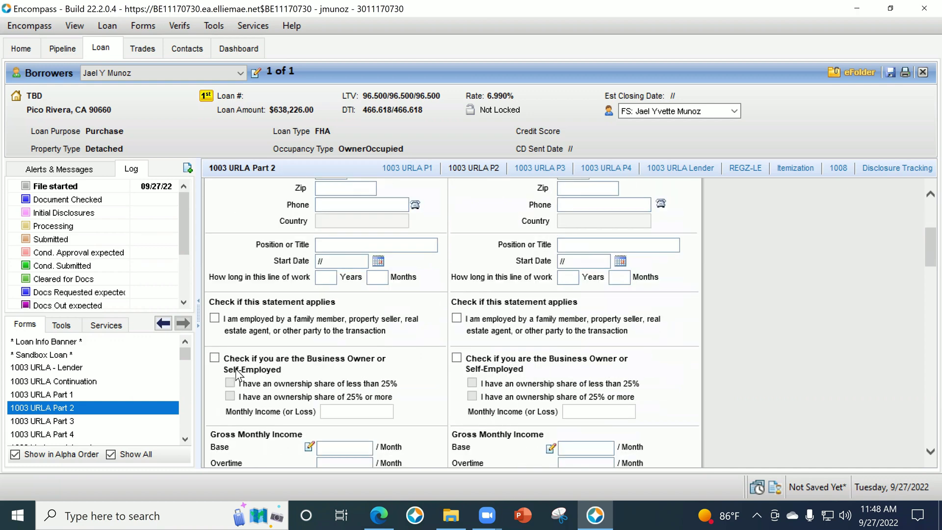
scroll(317, 405, down, 1)
click(311, 404)
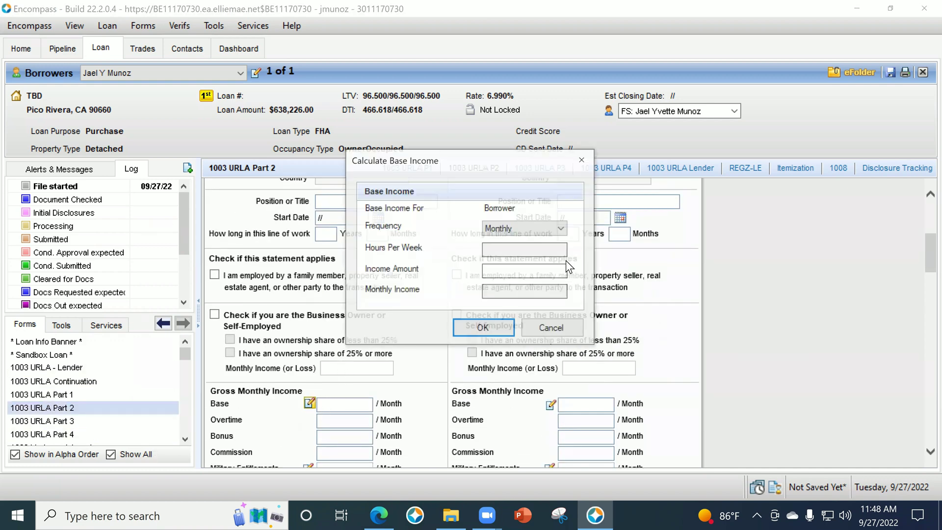
click(553, 328)
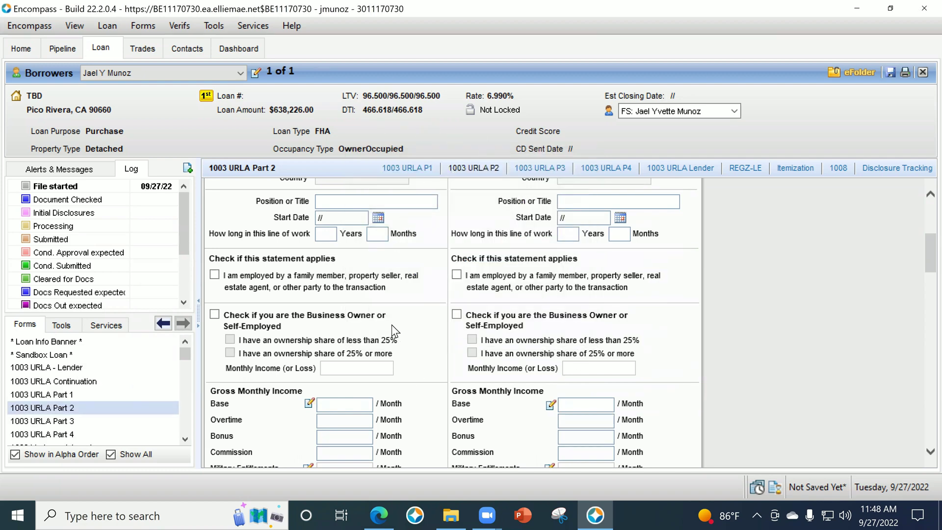
scroll(373, 318, up, 3)
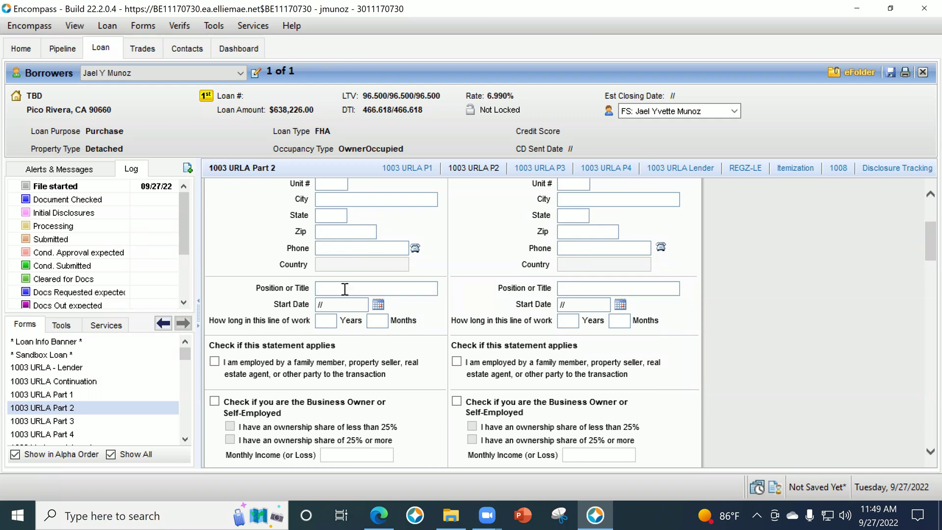
scroll(355, 311, up, 1)
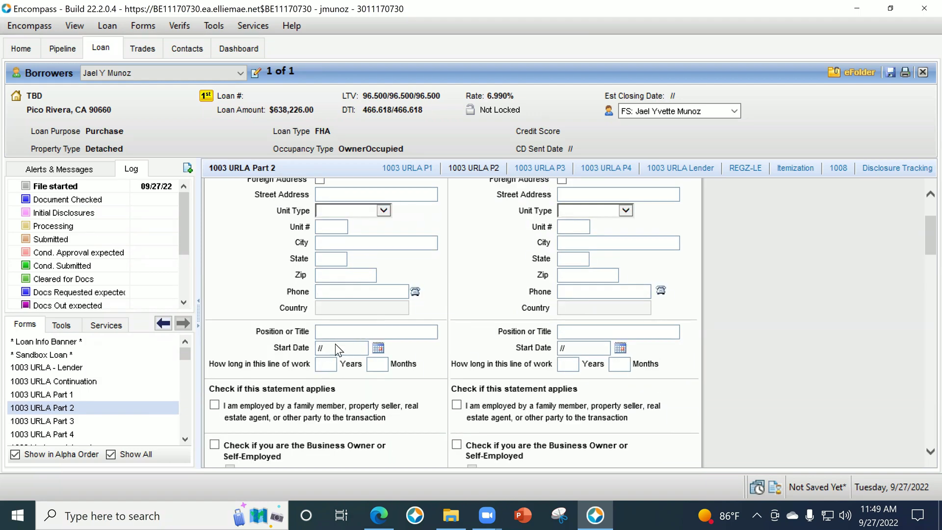
scroll(371, 314, down, 1)
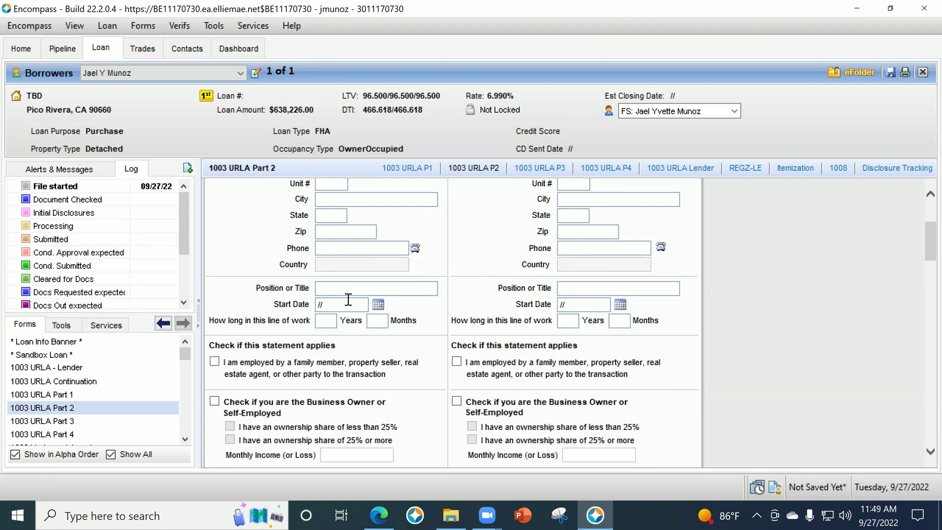
scroll(346, 305, down, 1)
scroll(346, 311, down, 1)
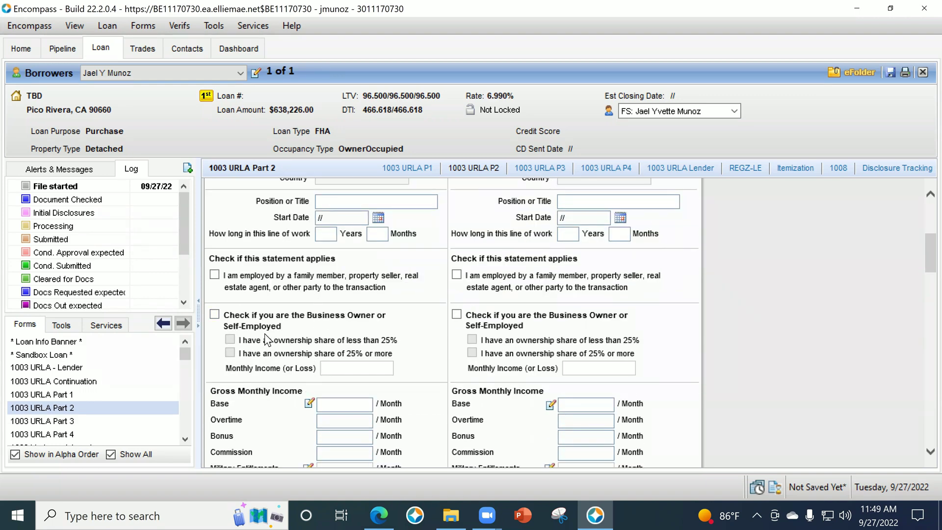
Mark the borrower self-employed with 25% or more ownership and 10,000 monthly income.
click(215, 315)
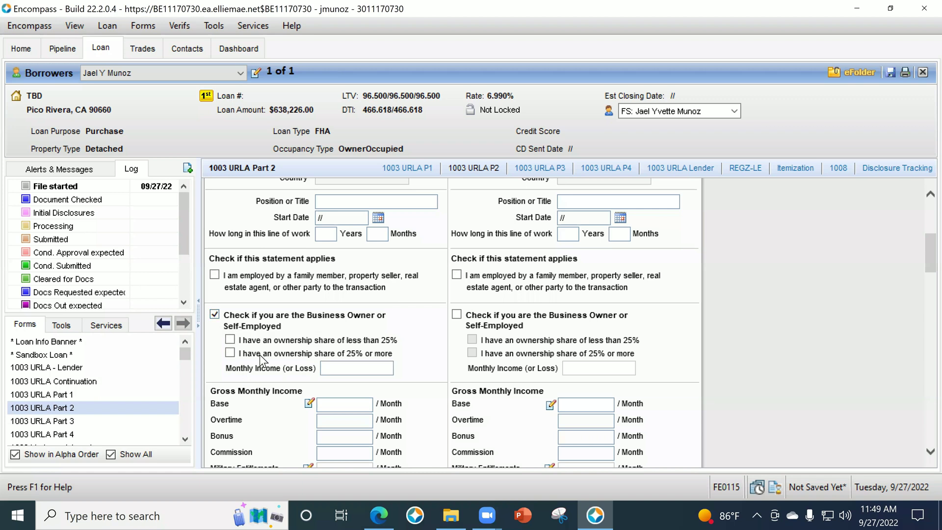
click(230, 353)
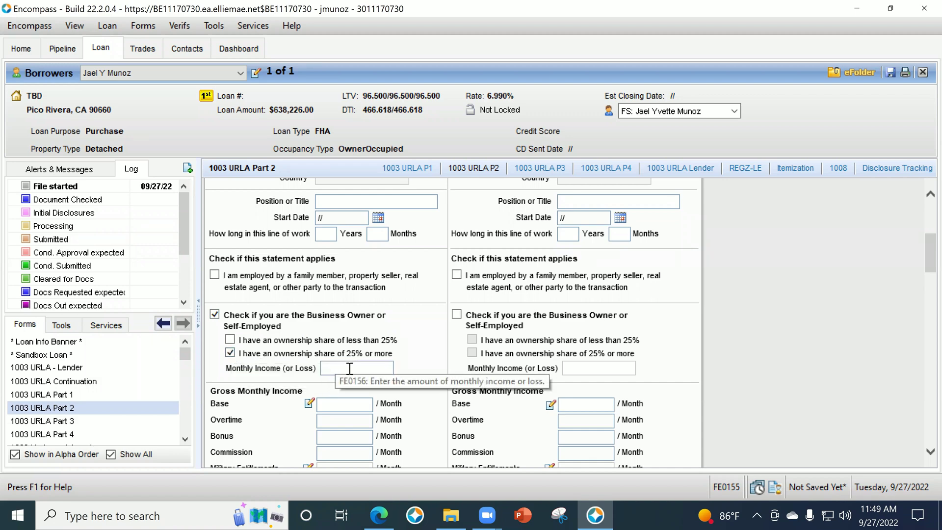
click(347, 365)
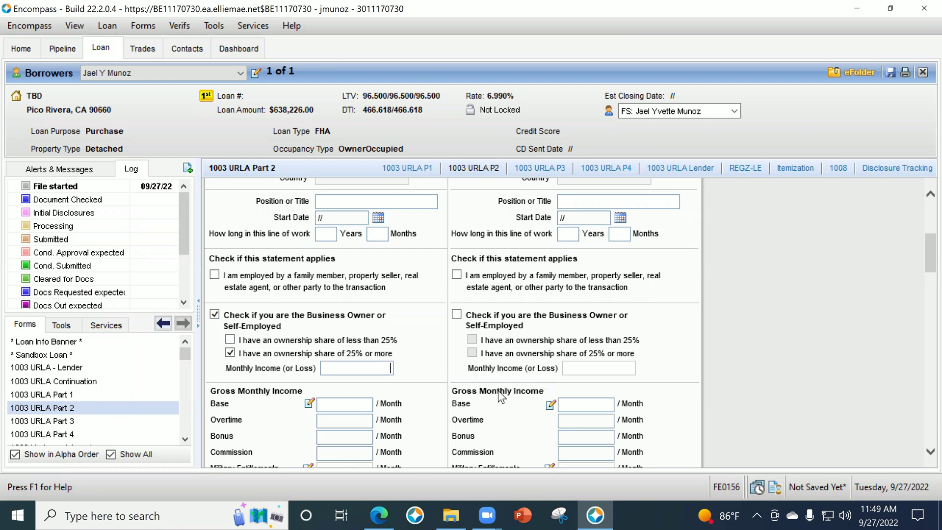
text(10000)
key(Tab)
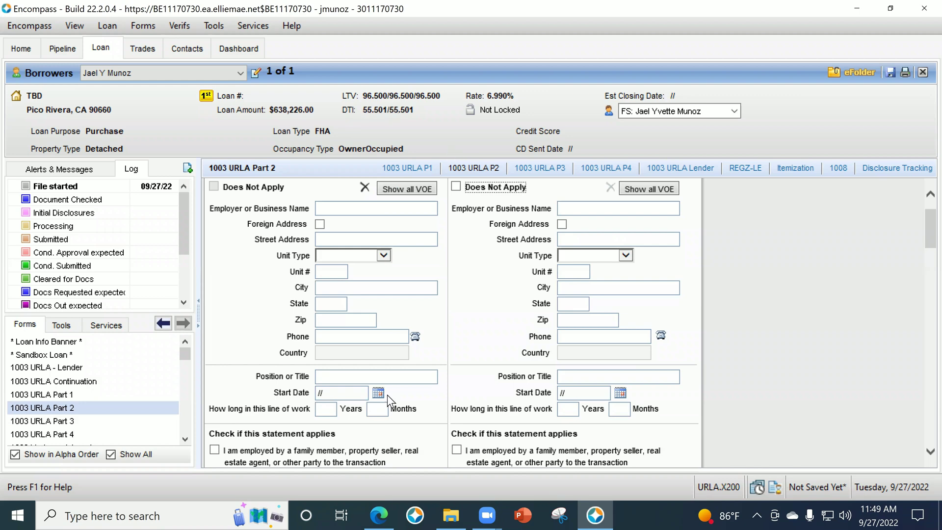
scroll(400, 323, down, 5)
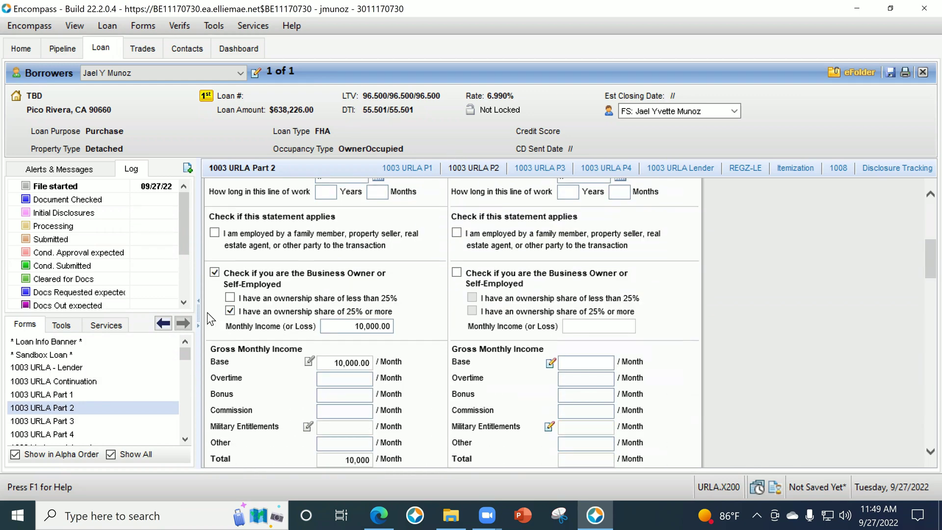
Clear the self-employed flag and enter a 95,000.00 yearly base income.
click(216, 273)
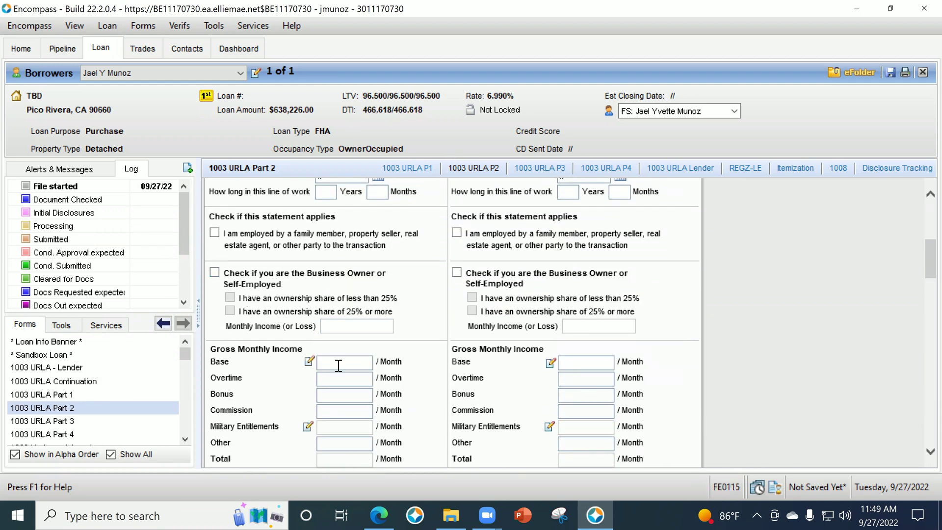
scroll(308, 364, down, 1)
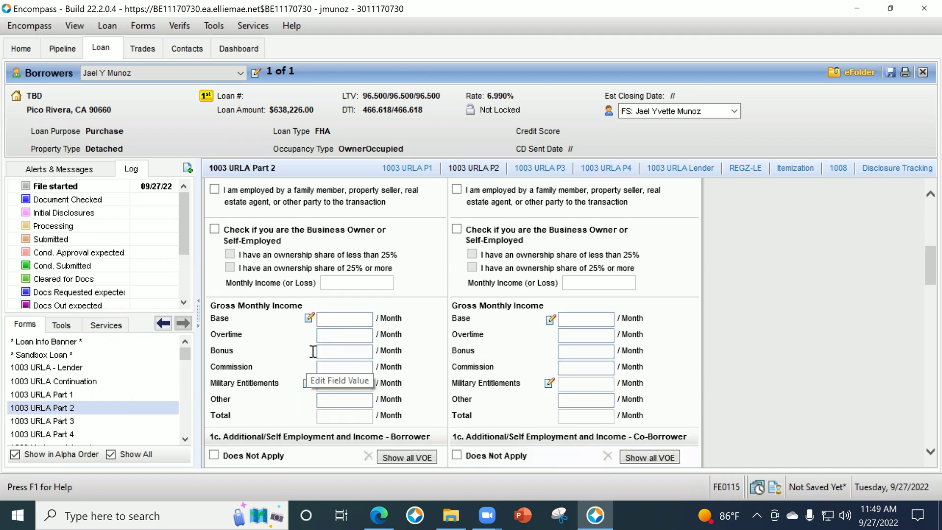
click(308, 318)
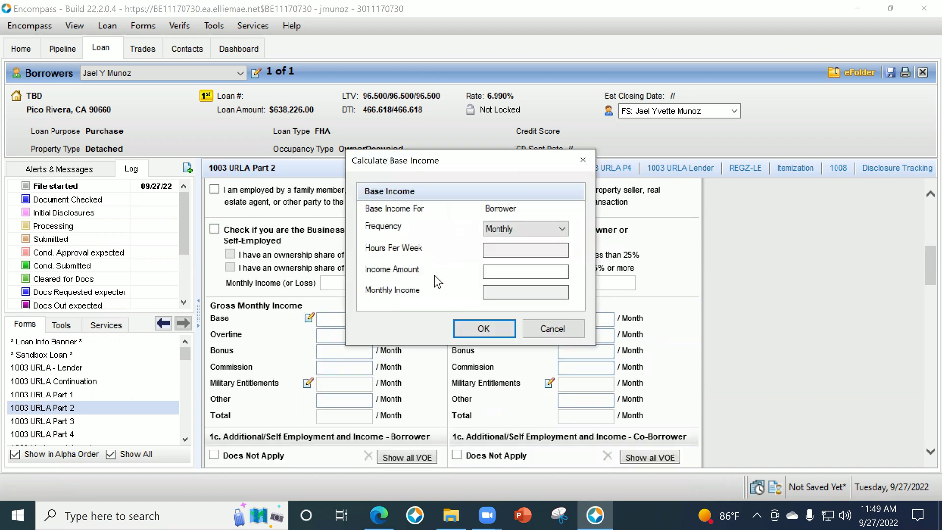
click(508, 225)
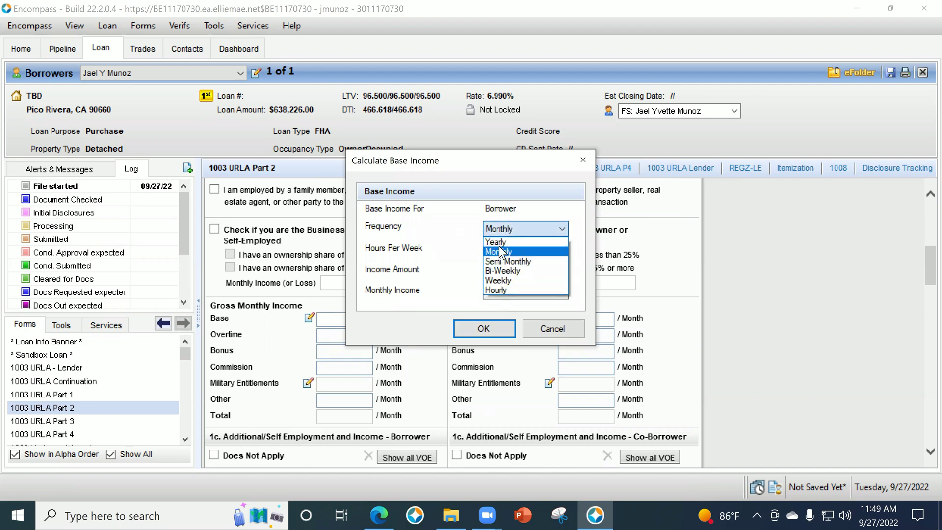
click(504, 242)
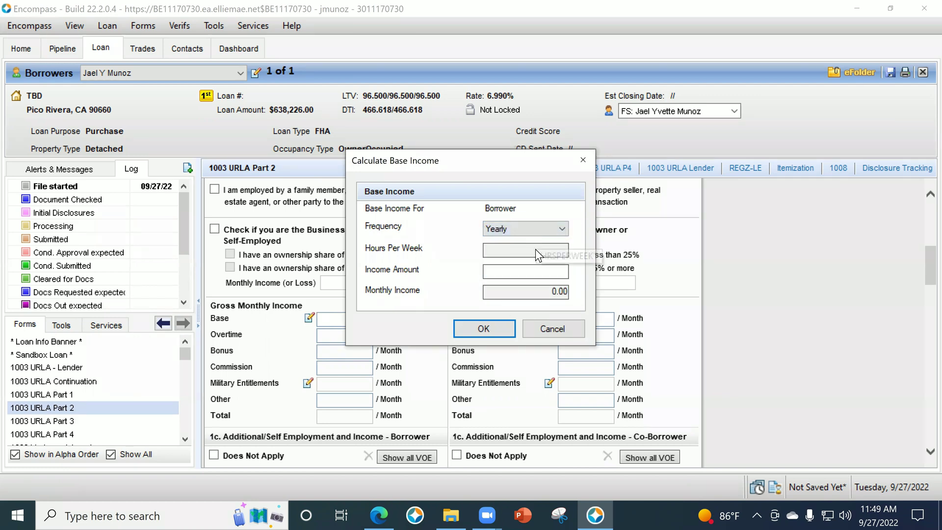
click(540, 270)
text(950000)
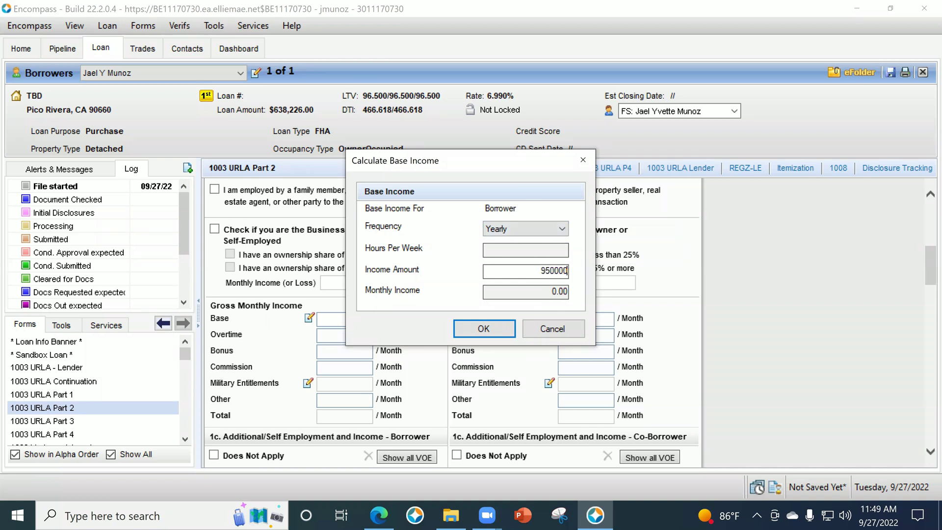
key(Tab)
click(562, 270)
key(BackSpace)
key(Tab)
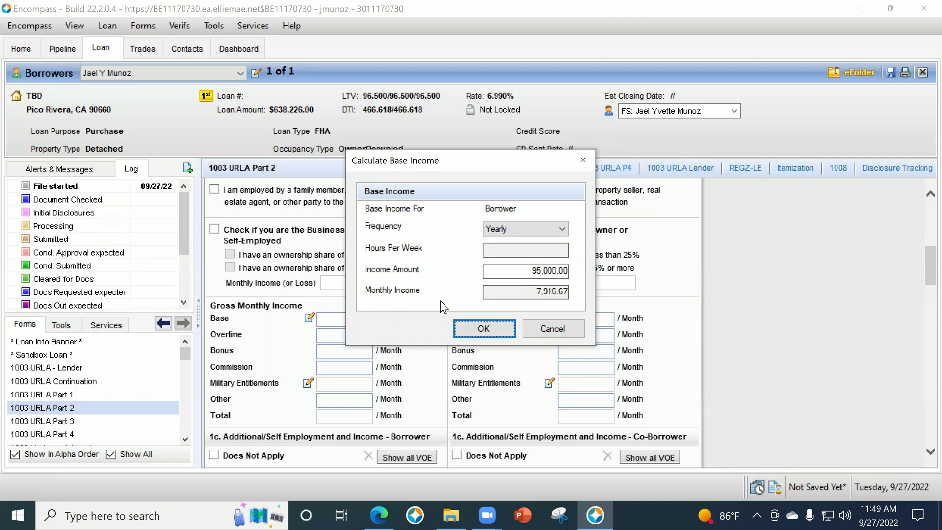
click(483, 328)
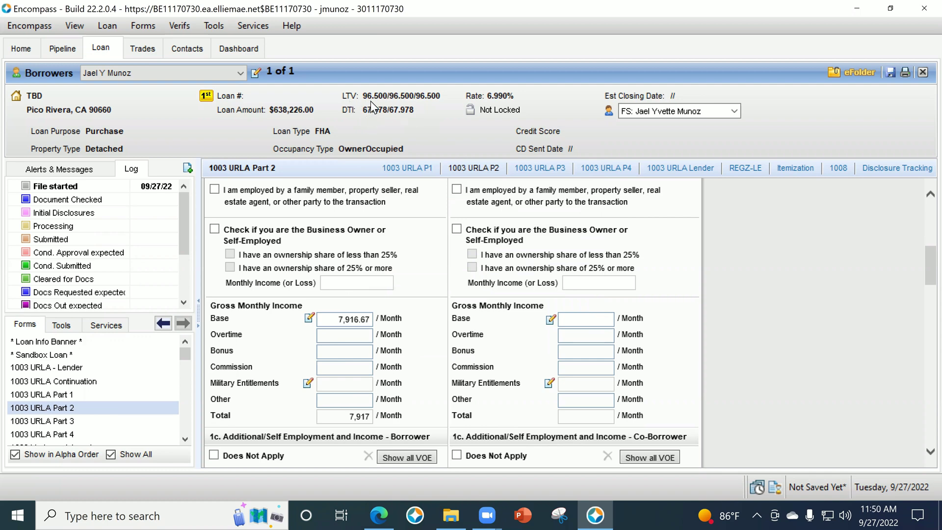
Change base income to hourly: 42.00 an hour for 40 hours, giving 7,280.00 monthly.
click(309, 318)
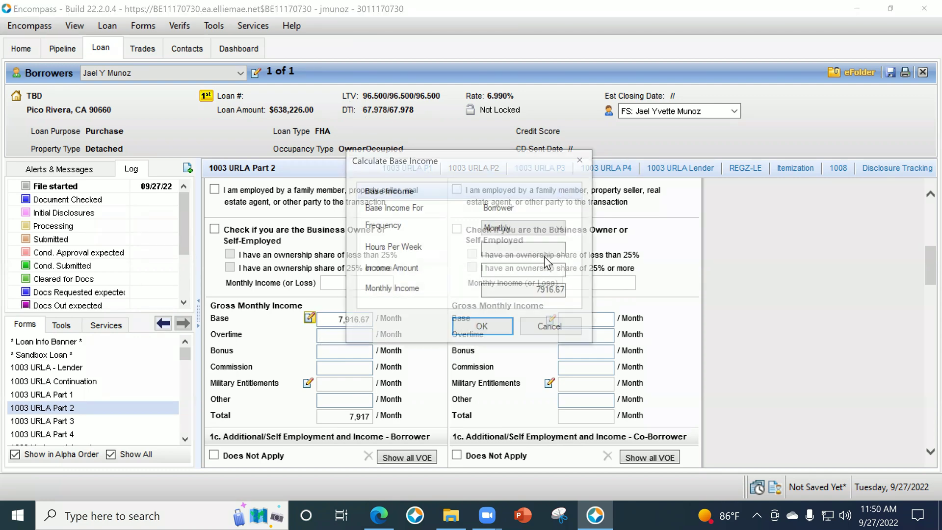
click(535, 228)
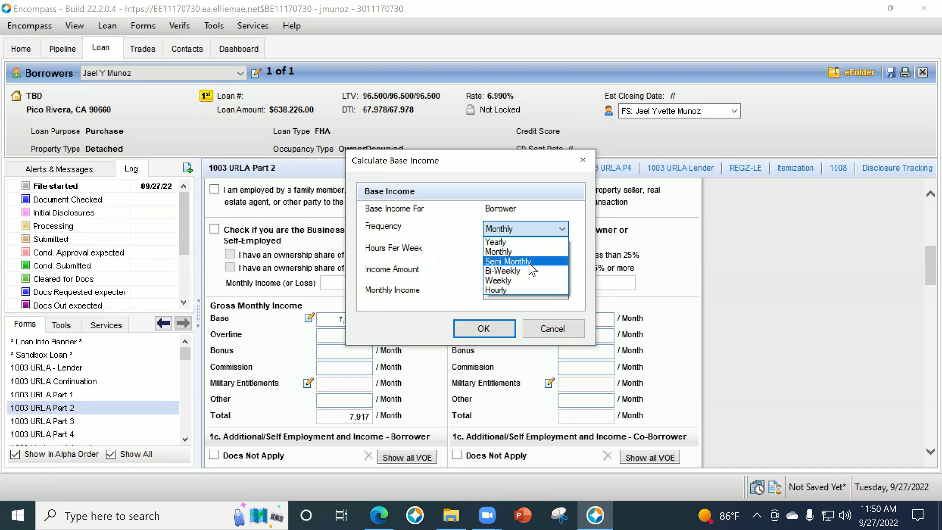
key(Tab)
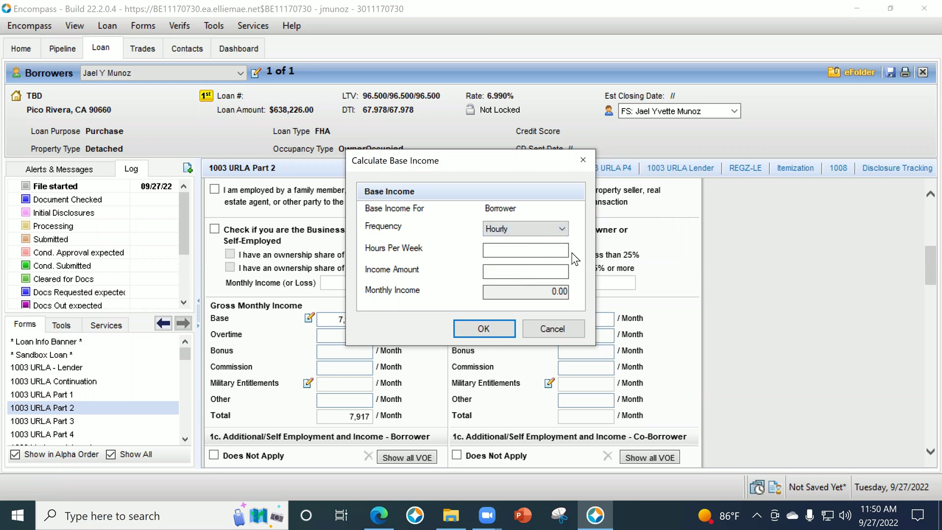
text(42)
key(Tab)
double_click(564, 249)
text(40)
key(Tab)
text(42)
key(Tab)
click(481, 328)
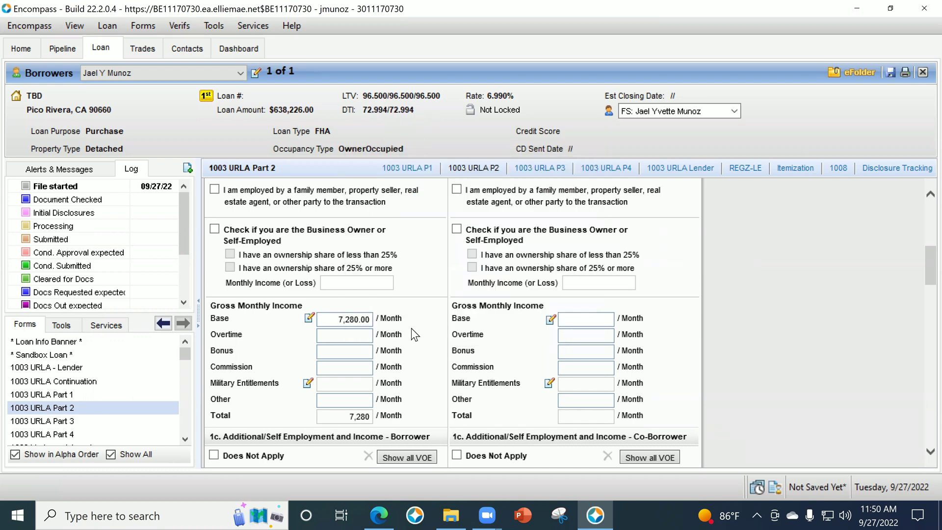
scroll(400, 331, down, 1)
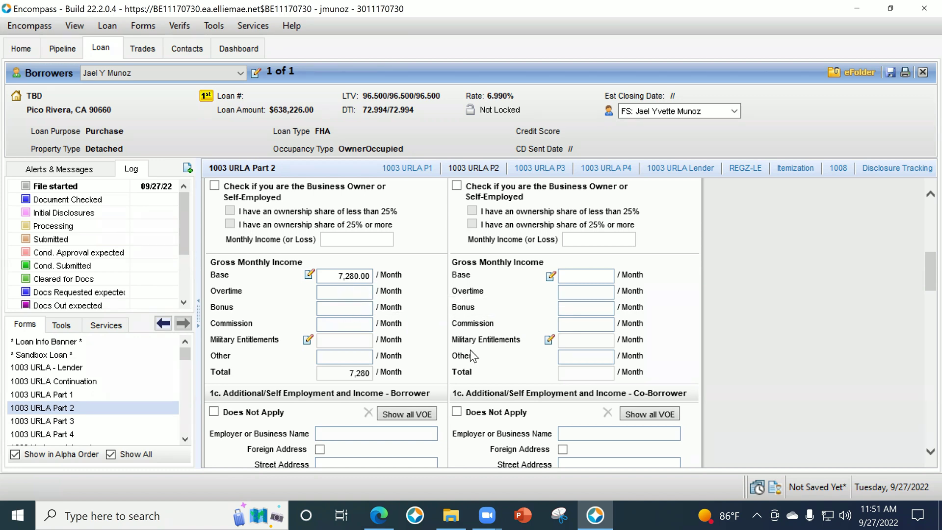
scroll(480, 335, down, 5)
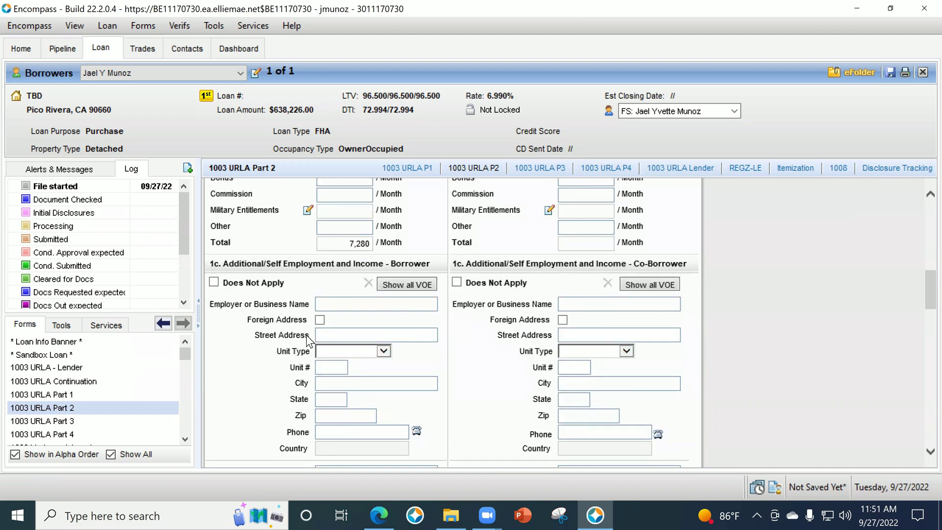
scroll(416, 317, down, 2)
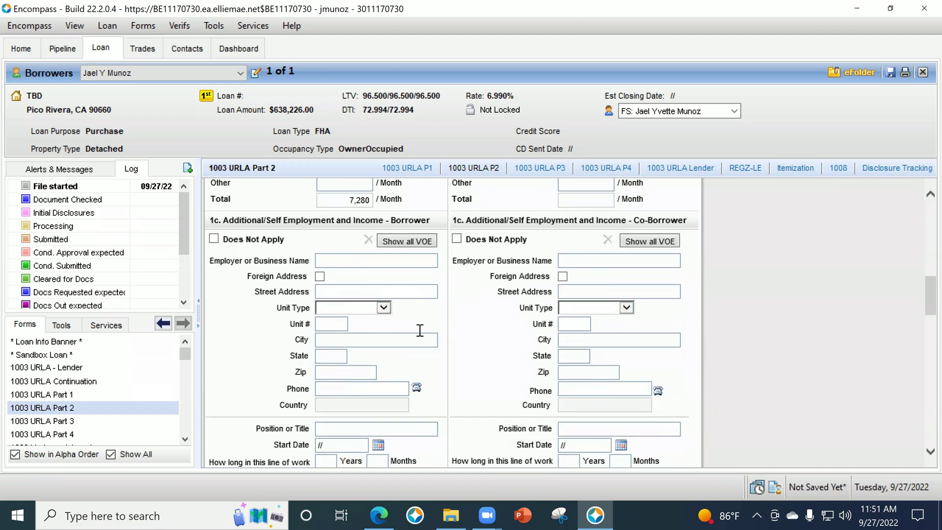
scroll(309, 319, down, 20)
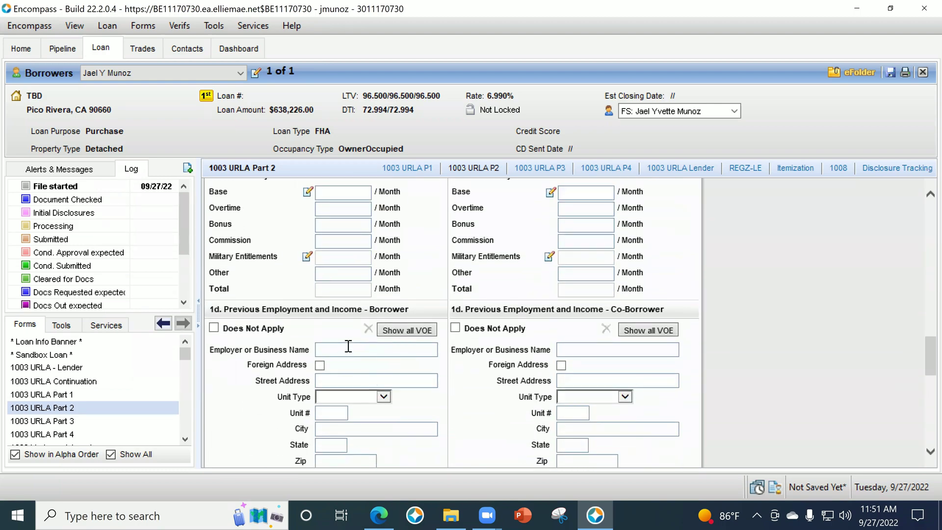
scroll(343, 366, up, 20)
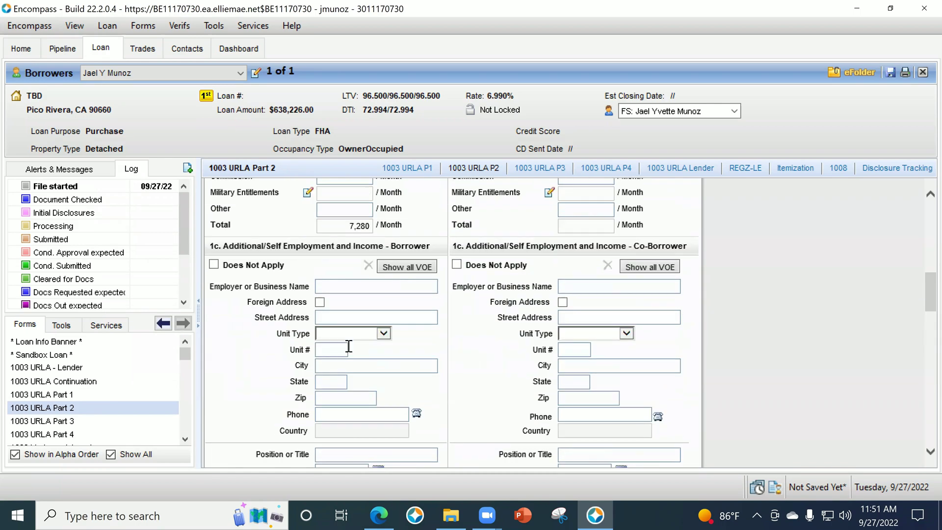
scroll(319, 359, down, 15)
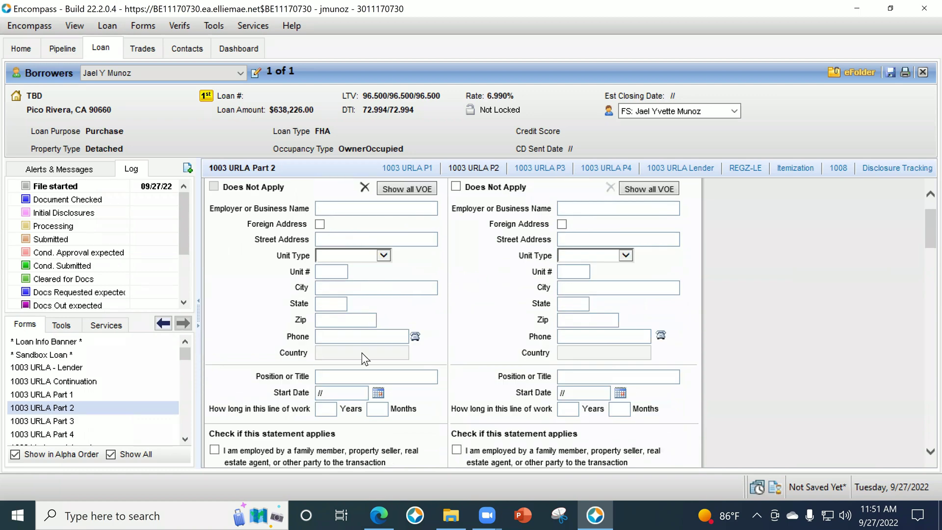
scroll(343, 327, up, 10)
scroll(354, 343, down, 10)
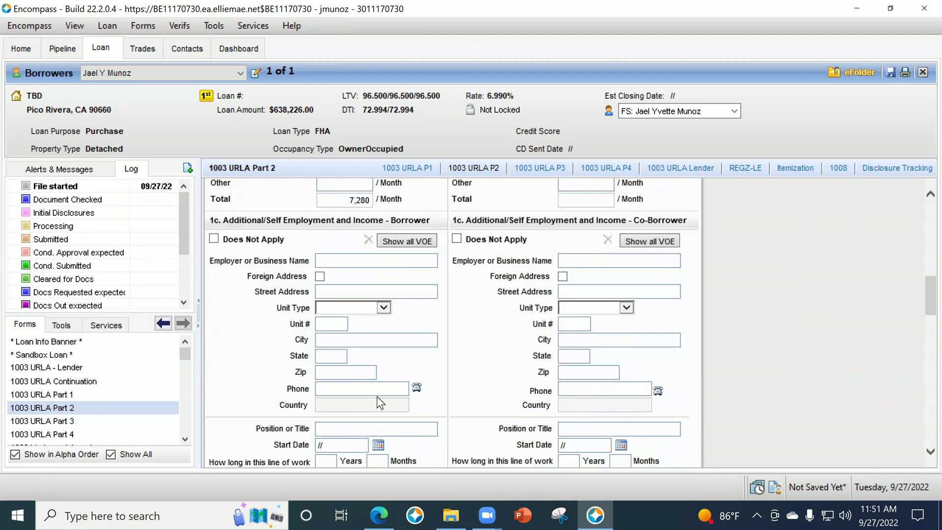
Add a borrower employment record named 'Employer' and set it to Prior employment.
click(360, 261)
text(Employer)
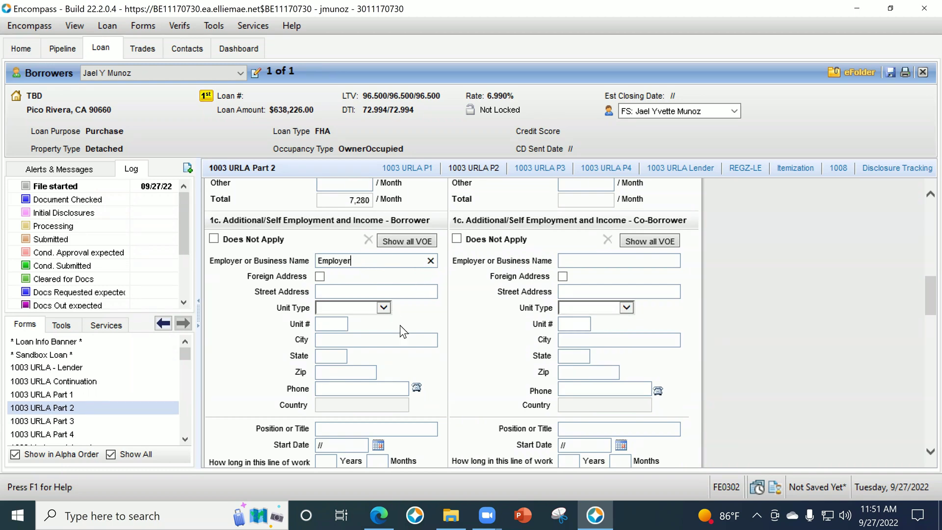
click(434, 272)
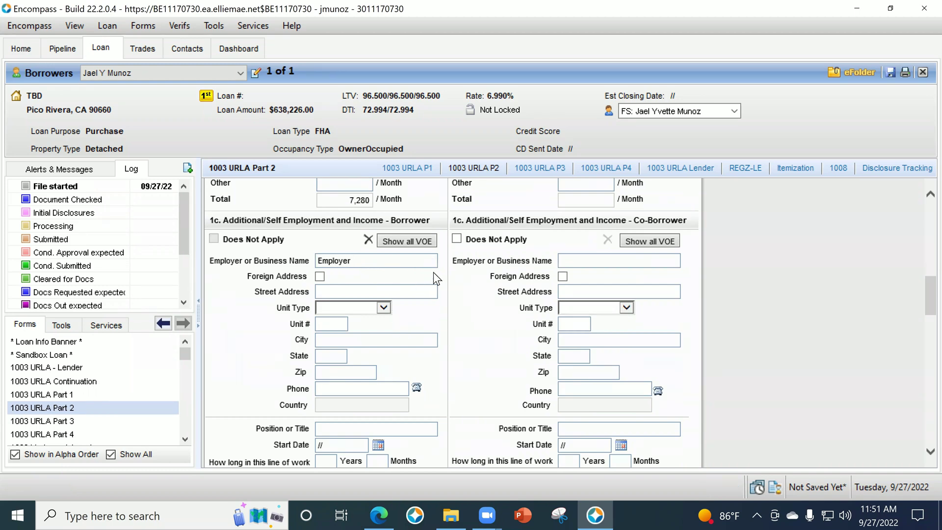
click(401, 242)
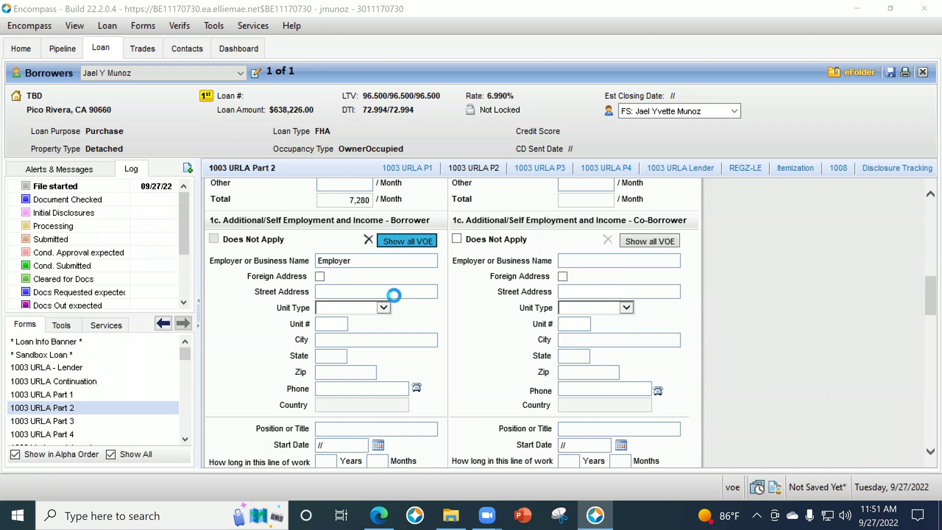
click(396, 137)
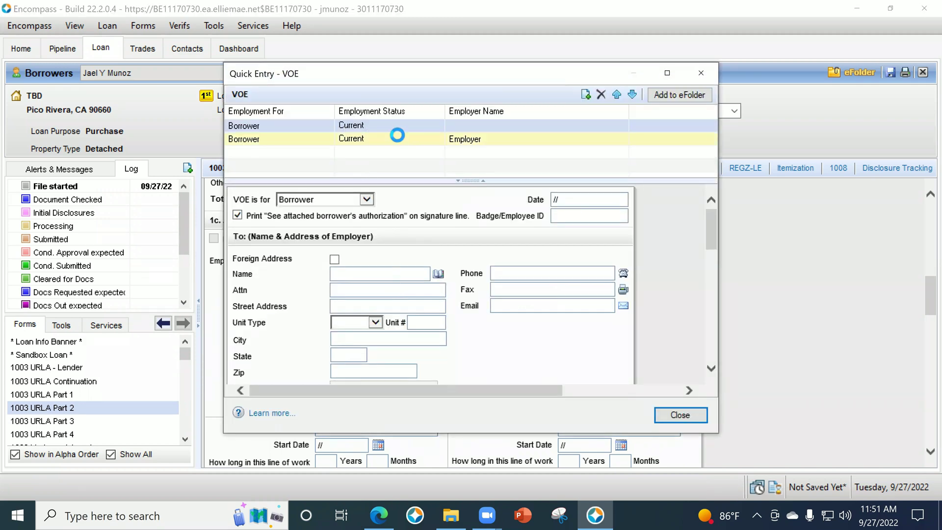
scroll(484, 295, down, 10)
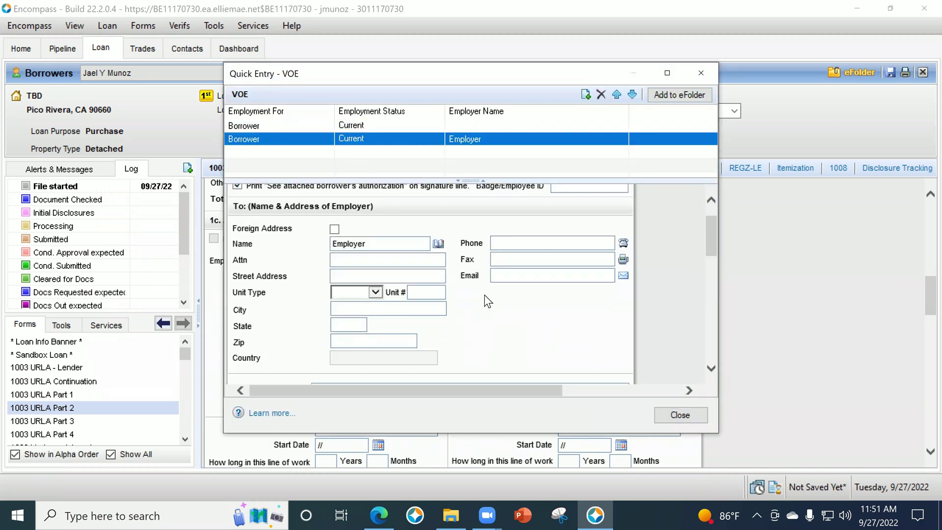
scroll(643, 295, down, 3)
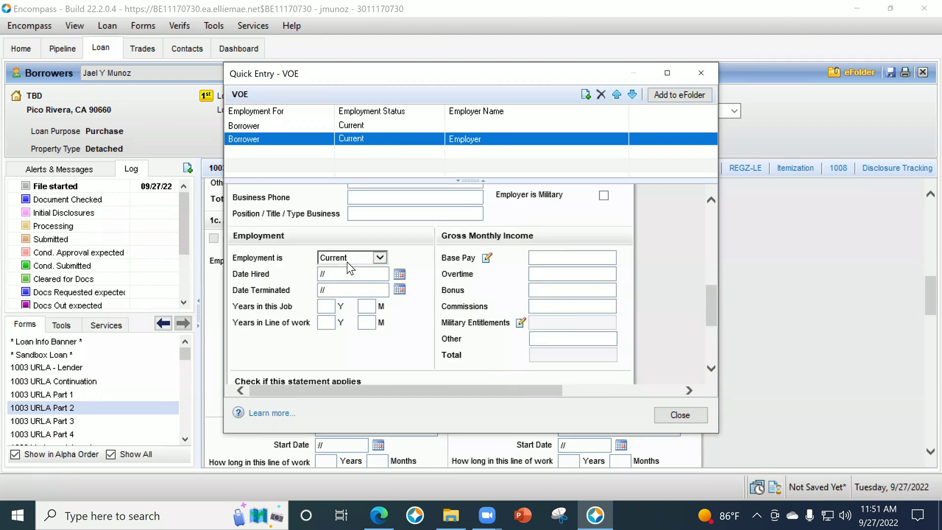
click(347, 258)
click(349, 269)
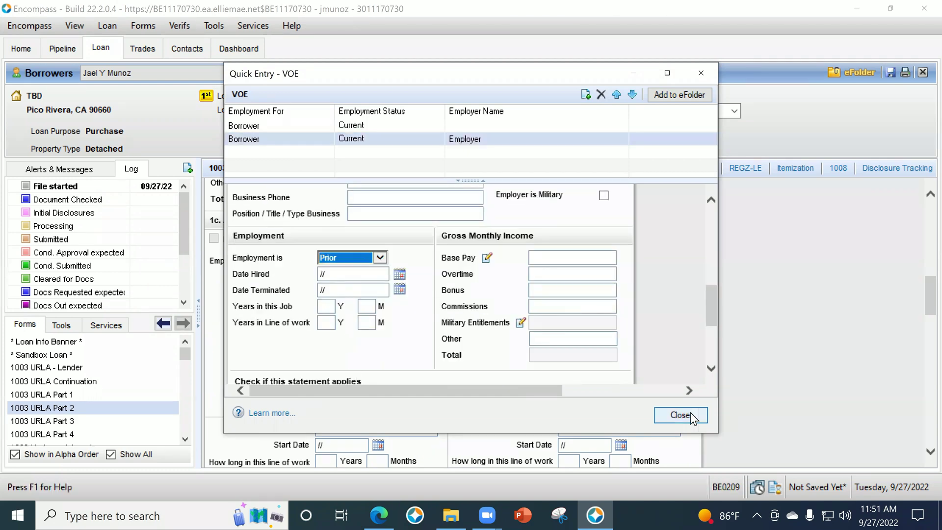
click(691, 413)
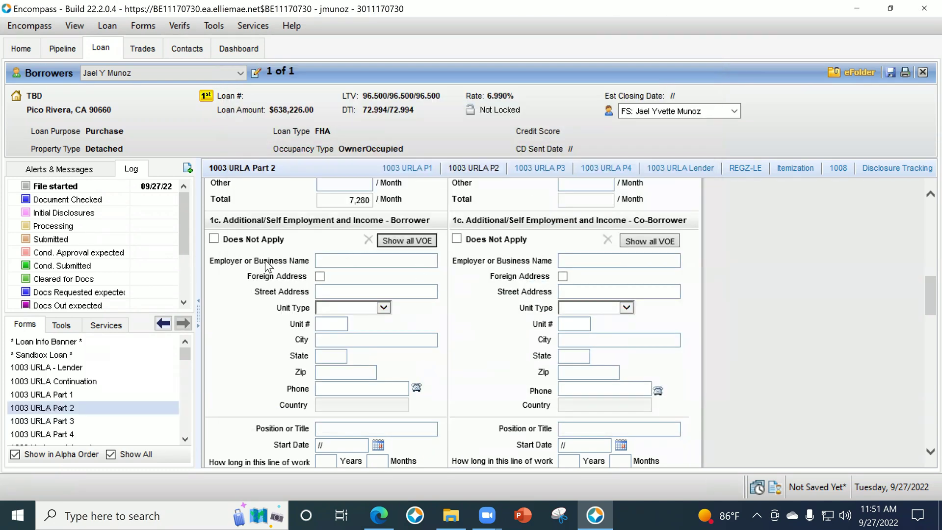
Delete the previous employer VOE record and confirm the removal.
scroll(473, 326, down, 6)
scroll(472, 324, down, 4)
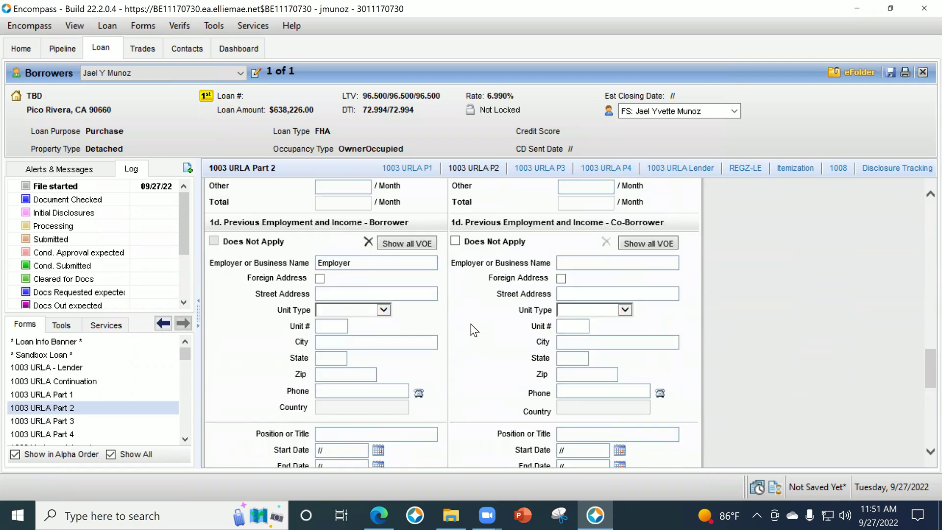
scroll(398, 373, up, 8)
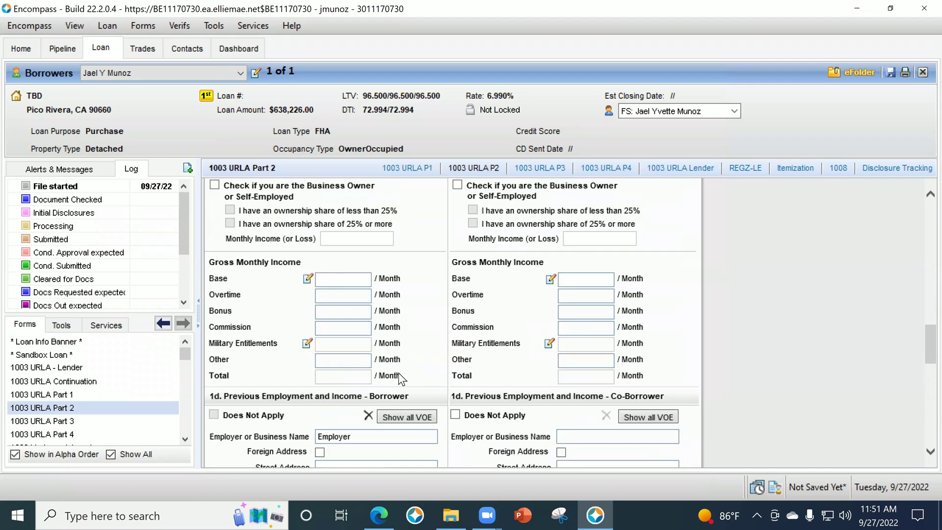
scroll(407, 374, down, 3)
scroll(373, 398, down, 8)
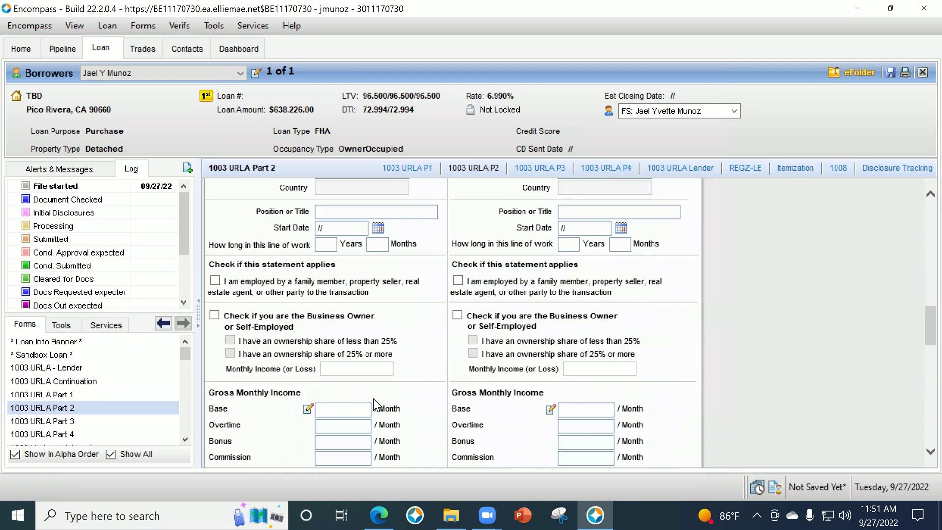
scroll(326, 337, up, 7)
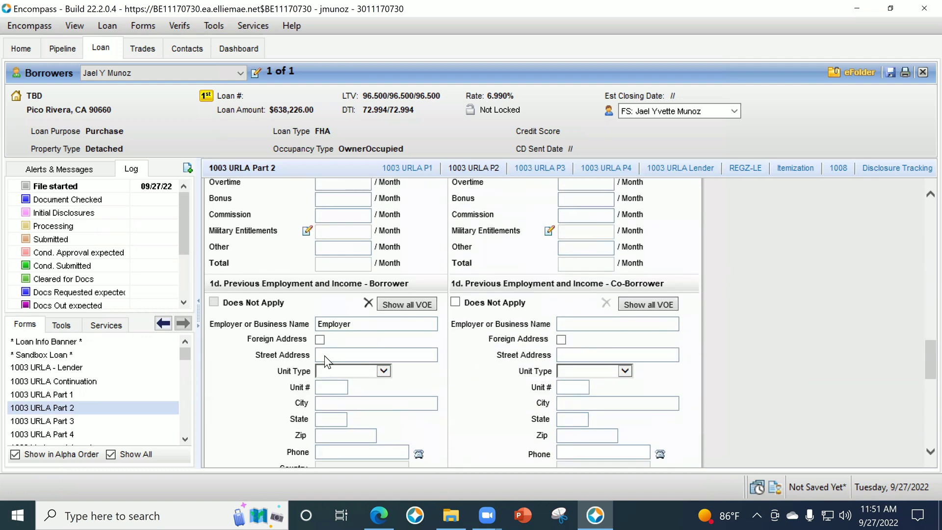
scroll(337, 362, down, 6)
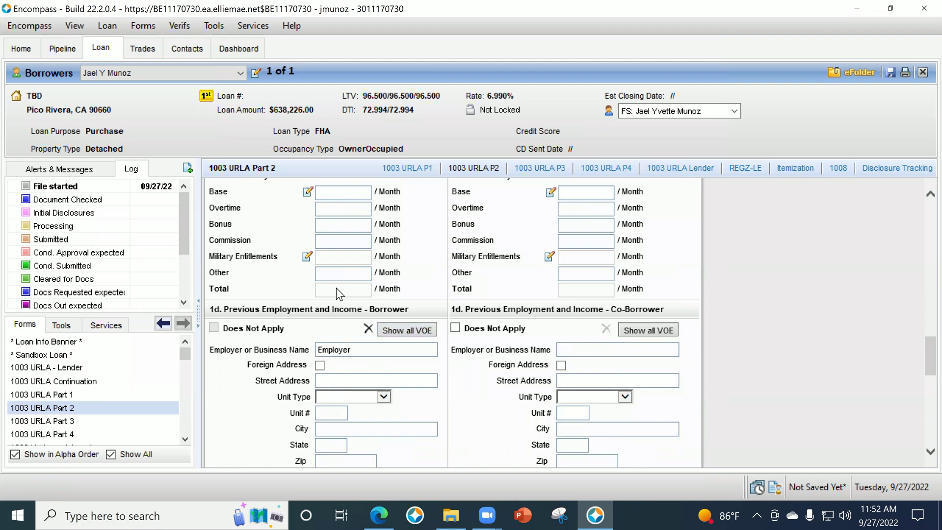
scroll(337, 287, up, 10)
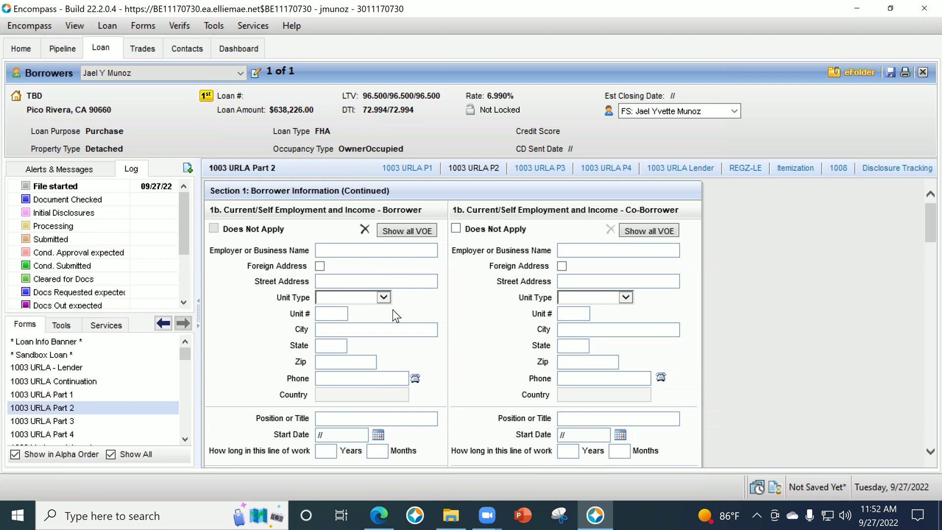
scroll(393, 309, down, 5)
scroll(334, 349, down, 3)
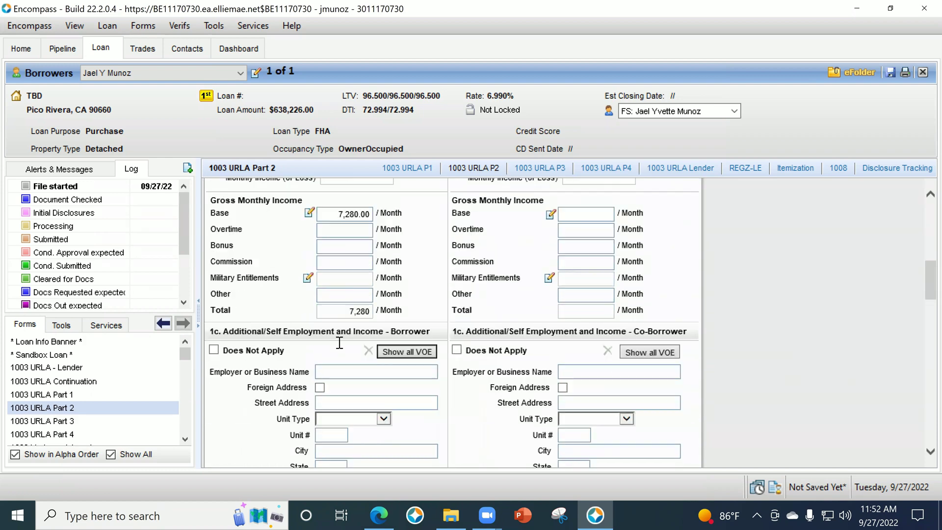
scroll(373, 337, down, 9)
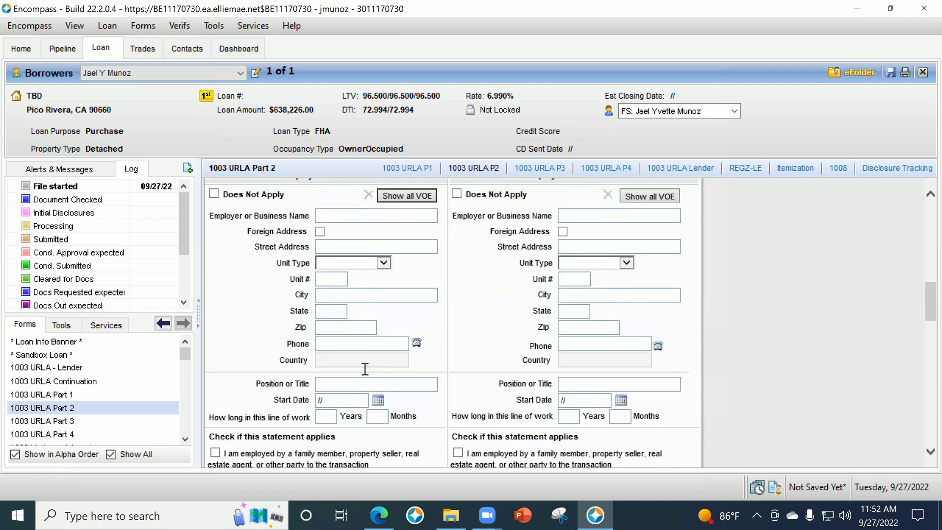
scroll(388, 393, down, 2)
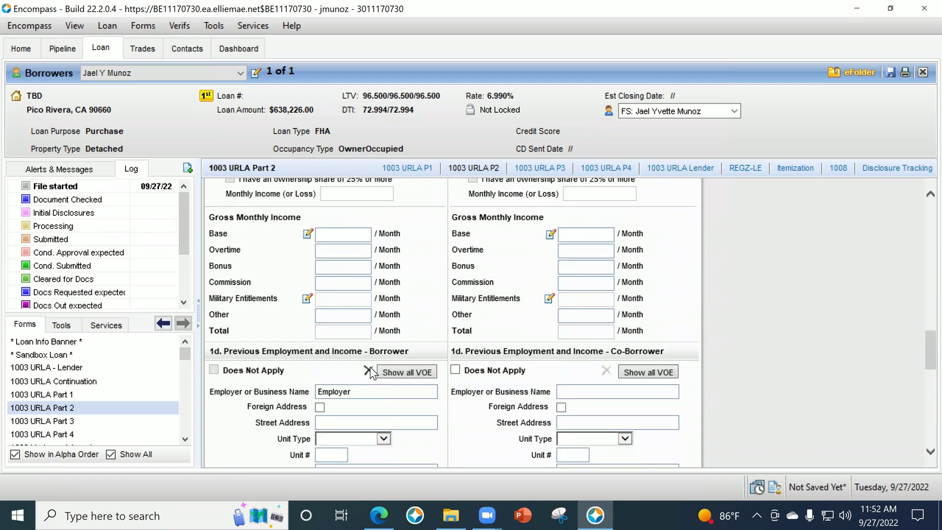
click(369, 370)
click(501, 316)
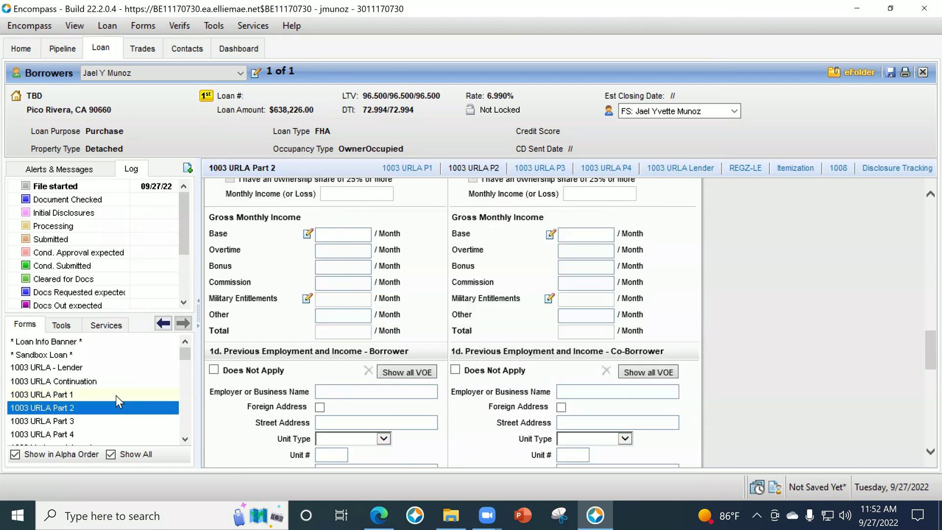
Mark the borrower's 1d Previous Employment as Does Not Apply.
scroll(490, 356, down, 4)
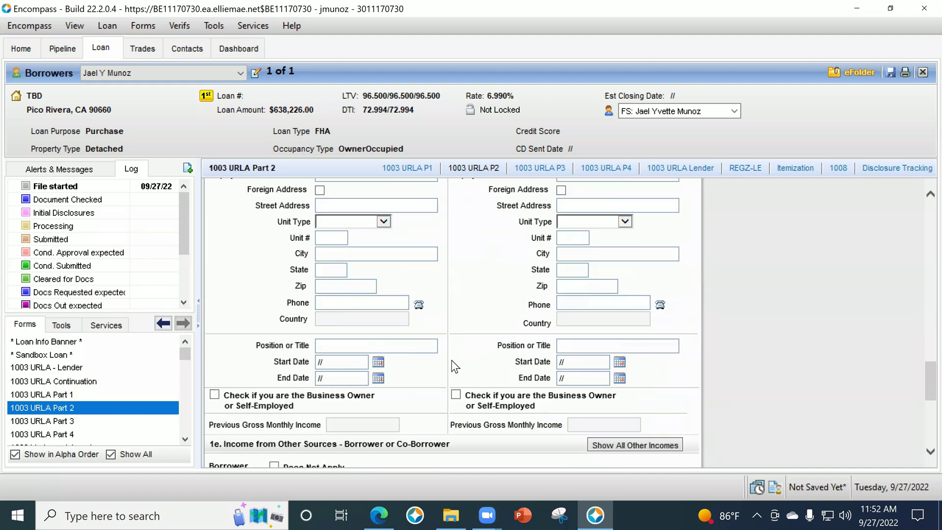
scroll(451, 360, up, 4)
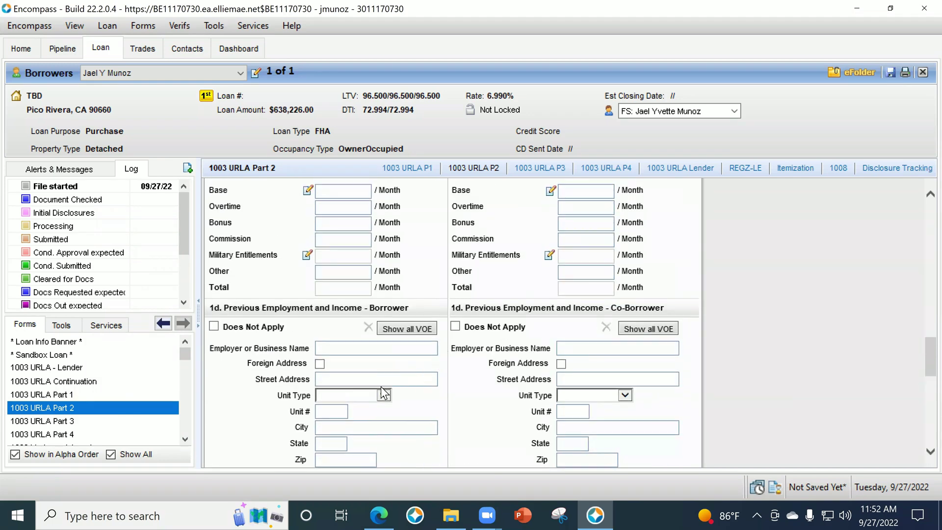
scroll(351, 392, up, 2)
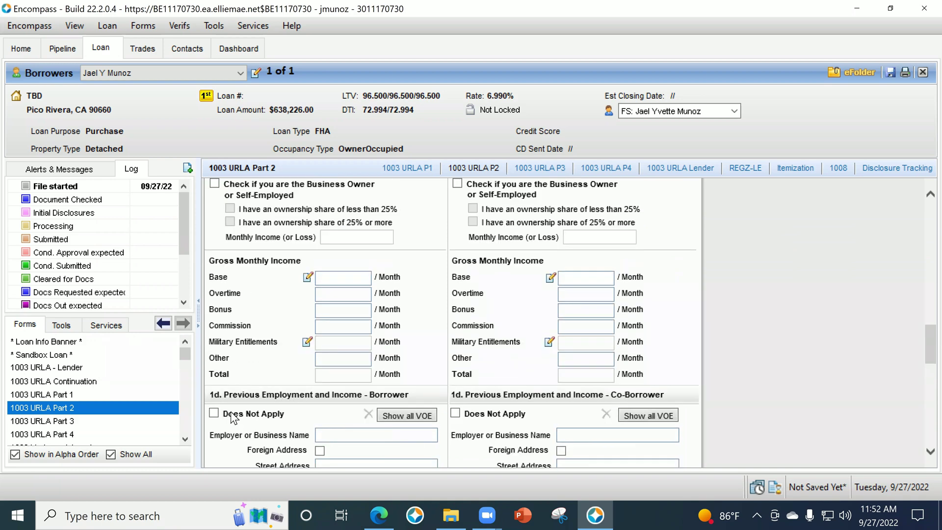
click(214, 414)
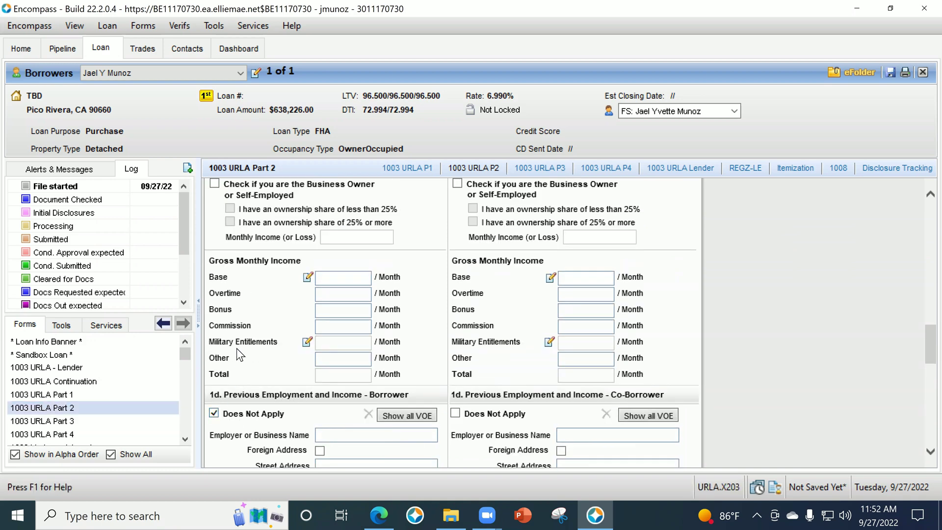
scroll(241, 343, up, 10)
click(214, 367)
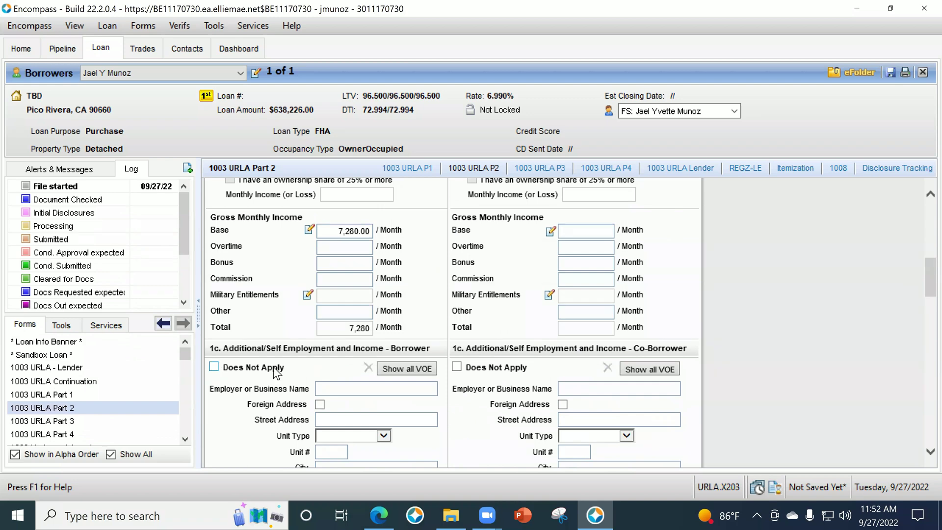
scroll(457, 343, down, 15)
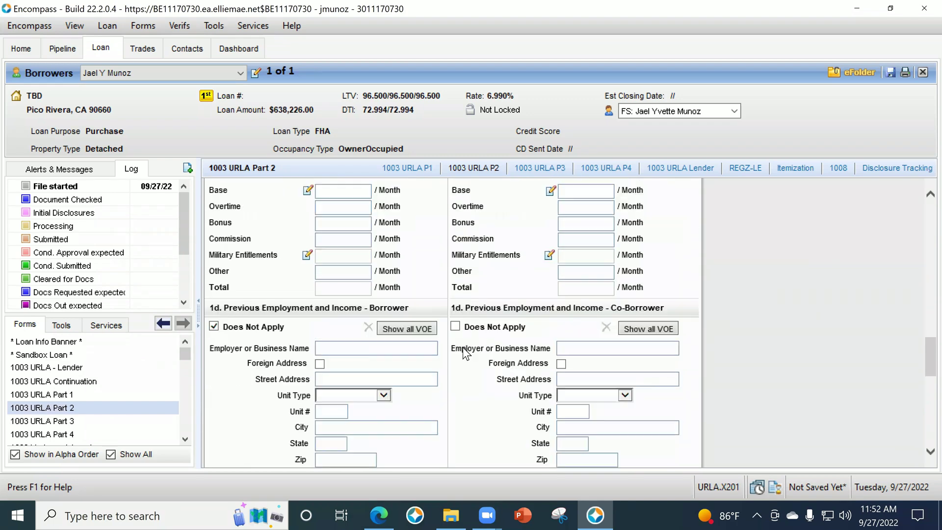
scroll(464, 346, down, 5)
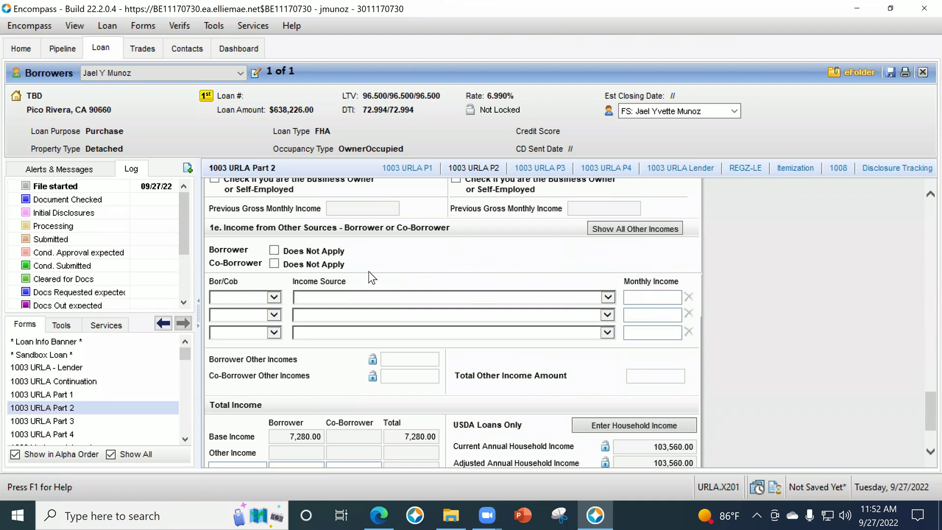
Add a Borrower Social Security income row of 1,200.00 monthly in section 1e.
click(261, 303)
click(261, 306)
click(312, 296)
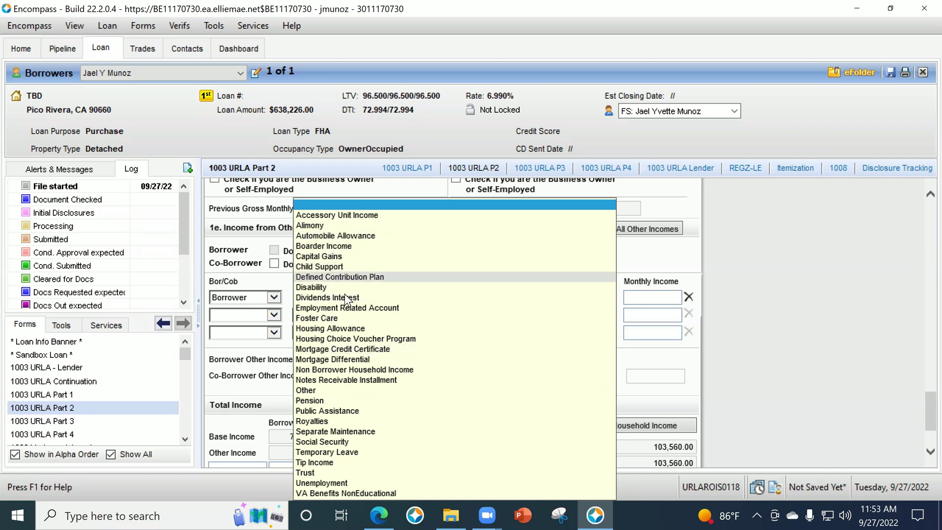
click(648, 310)
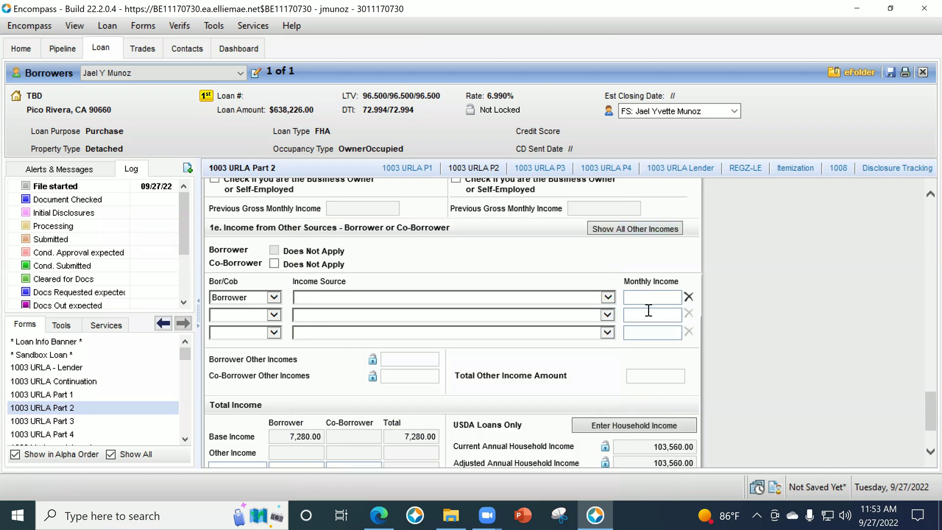
click(581, 299)
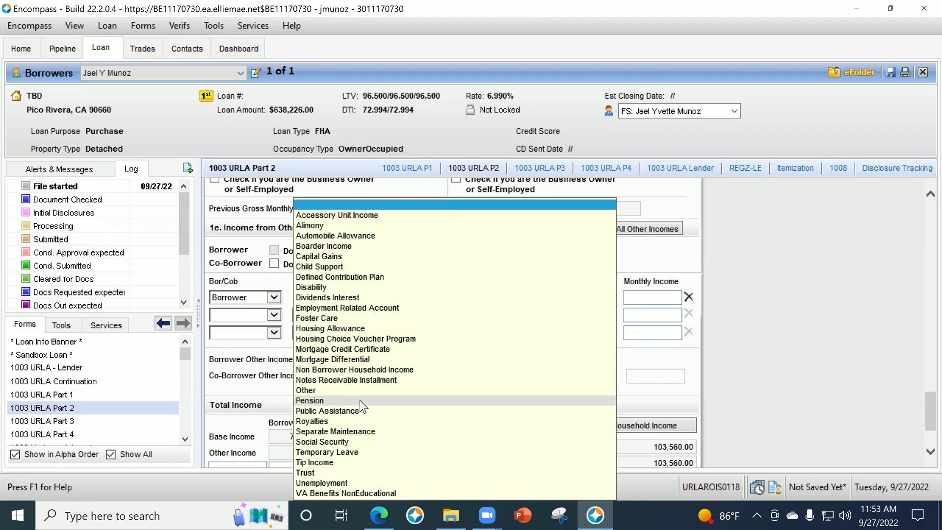
click(355, 441)
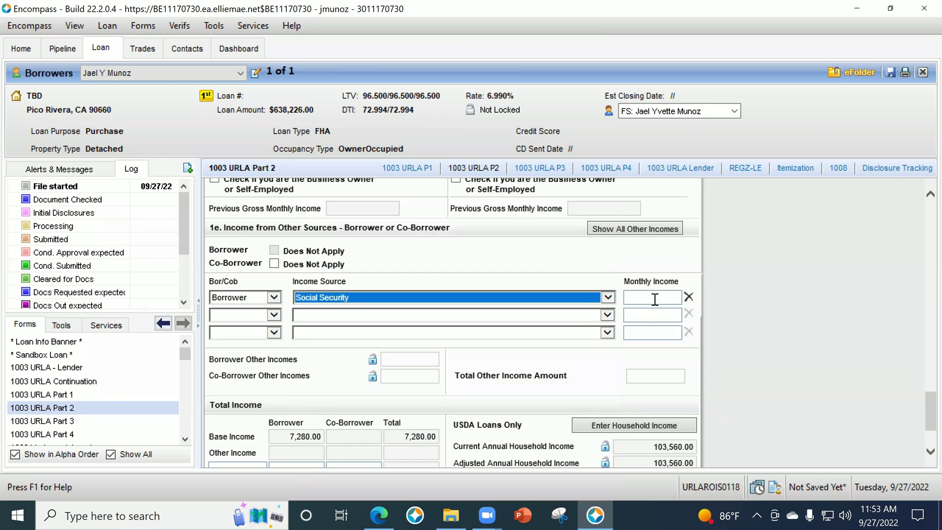
click(655, 299)
text(1200)
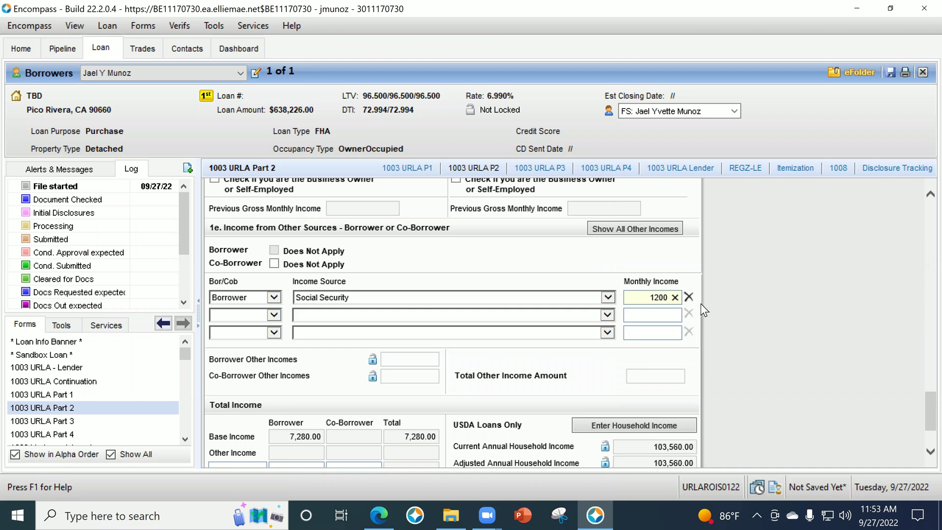
key(Tab)
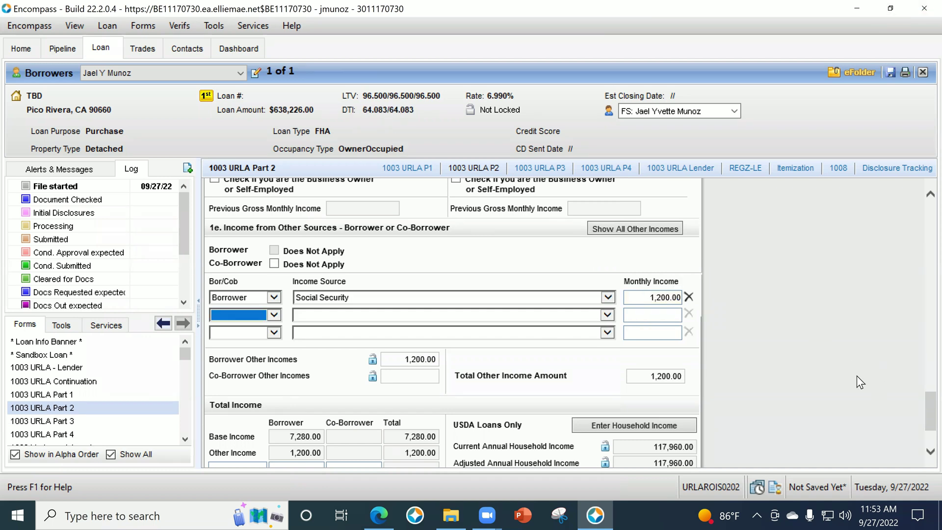
Go from the 1003 URLA - Lender and Part 2 forms to the 1003 URLA Part 3 form.
scroll(783, 319, down, 2)
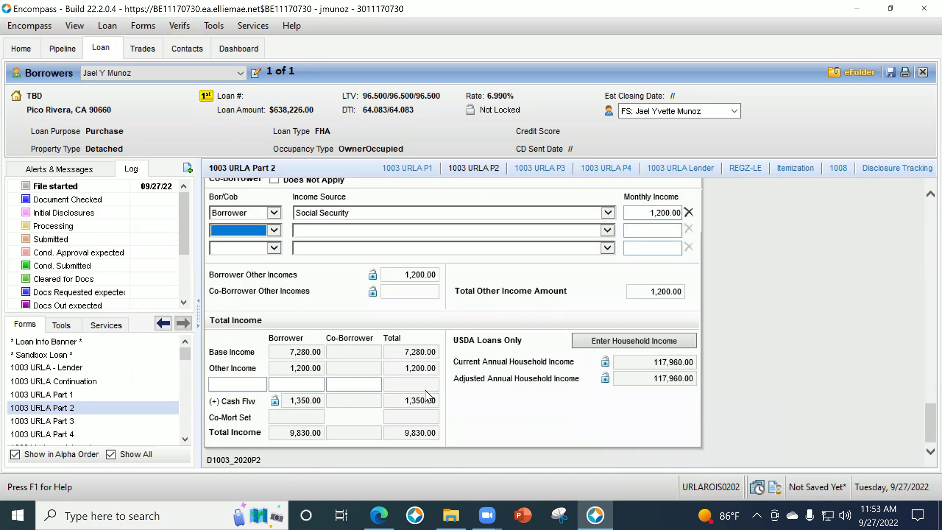
scroll(682, 305, up, 2)
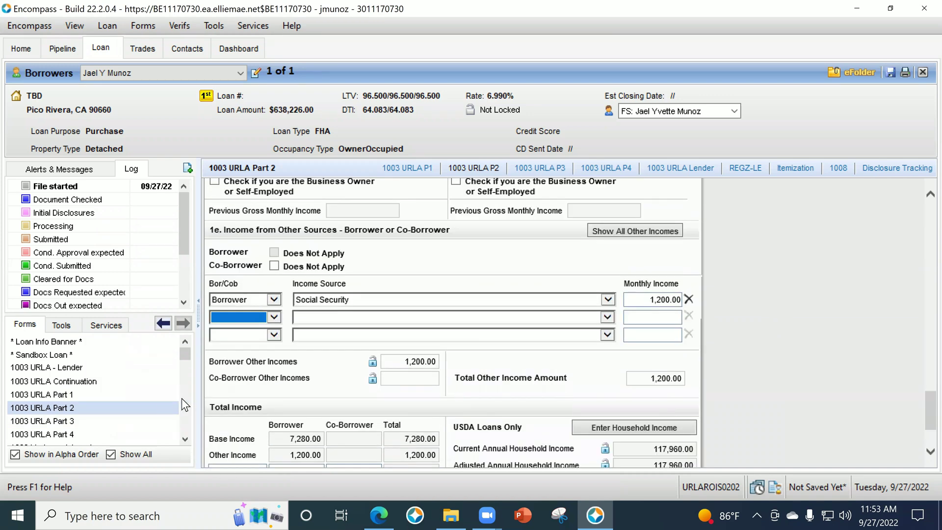
scroll(118, 413, down, 3)
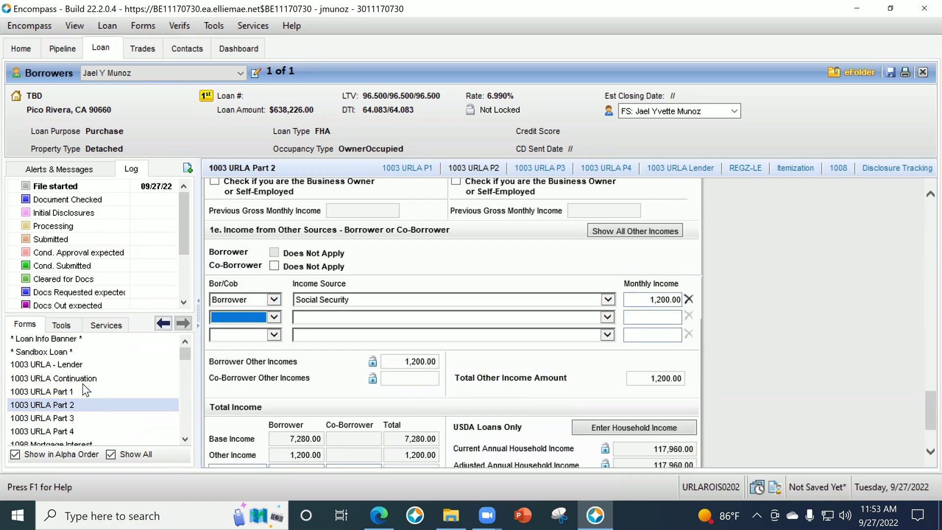
scroll(113, 427, down, 1)
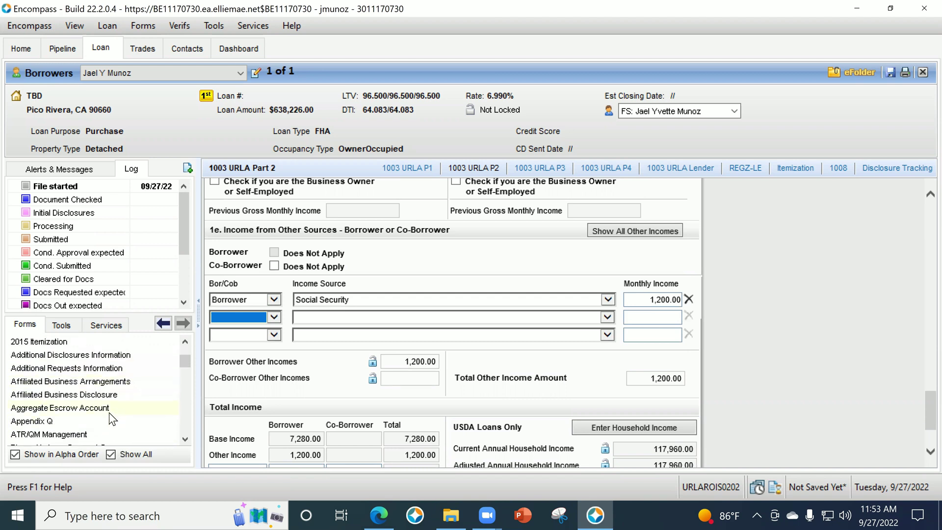
scroll(108, 409, up, 3)
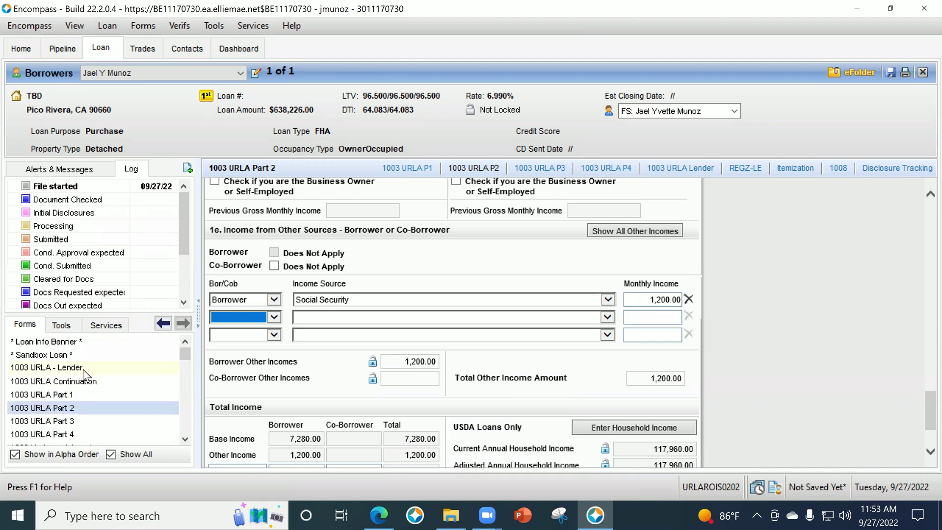
click(84, 369)
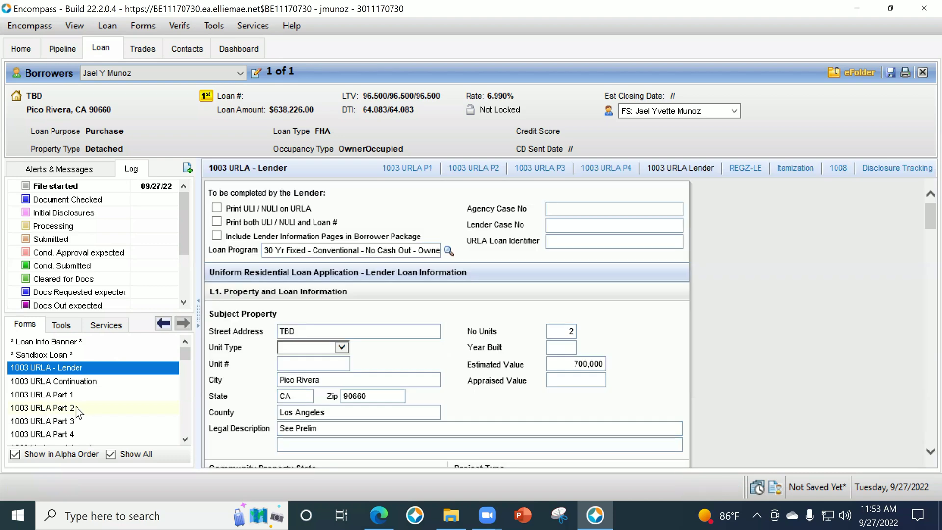
click(76, 408)
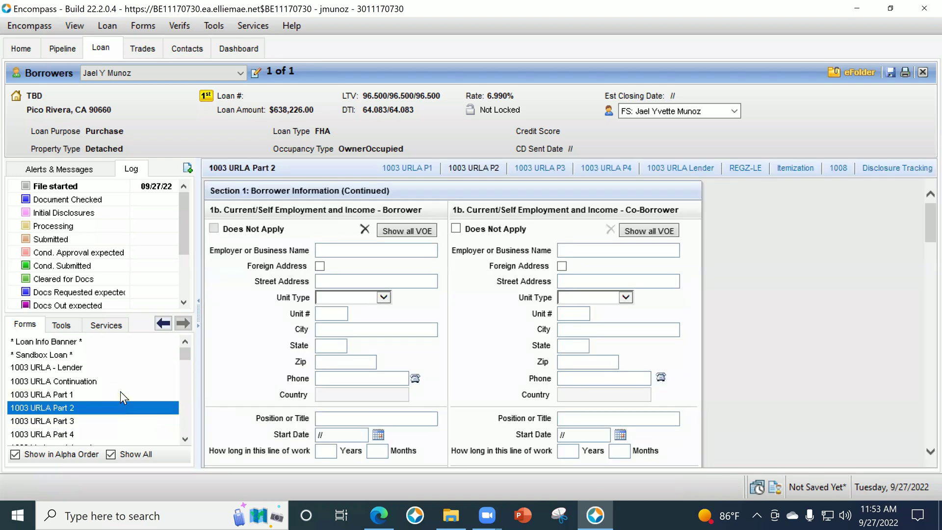
click(98, 421)
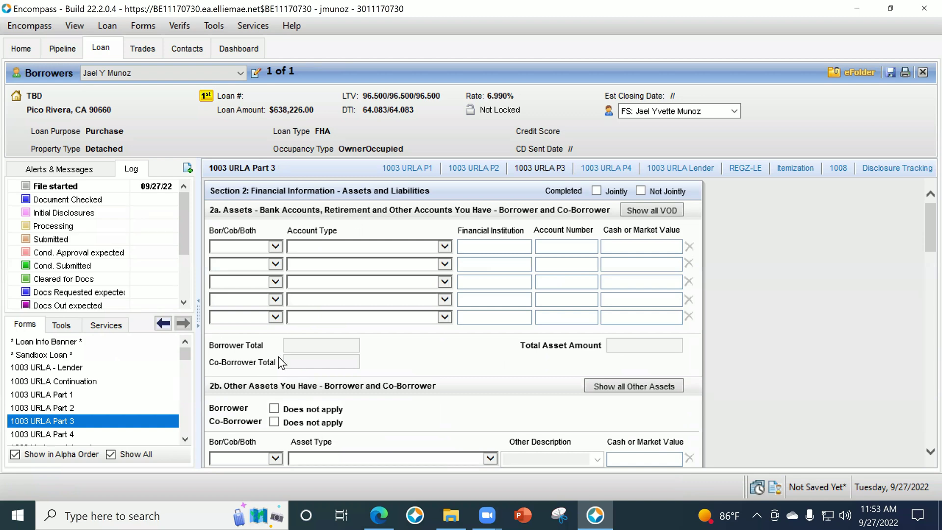
Check the Bor/Cob/Both and Account Type choices in section 2a, closing both unchanged.
click(249, 243)
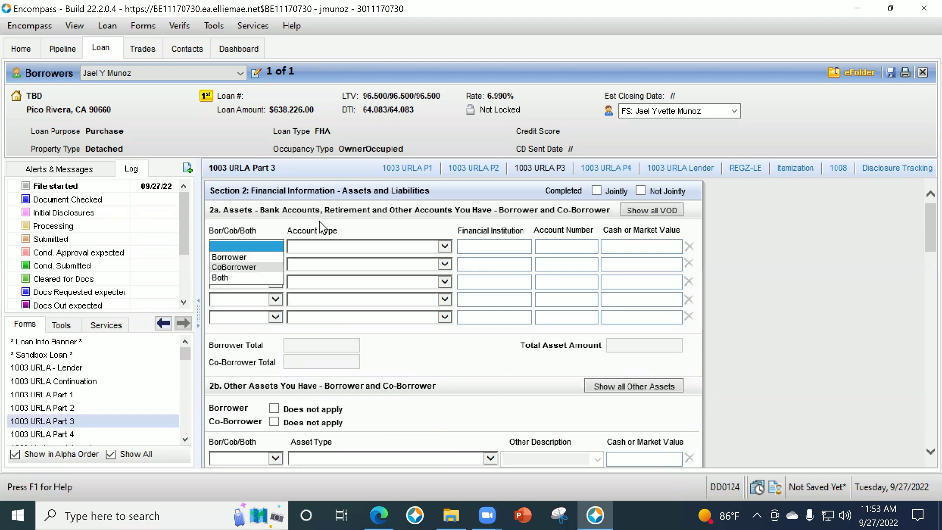
click(317, 247)
click(316, 248)
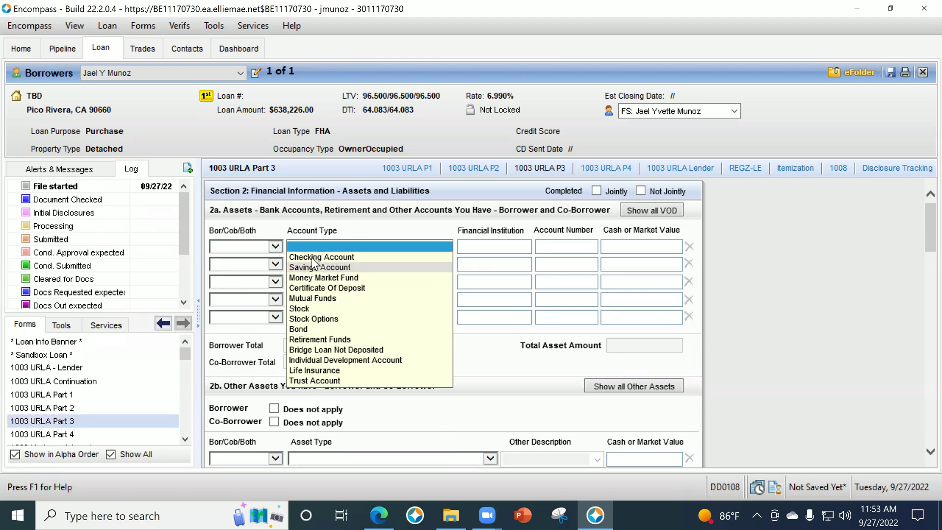
click(469, 246)
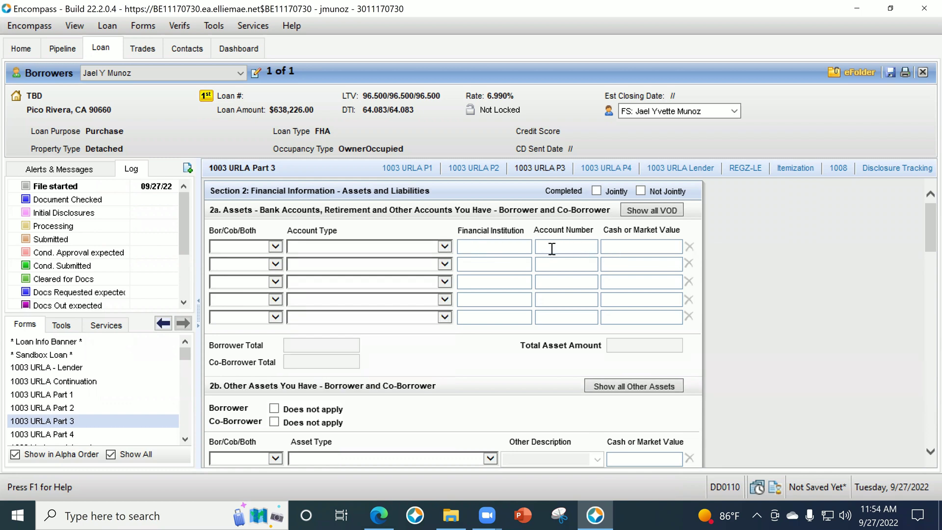
click(553, 244)
Scroll down to section 2b and show the Asset Type choices for other assets.
scroll(810, 299, down, 1)
scroll(579, 325, down, 1)
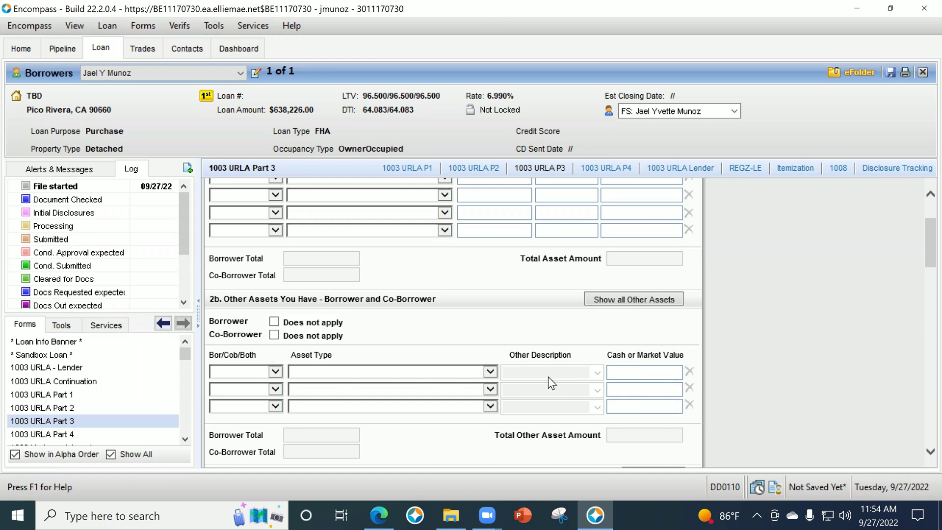
click(342, 373)
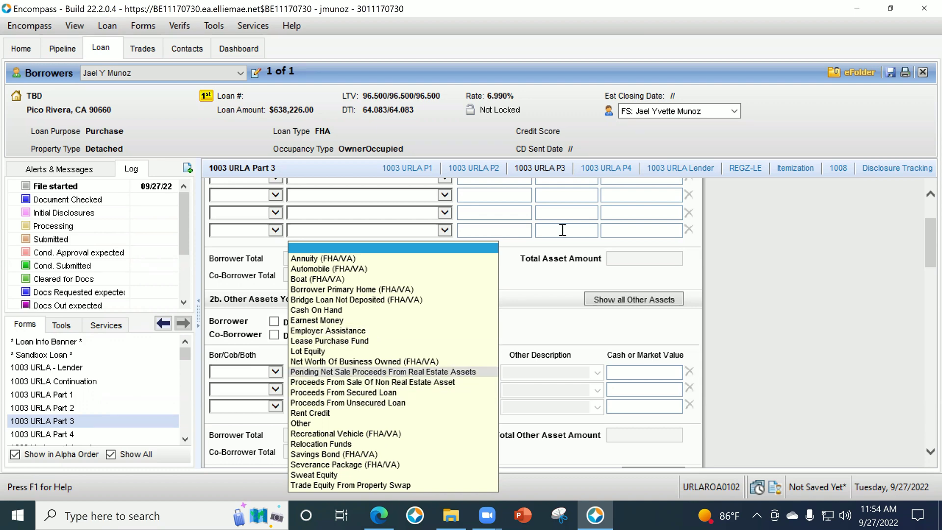
Close the 2b Asset Type lists with nothing selected and scroll down to section 2c Liabilities.
click(783, 328)
scroll(779, 321, up, 3)
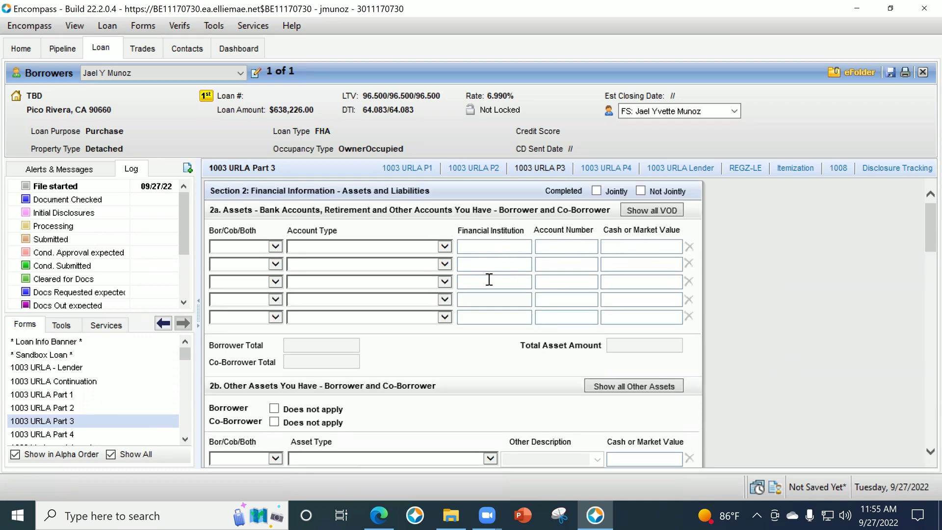
scroll(463, 422, down, 1)
click(318, 417)
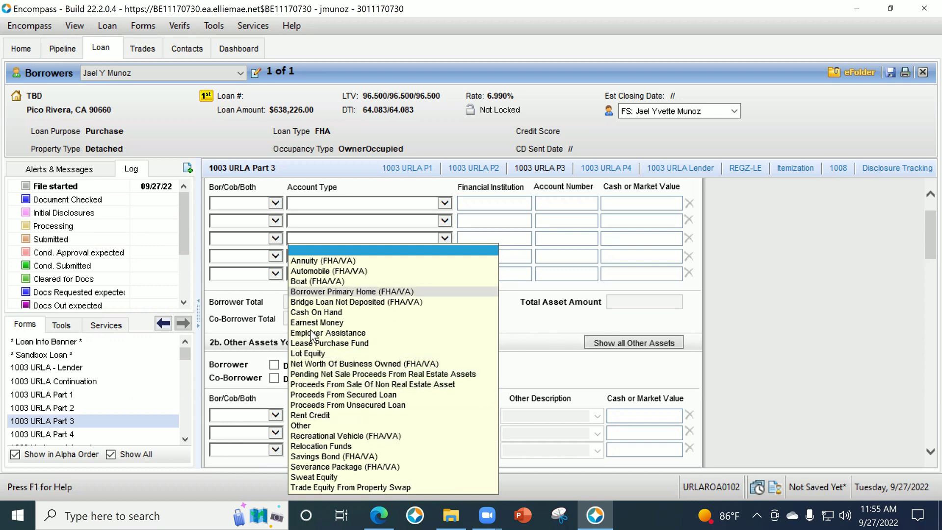
click(783, 344)
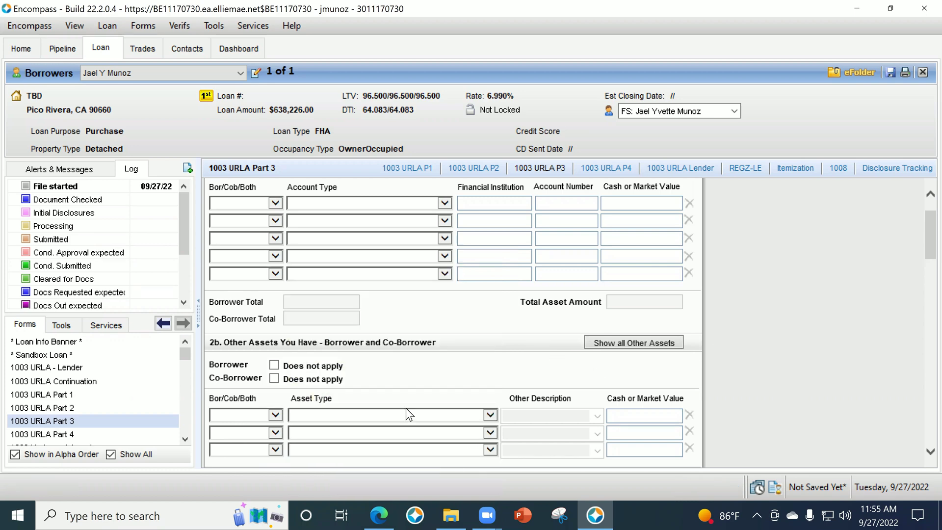
scroll(405, 409, down, 3)
click(322, 328)
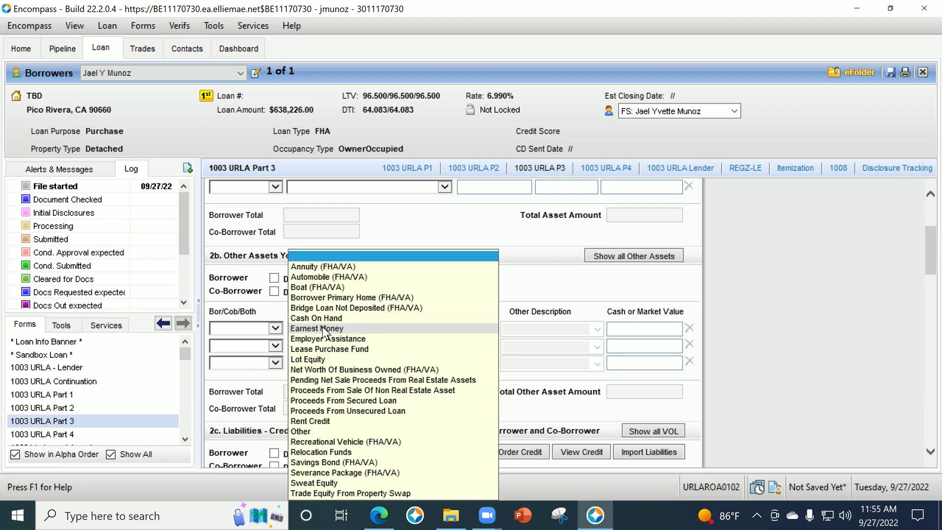
click(836, 338)
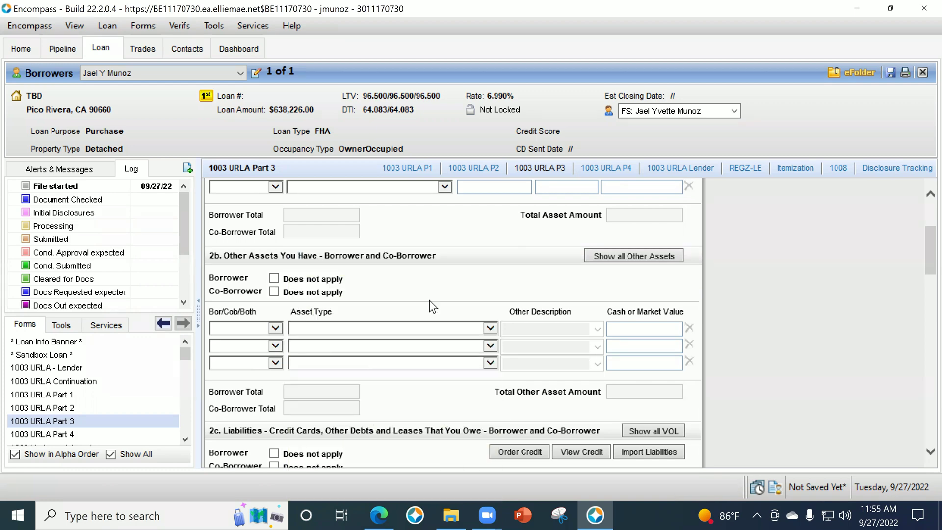
scroll(491, 341, down, 3)
scroll(535, 364, down, 3)
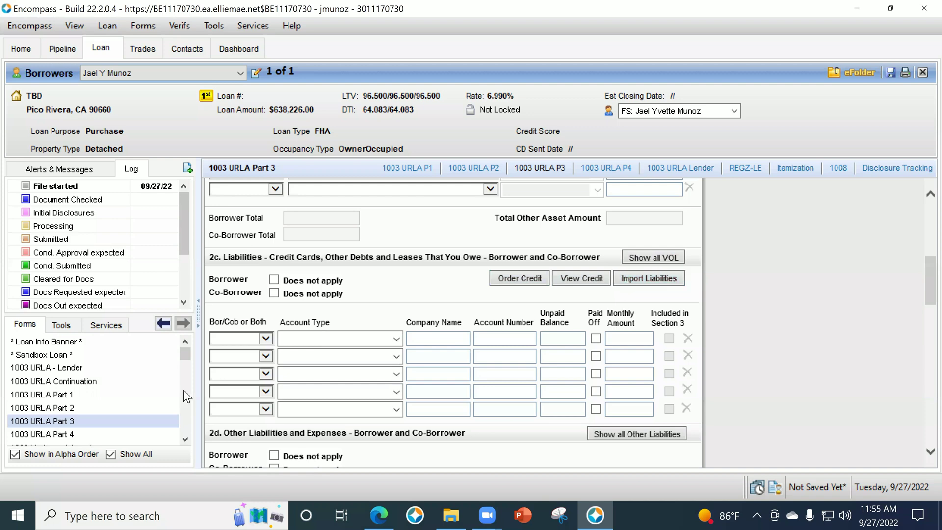
Set the first 2c liability row to Borrower with account type Installment.
scroll(631, 417, down, 6)
scroll(638, 410, down, 2)
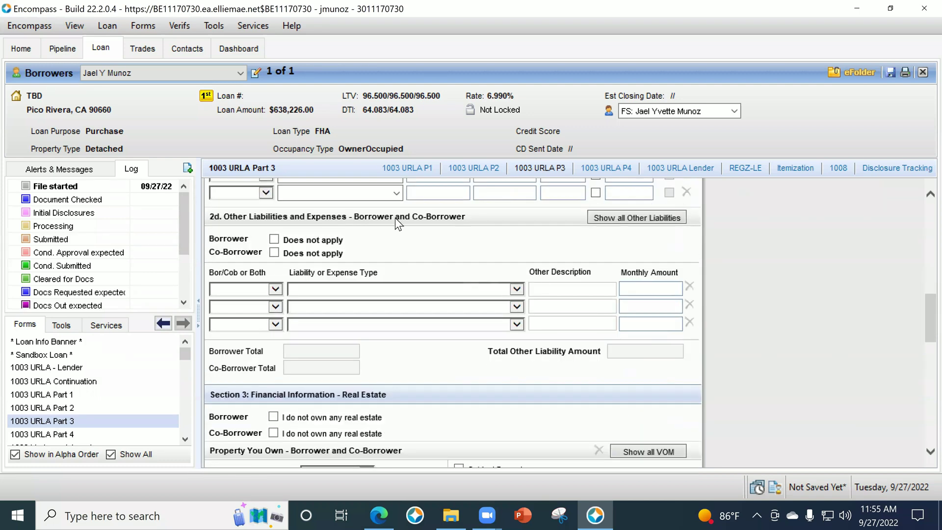
scroll(452, 324, up, 5)
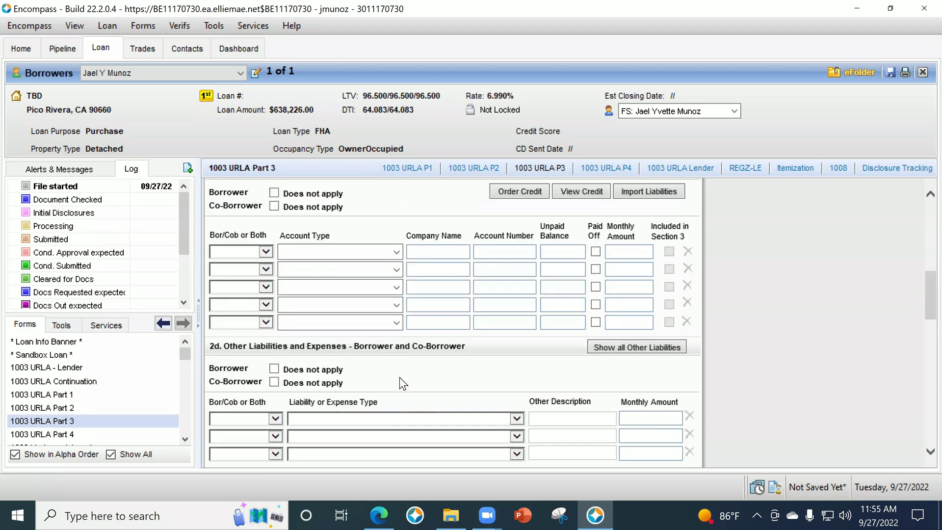
click(266, 251)
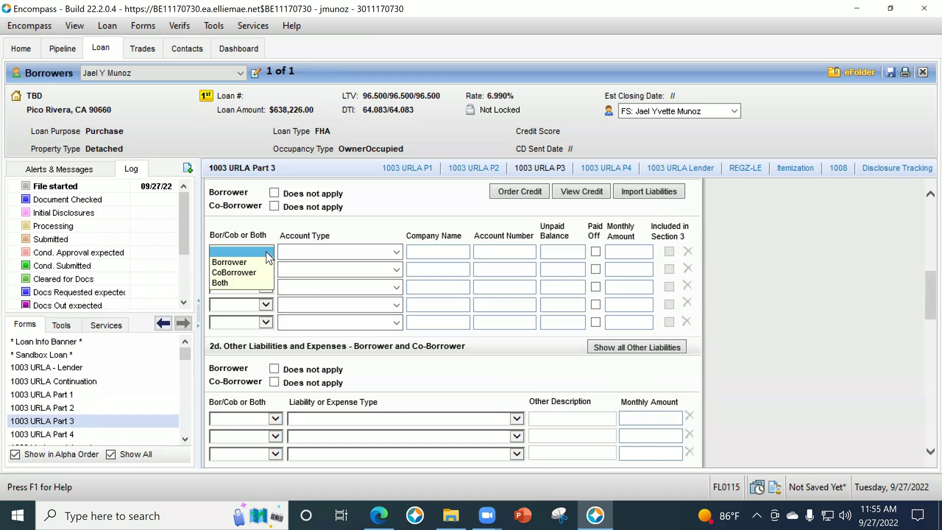
click(246, 263)
click(396, 252)
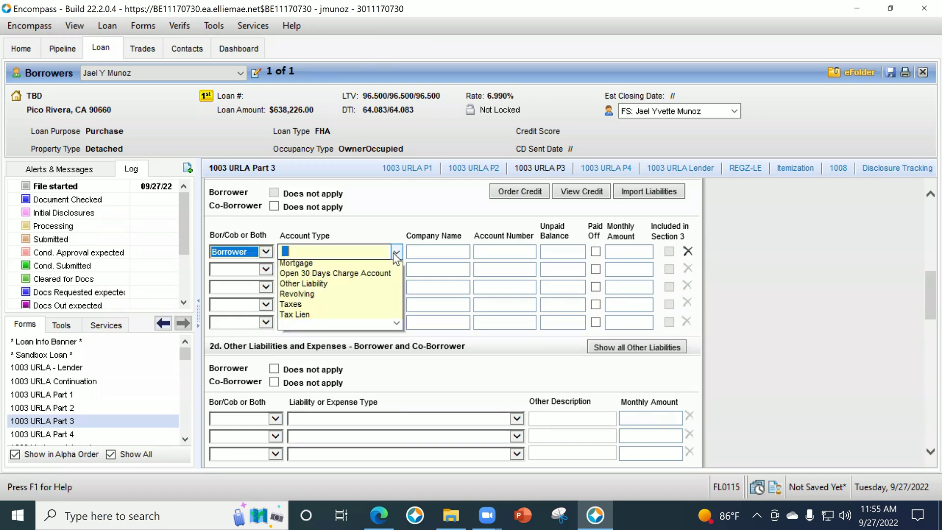
click(397, 253)
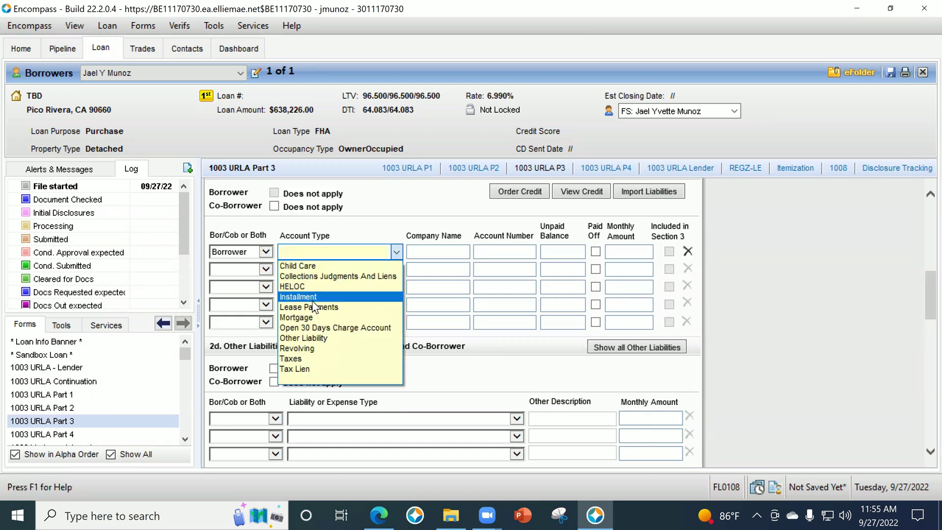
click(312, 297)
Enter creditor COUNTY OF LA, its account number, 750 unpaid balance and 750 monthly amount.
click(439, 253)
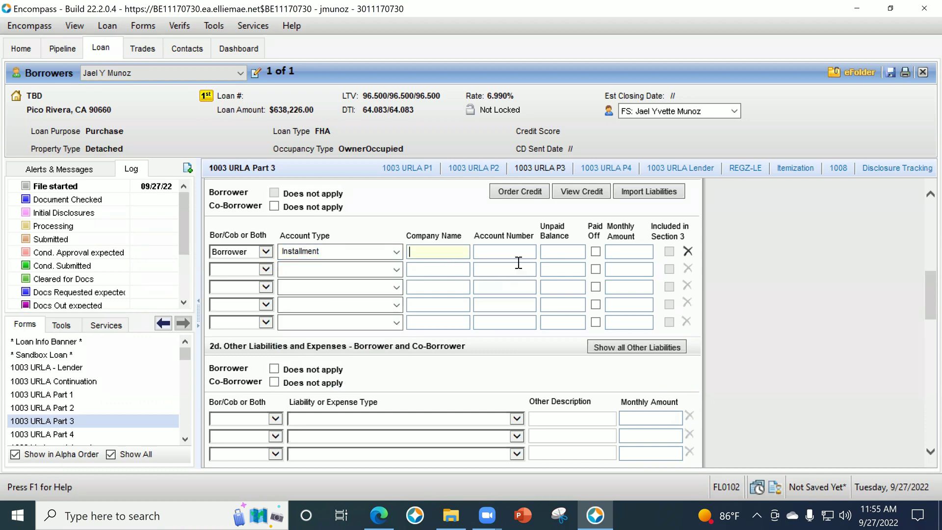
text(Chi)
key(BackSpace)
key(BackSpace)
key(BackSpace)
text(COUNTY OF LA)
key(Tab)
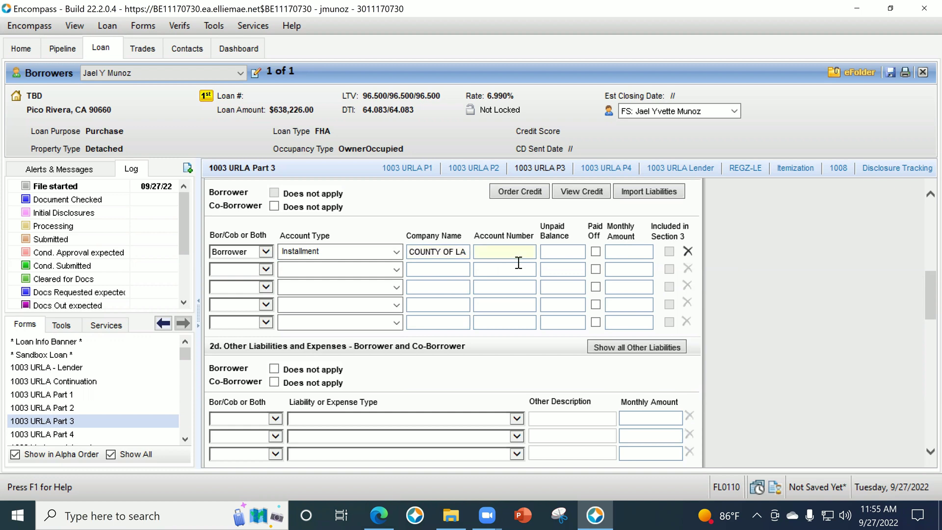
key(Tab)
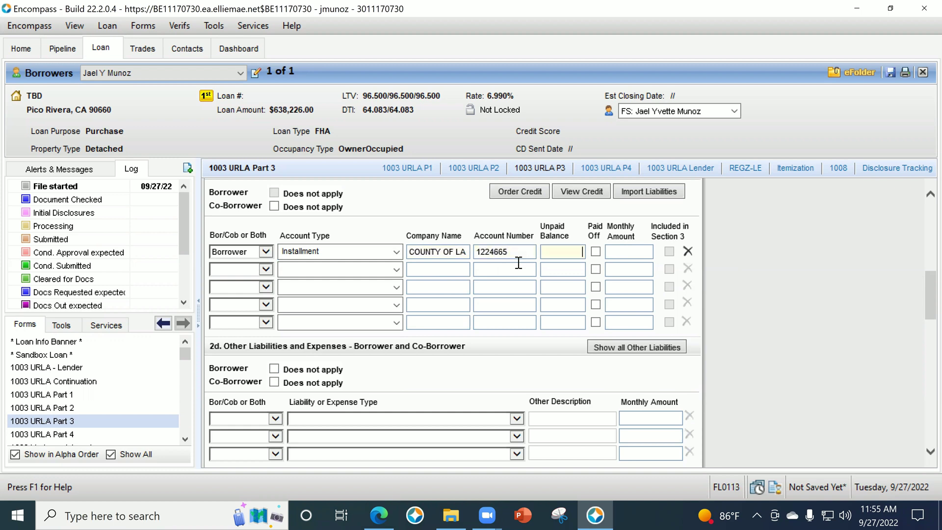
text(750)
key(Tab)
key(Tab)
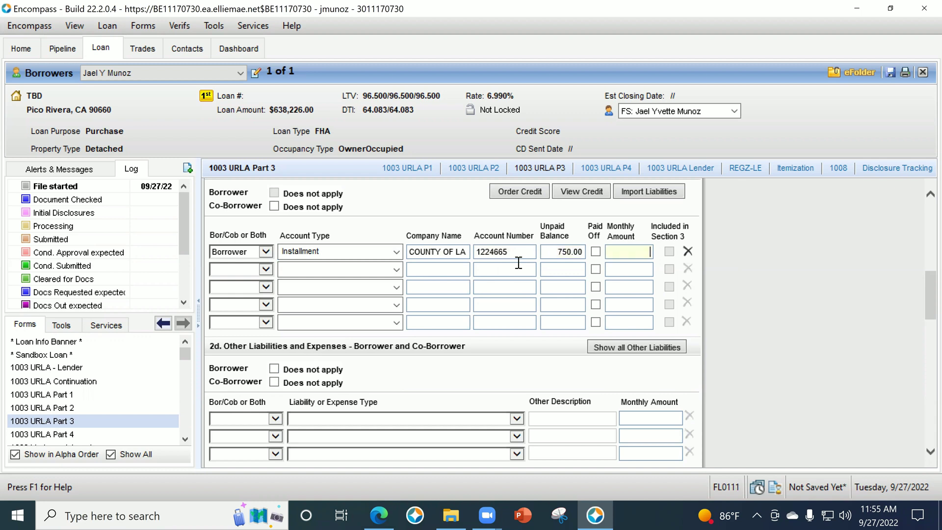
text(750)
key(Tab)
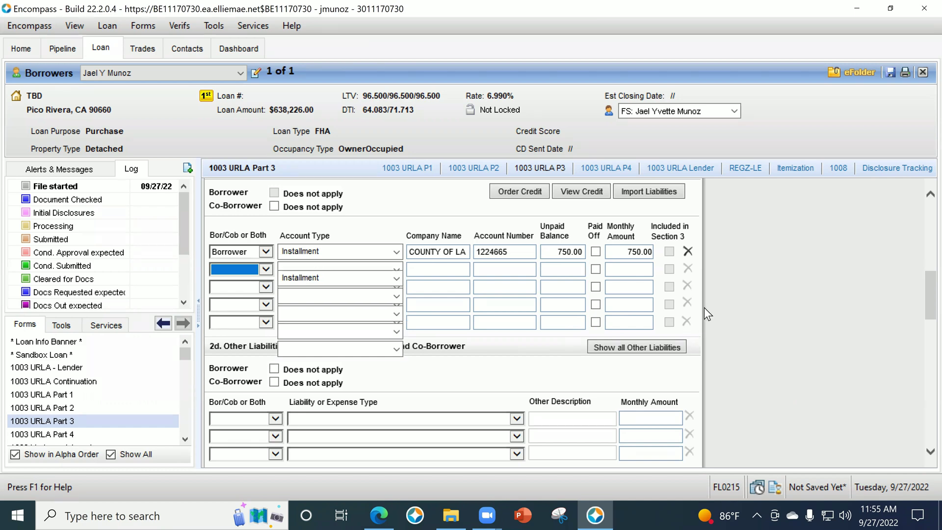
scroll(705, 307, up, 1)
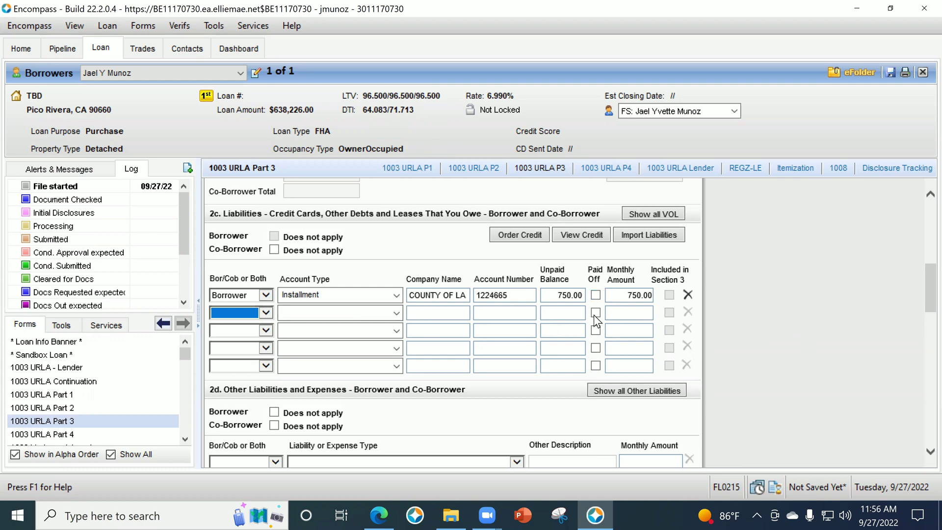
In the VOL details, exclude the COUNTY OF LA debt from the URLA liabilities total.
click(667, 213)
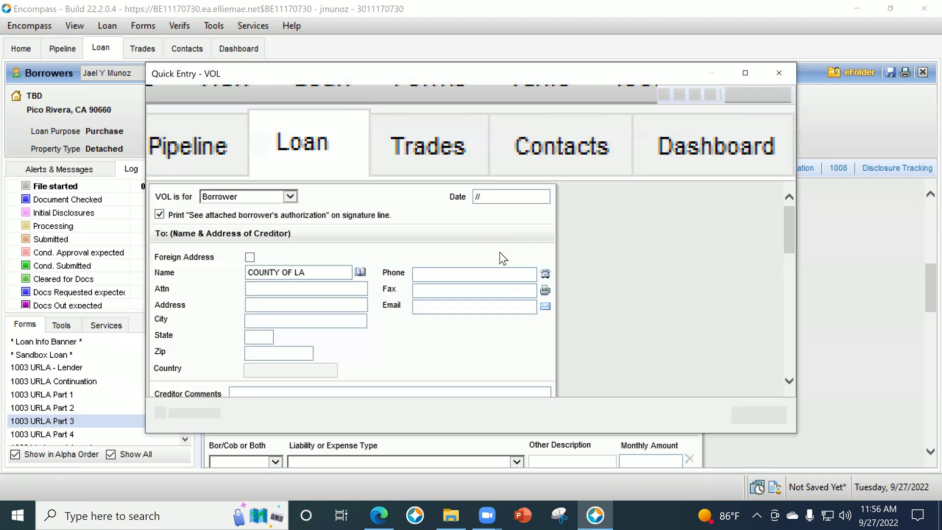
scroll(612, 275, down, 6)
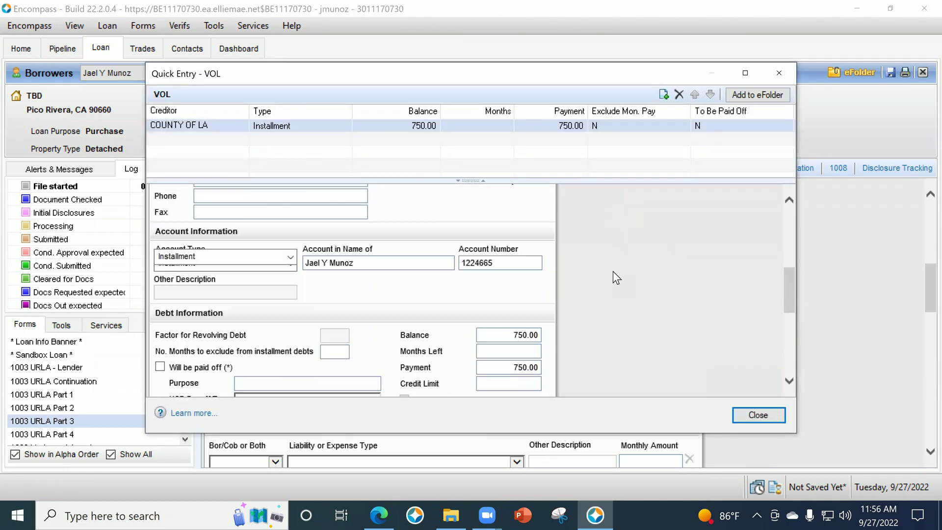
scroll(611, 272, down, 1)
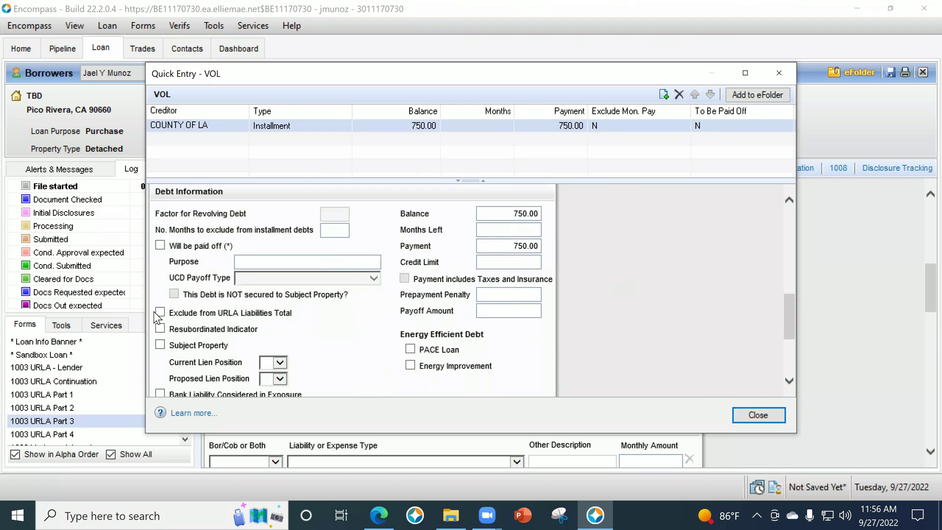
click(160, 313)
scroll(591, 292, up, 5)
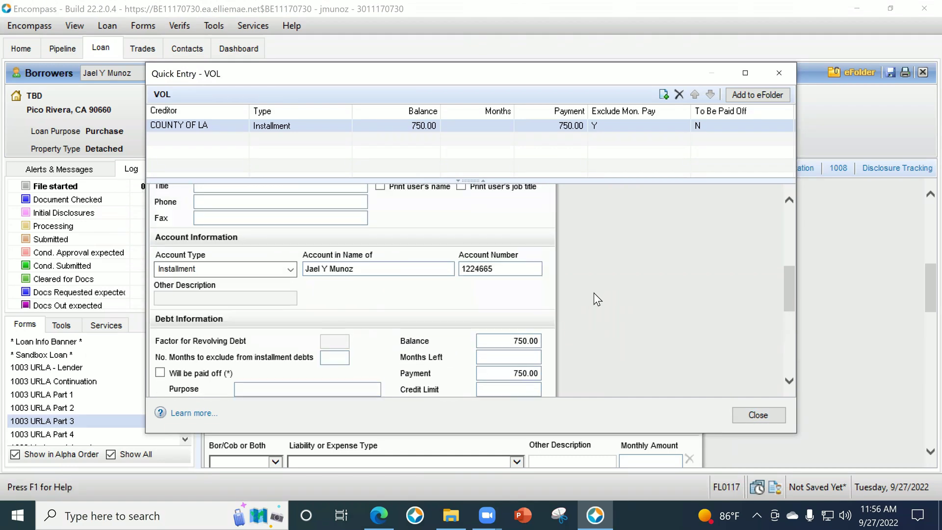
scroll(597, 303, up, 1)
Add the creditor comment 'Placed in other' and close the liability details.
click(345, 274)
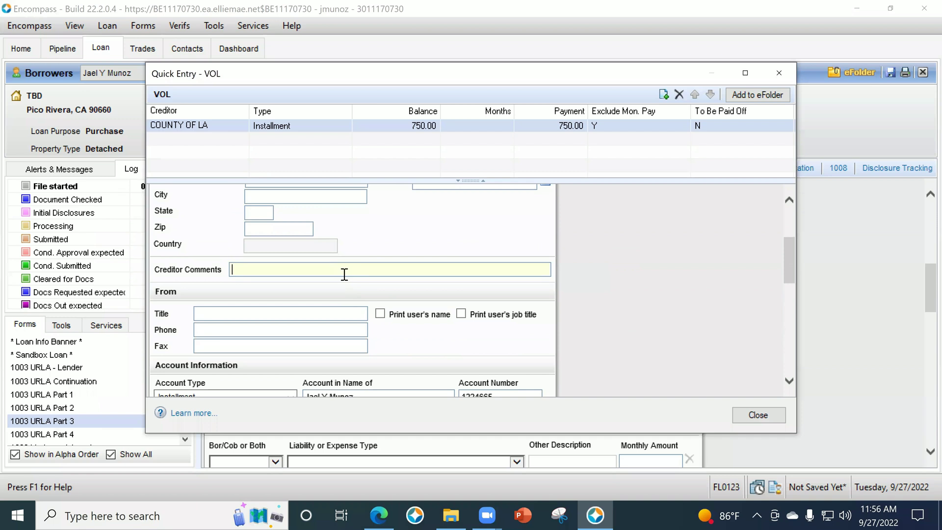
text(Placen in)
key(BackSpace)
key(BackSpace)
key(BackSpace)
key(BackSpace)
key(BackSpace)
text(d o)
key(BackSpace)
text(in other)
click(758, 414)
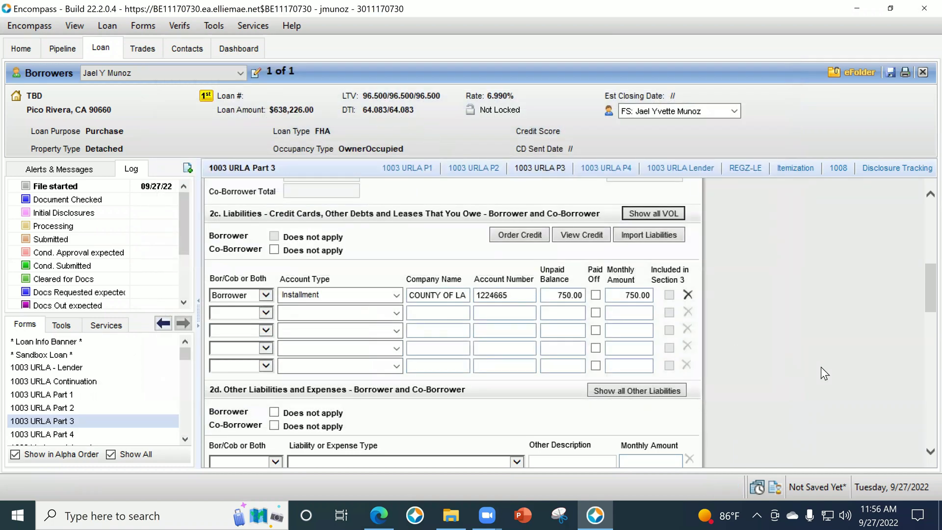
Add a Borrower Child Support row in section 2d, then begin Import Liabilities.
scroll(808, 355, down, 3)
click(282, 375)
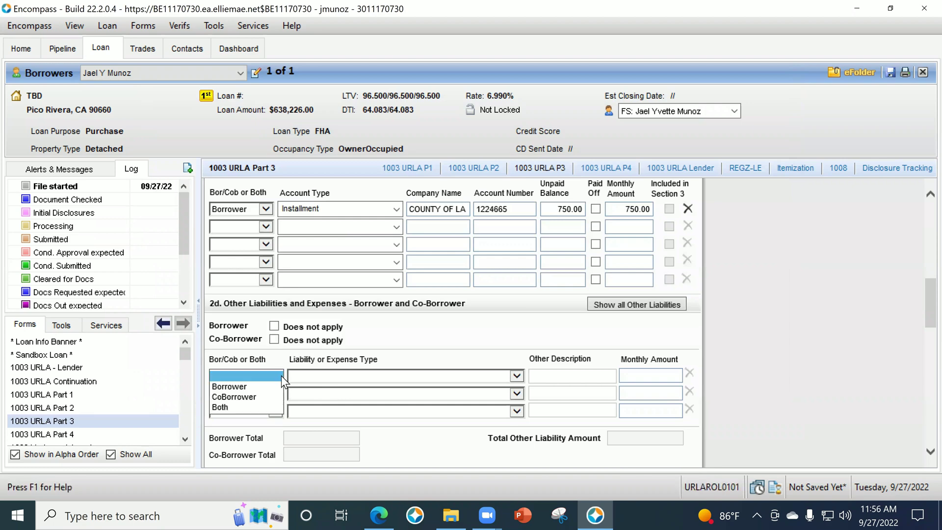
click(275, 383)
click(312, 375)
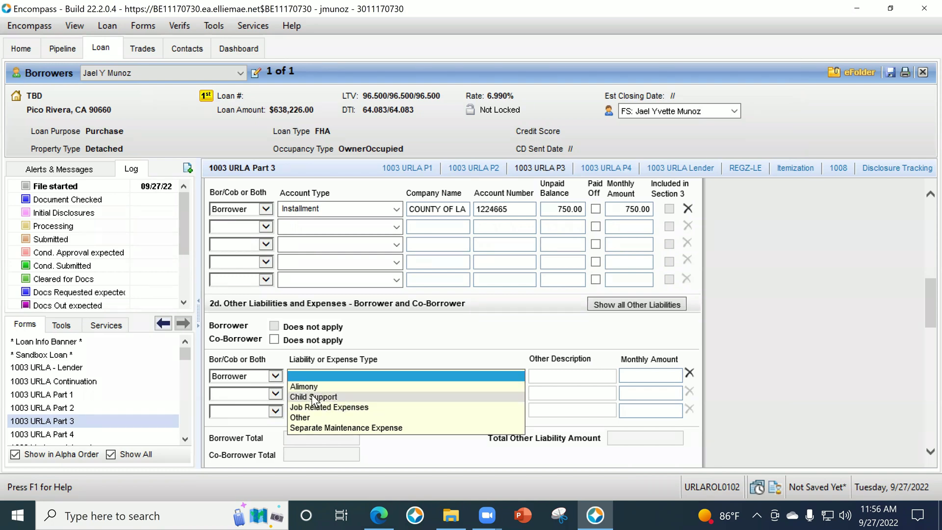
click(314, 397)
scroll(707, 319, up, 1)
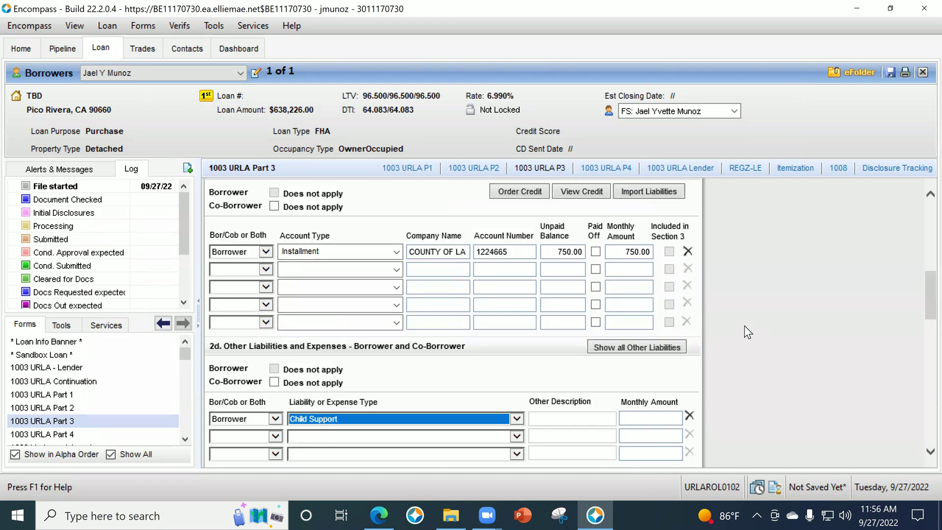
click(647, 192)
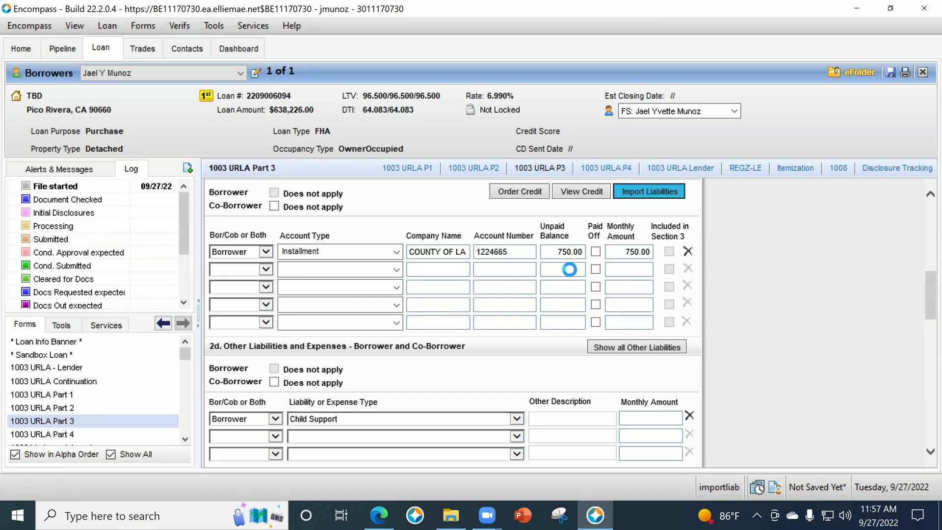
click(690, 427)
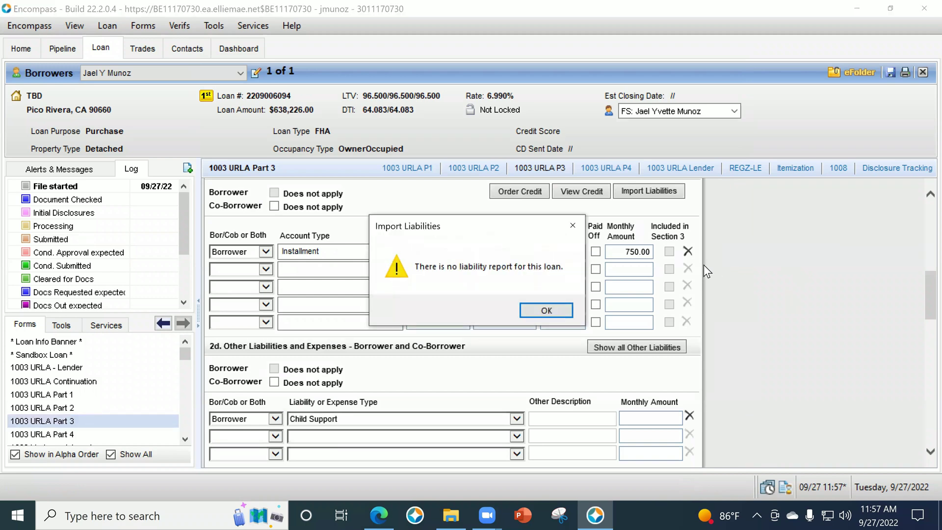
click(542, 309)
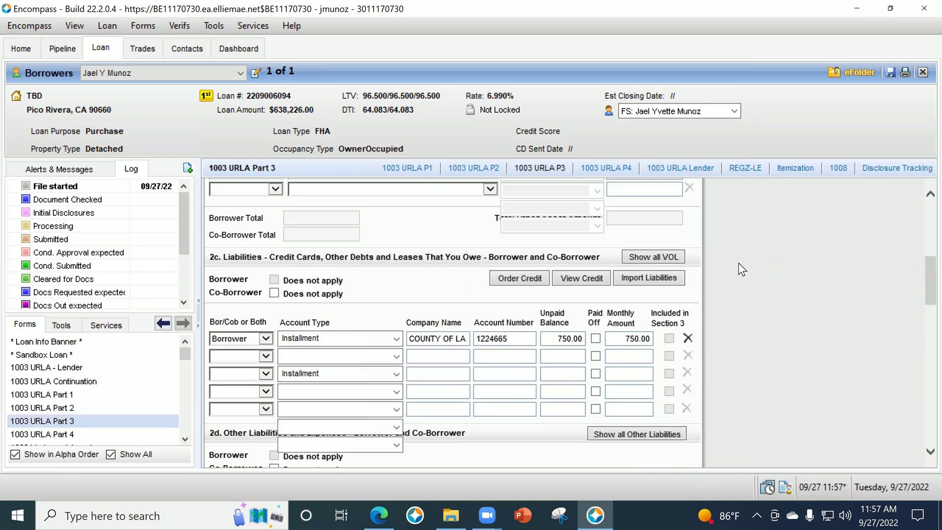
scroll(738, 263, up, 3)
click(662, 303)
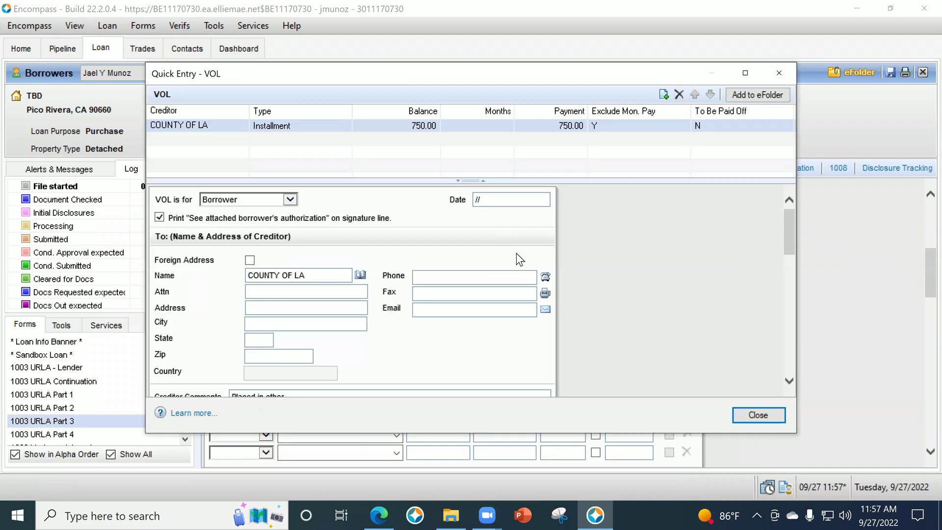
scroll(638, 278, down, 8)
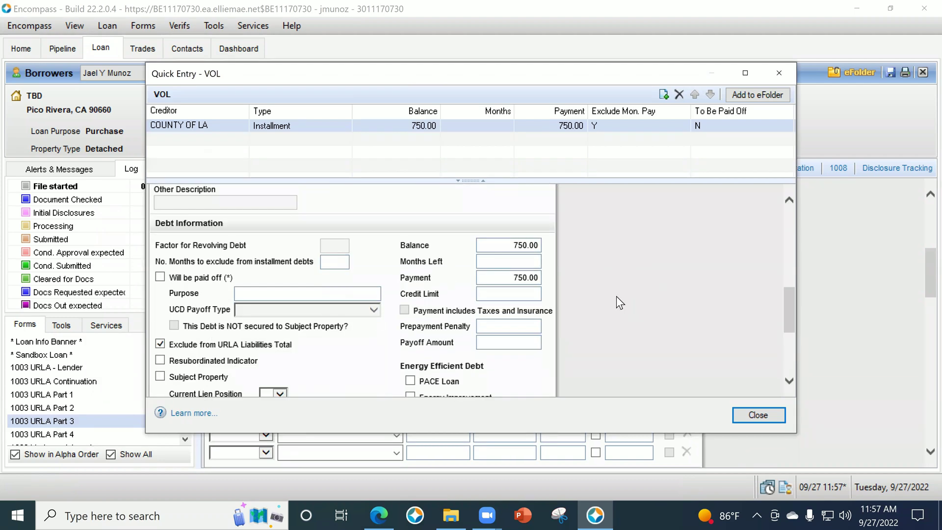
click(779, 73)
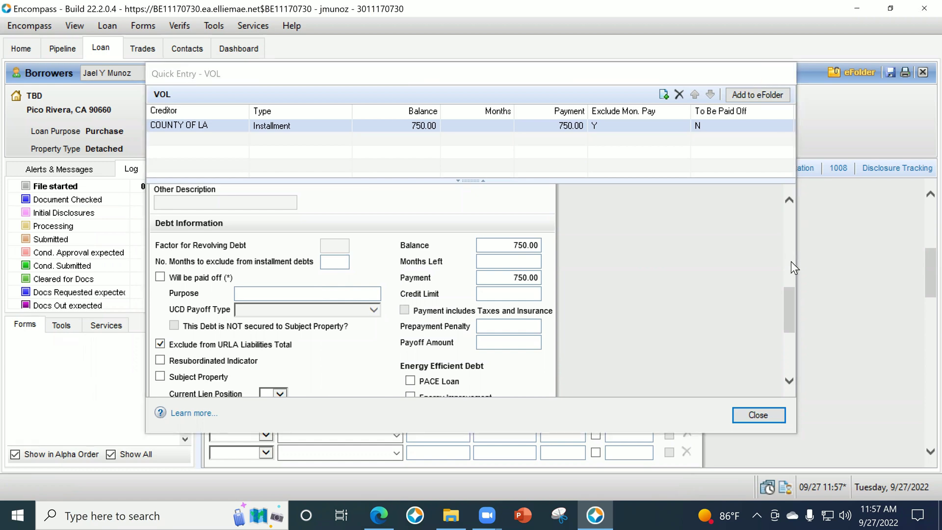
scroll(787, 370, down, 3)
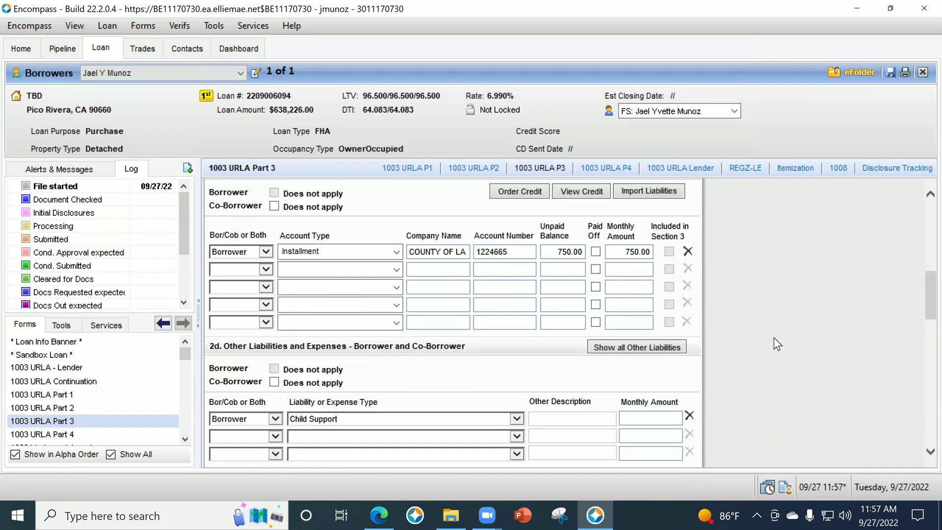
Give the Child Support expense a 750 monthly amount.
click(633, 418)
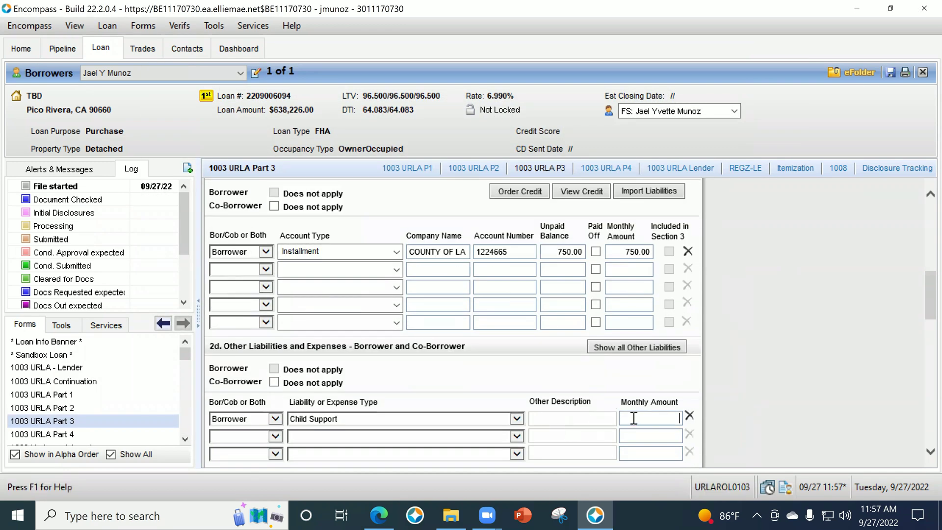
text(750)
key(Tab)
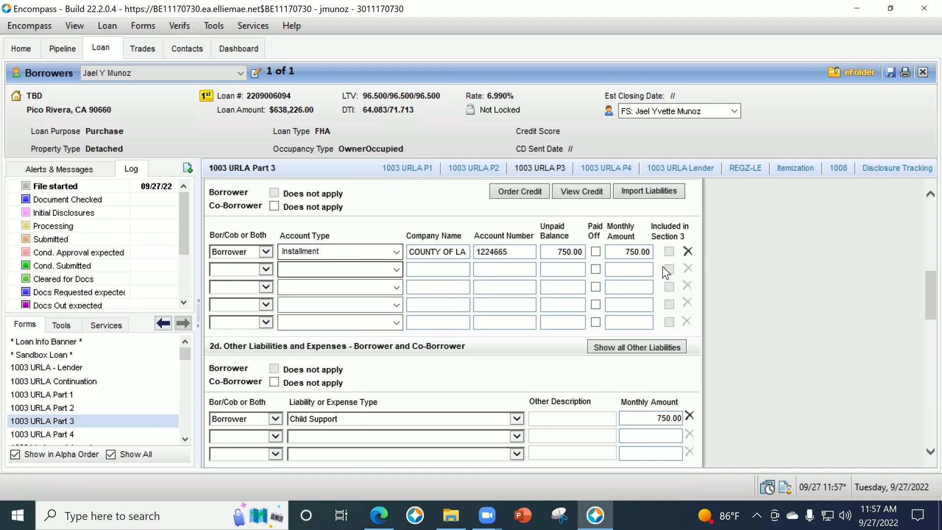
Rename the COUNTY OF LA installment debt to Car Payment with a 5000 unpaid balance.
click(425, 252)
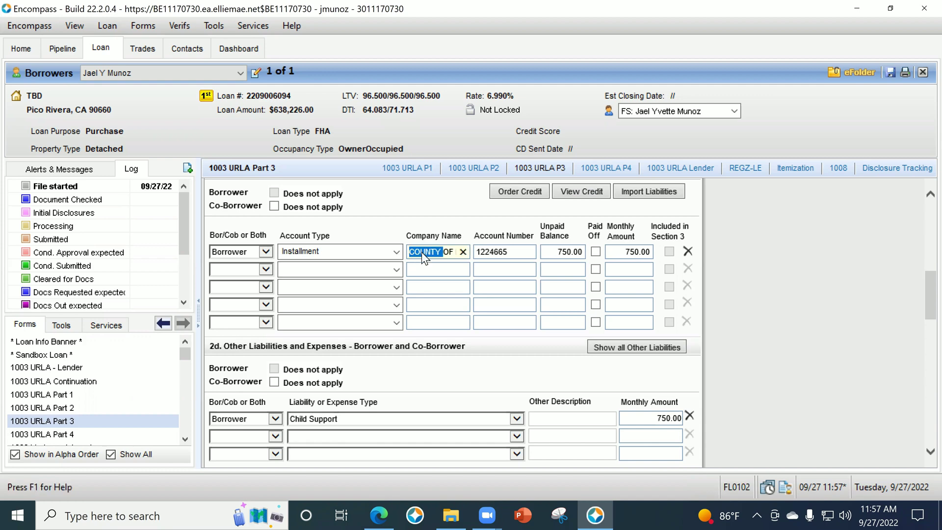
key(BackSpace)
key(BackSpace)
key(BackSpace)
key(BackSpace)
key(BackSpace)
key(BackSpace)
key(BackSpace)
key(BackSpace)
key(BackSpace)
key(BackSpace)
key(BackSpace)
key(BackSpace)
text(Car Payment)
key(Tab)
key(Tab)
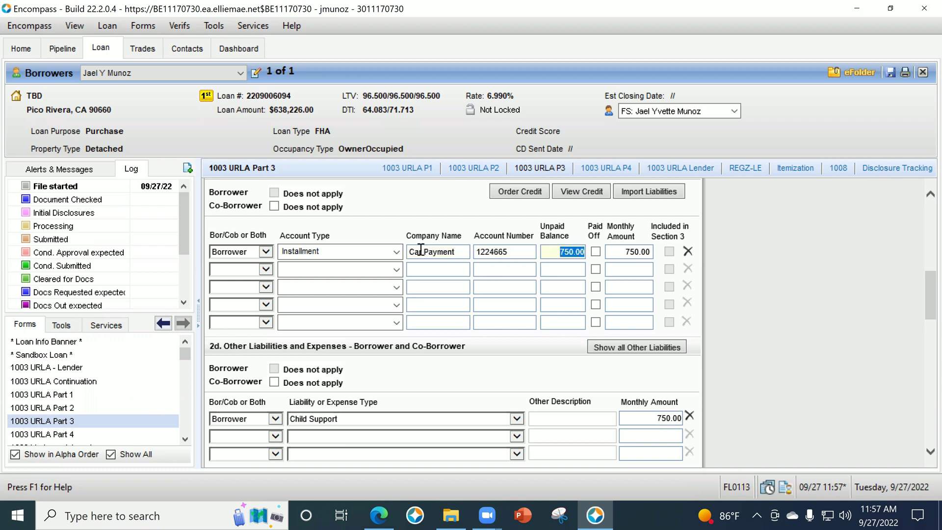
text(5000)
key(Tab)
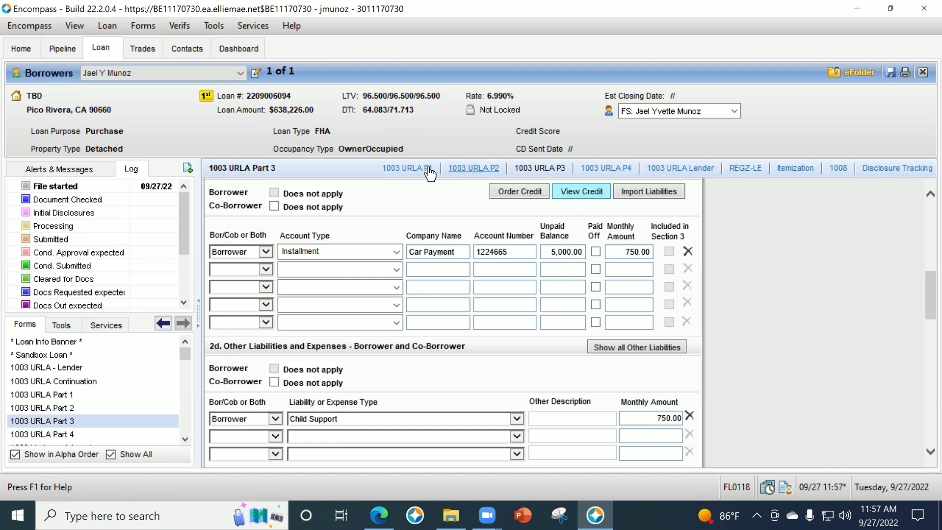
scroll(543, 252, up, 1)
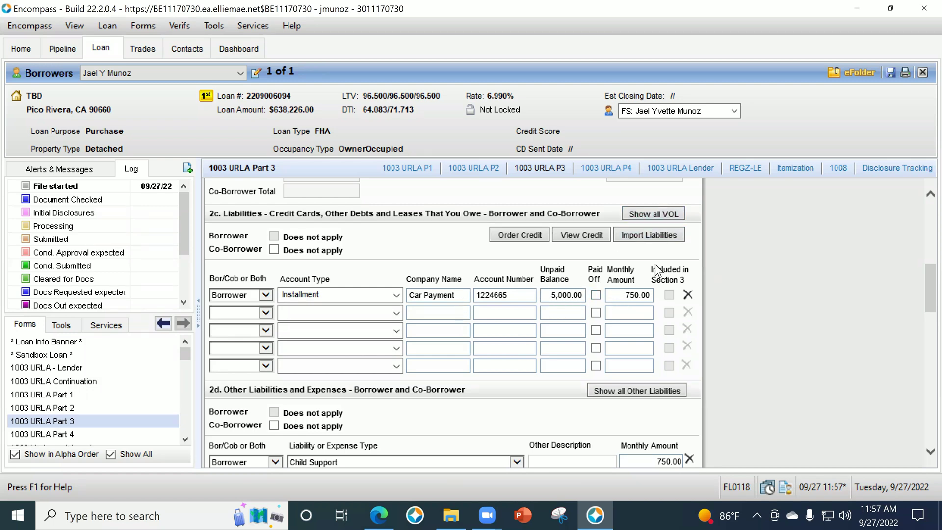
In the Car Payment VOL details, uncheck Exclude from URLA Liabilities Total and enter 10 months to exclude.
click(658, 215)
scroll(658, 222, down, 2)
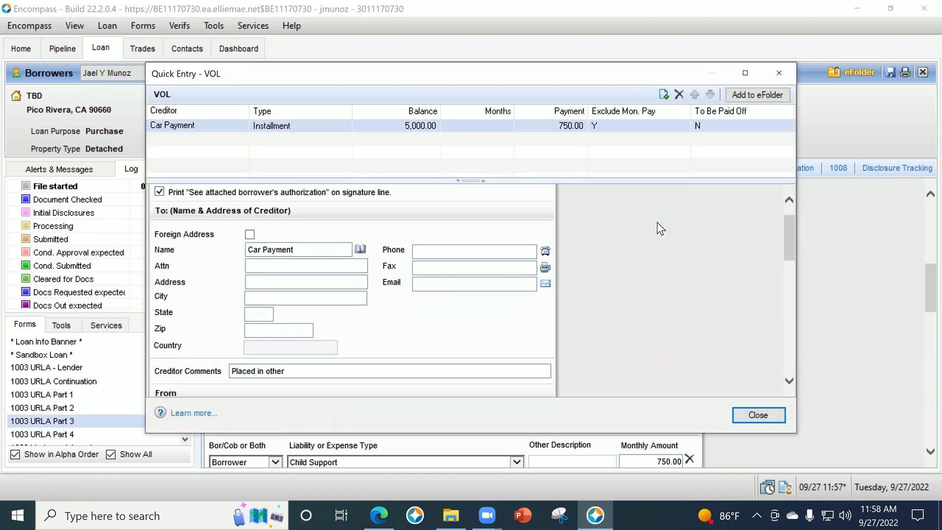
scroll(658, 225, down, 6)
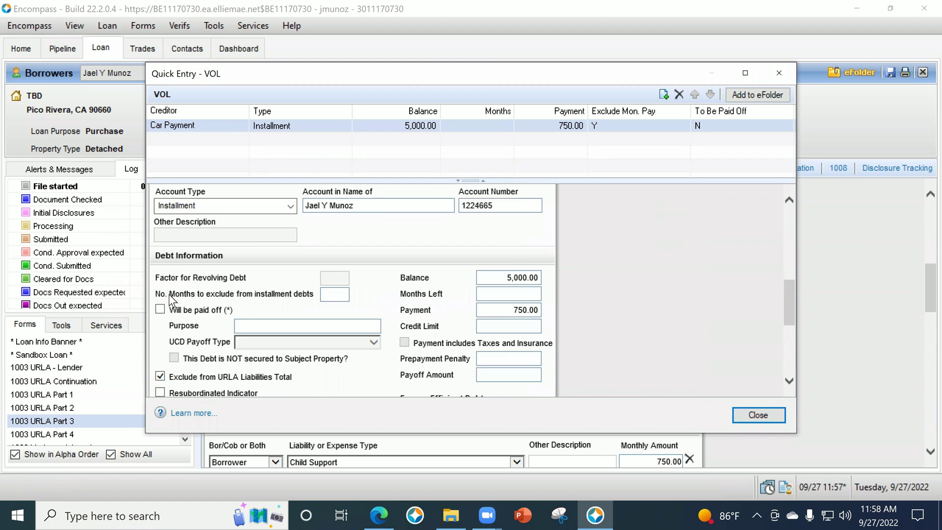
click(160, 376)
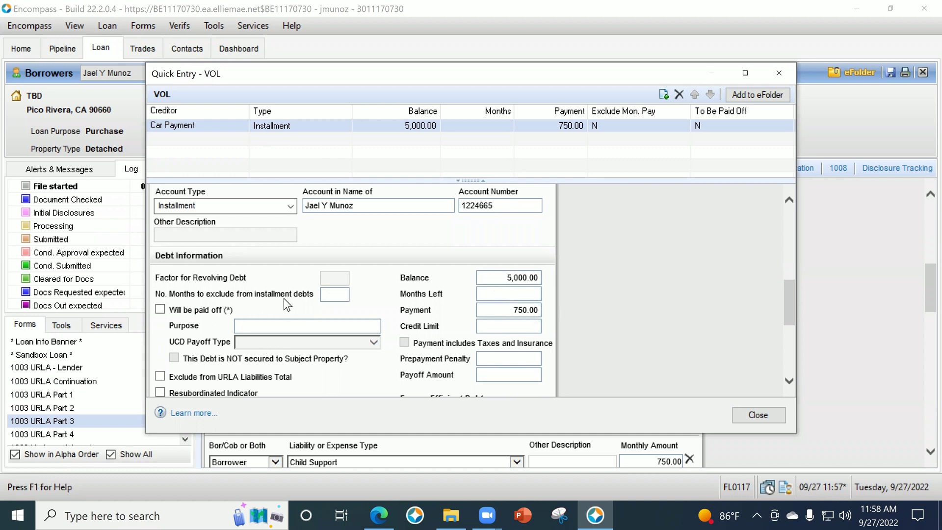
click(327, 294)
text(10)
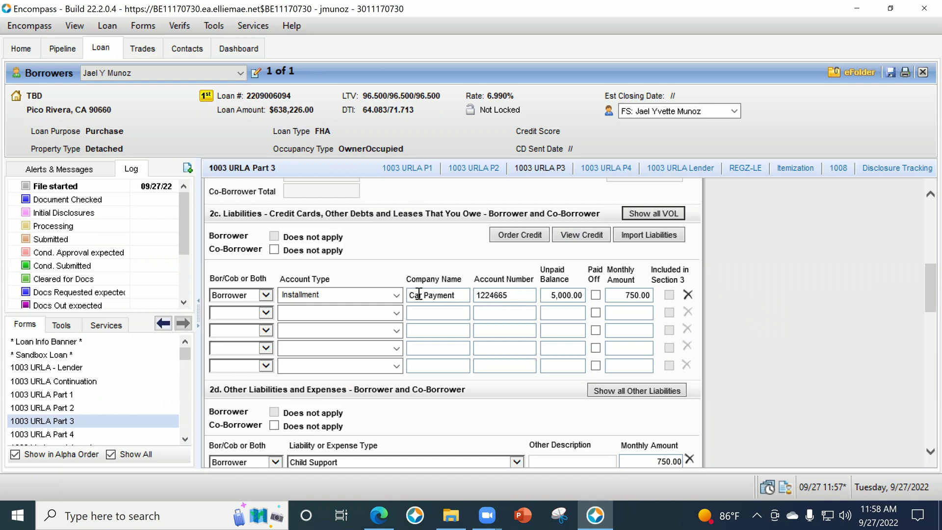
Change Car Payment to Lease Payments, delete its 10 months to exclude, and close Quick Entry - VOL.
click(395, 295)
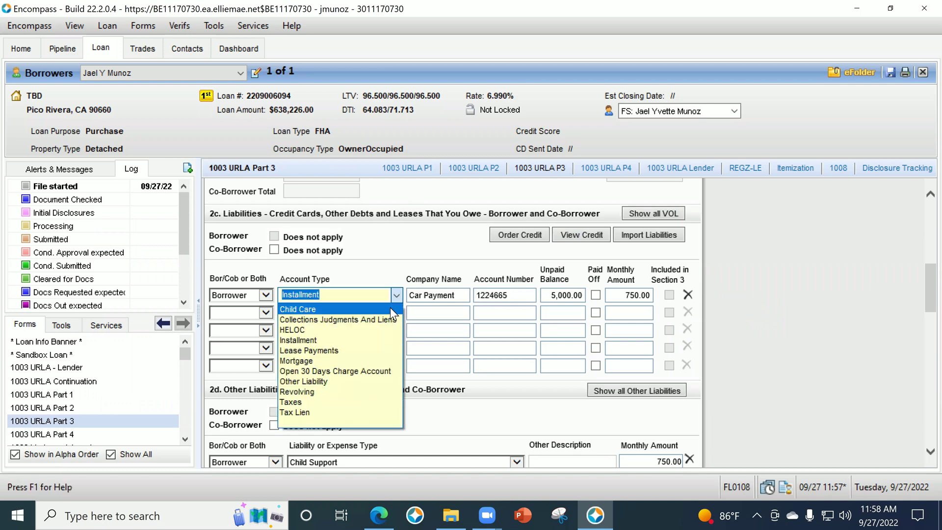
click(357, 350)
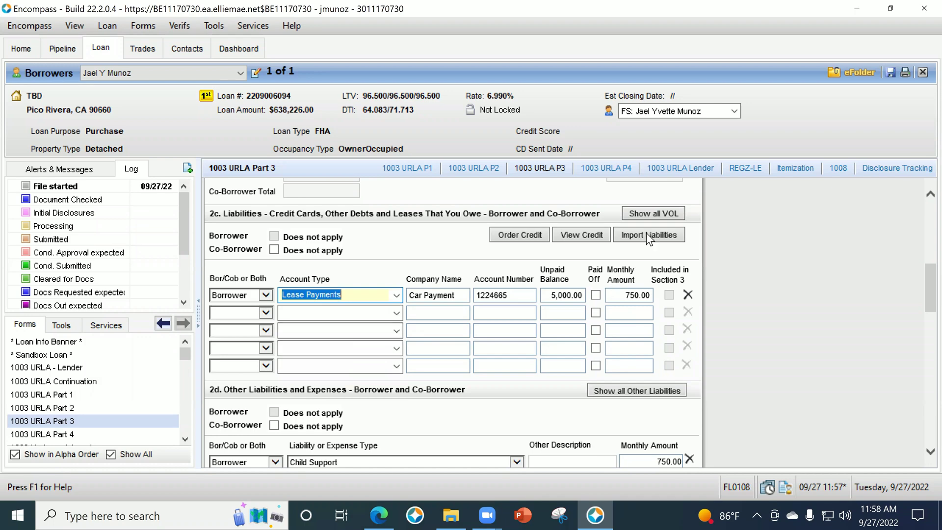
click(671, 218)
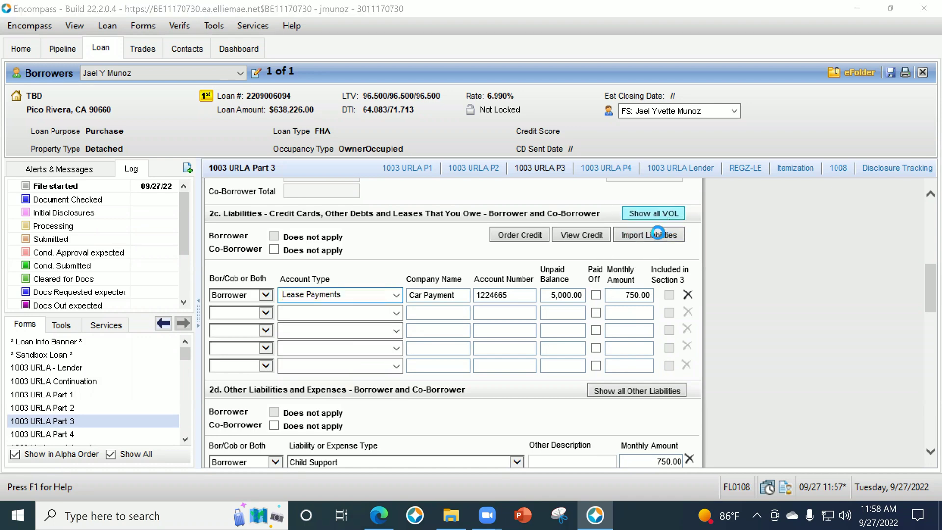
scroll(591, 285, down, 5)
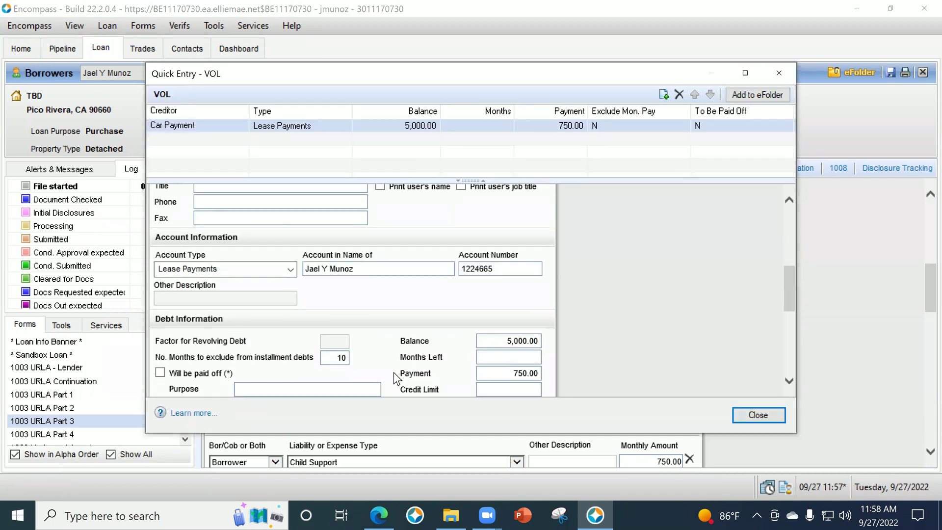
click(342, 357)
key(Delete)
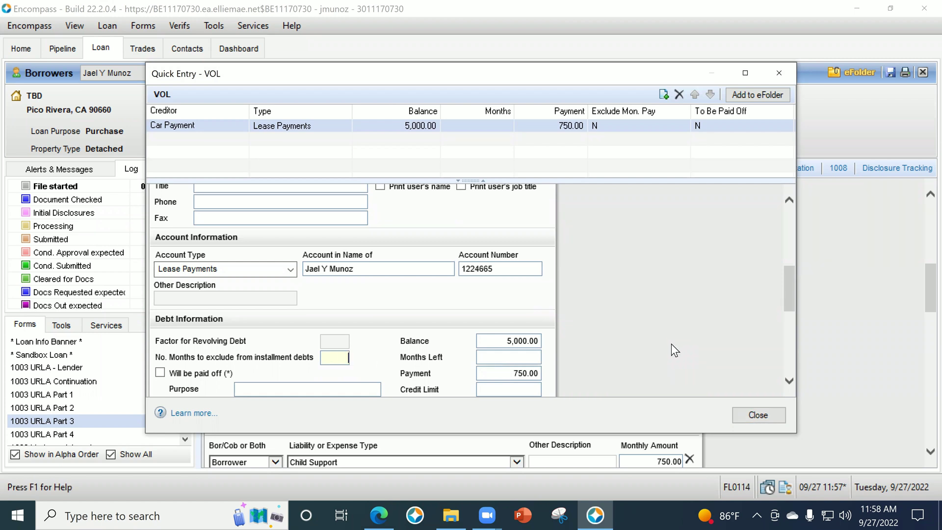
click(523, 358)
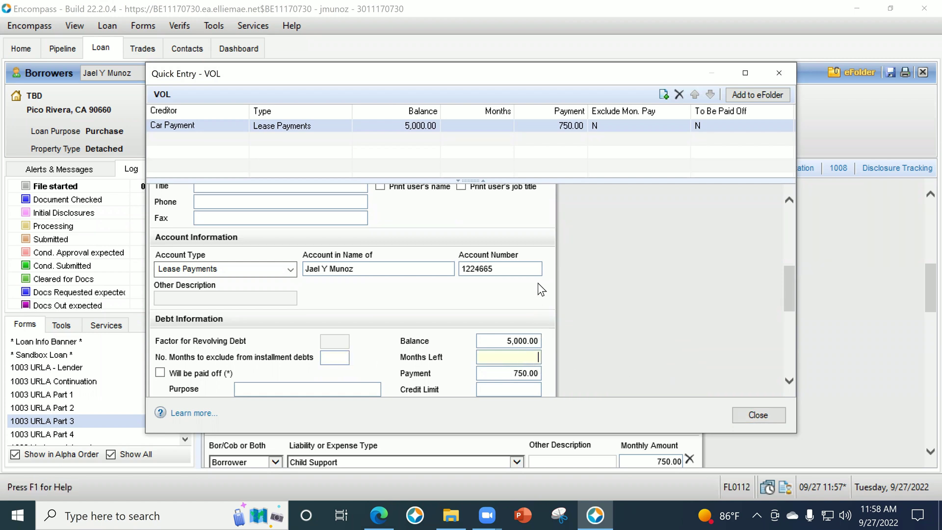
click(519, 372)
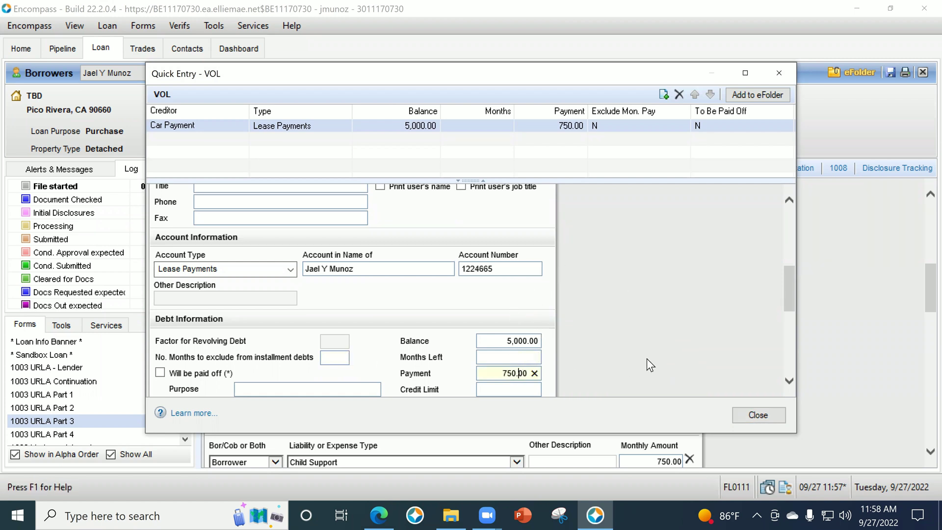
scroll(662, 324, down, 3)
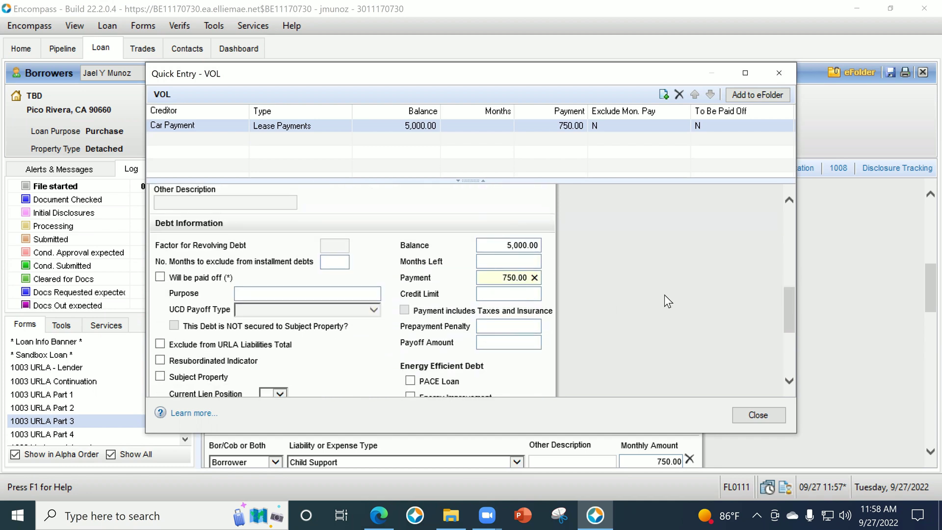
click(760, 414)
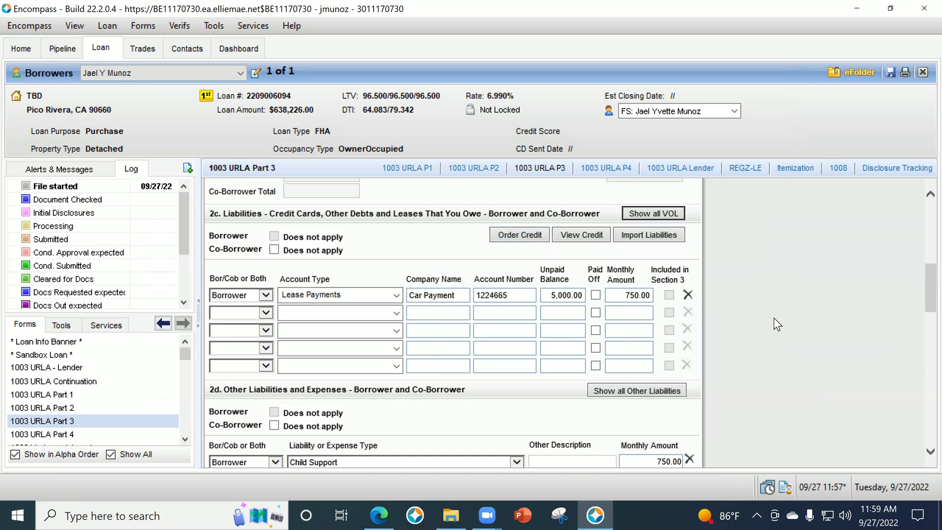
Scroll down to Section 3 Property You Own and choose Borrower in the first property's Owned by field.
scroll(777, 325, down, 3)
scroll(778, 309, down, 2)
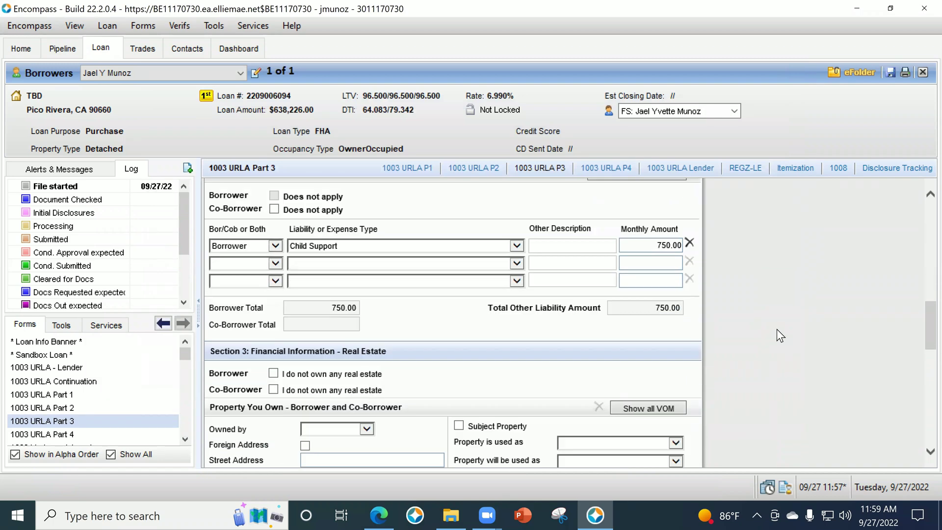
scroll(779, 325, down, 1)
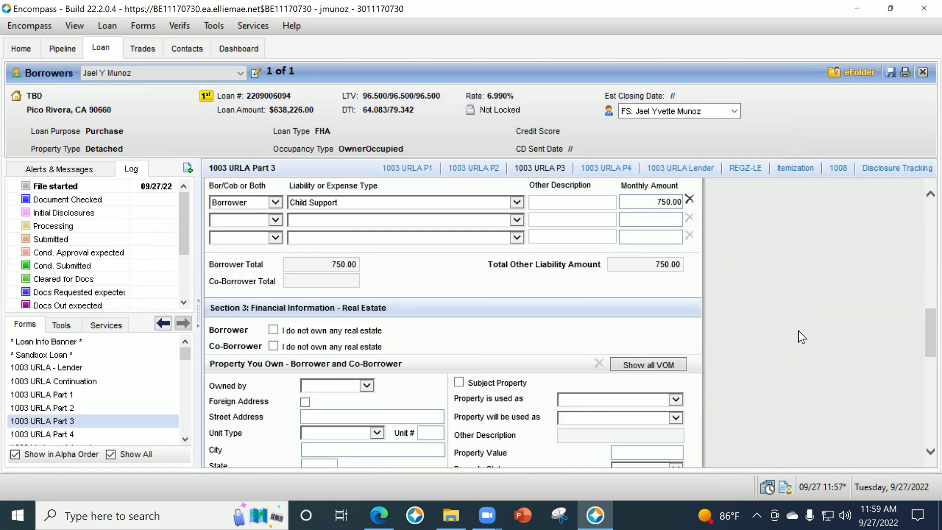
scroll(801, 337, down, 1)
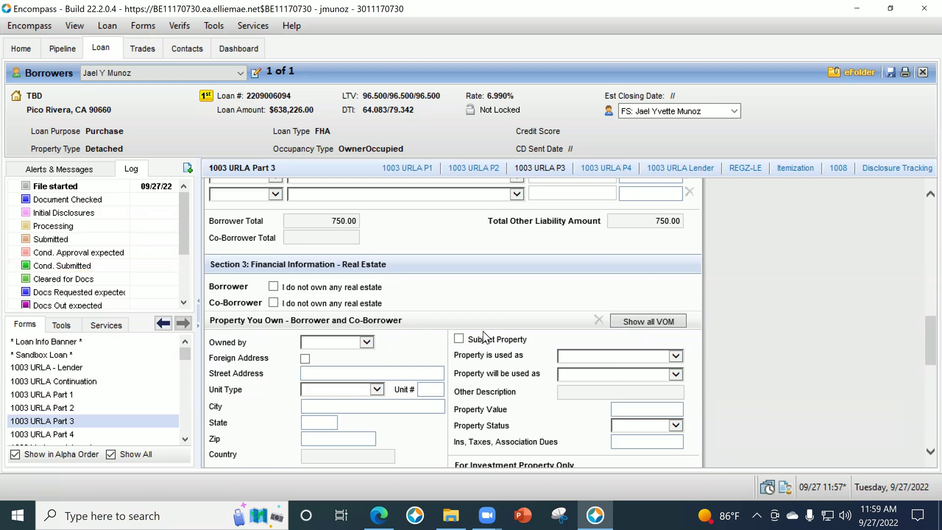
scroll(576, 346, down, 1)
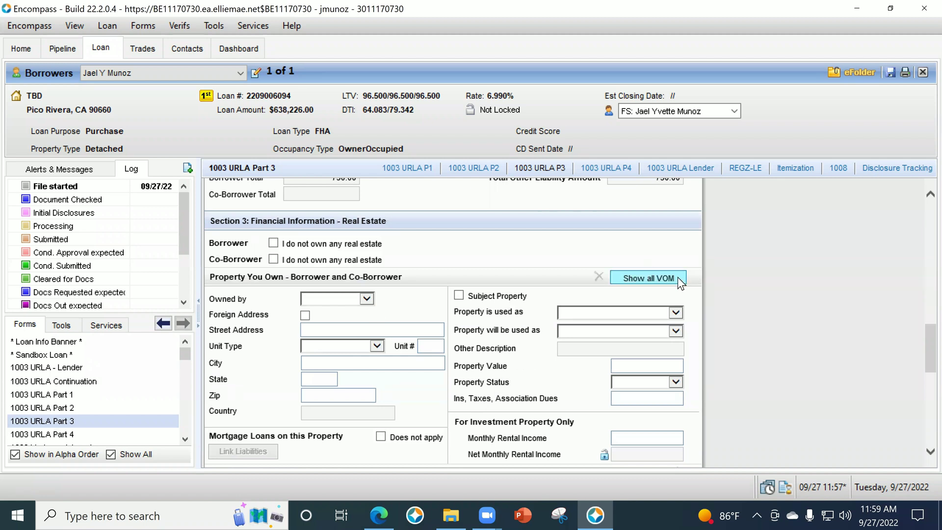
scroll(357, 324, down, 1)
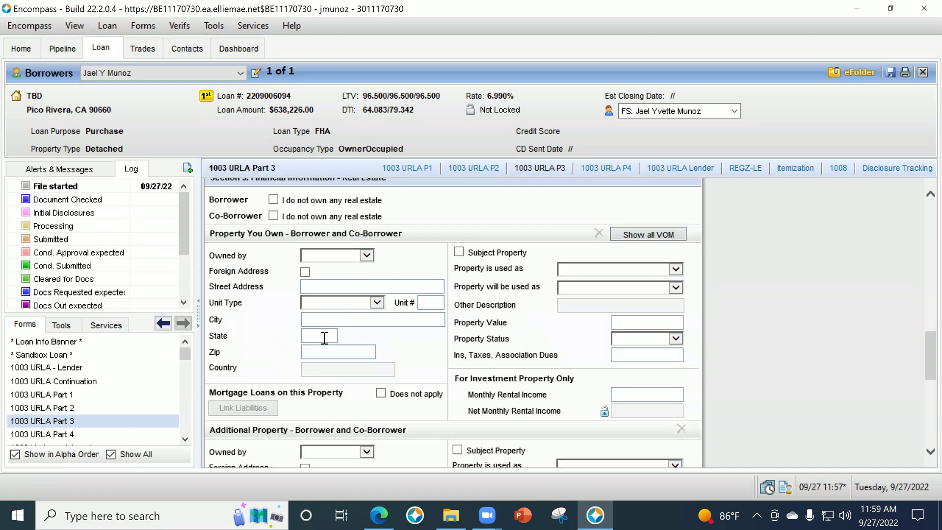
click(328, 256)
click(330, 266)
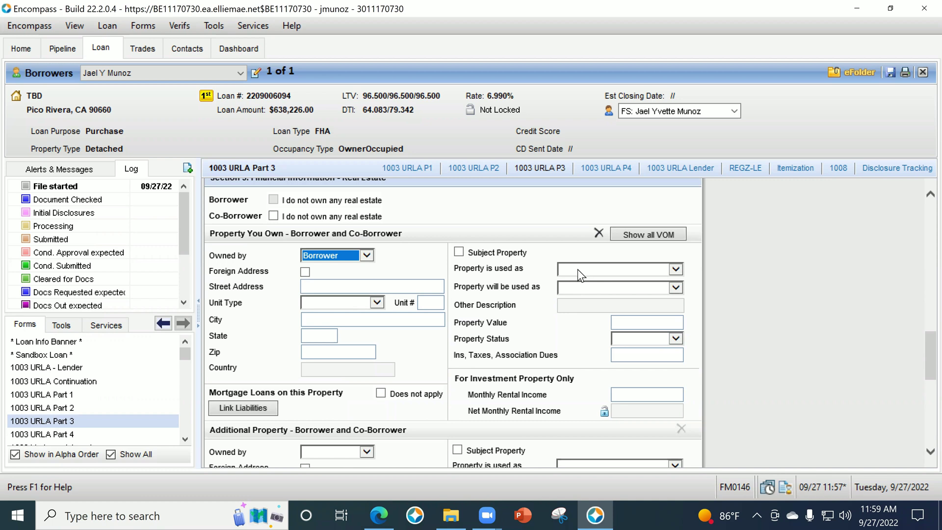
Set the property's current use to Primary Residence and its intended use to Investment.
click(599, 271)
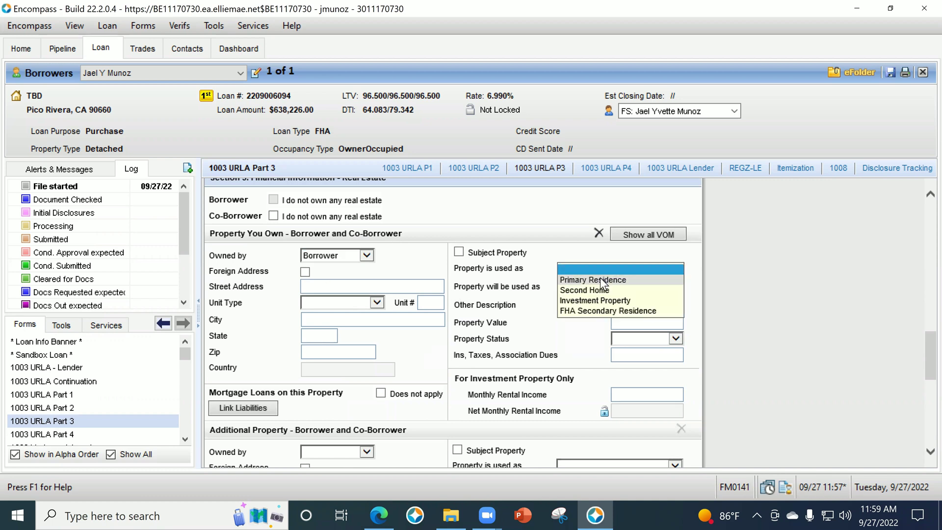
click(600, 284)
click(600, 288)
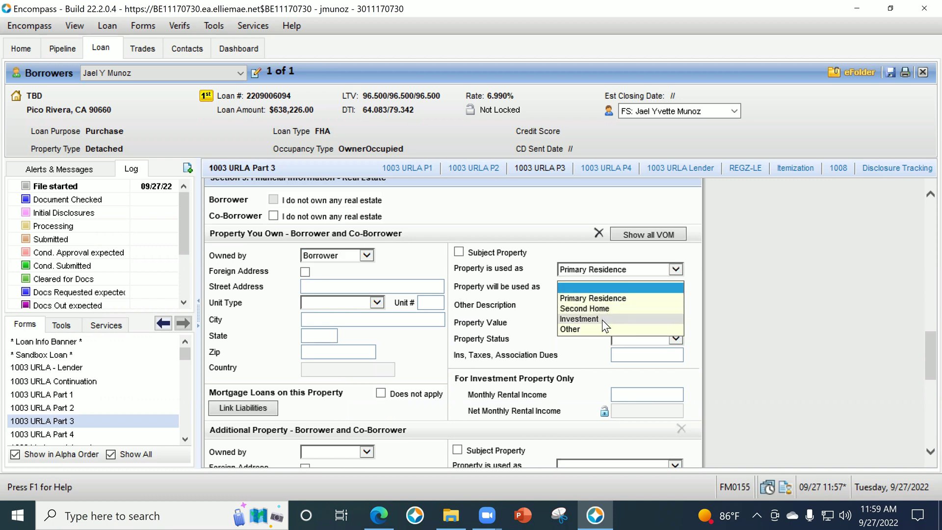
click(602, 320)
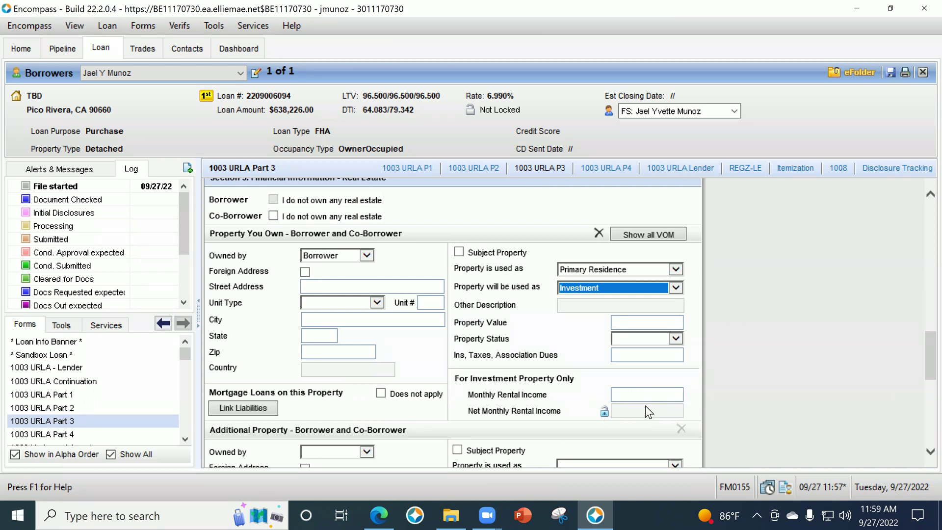
Link the Car Payment liability to the owned property and open its Show all VOM details.
click(226, 408)
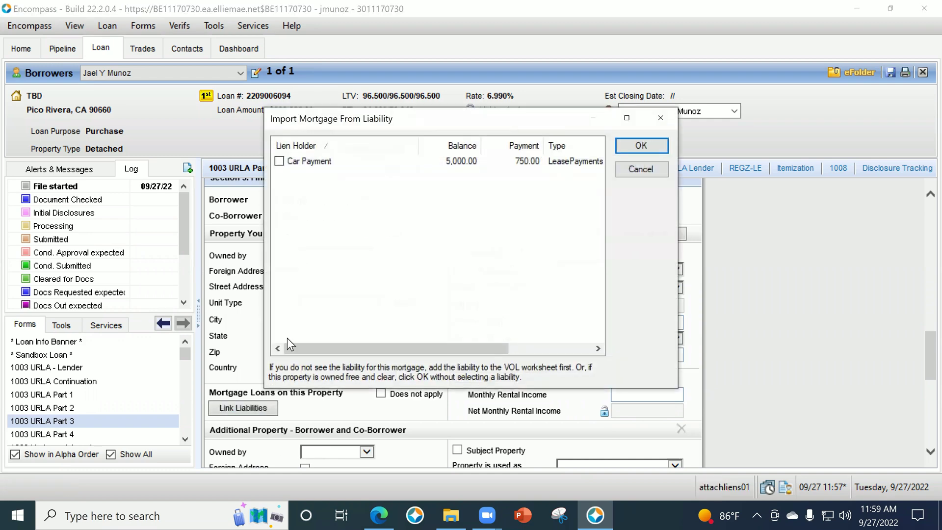
click(280, 161)
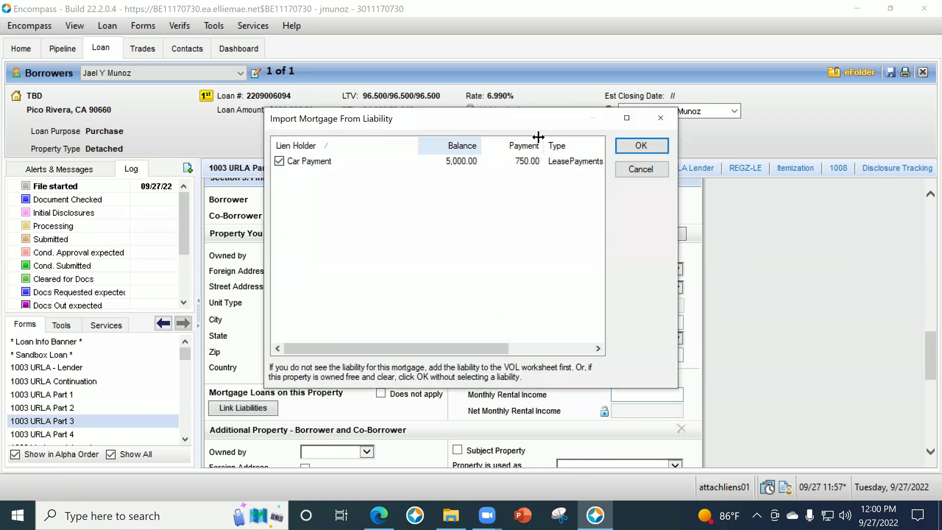
click(629, 148)
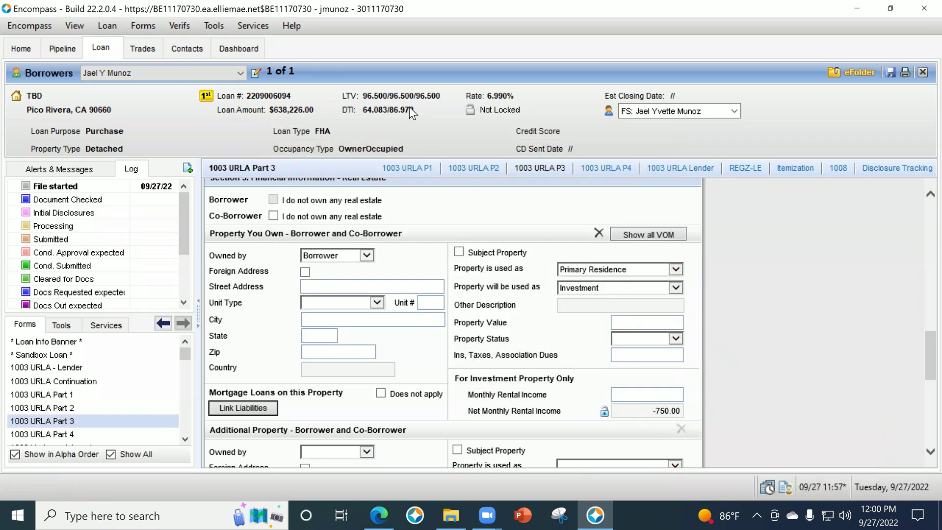
click(635, 232)
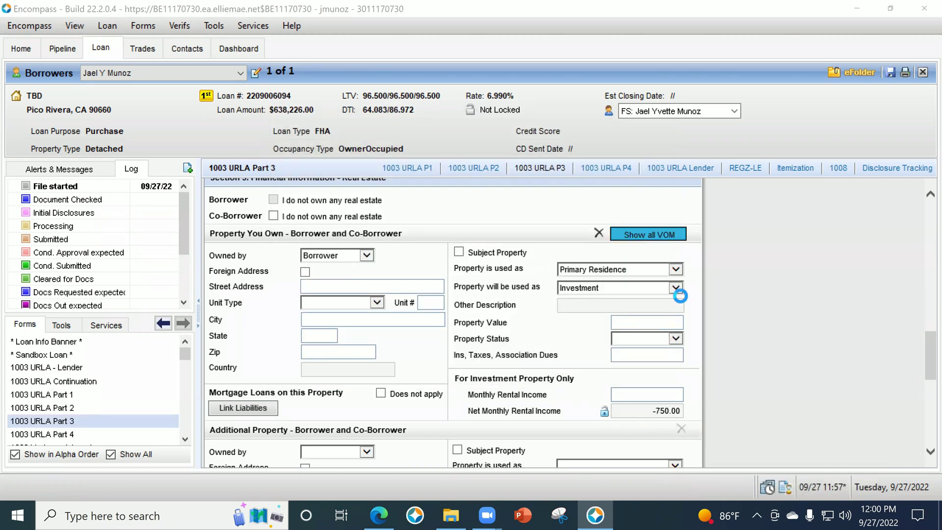
scroll(632, 343, down, 10)
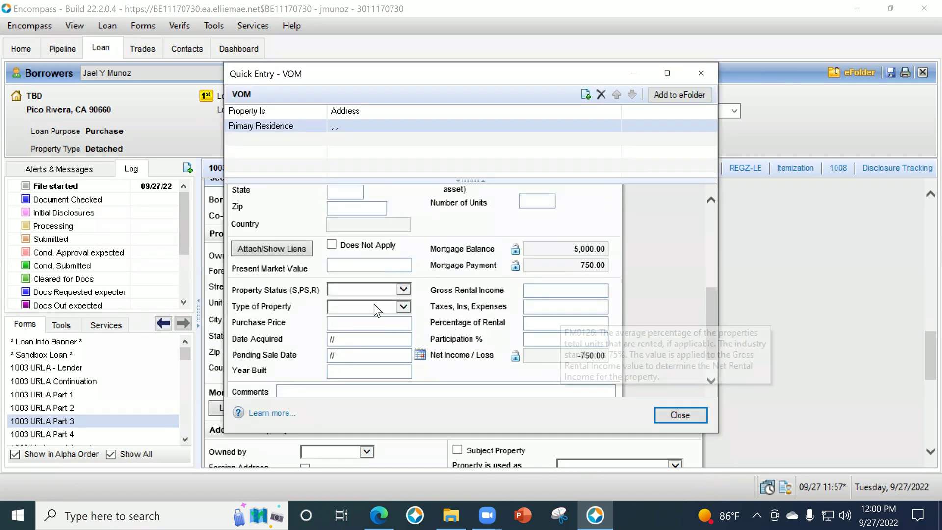
Set the VOM property status to H and the property type to 2 to 4 Units.
click(373, 290)
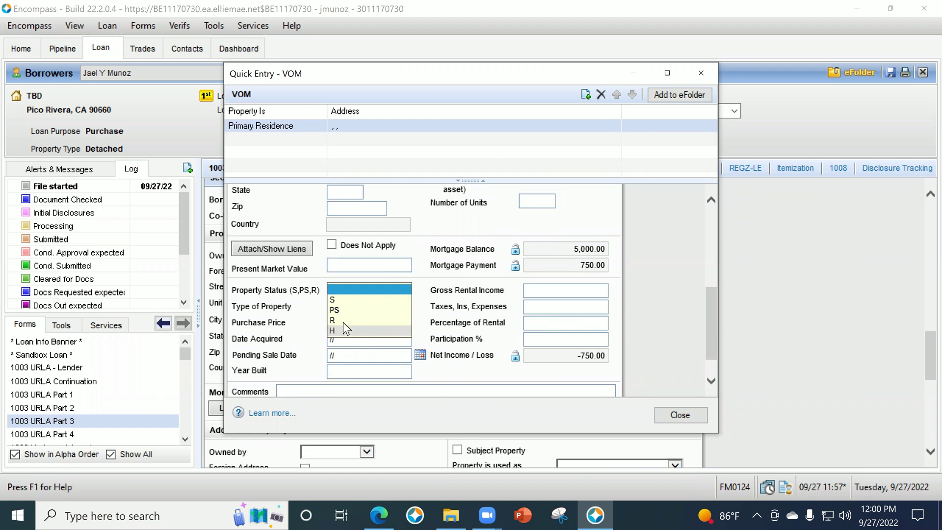
click(341, 321)
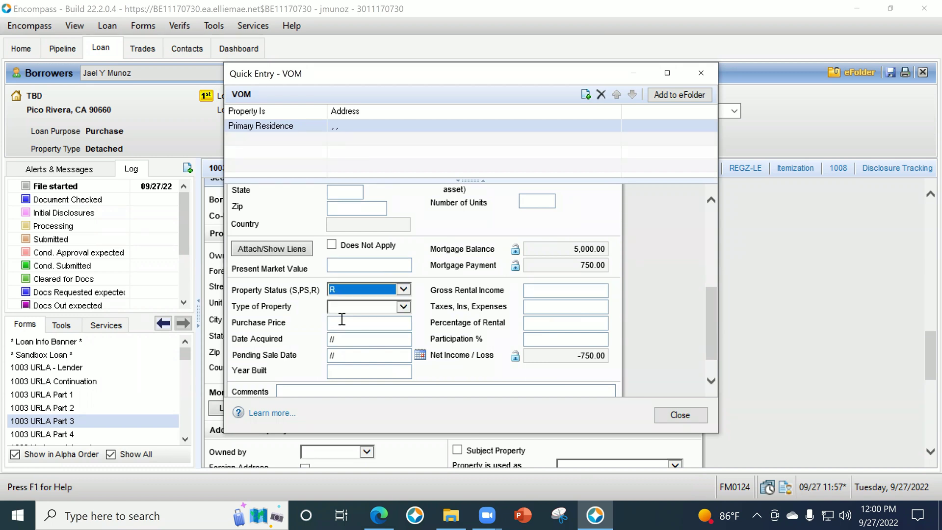
click(347, 293)
click(344, 299)
click(349, 307)
click(362, 361)
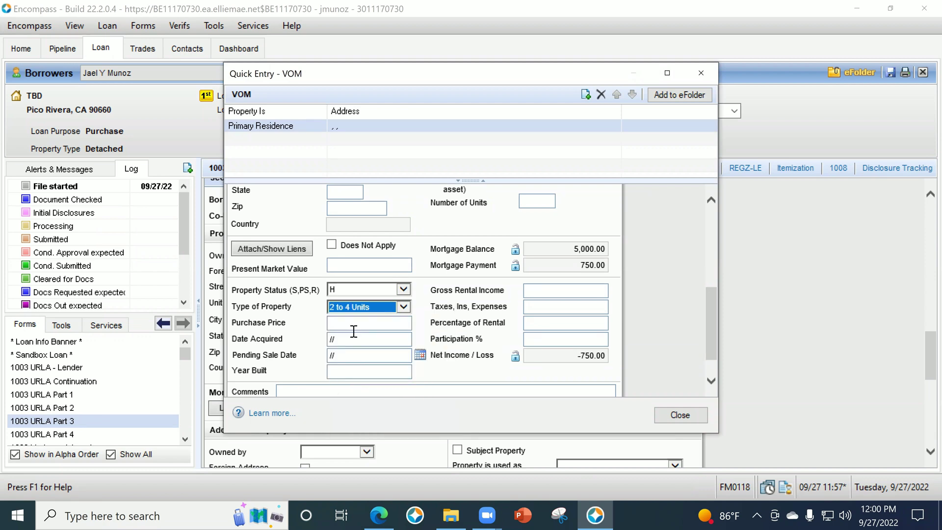
Enter 2800 gross rental income at 75 percent of rental, netting 1,350.00.
click(570, 290)
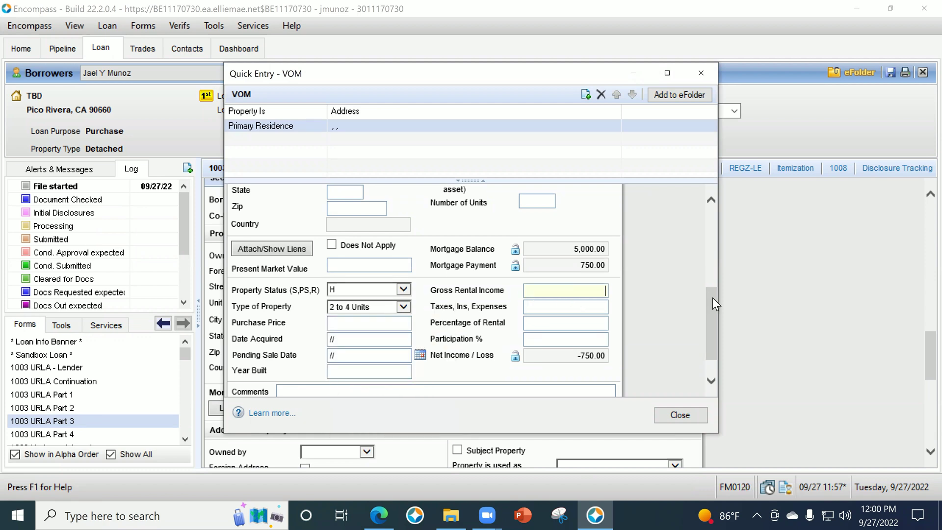
text(2800)
key(Tab)
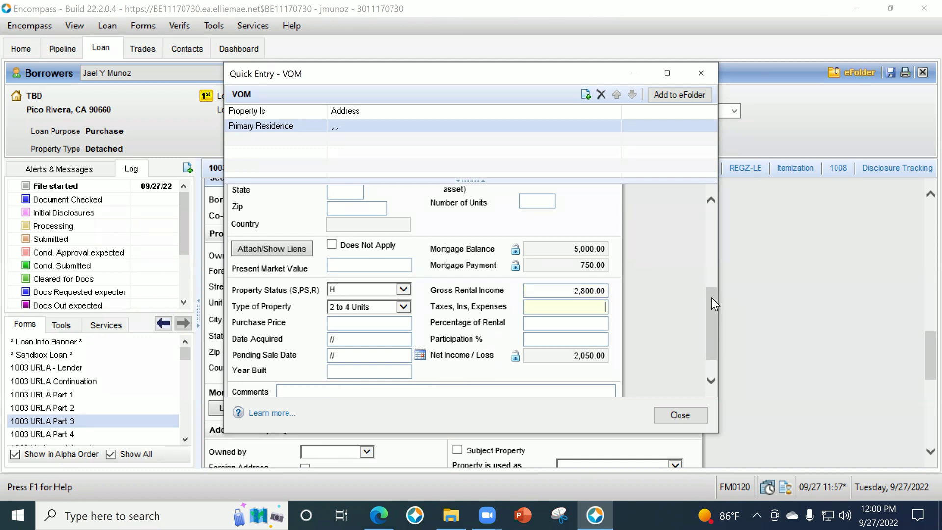
click(602, 323)
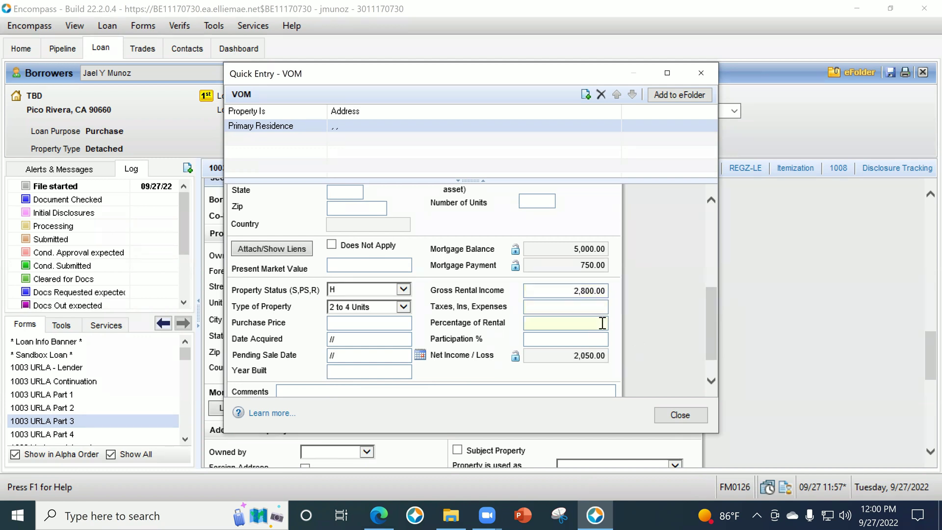
text(75)
key(Tab)
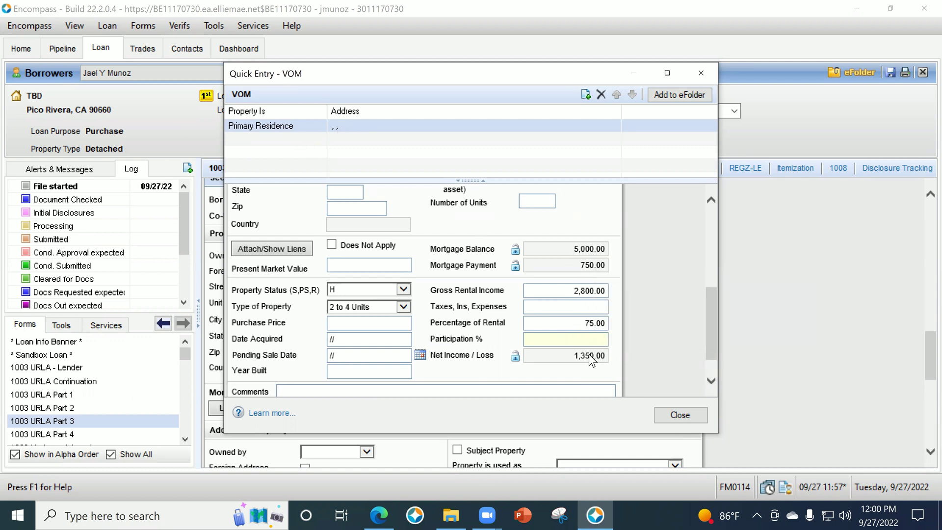
Review the liens attached to the property and confirm the linked lien.
scroll(506, 324, down, 1)
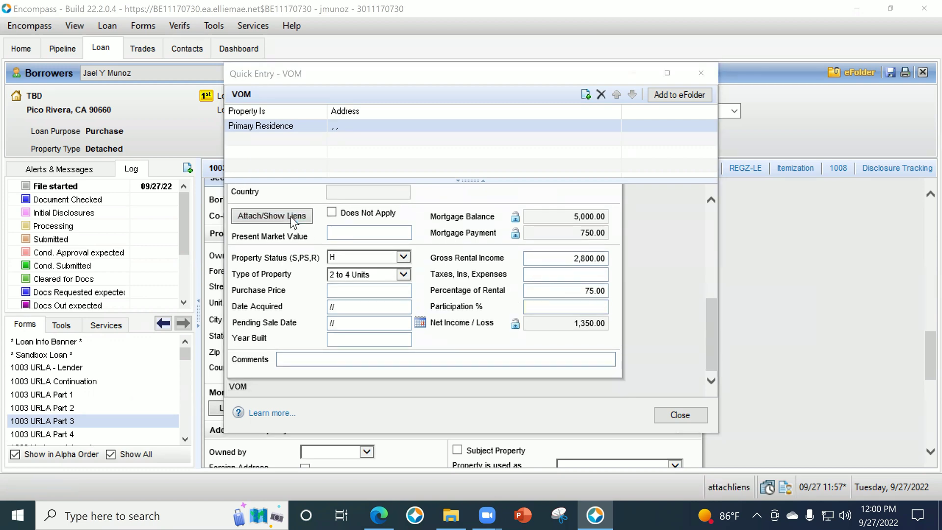
click(291, 216)
click(637, 142)
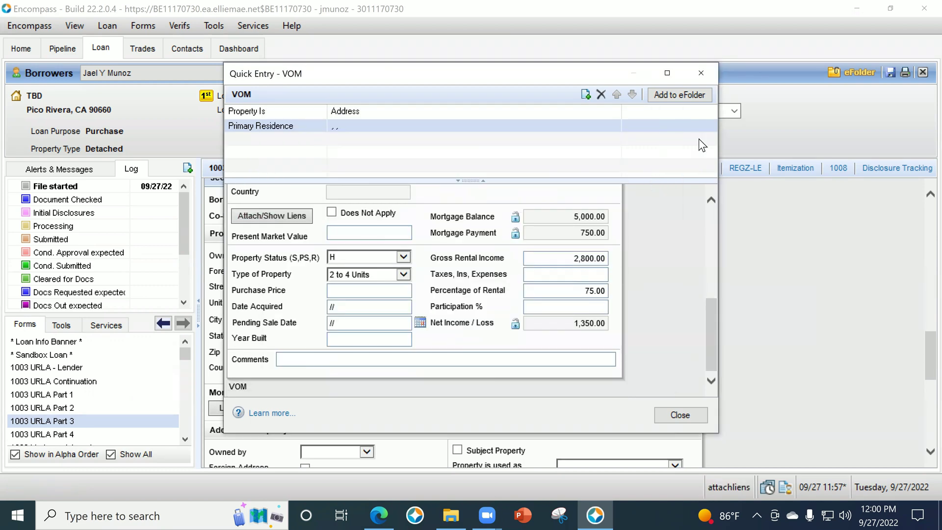
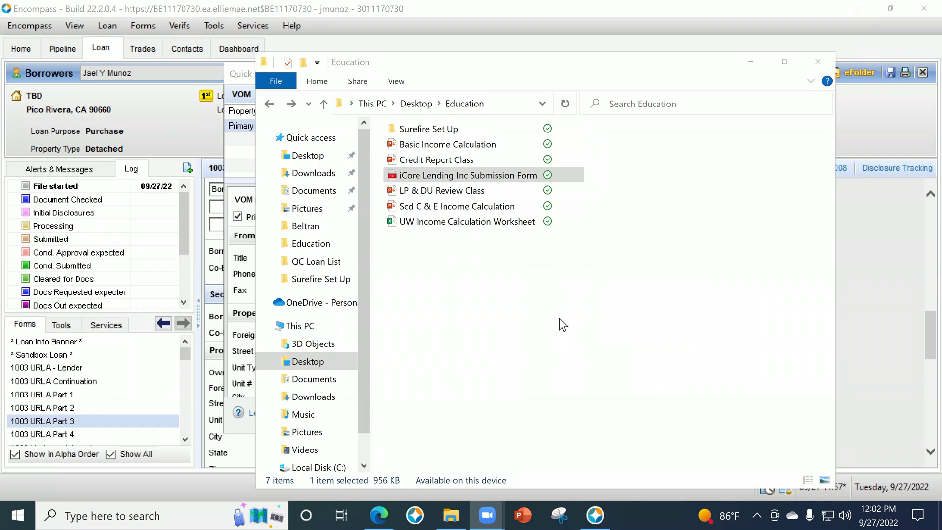
Delete the blank mortgage verification record and close the VOM list.
click(750, 62)
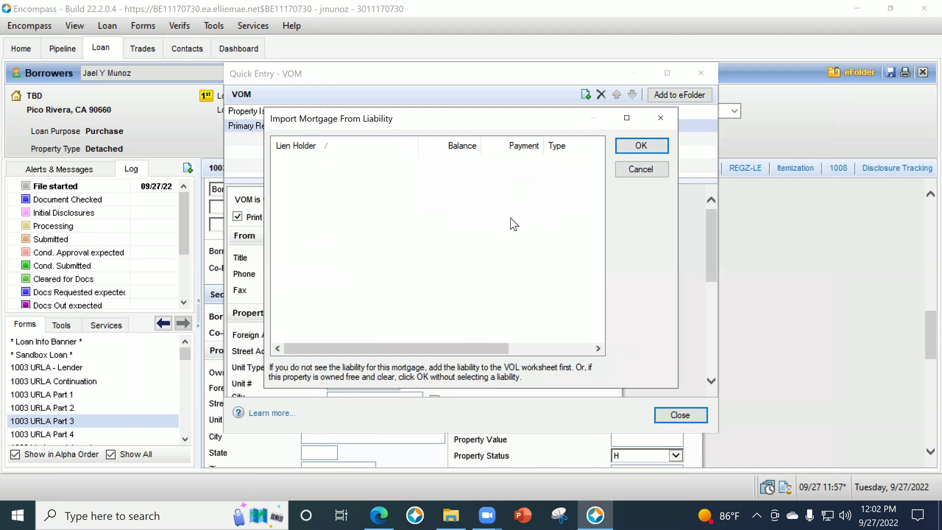
click(647, 149)
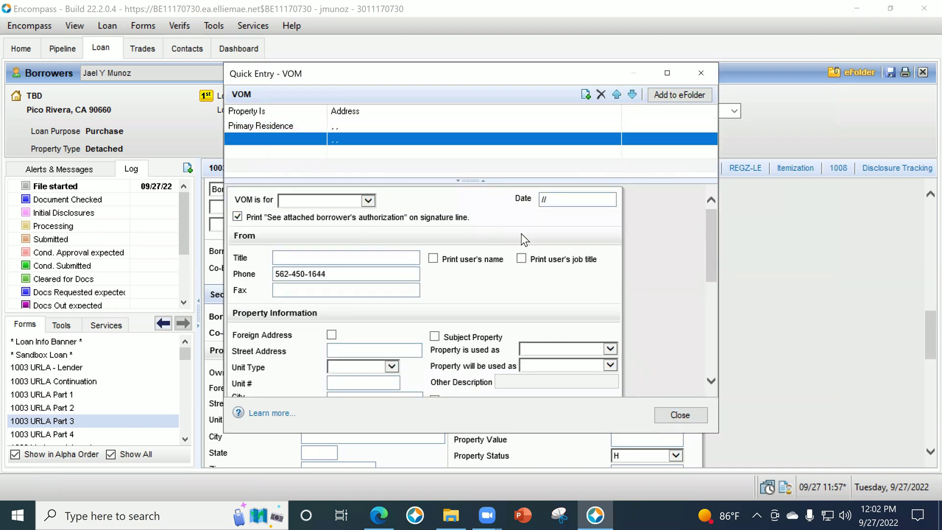
click(601, 95)
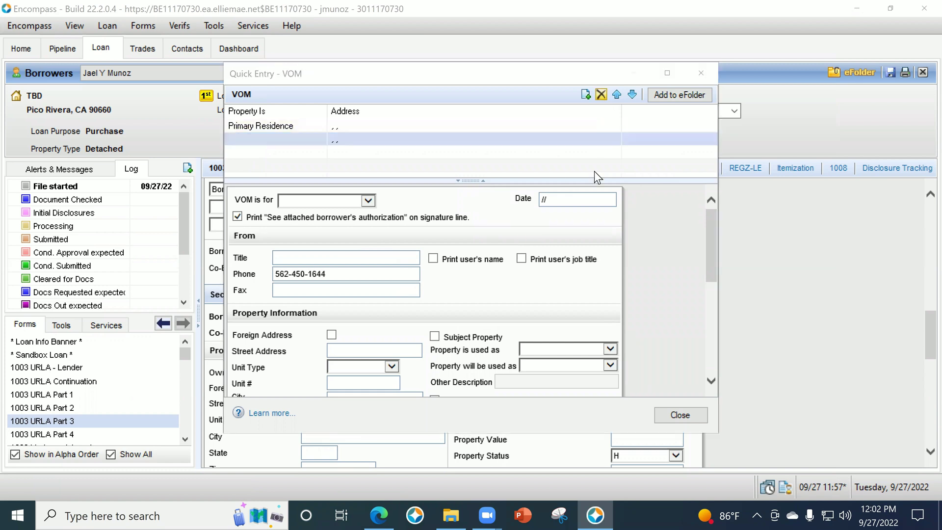
click(543, 317)
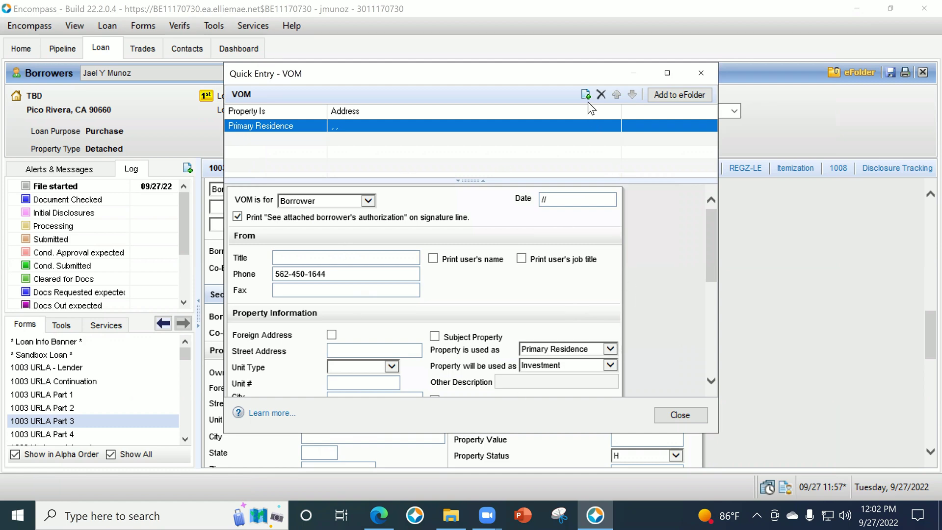
click(680, 414)
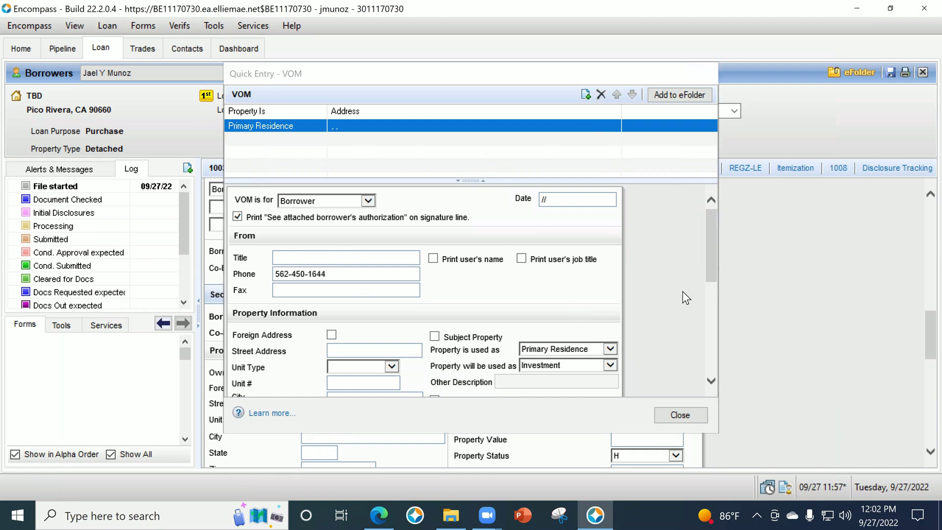
Add a new property record with no linked liability, creating a blank Additional Property block.
click(653, 351)
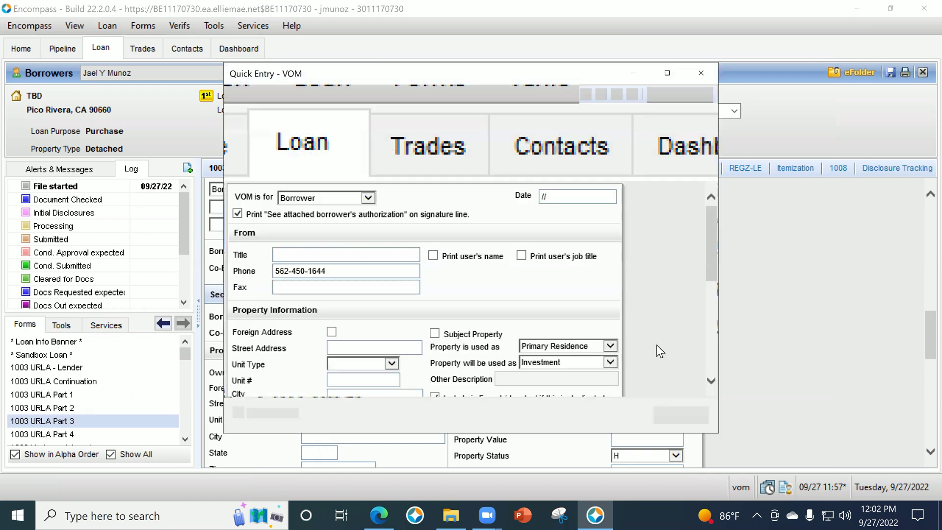
click(583, 98)
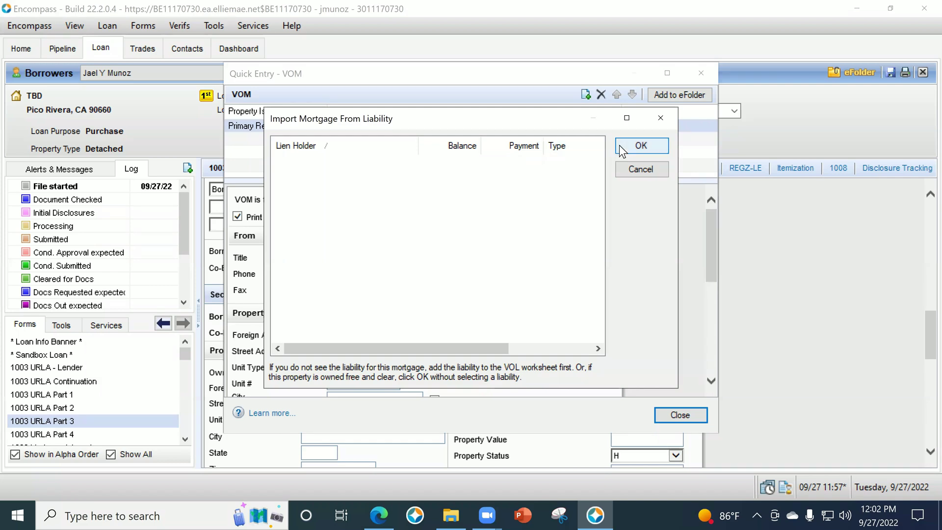
click(638, 145)
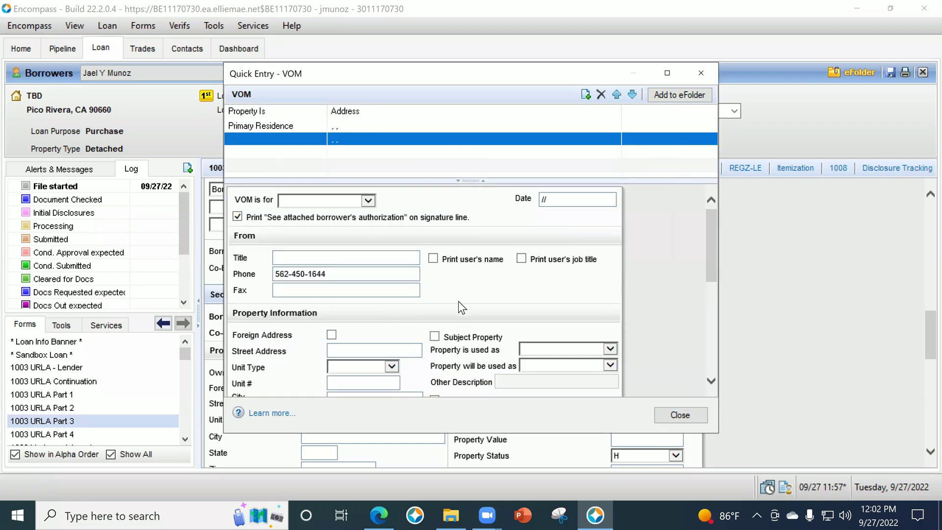
scroll(458, 308, down, 3)
click(687, 415)
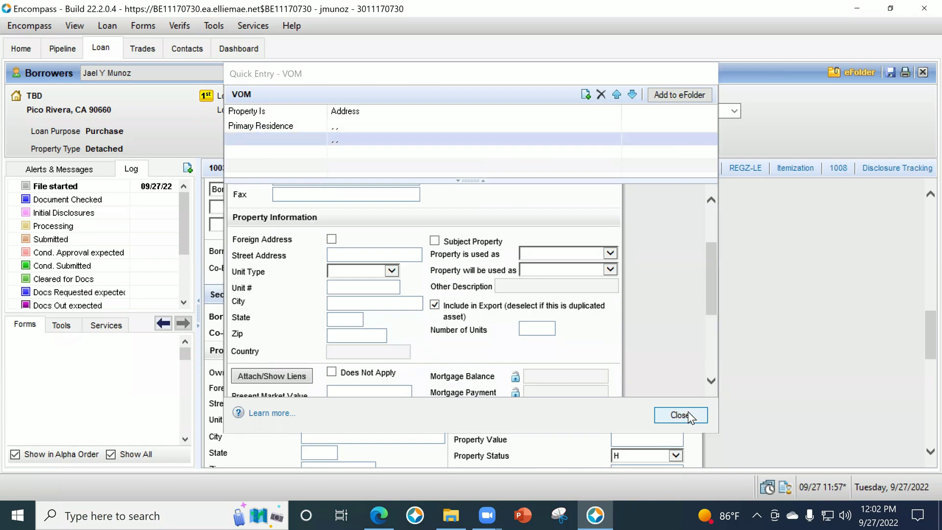
scroll(406, 376, down, 5)
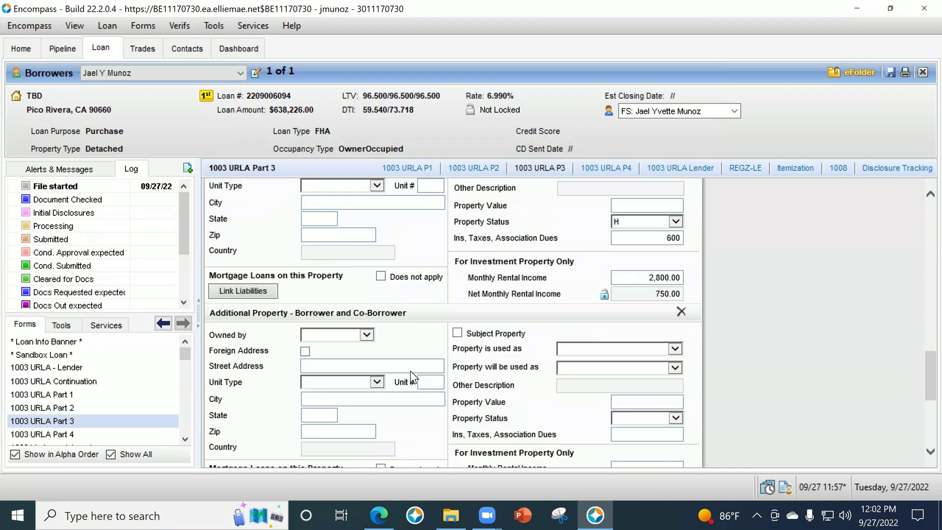
scroll(419, 388, up, 5)
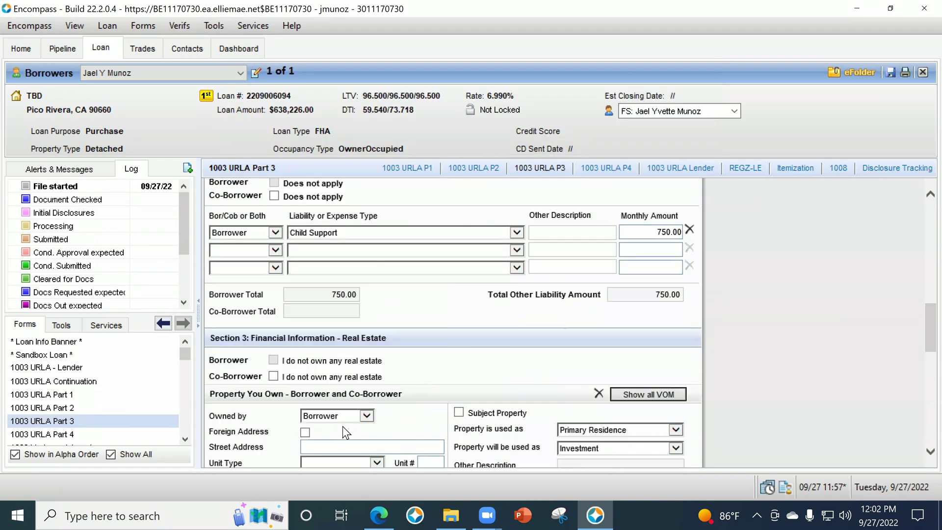
scroll(317, 440, down, 1)
click(655, 352)
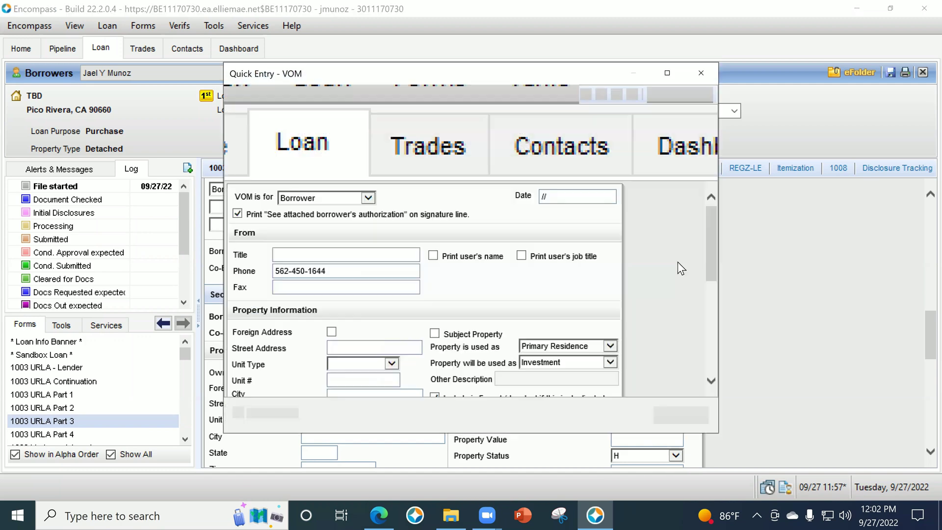
scroll(638, 318, down, 6)
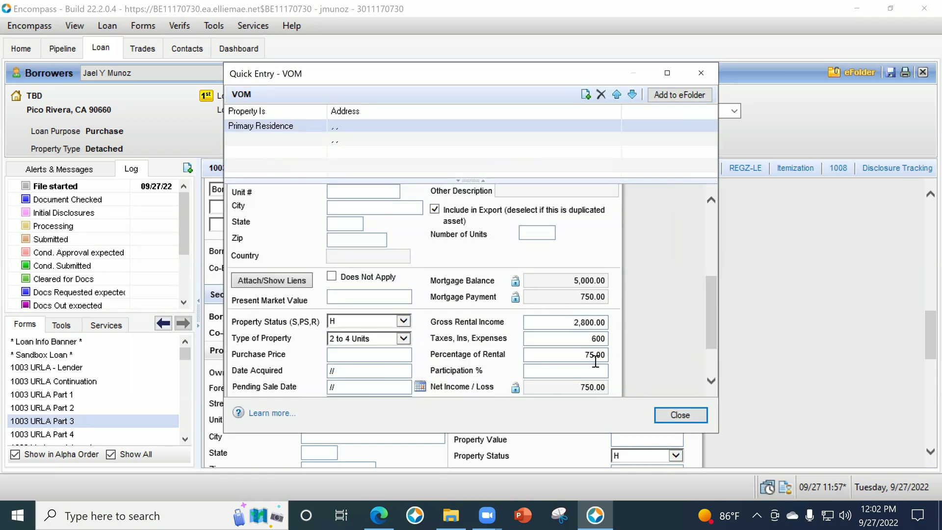
scroll(595, 362, down, 1)
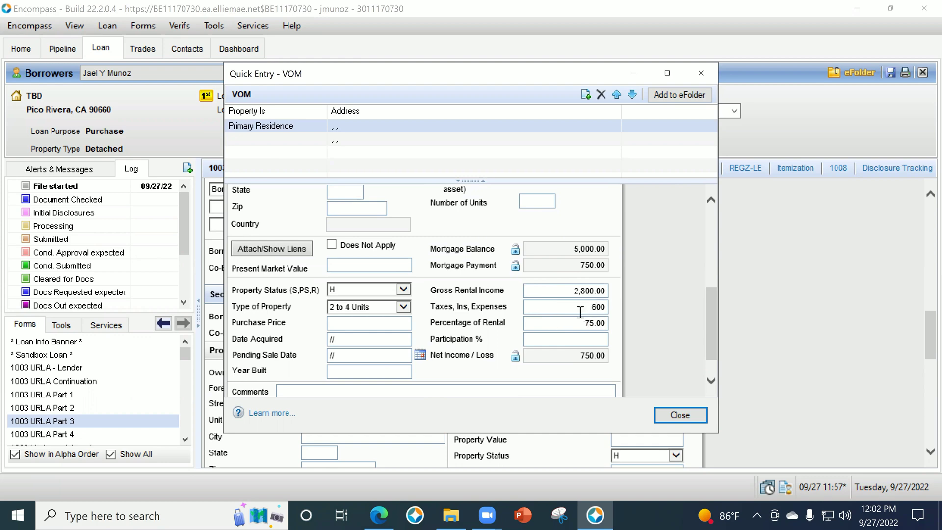
click(663, 416)
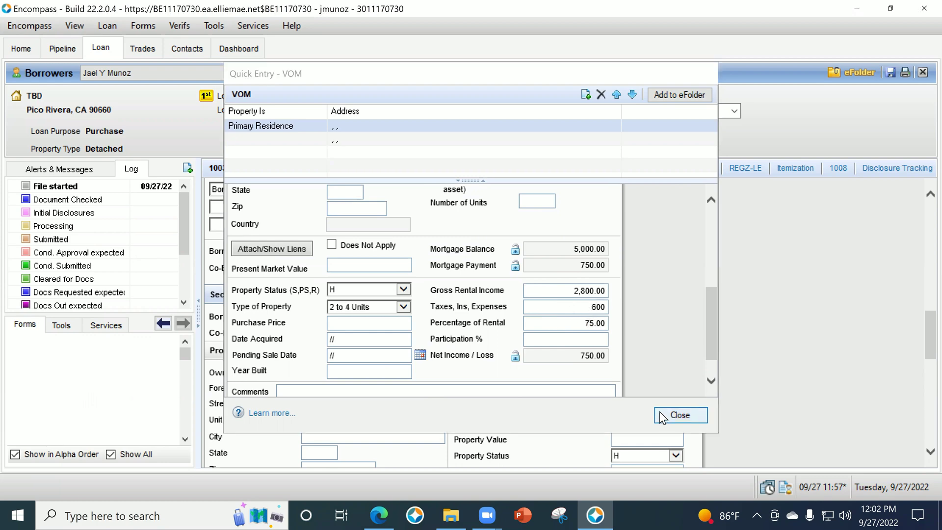
scroll(787, 368, down, 7)
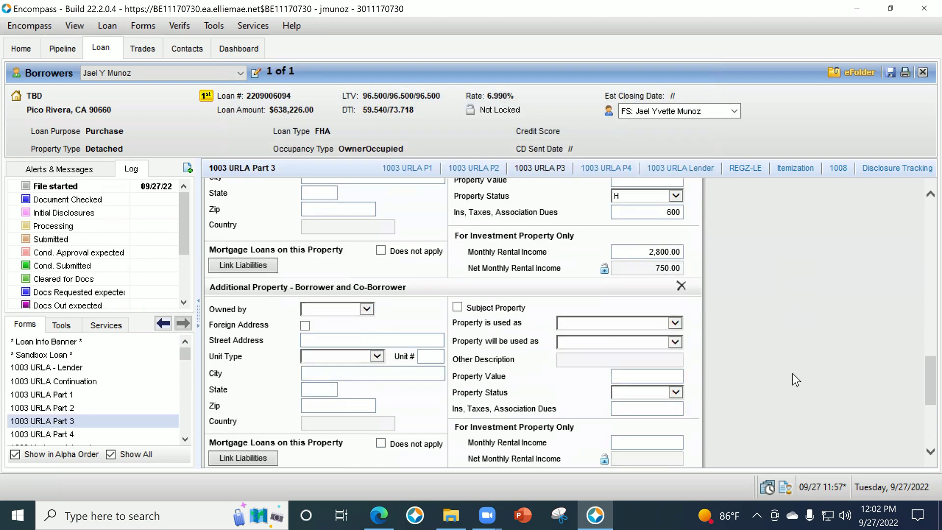
scroll(795, 380, down, 5)
click(107, 434)
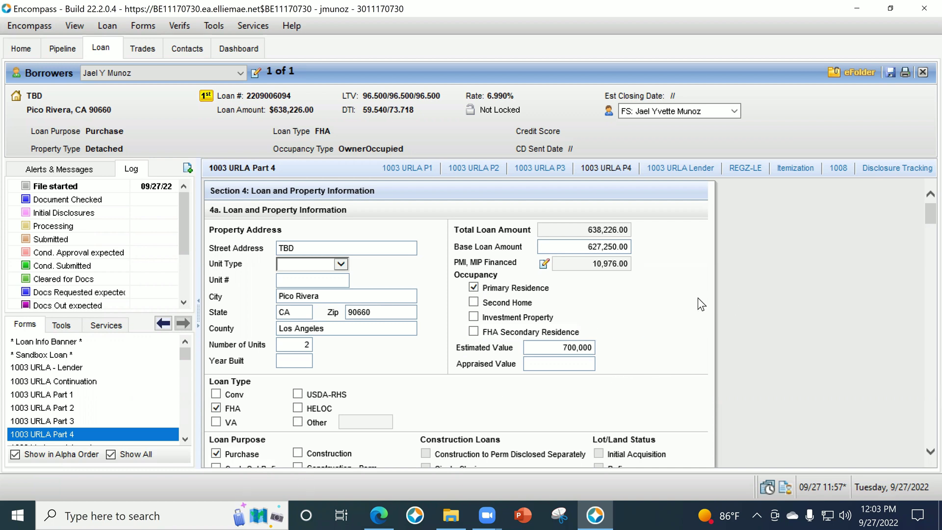
scroll(780, 334, down, 5)
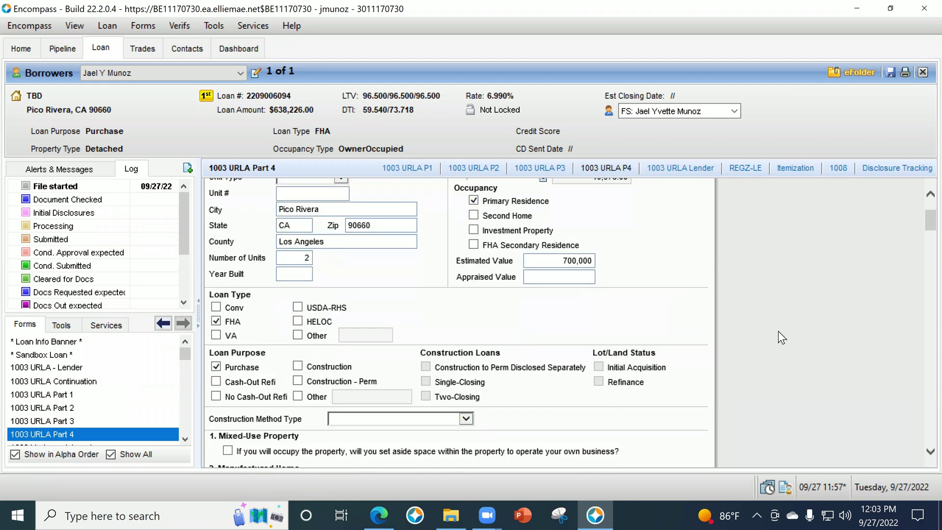
scroll(593, 348, up, 6)
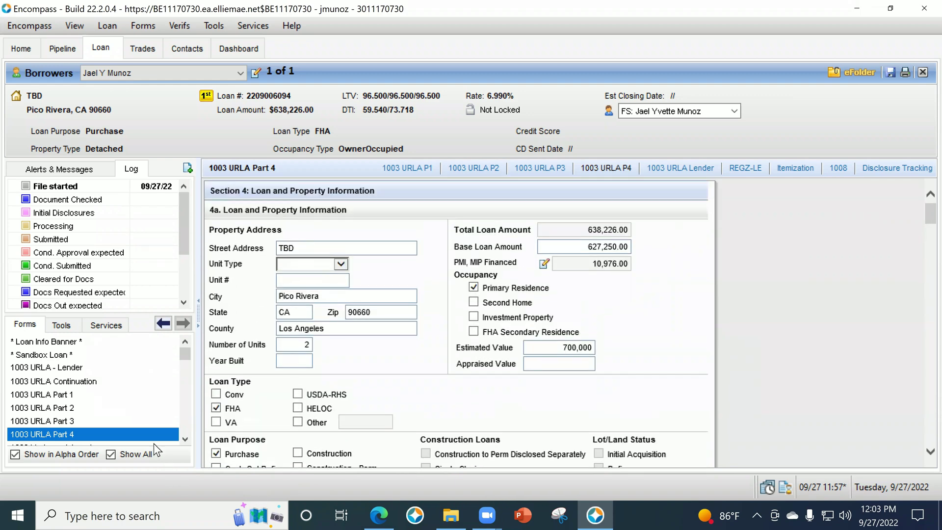
click(139, 419)
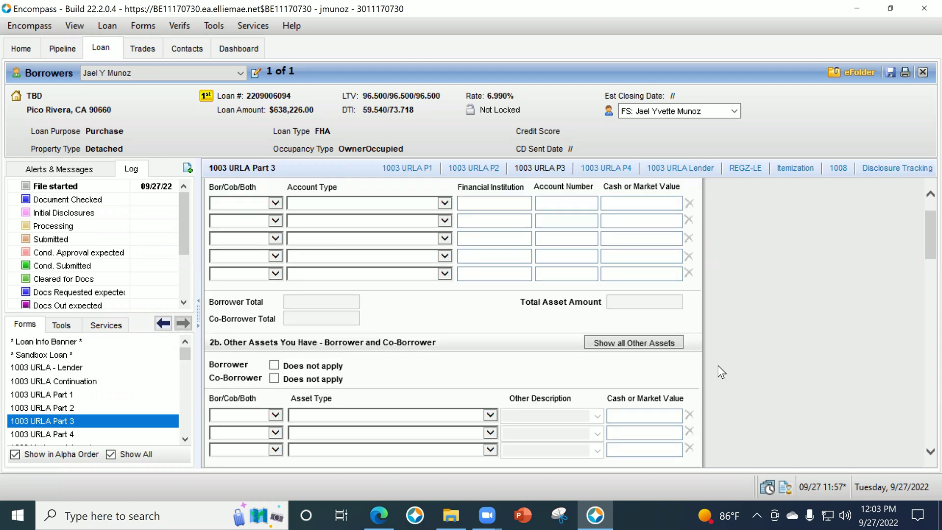
Change the 5,000.00 Car Payment liability's account type from Lease Payments to Mortgage.
scroll(770, 346, down, 5)
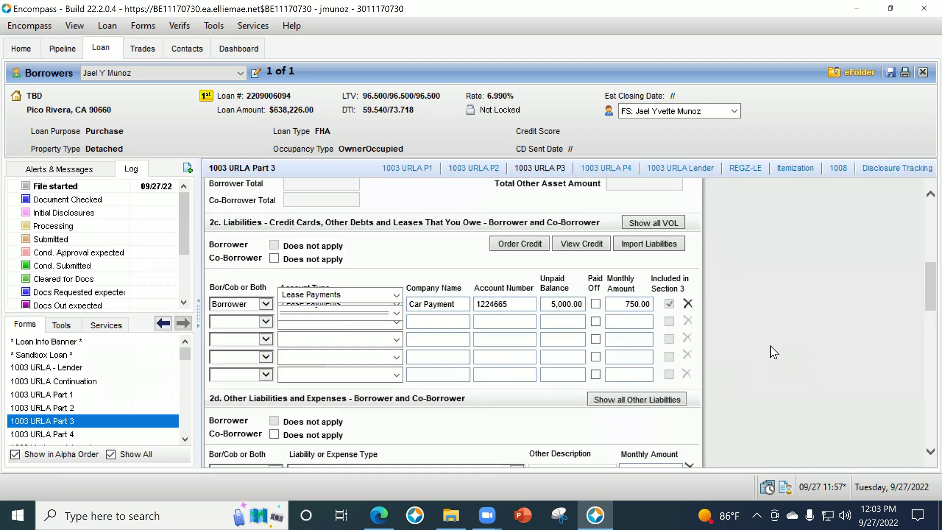
click(390, 295)
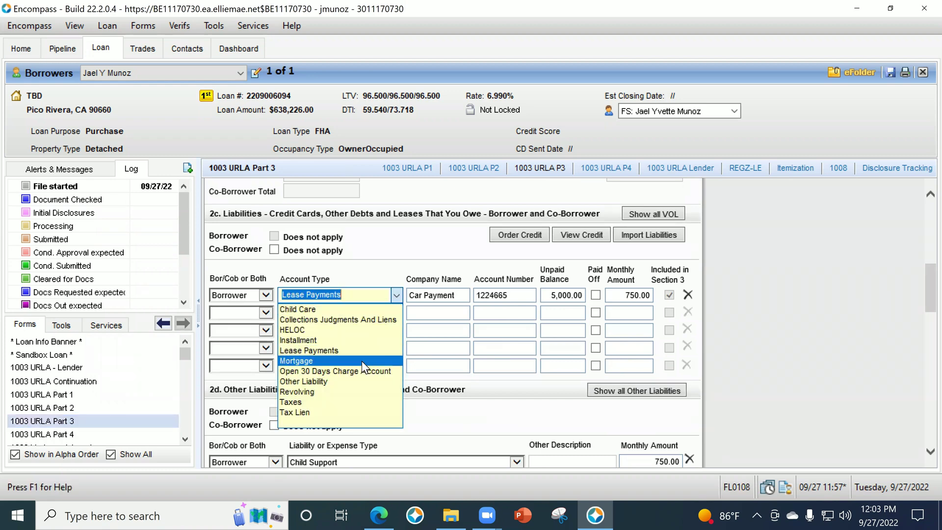
click(361, 361)
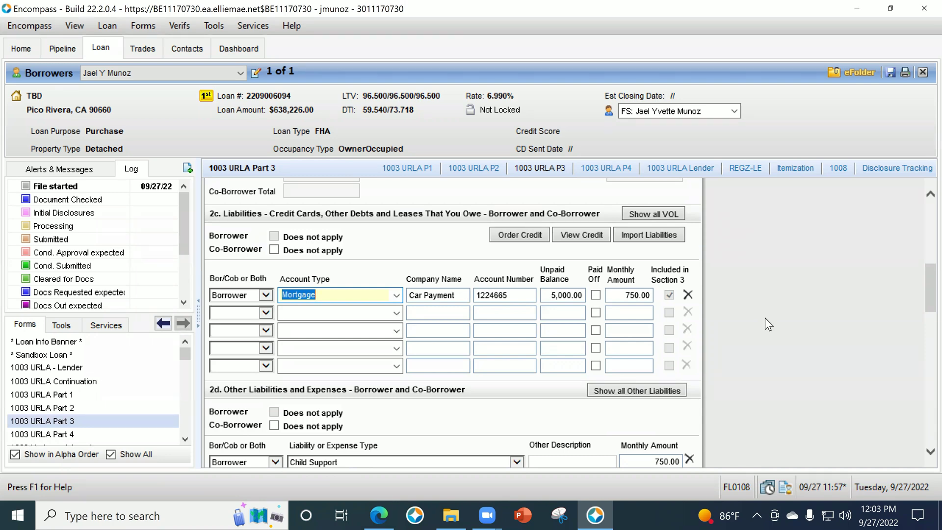
scroll(758, 342, down, 2)
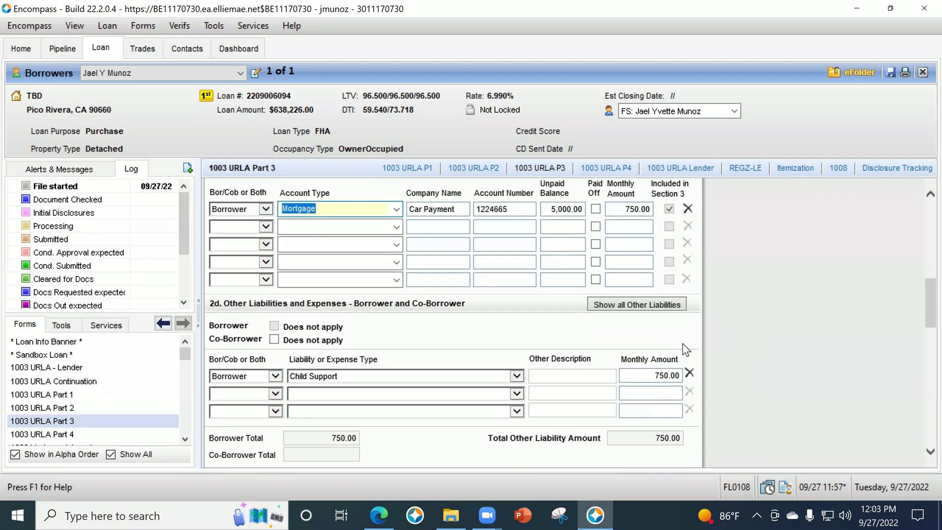
scroll(693, 332, down, 4)
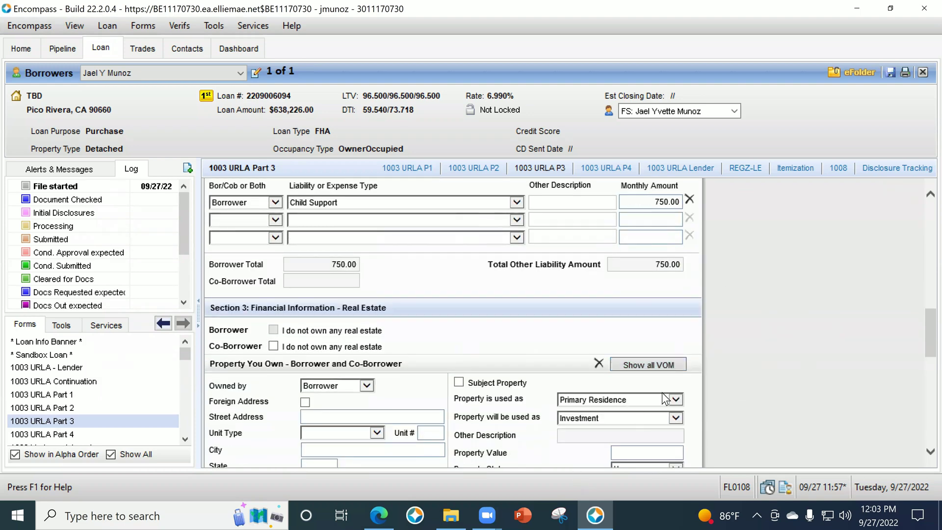
scroll(681, 284, down, 2)
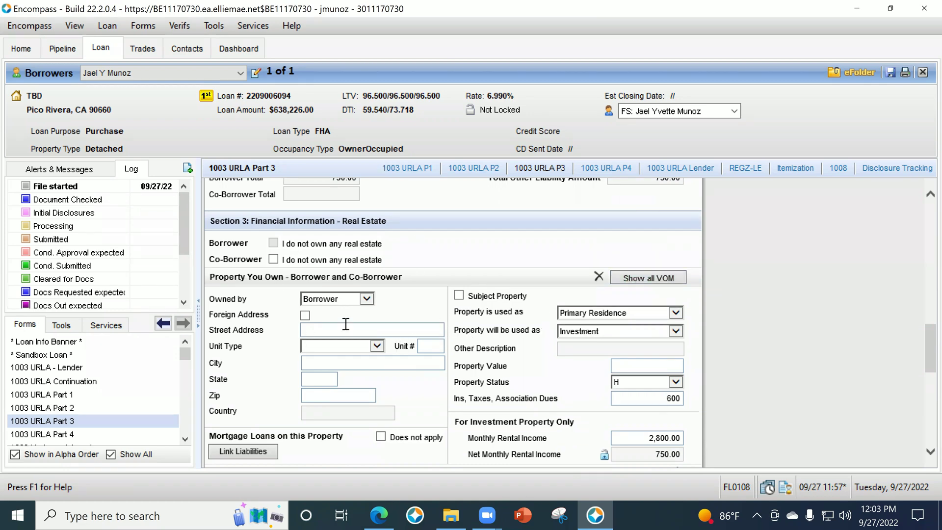
Enter street 1234 Main St and zip 90703, and select Cerritos as the city.
click(410, 331)
text(1234 <M)
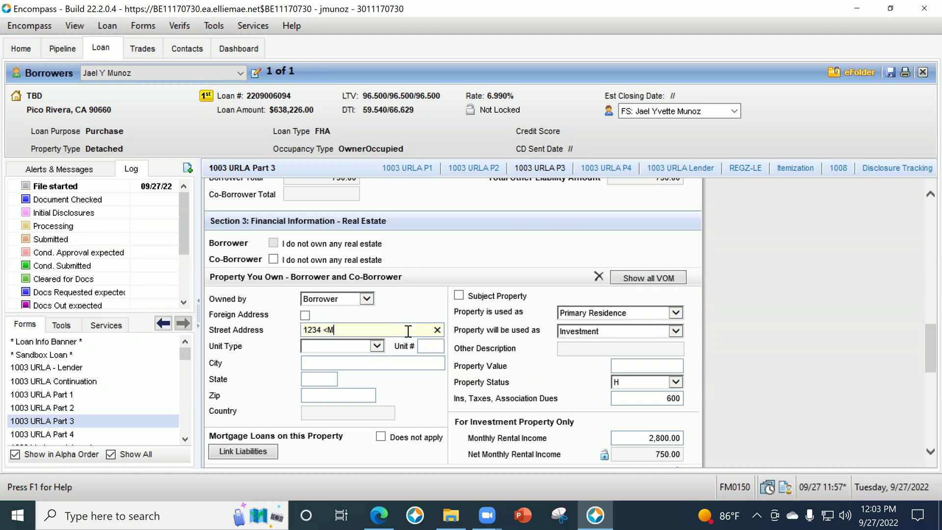
key(BackSpace)
text(Main St)
key(Tab)
click(367, 393)
text(90703)
key(Tab)
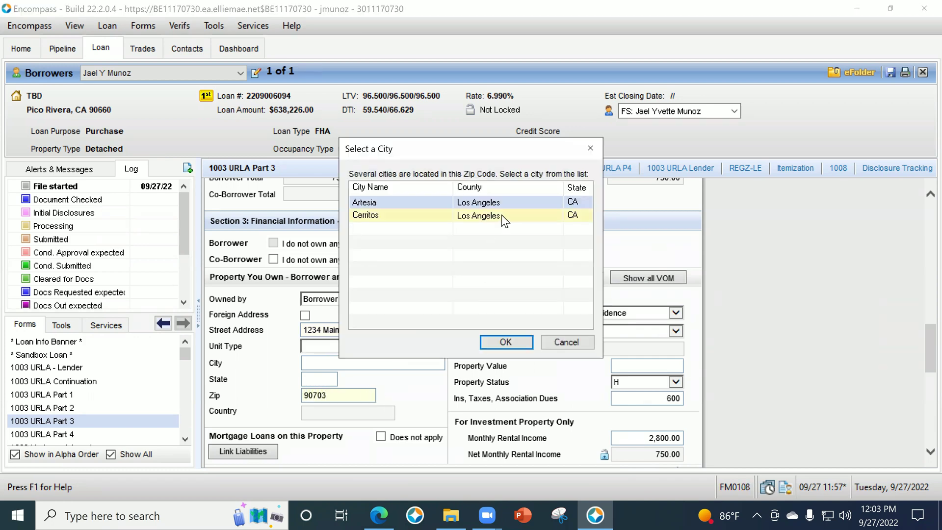
click(501, 214)
click(515, 338)
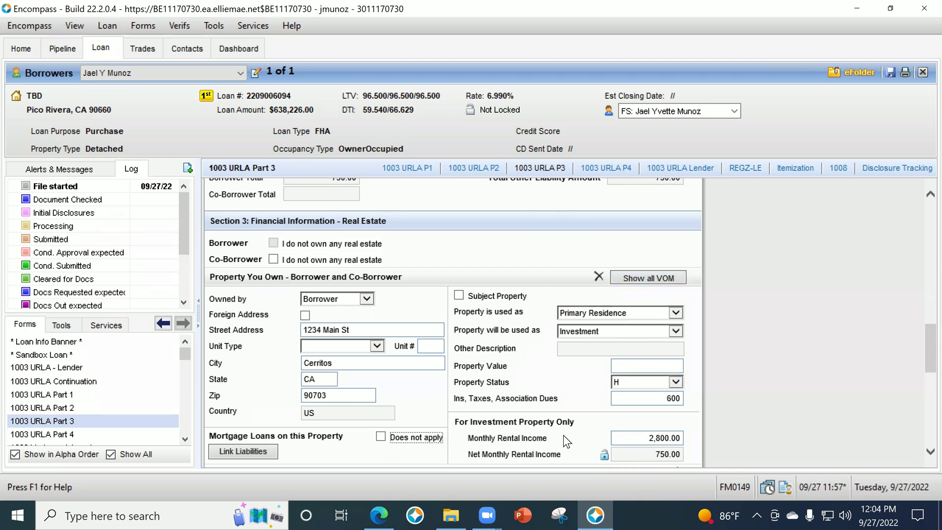
Attach the Car Payment liability as the lien on the property record.
click(643, 277)
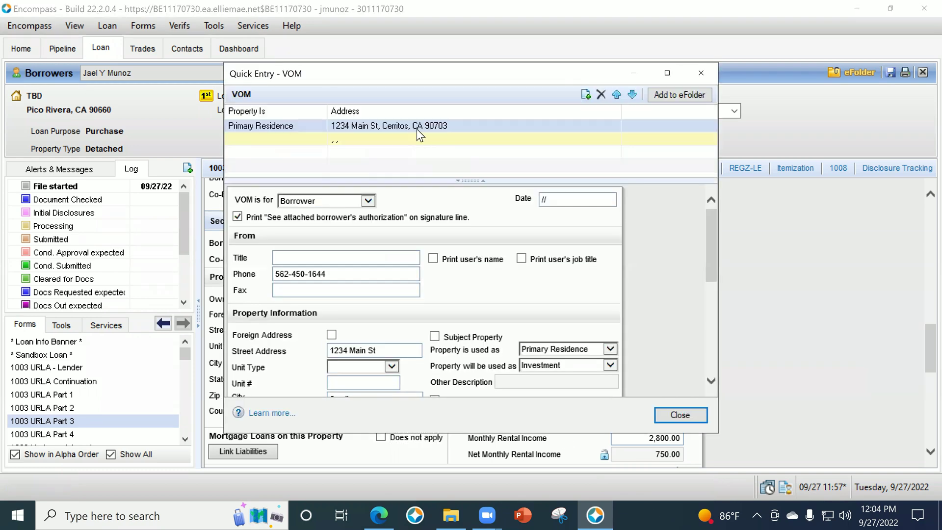
click(417, 127)
scroll(679, 320, down, 3)
scroll(679, 320, down, 3)
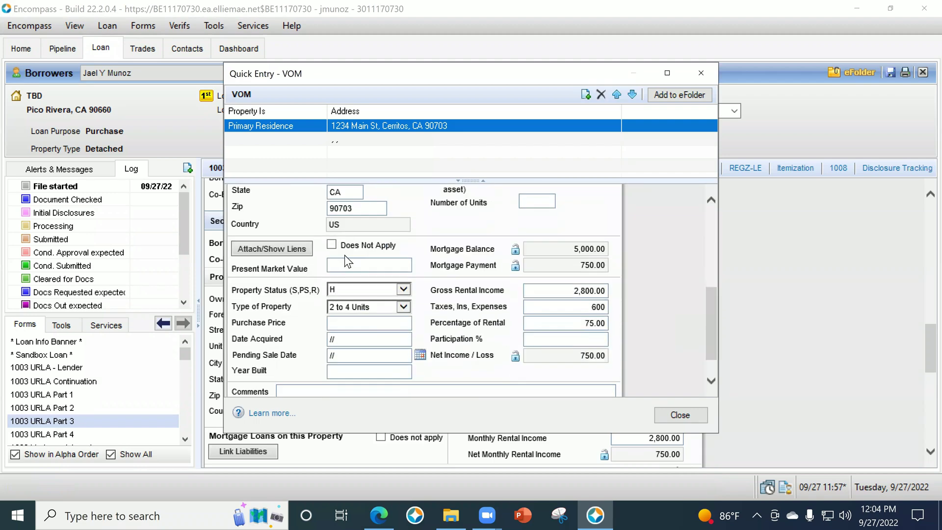
click(291, 249)
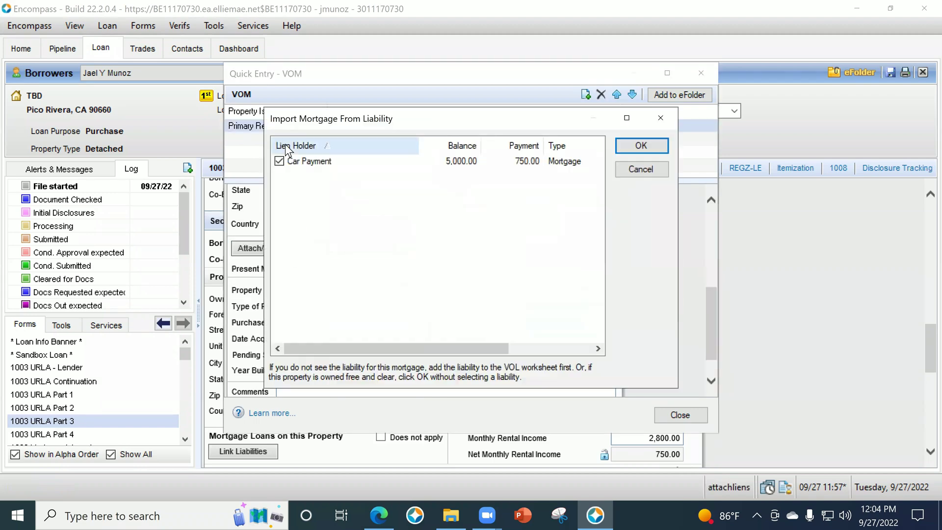
click(279, 160)
click(641, 145)
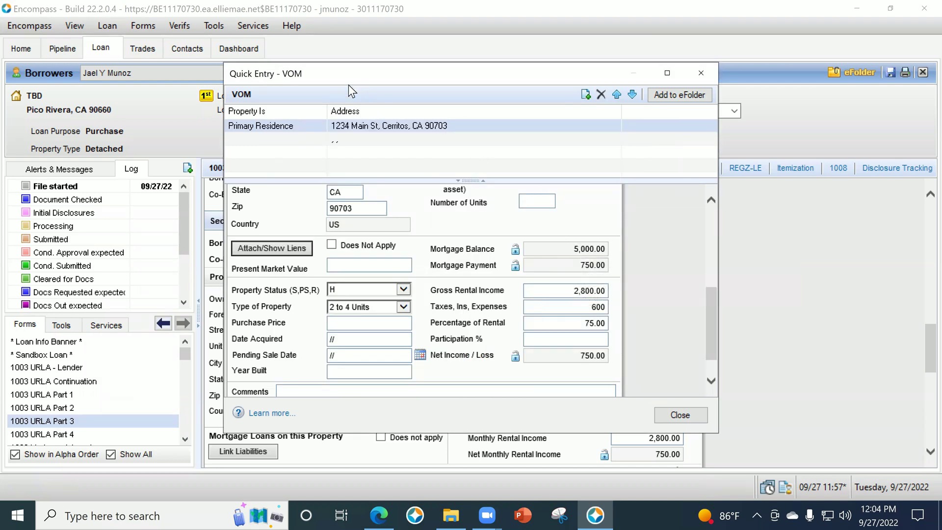
Set the property's intended use to Investment and close the property entry.
drag(343, 86, 347, 148)
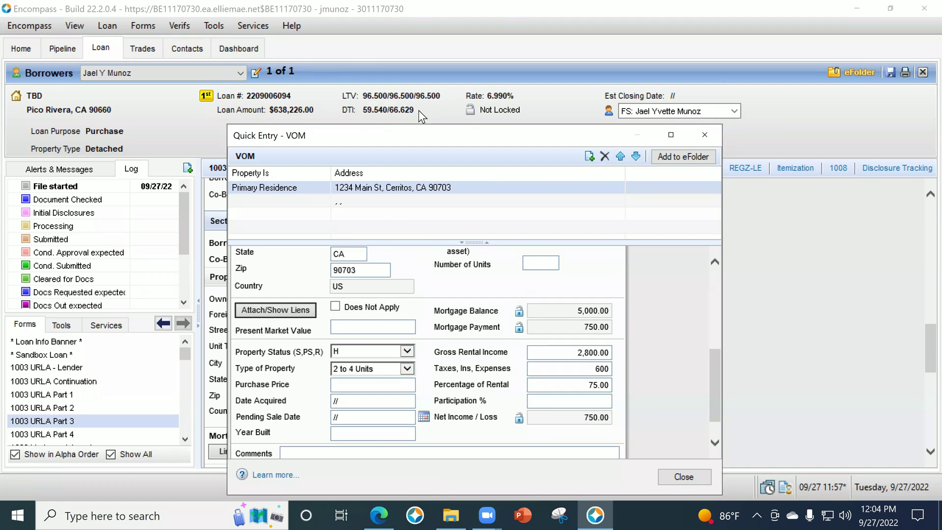
scroll(687, 398, down, 1)
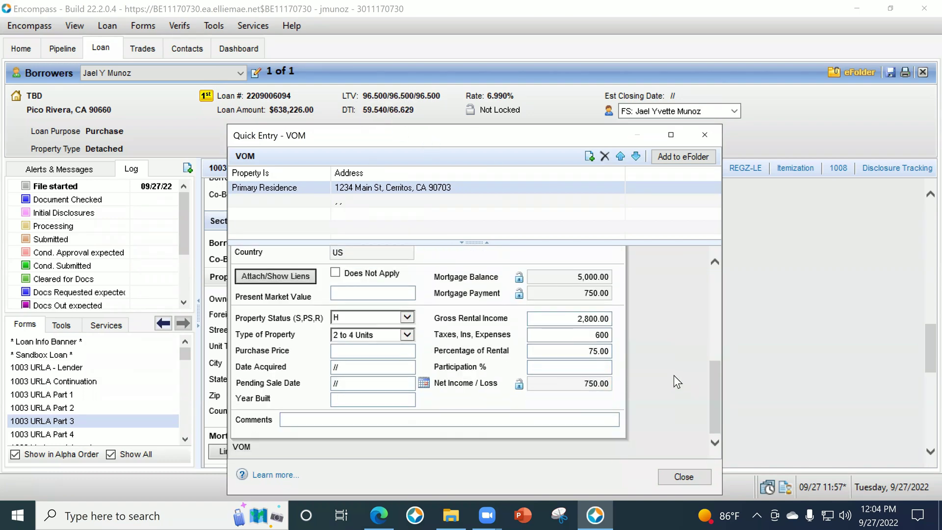
scroll(673, 375, up, 4)
scroll(665, 373, up, 1)
click(613, 361)
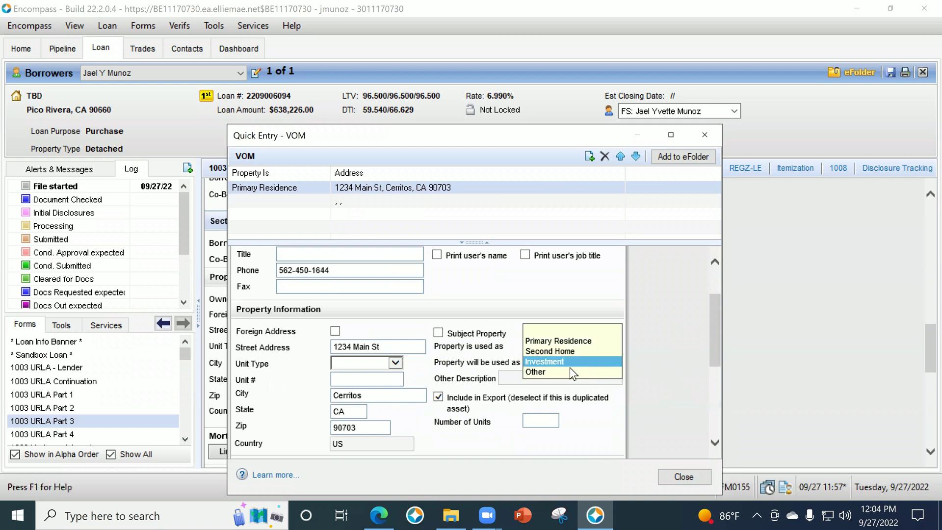
click(561, 342)
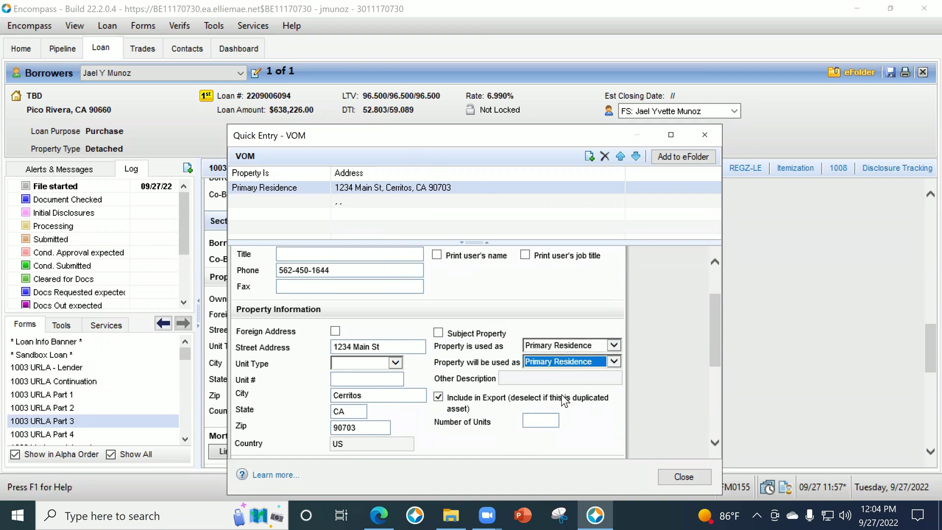
click(556, 362)
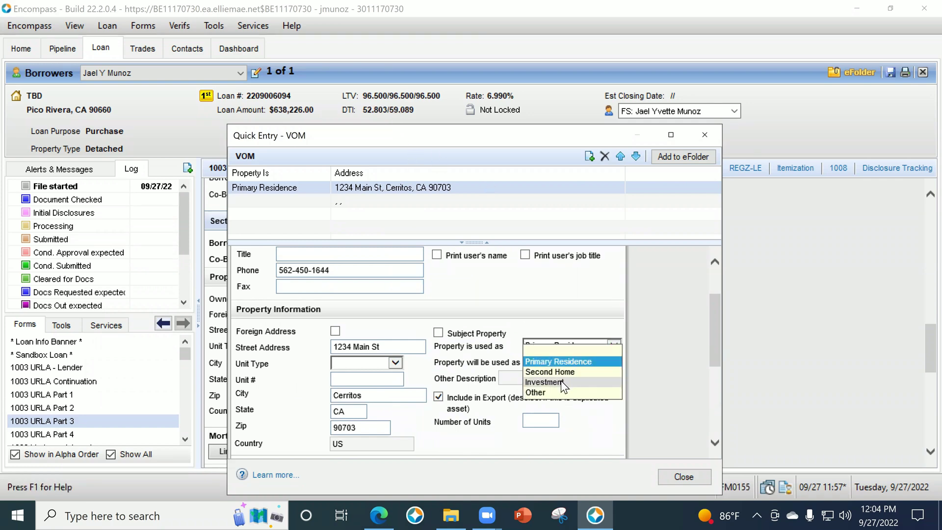
click(561, 381)
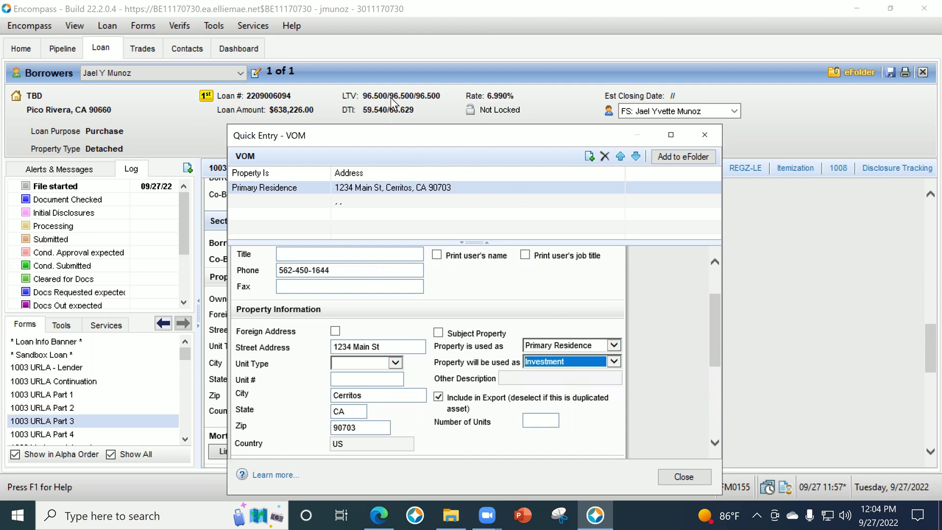
scroll(633, 392, down, 3)
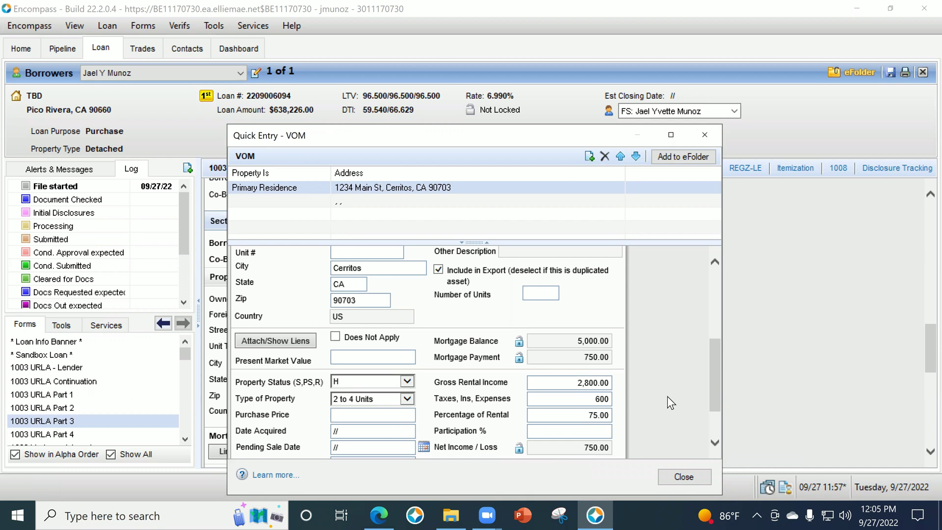
scroll(682, 376, down, 1)
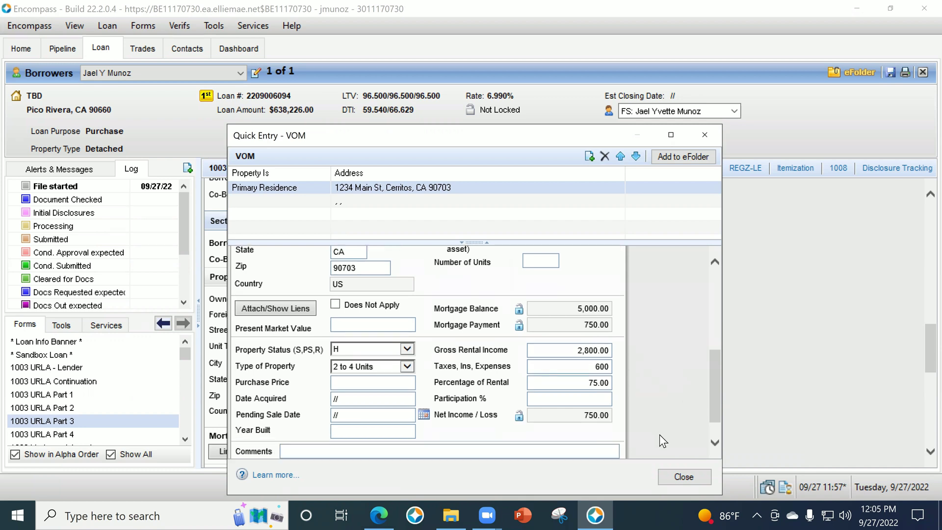
click(680, 477)
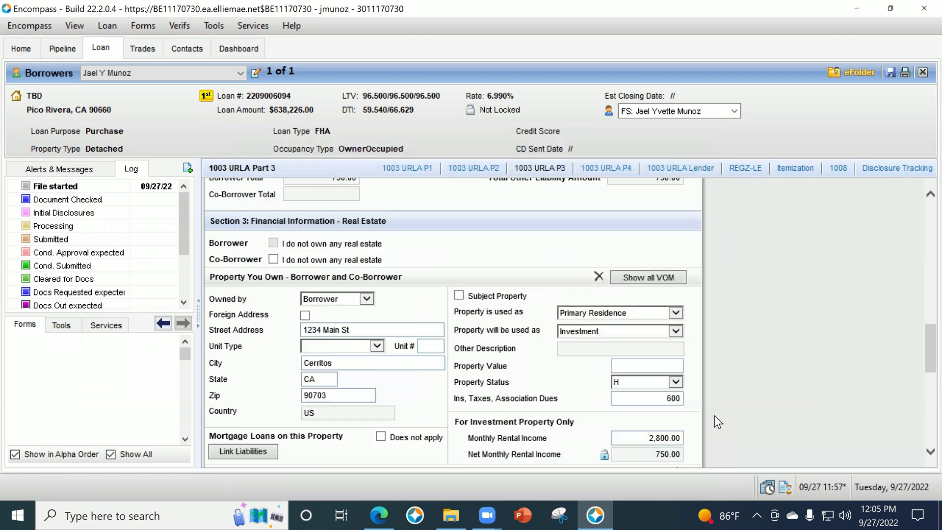
Review the updated Part 3 liabilities, then go to the 1003 URLA Part 4 form.
scroll(775, 372, up, 8)
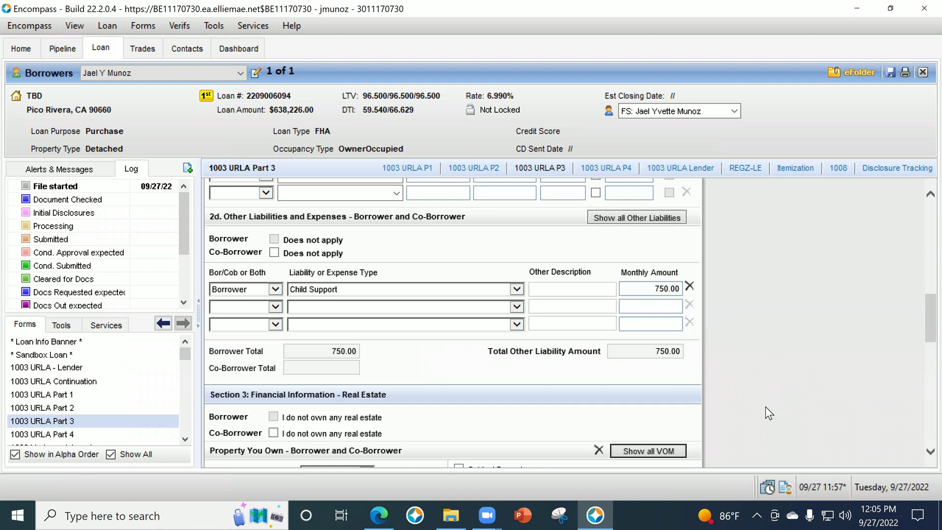
scroll(768, 394, up, 2)
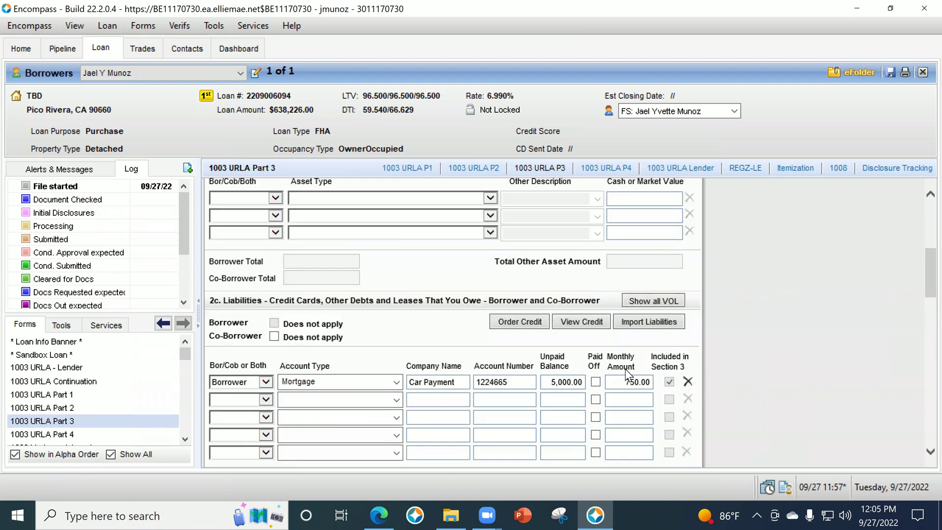
scroll(802, 384, down, 2)
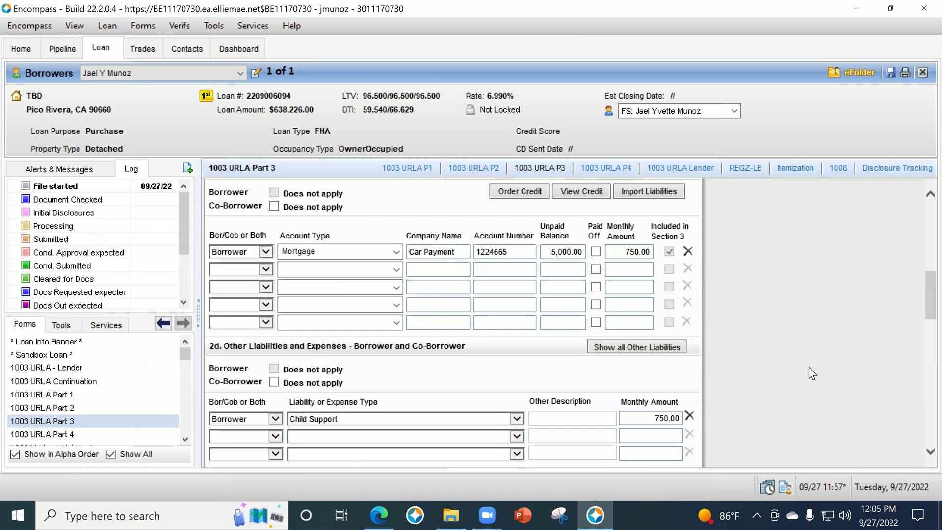
scroll(807, 352, down, 4)
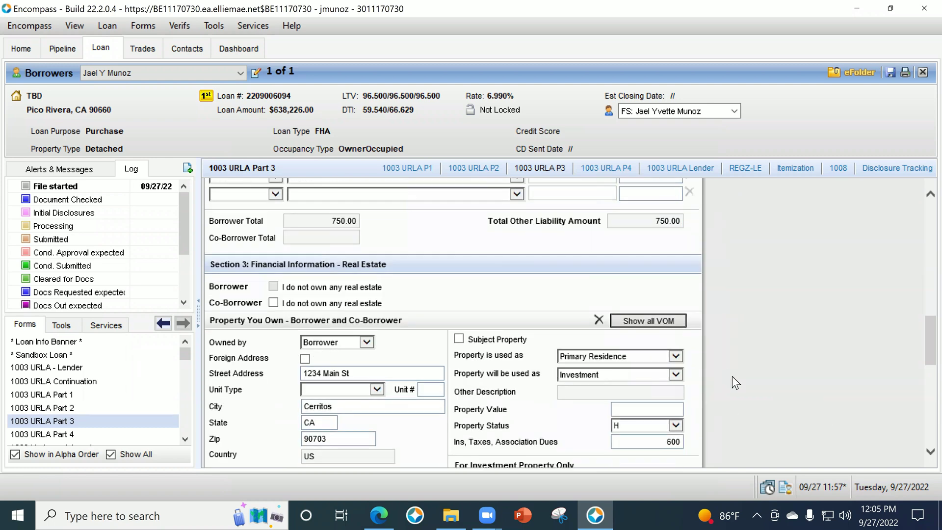
scroll(738, 380, down, 2)
scroll(726, 366, down, 3)
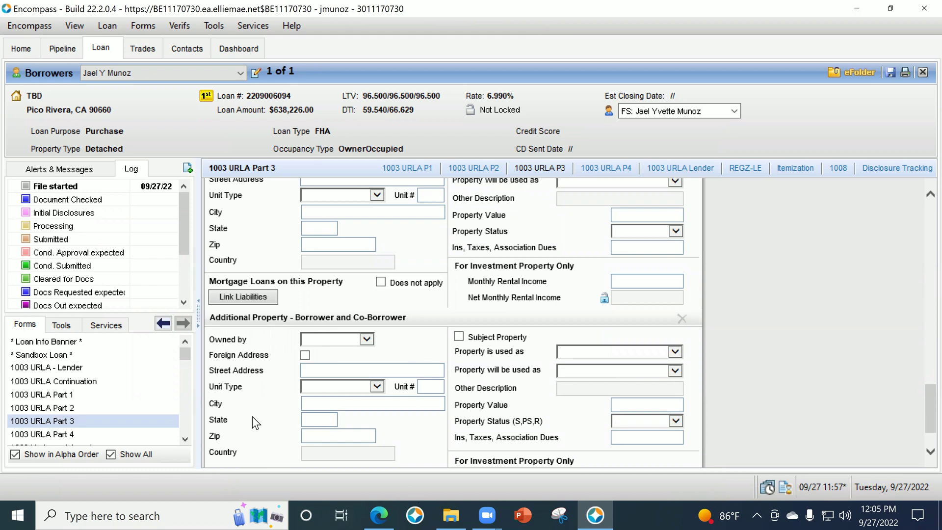
click(98, 433)
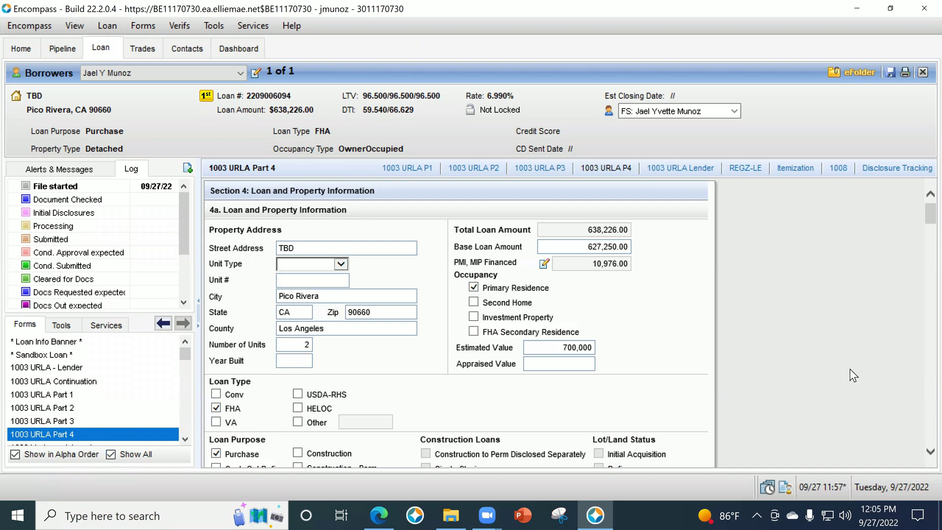
Choose Site Built from the Construction Method Type dropdown.
scroll(829, 383, down, 1)
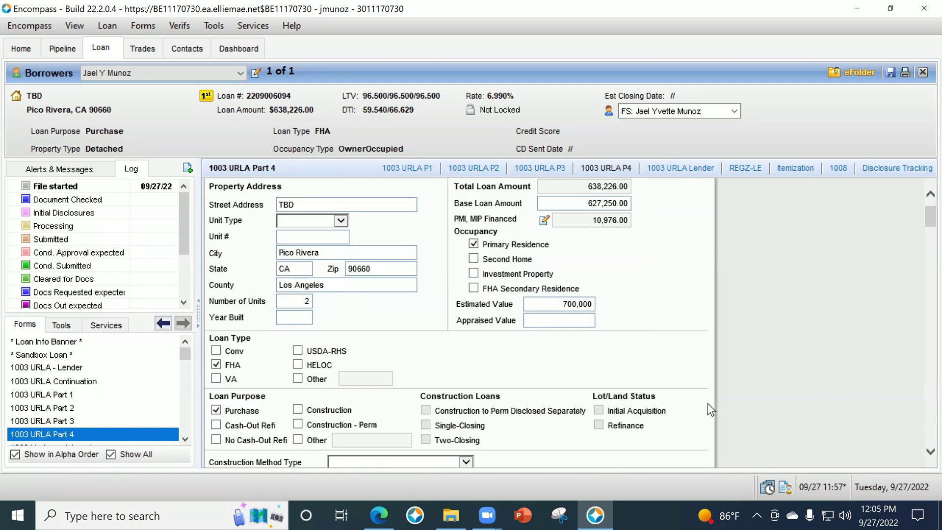
scroll(717, 381, down, 3)
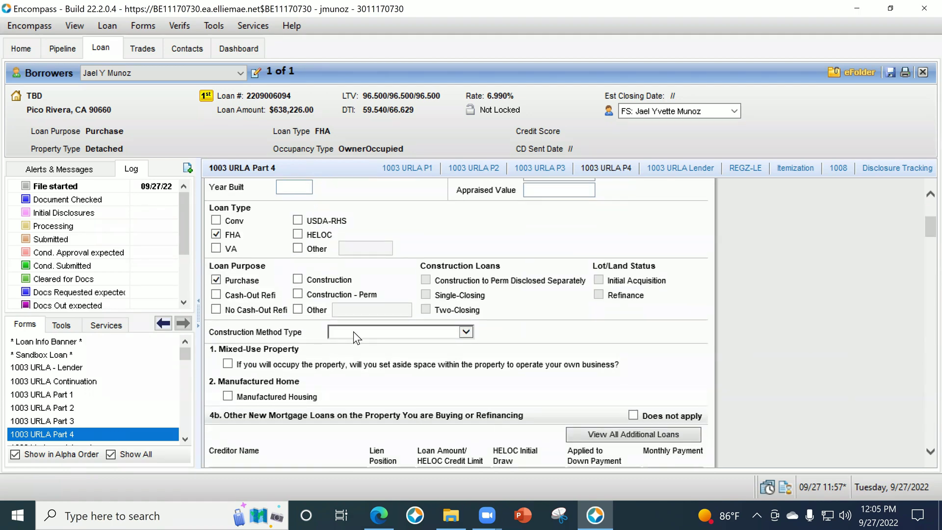
click(353, 331)
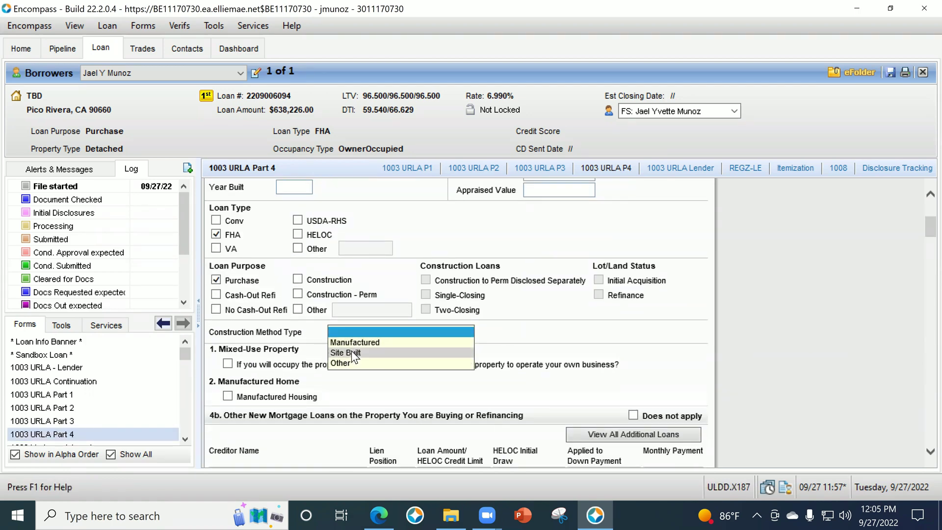
click(352, 351)
click(352, 329)
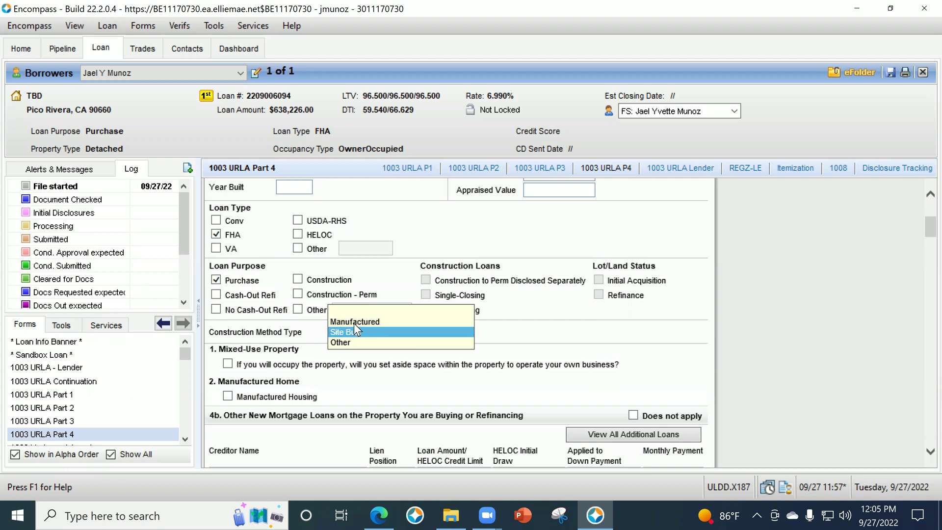
click(355, 331)
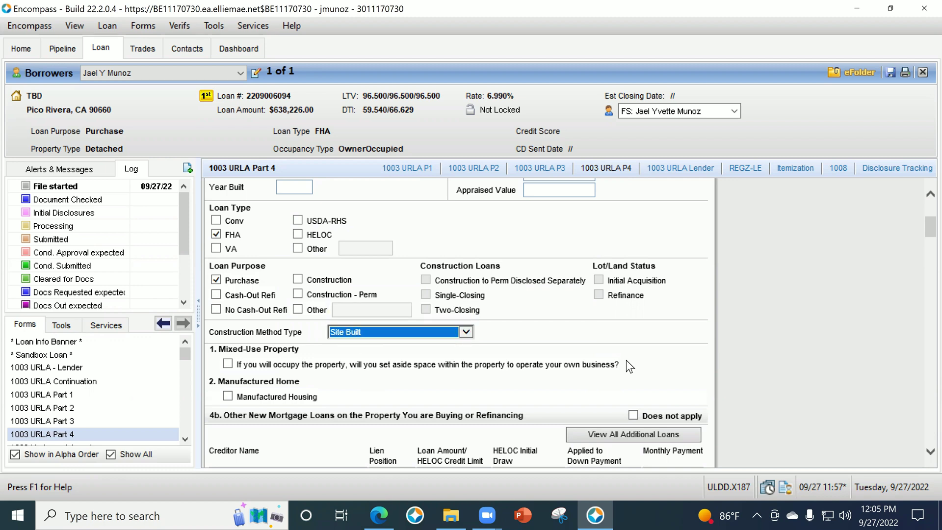
scroll(427, 358, down, 2)
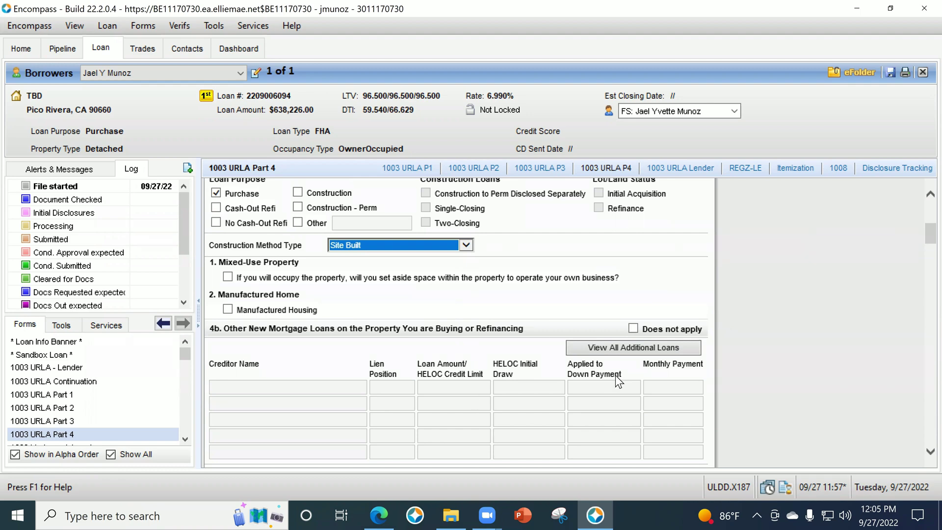
scroll(615, 377, down, 2)
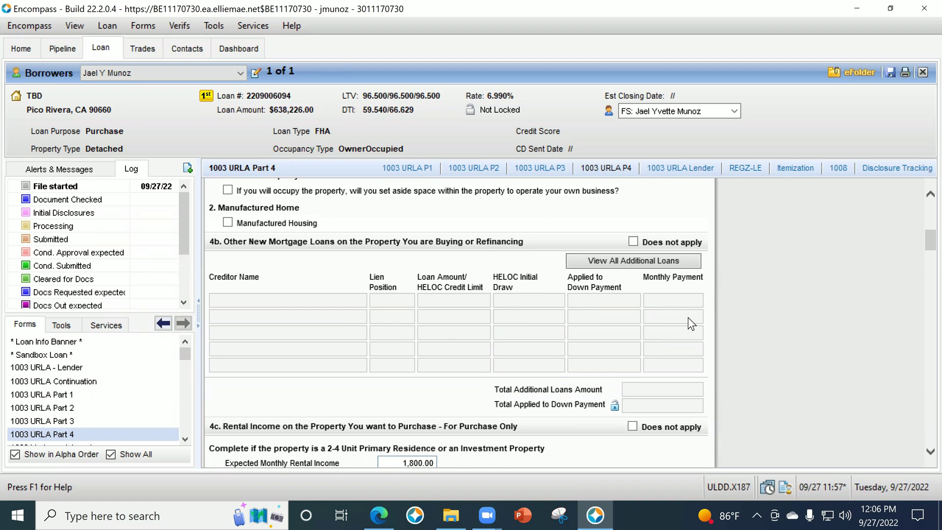
Check 'Does not apply' for section 4b, leaving section 4c rental income unchecked.
click(633, 241)
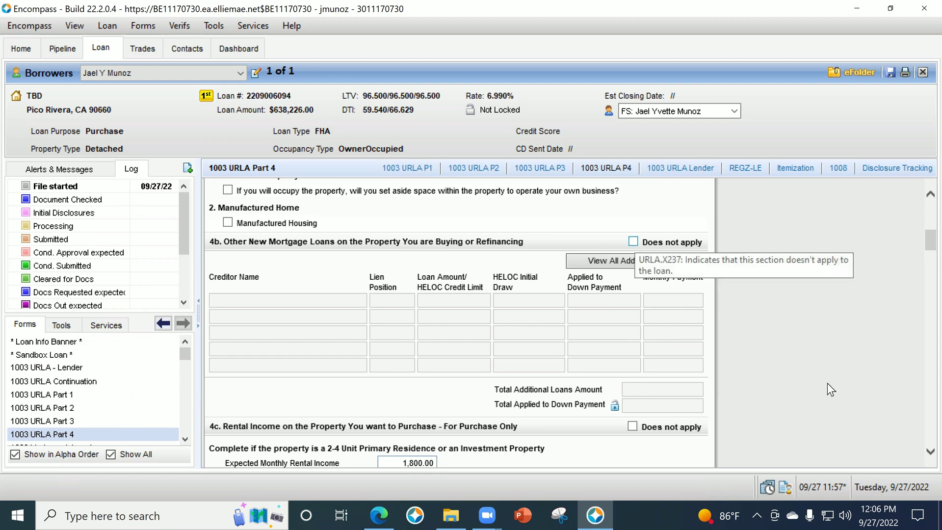
scroll(829, 378, down, 3)
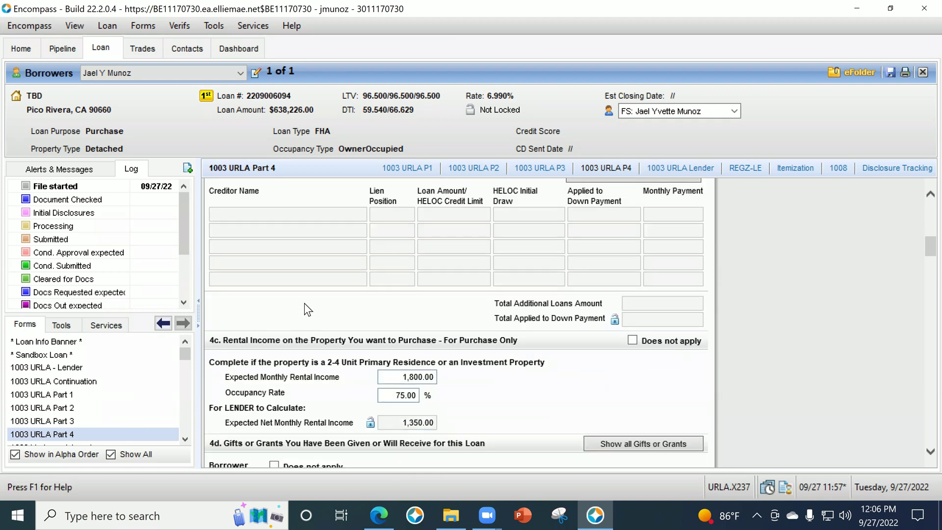
click(633, 340)
click(637, 342)
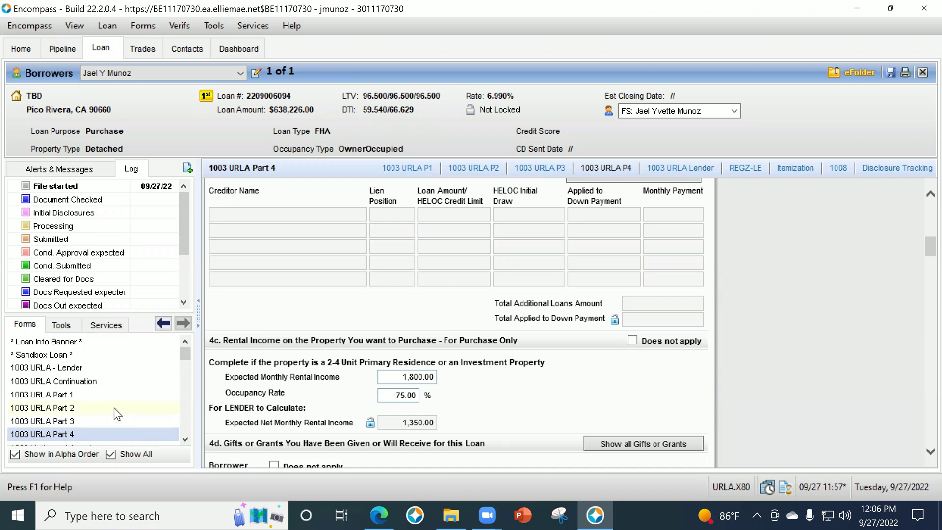
Open the Bor/Cob/Both dropdown in the first gift row of section 4d.
scroll(117, 405, down, 1)
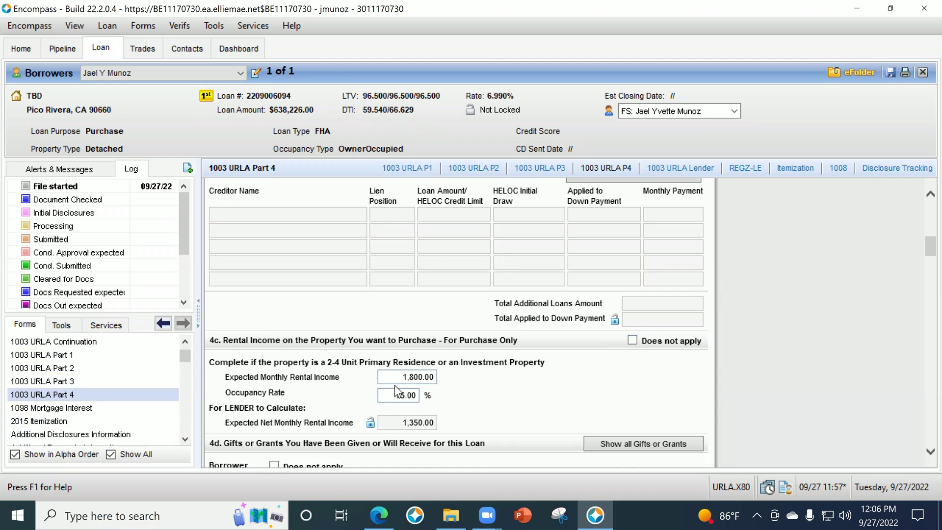
scroll(737, 296, down, 6)
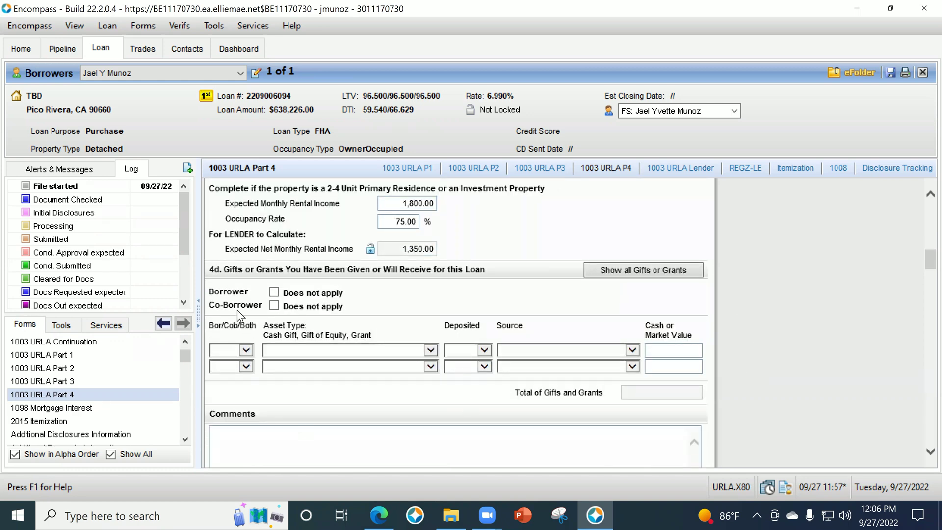
click(241, 350)
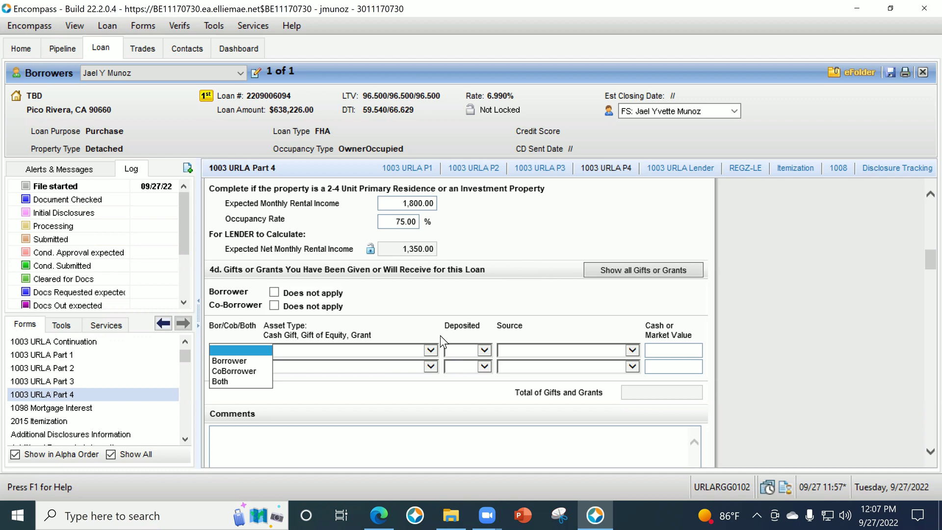
Assign the first gift row to the Borrower as a Gift of Cash, Deposited No.
click(425, 328)
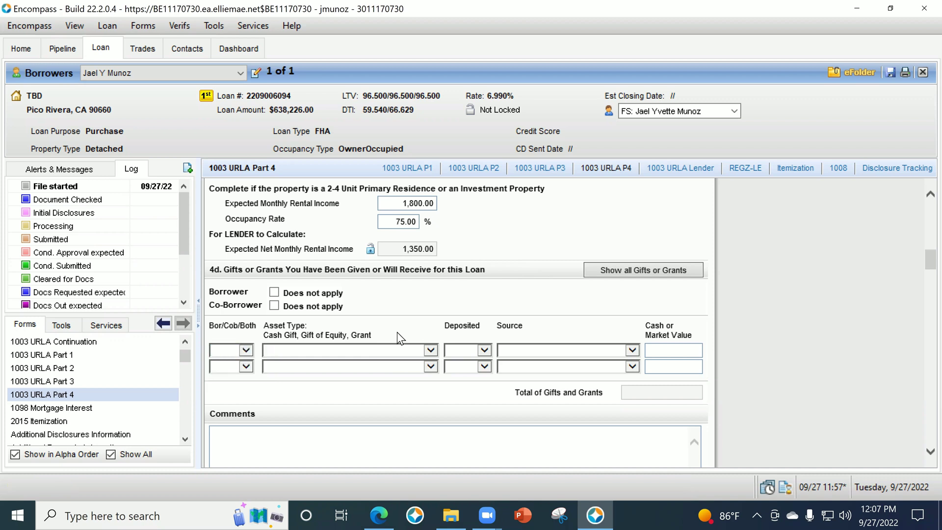
click(229, 351)
click(231, 361)
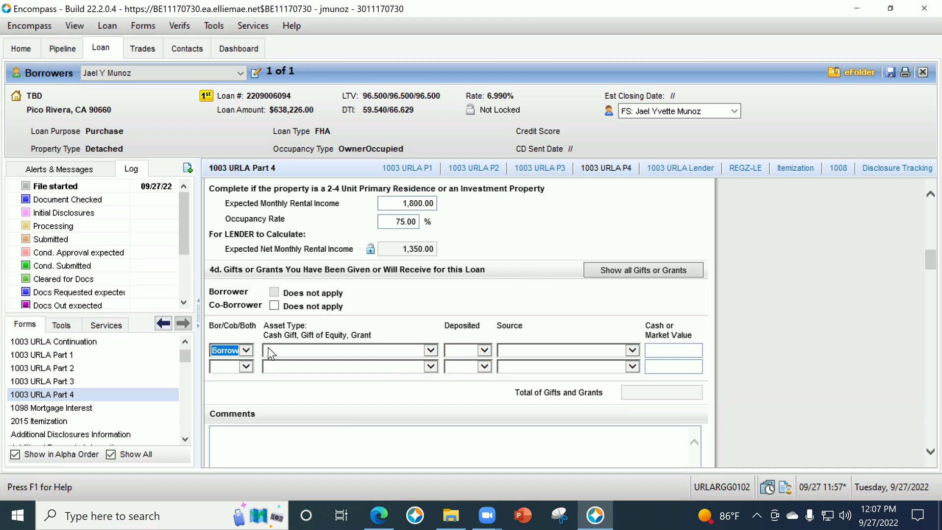
click(278, 349)
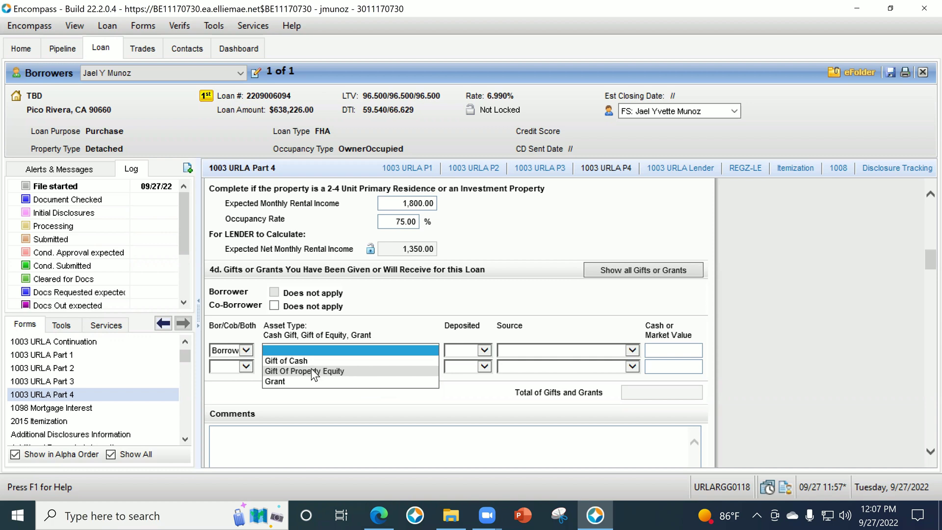
click(343, 361)
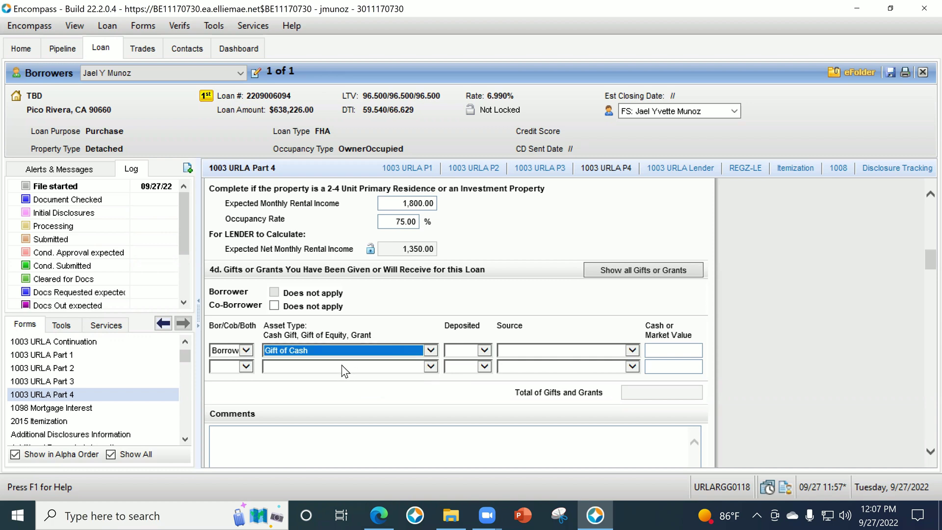
click(451, 318)
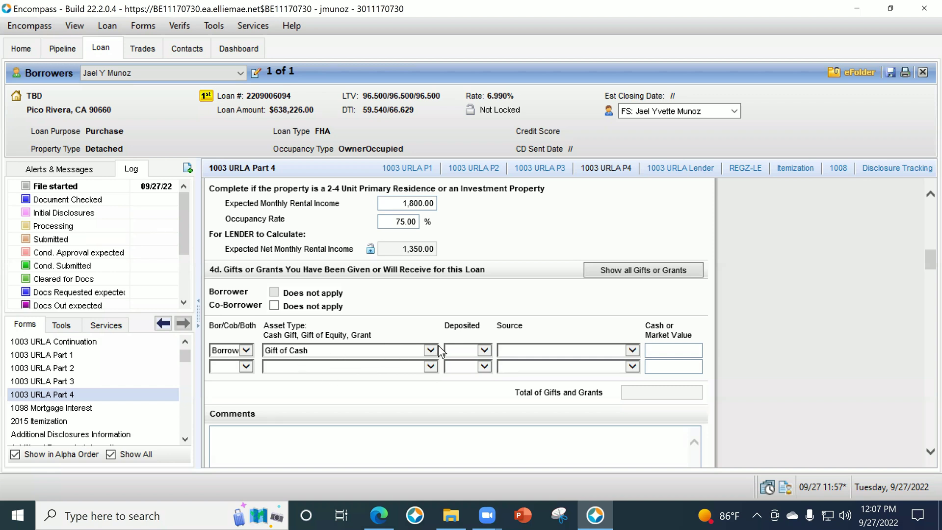
click(466, 349)
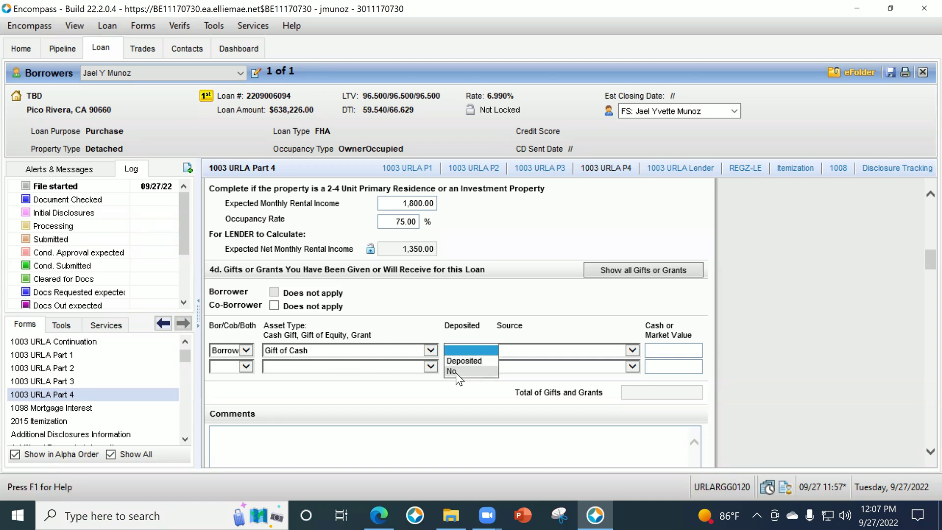
click(457, 369)
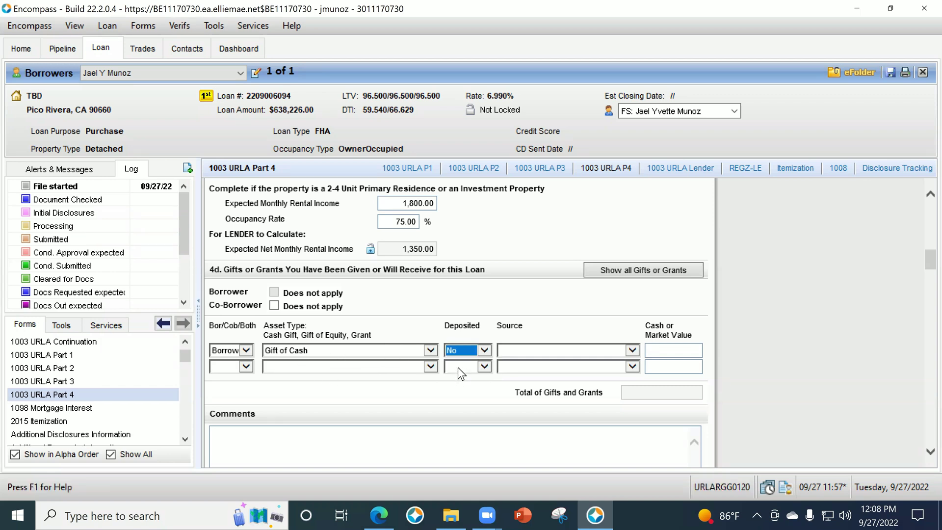
click(470, 352)
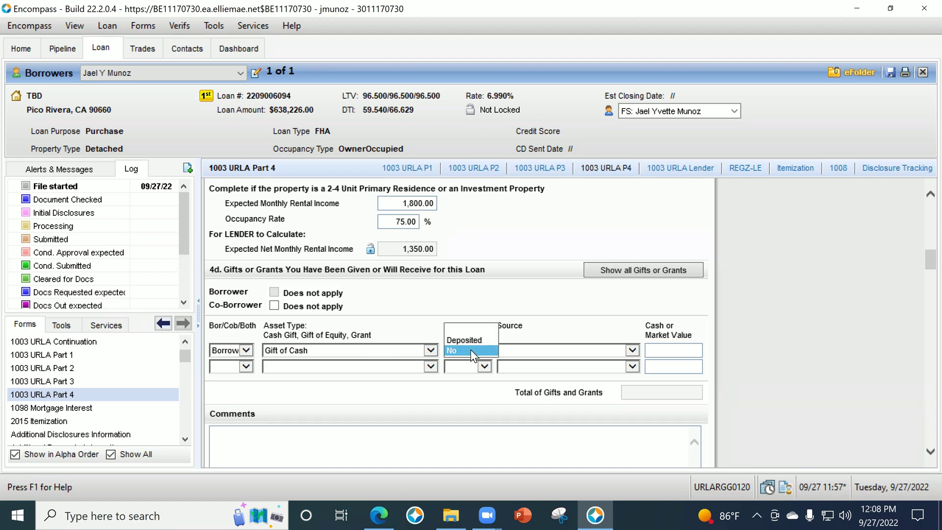
Set the gift source to Unmarried Partner and its cash value to 10,000.
click(105, 371)
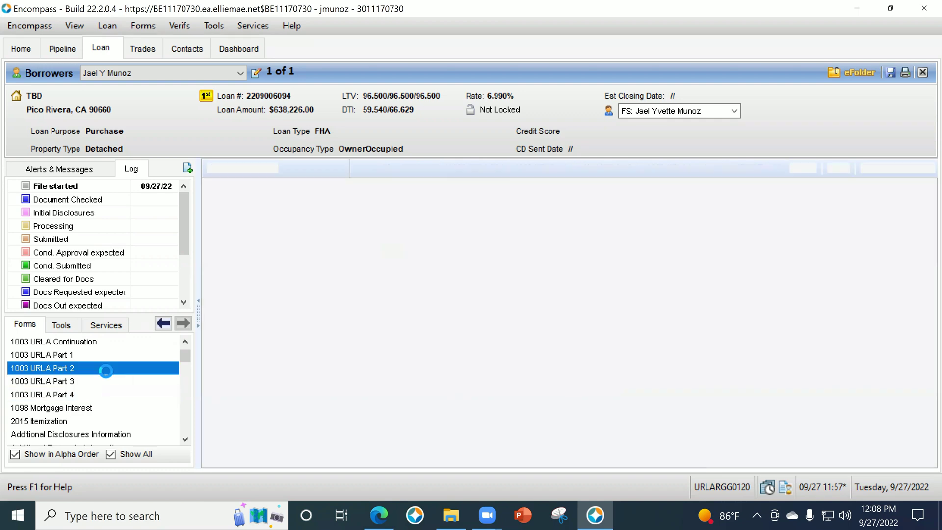
click(103, 381)
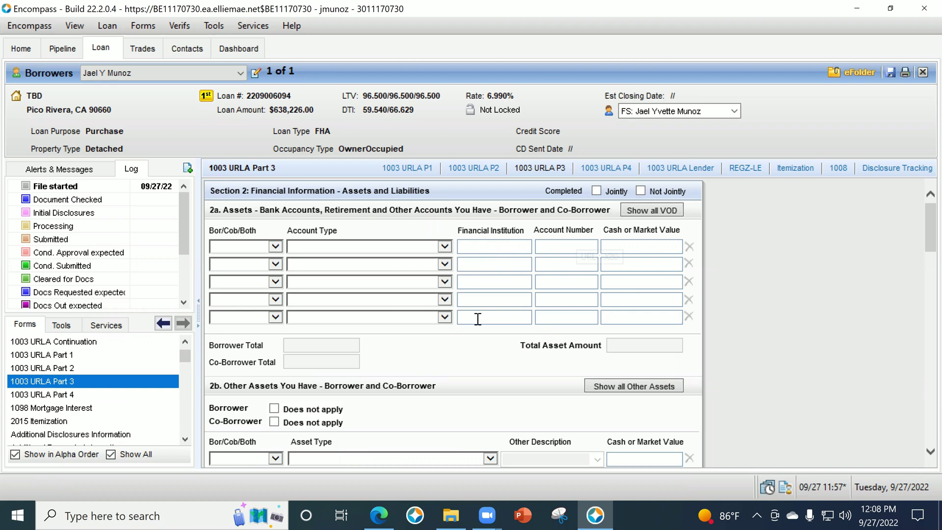
click(76, 395)
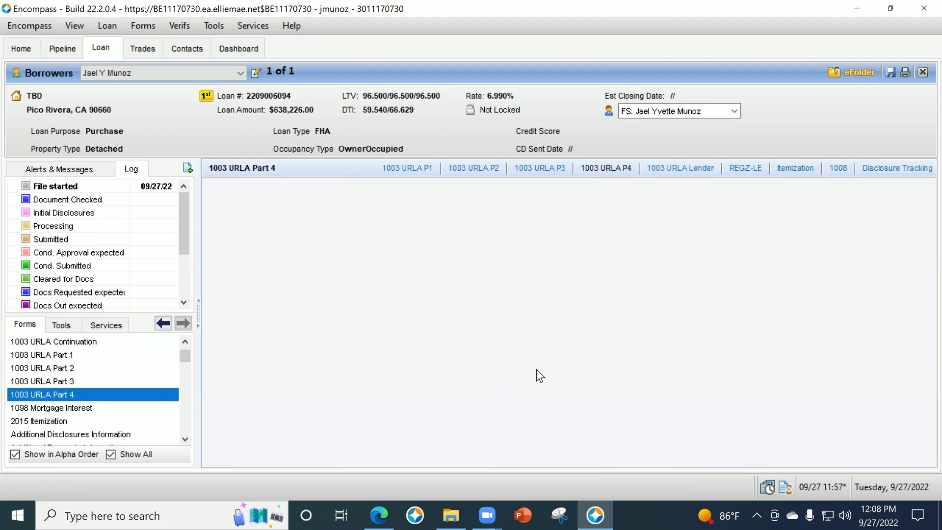
scroll(777, 306, down, 10)
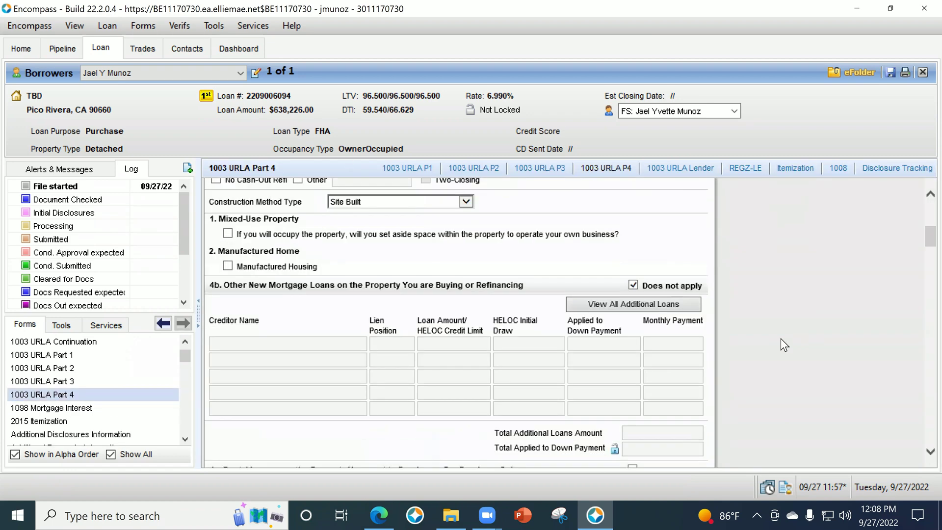
scroll(552, 416, down, 3)
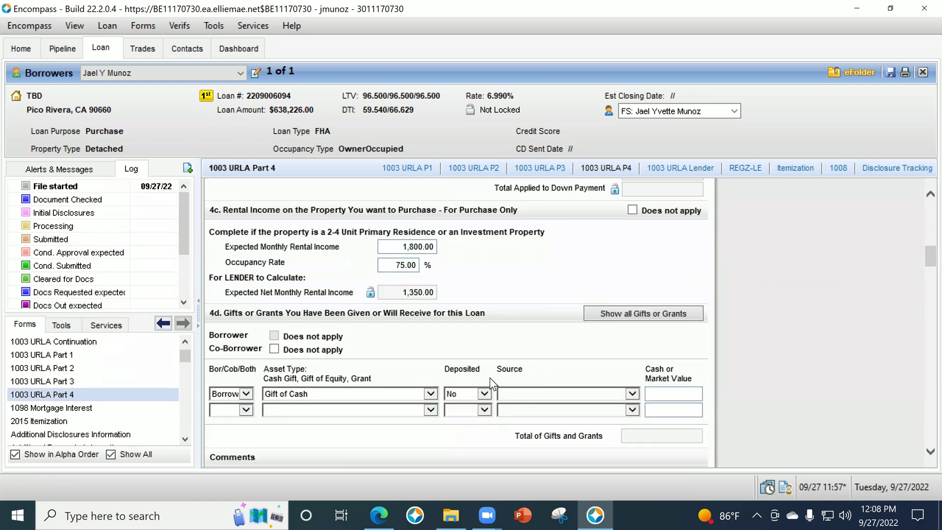
click(517, 393)
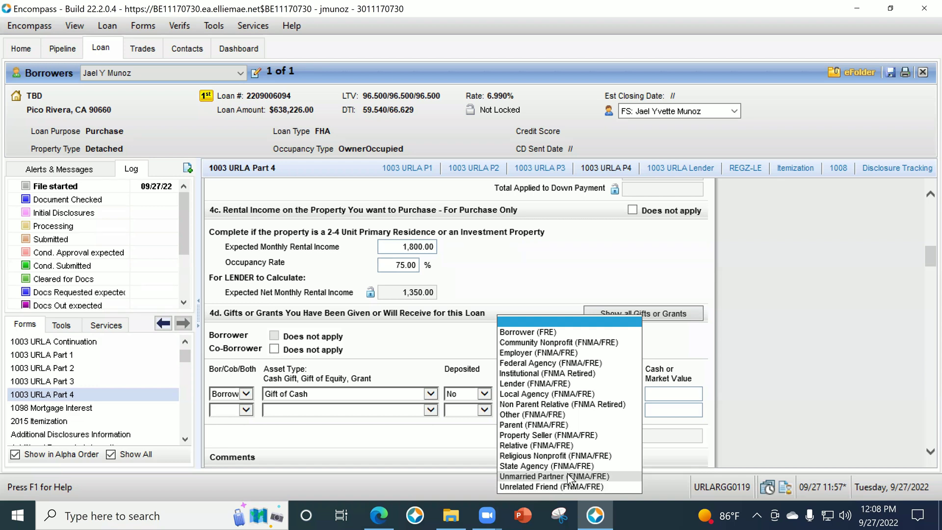
click(571, 477)
click(665, 392)
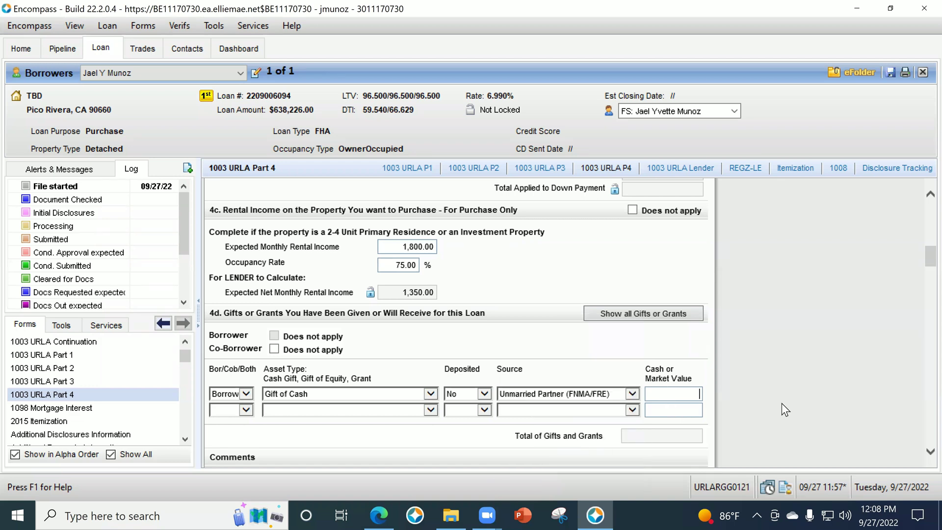
text(10000)
key(Tab)
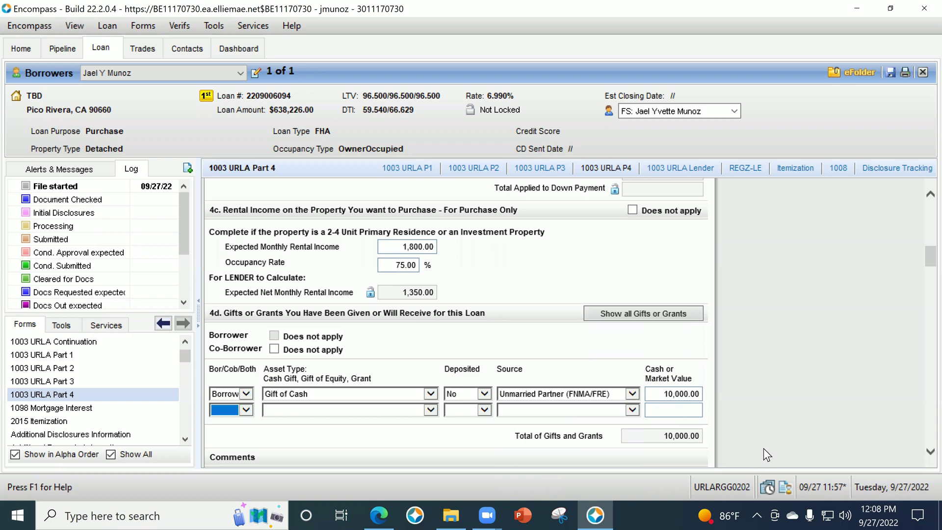
click(779, 437)
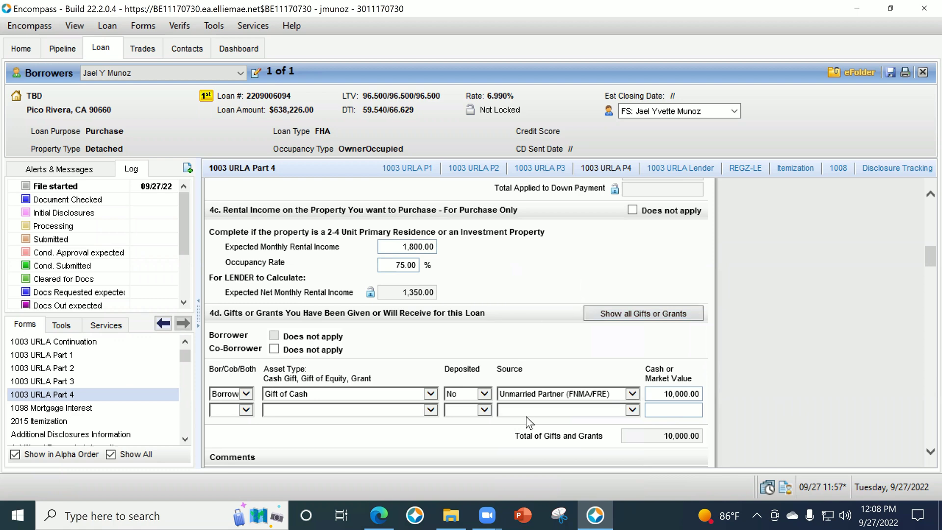
Answer Yes to question A (primary residence) and Yes to prior ownership interest.
scroll(586, 378, down, 2)
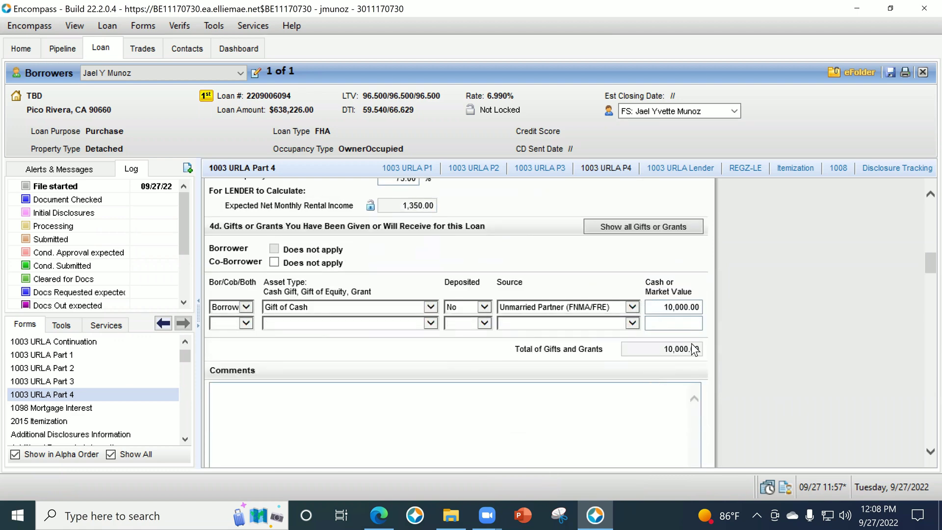
scroll(678, 289, down, 2)
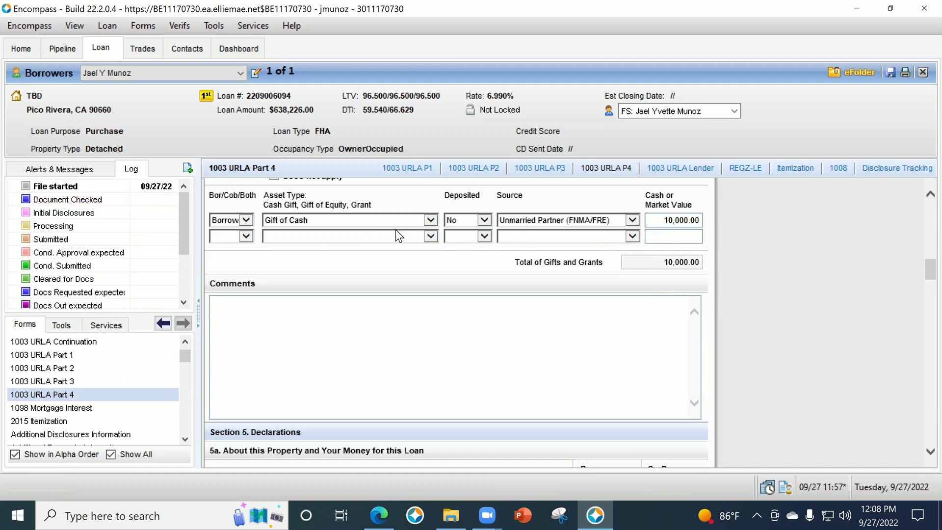
scroll(807, 364, down, 5)
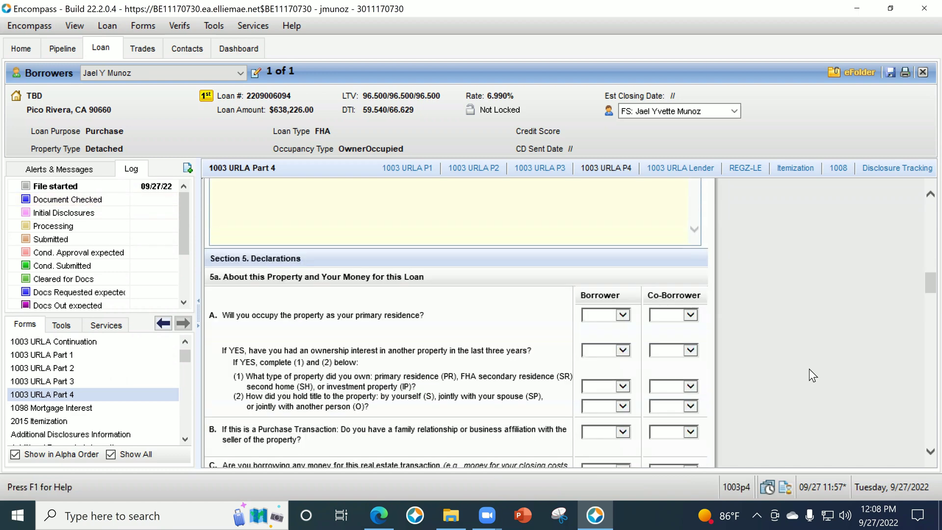
scroll(800, 336, down, 18)
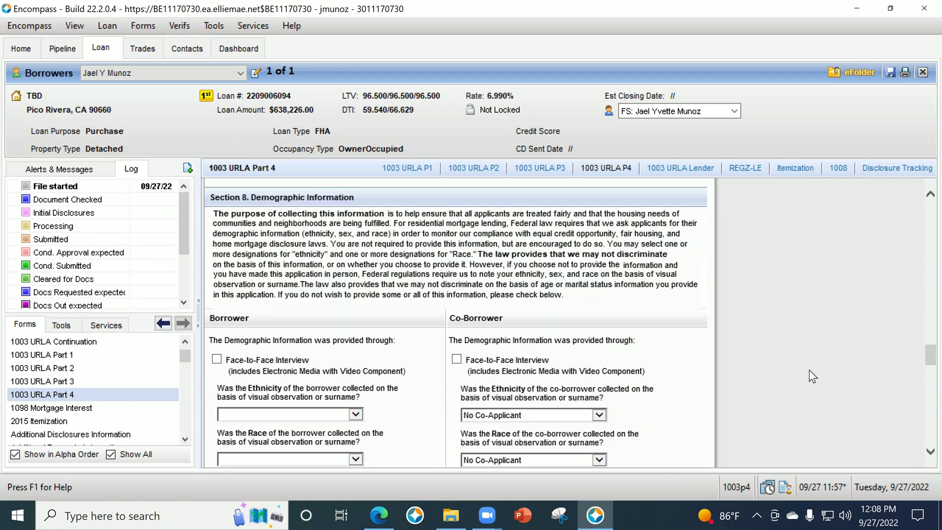
scroll(810, 369, down, 10)
scroll(807, 403, down, 8)
scroll(791, 416, up, 10)
scroll(786, 411, up, 15)
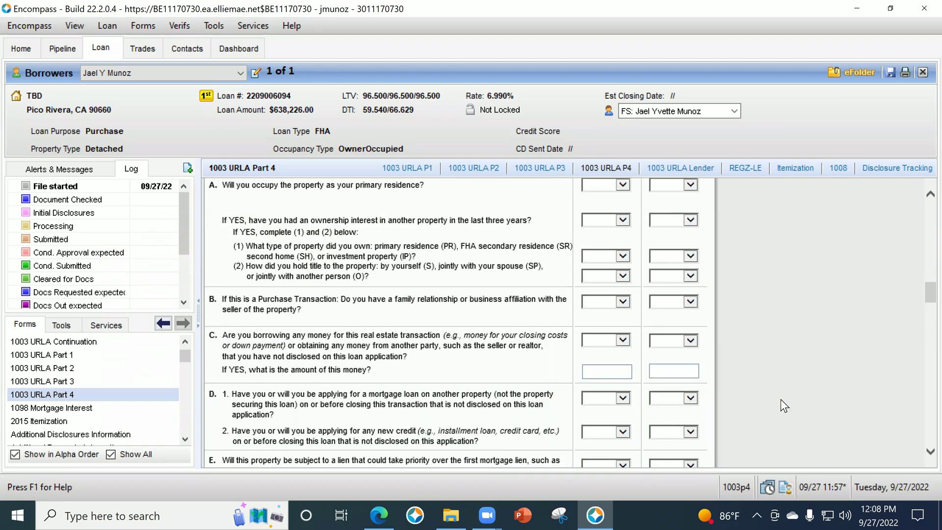
scroll(778, 392, up, 2)
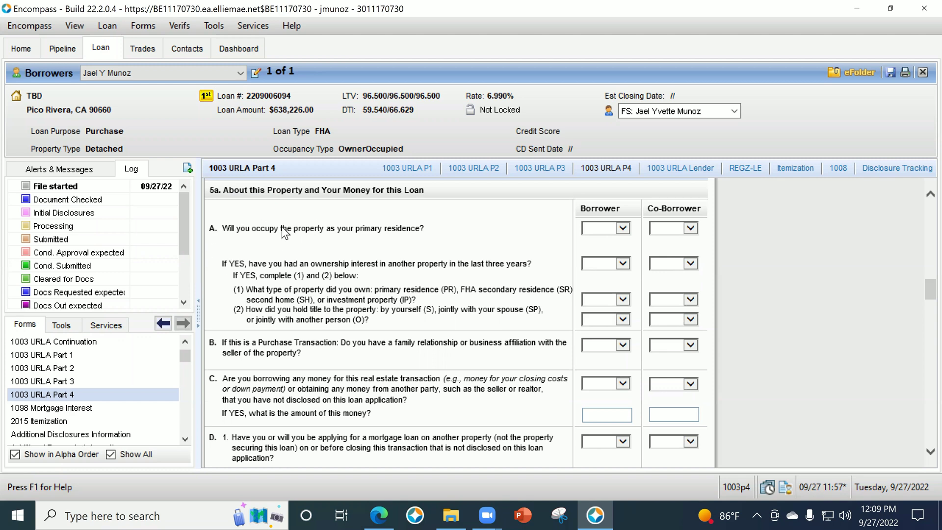
click(622, 227)
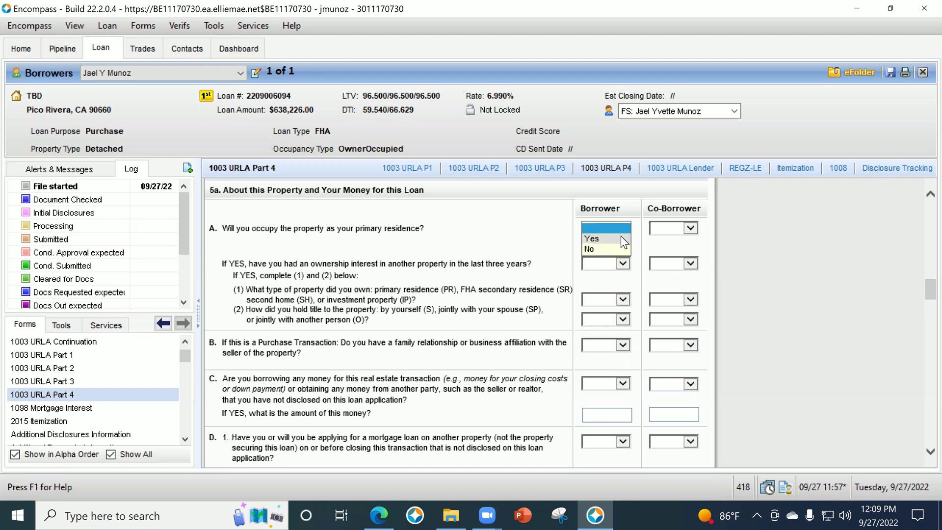
click(622, 238)
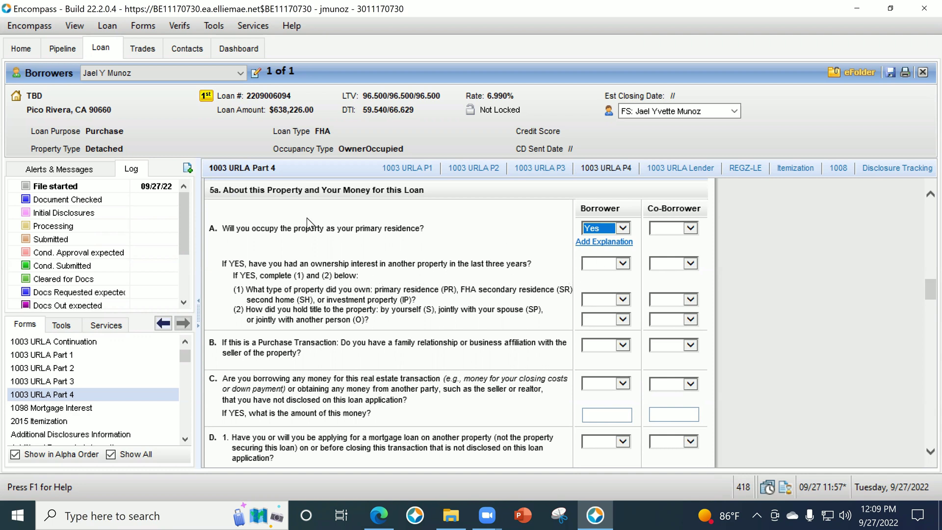
click(599, 264)
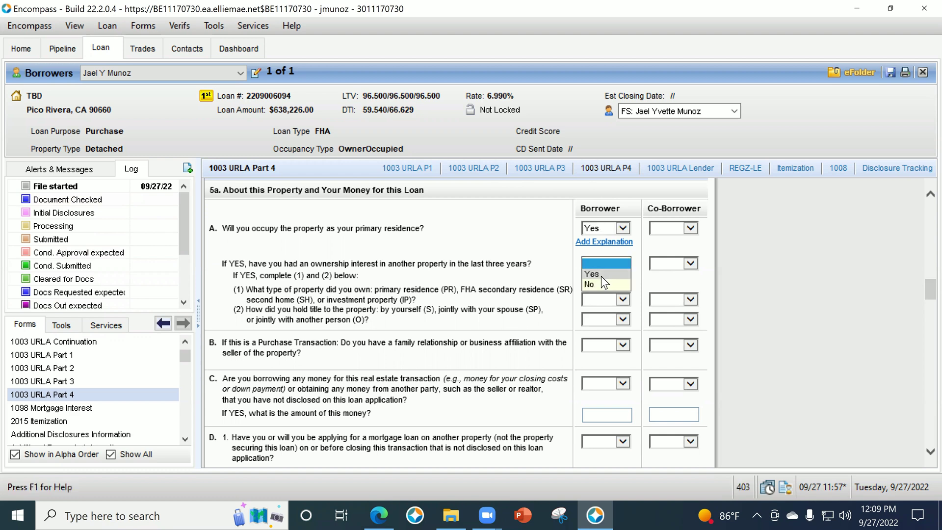
click(602, 276)
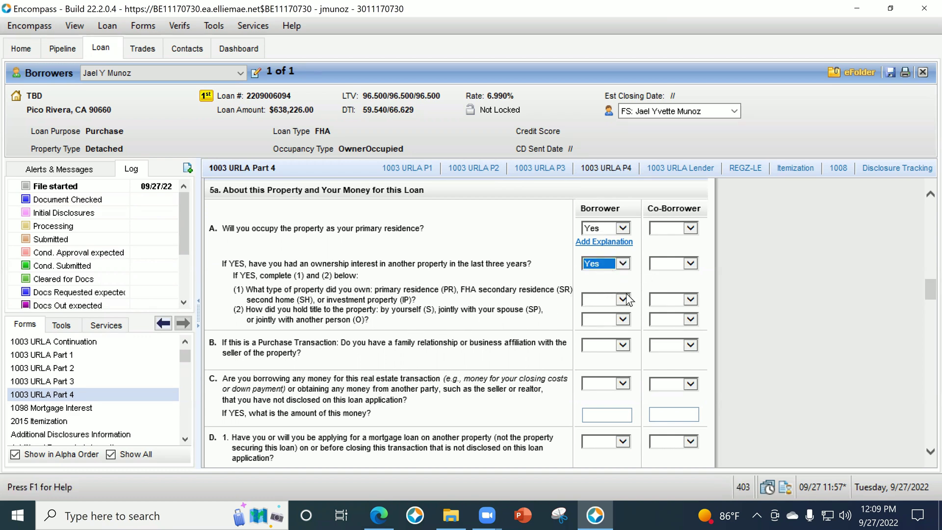
Set previously owned property to Primary Residence, held in Sole Ownership.
click(609, 302)
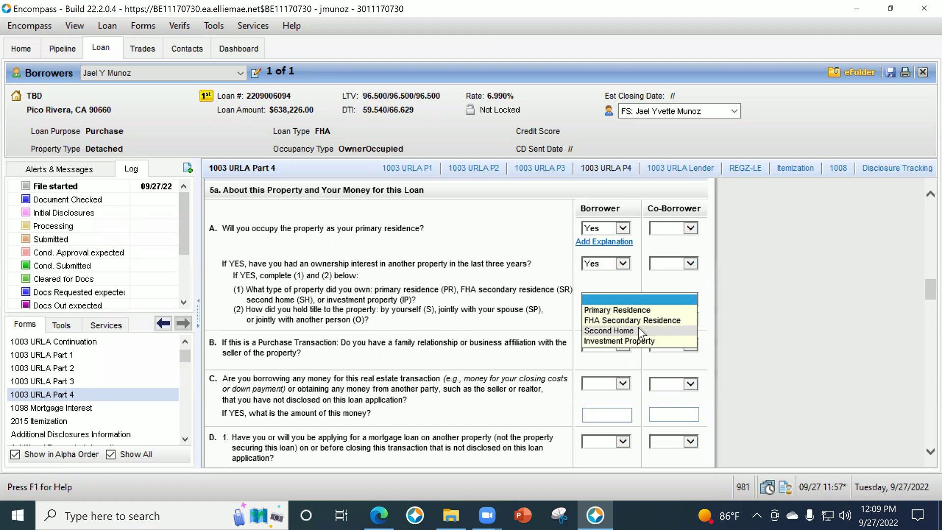
click(530, 310)
click(594, 300)
click(597, 324)
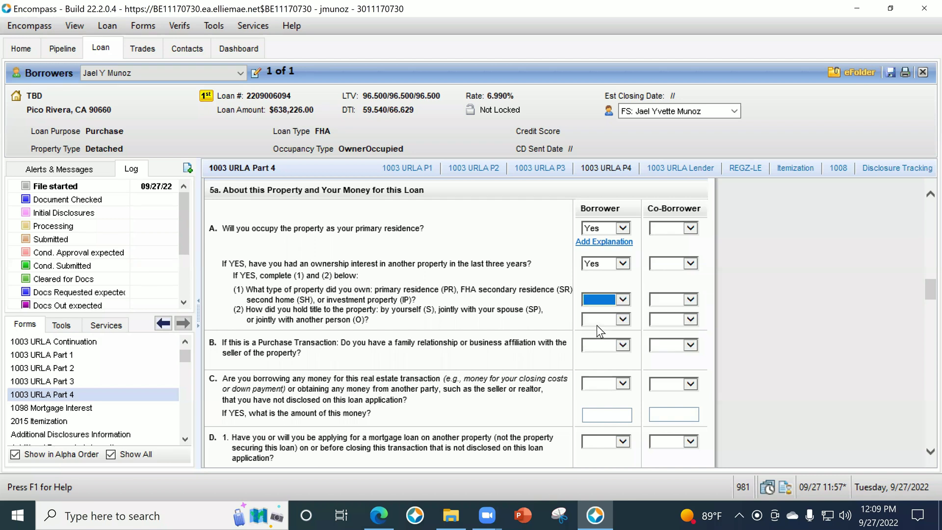
click(601, 321)
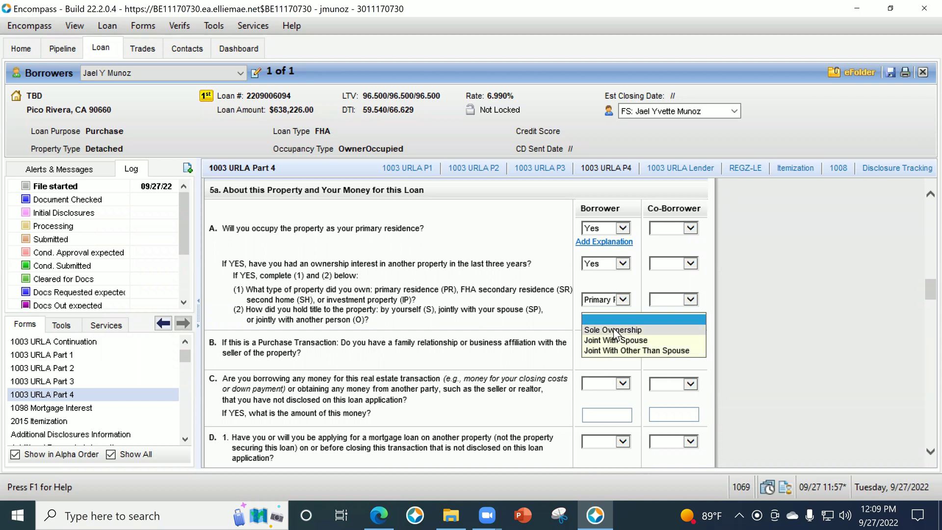
key(Escape)
scroll(384, 329, down, 2)
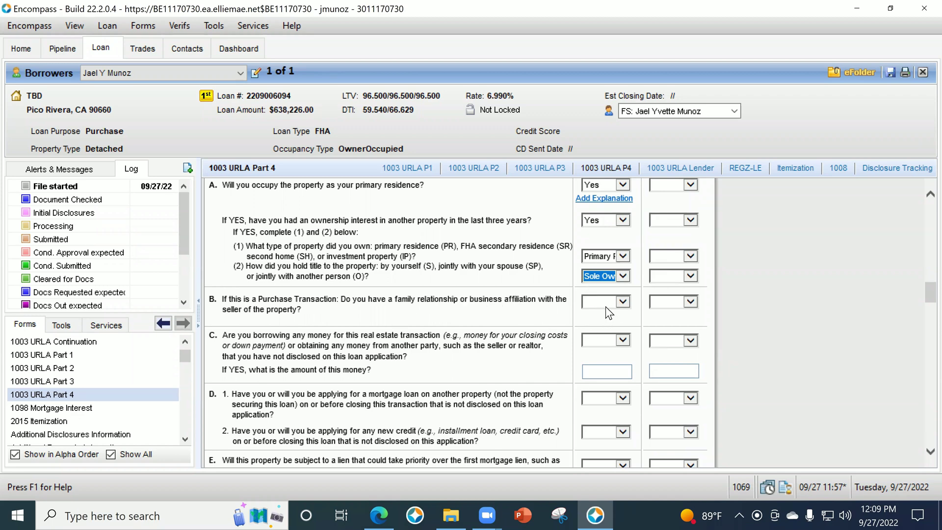
scroll(500, 358, down, 3)
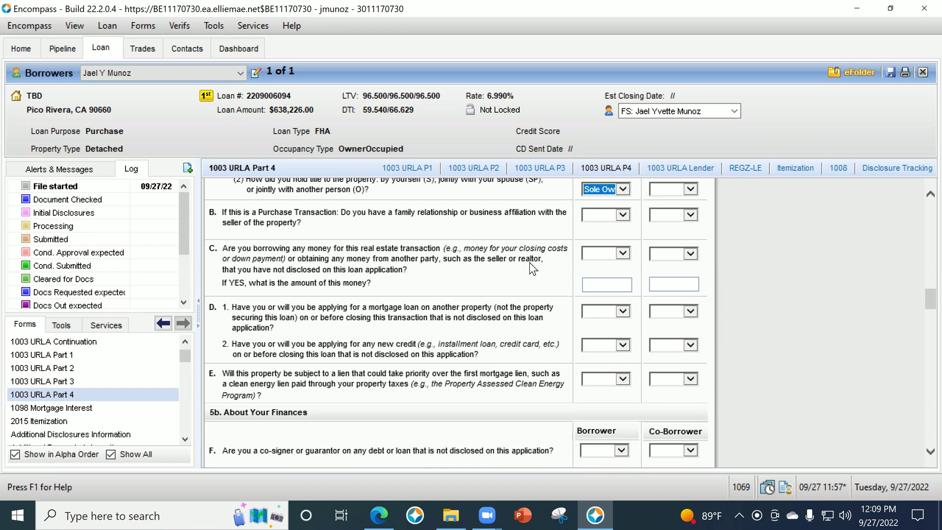
scroll(540, 260, down, 1)
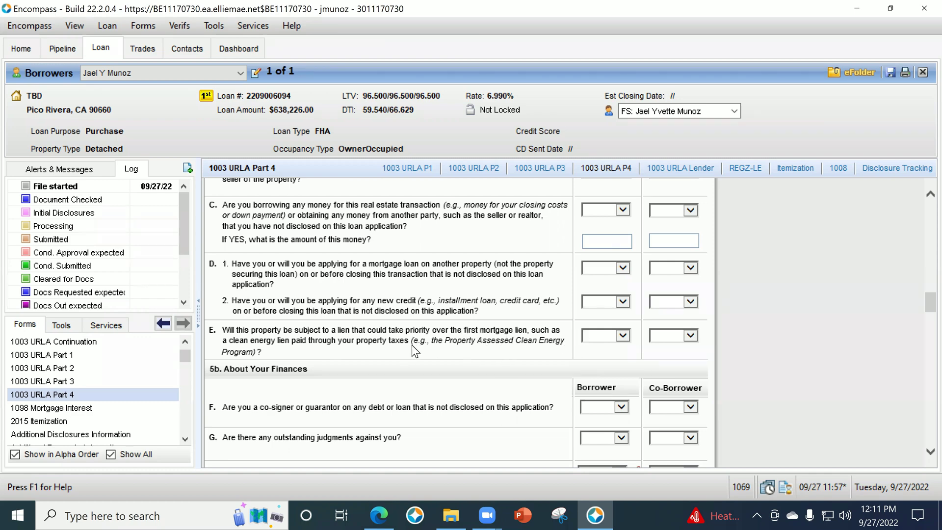
scroll(411, 343, down, 1)
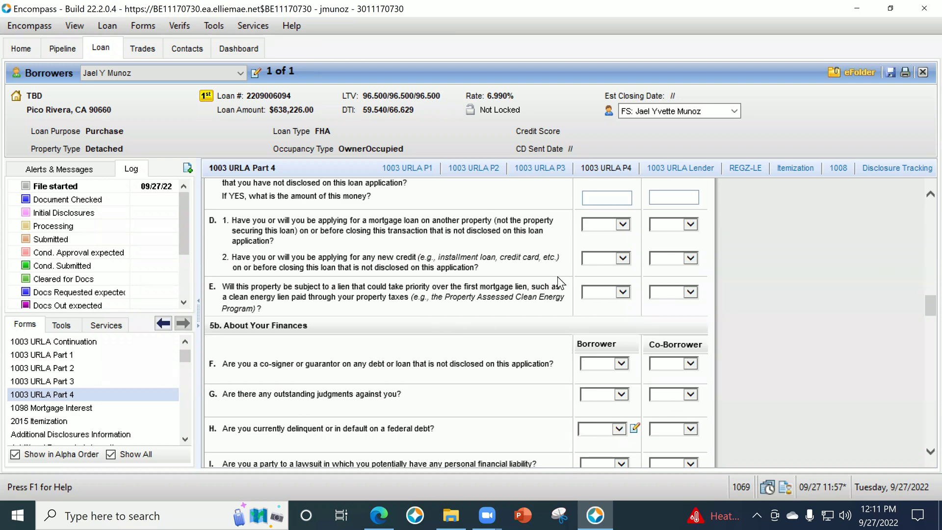
scroll(504, 334, down, 2)
scroll(504, 334, up, 2)
scroll(493, 334, down, 3)
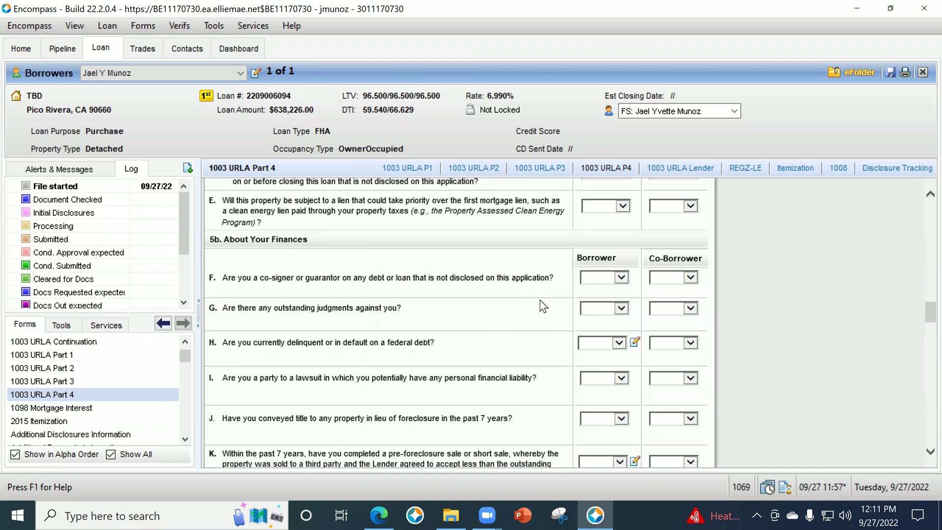
scroll(537, 297, down, 2)
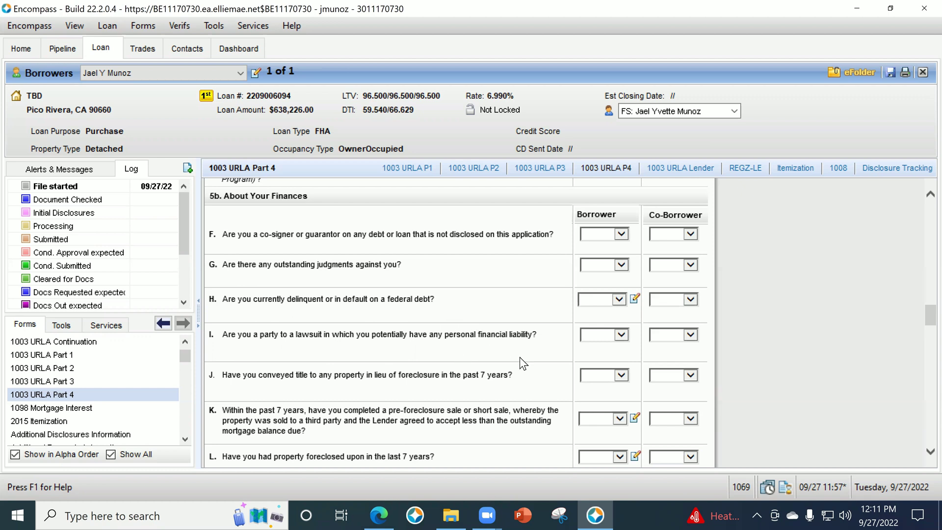
scroll(527, 348, down, 1)
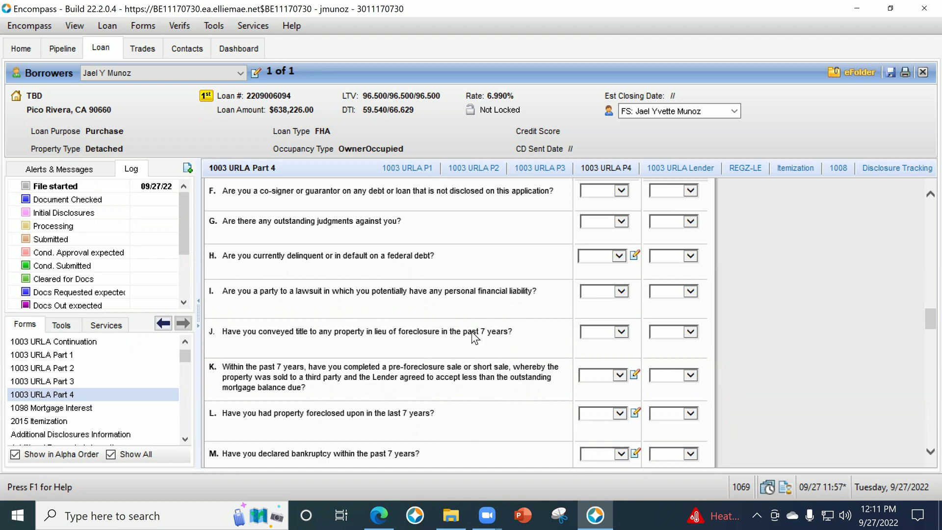
scroll(472, 335, down, 1)
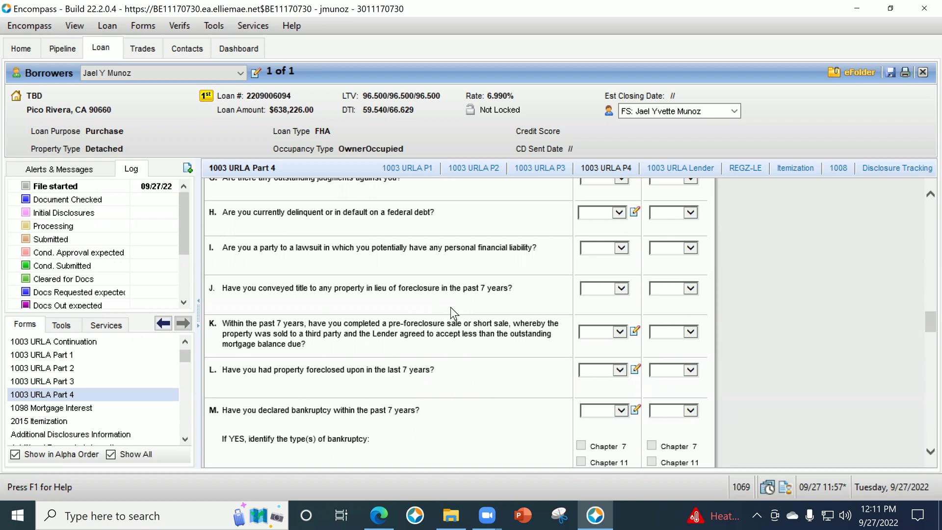
Set the borrower's answers to Yes for question J (deed in lieu) and question M (bankruptcy).
click(620, 289)
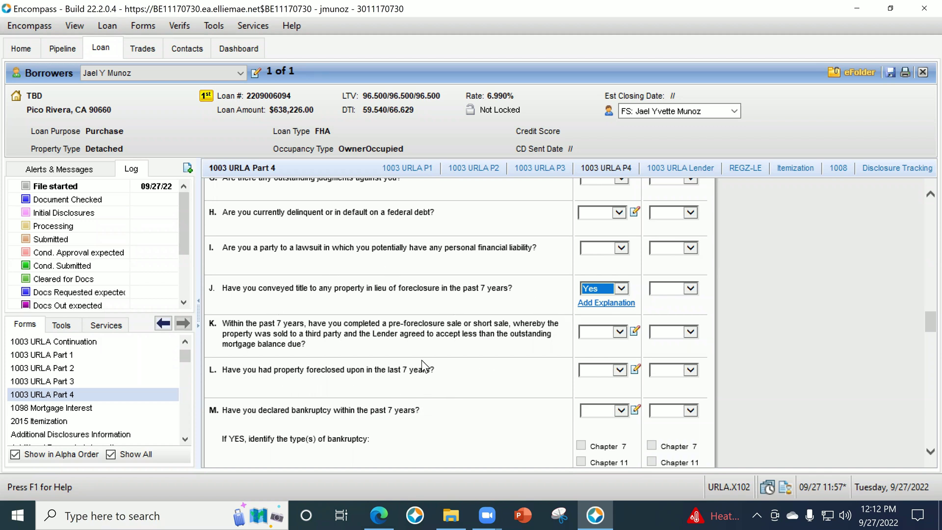
scroll(490, 355, down, 1)
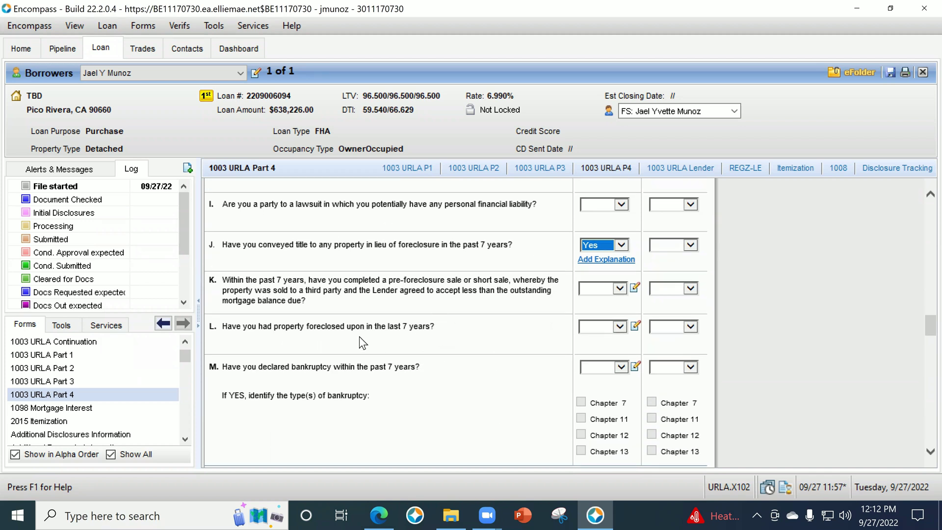
scroll(476, 373, down, 1)
click(609, 320)
click(591, 333)
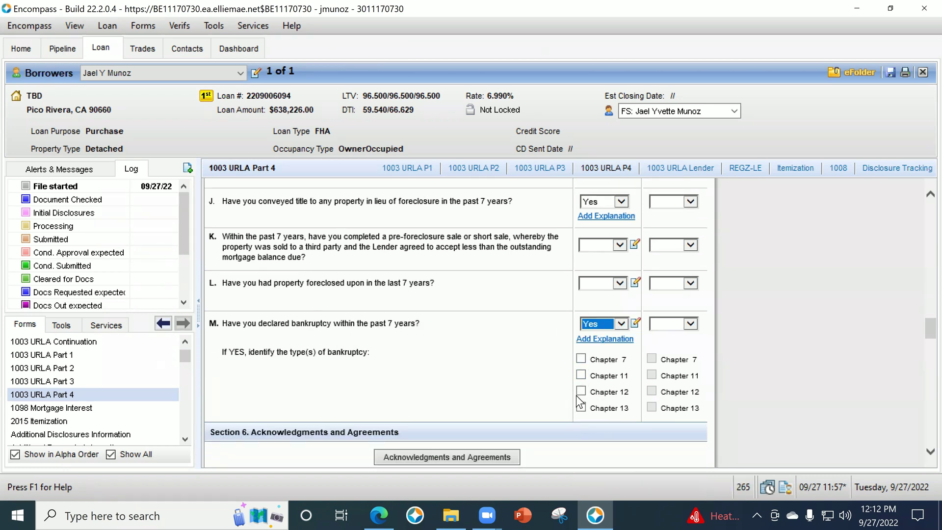
scroll(485, 338, up, 1)
scroll(434, 252, down, 1)
scroll(473, 328, up, 3)
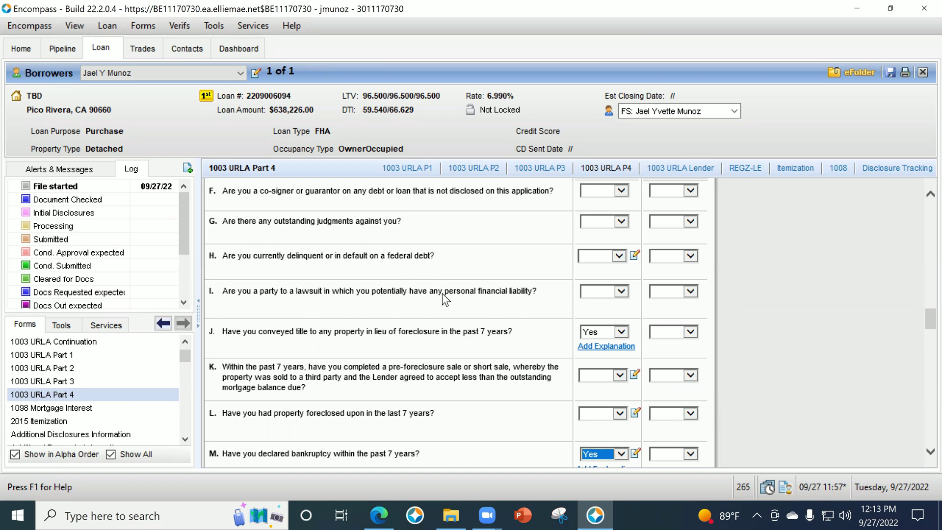
scroll(482, 334, down, 5)
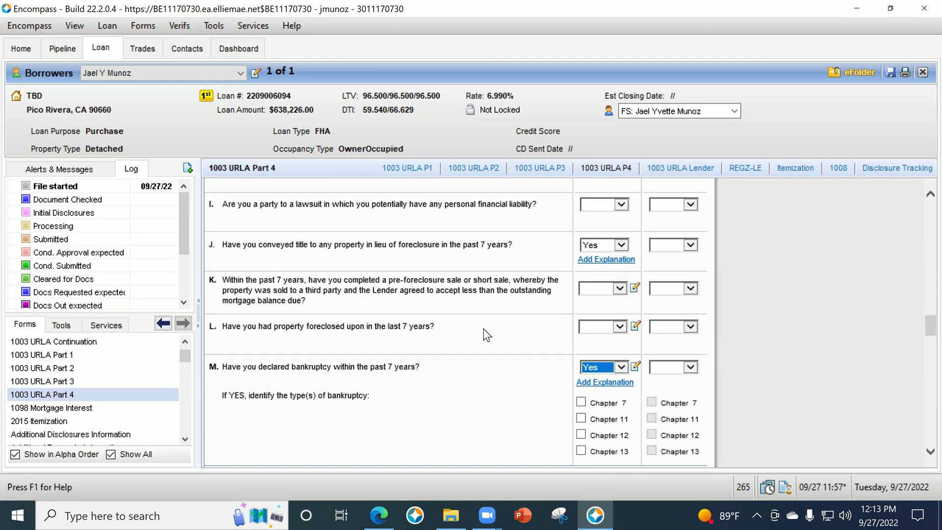
scroll(408, 290, up, 5)
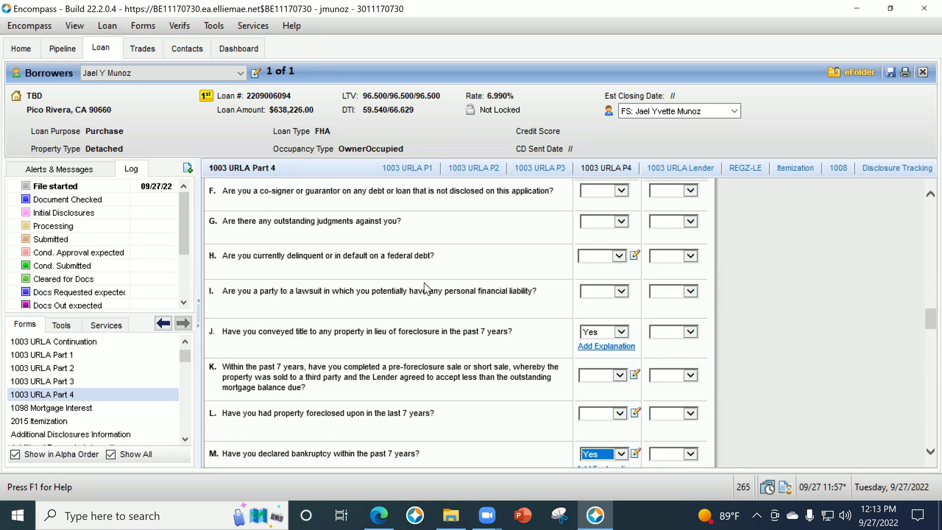
Tick a collection method and set the borrower's ethnicity observation to Not Applicable.
scroll(441, 299, down, 3)
scroll(449, 303, down, 4)
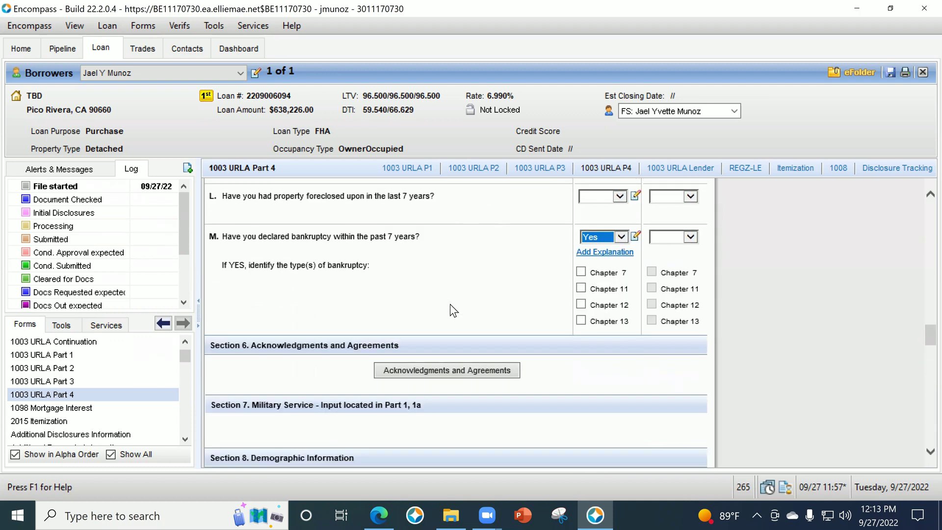
scroll(714, 392, down, 5)
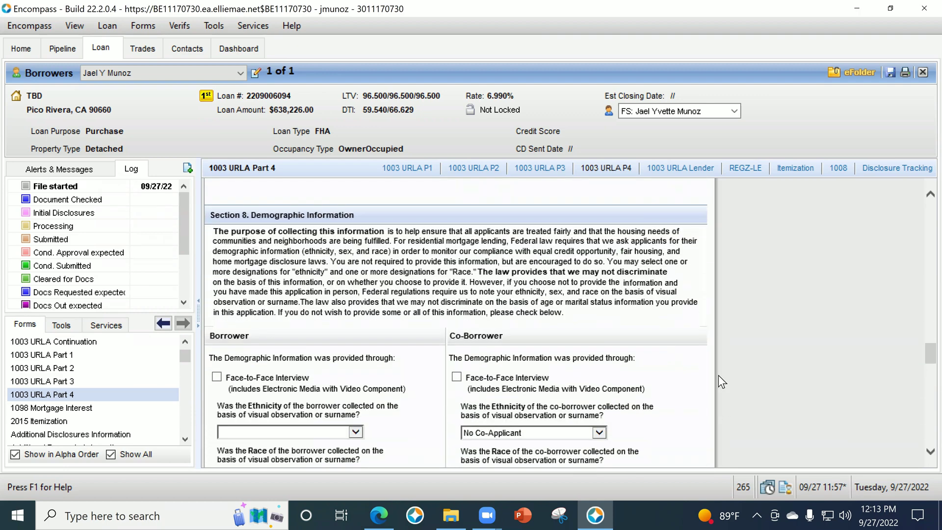
scroll(735, 368, down, 1)
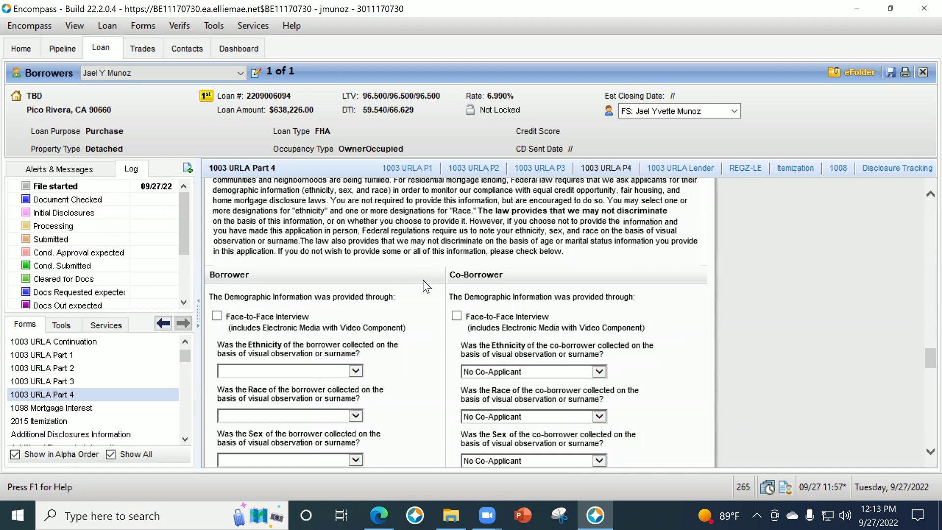
scroll(449, 389, down, 1)
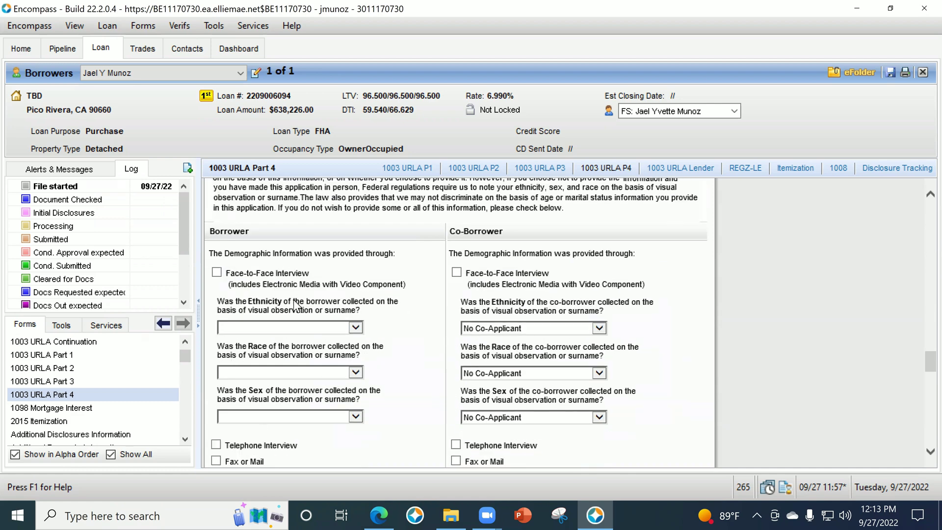
click(217, 273)
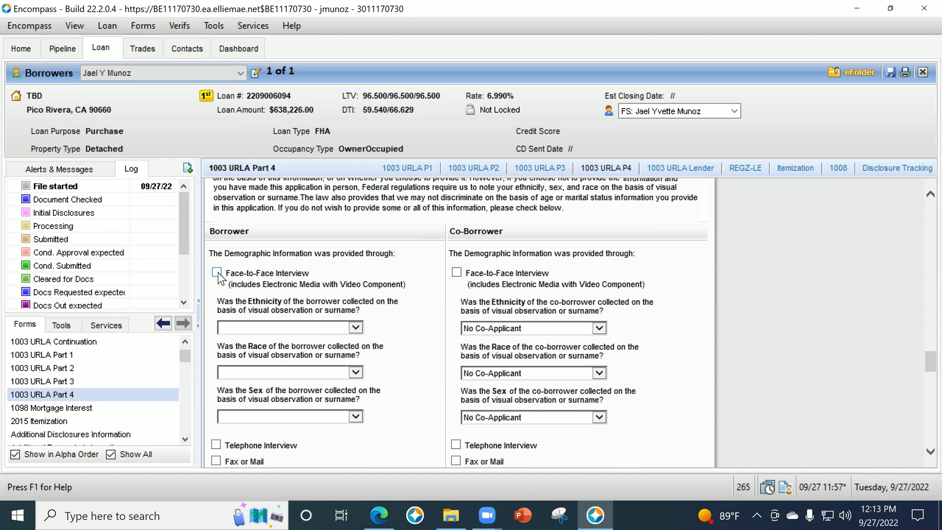
click(257, 325)
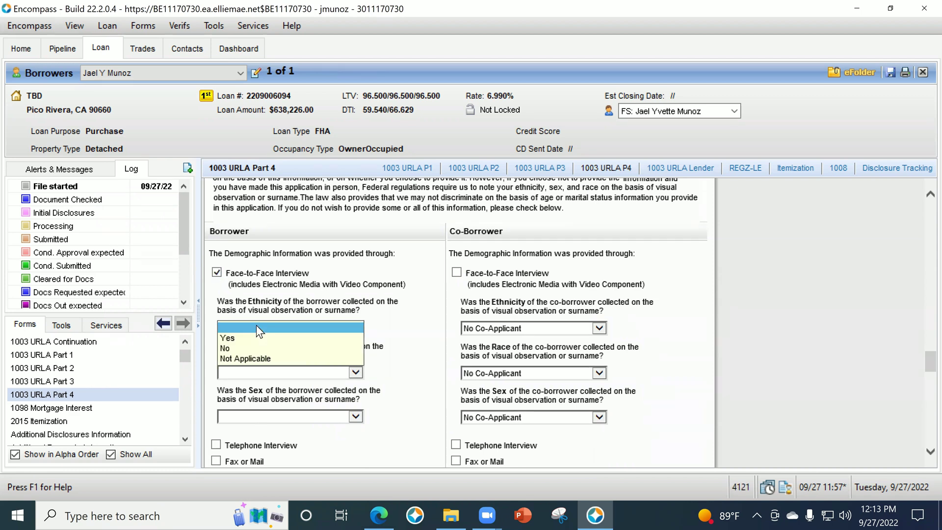
click(259, 359)
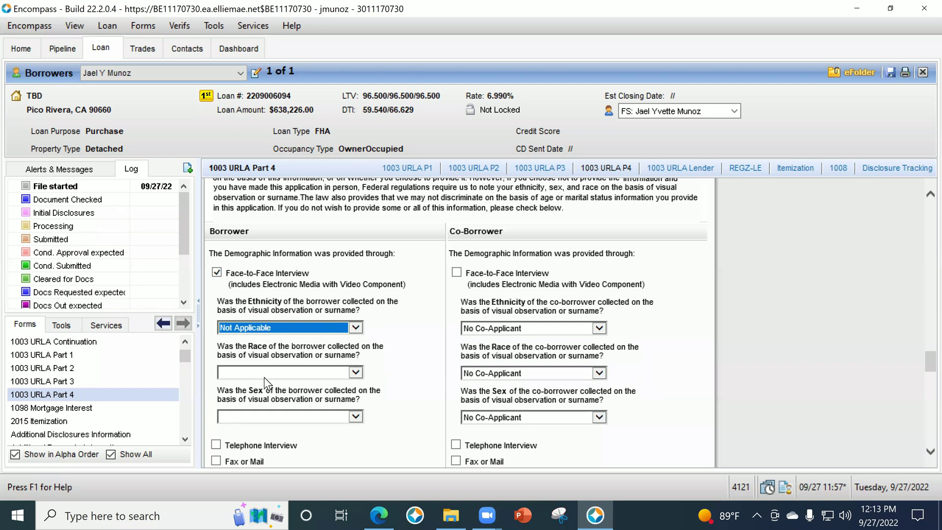
Set race and sex observations to Not Applicable and record Telephone Interview as the method.
scroll(307, 351, down, 1)
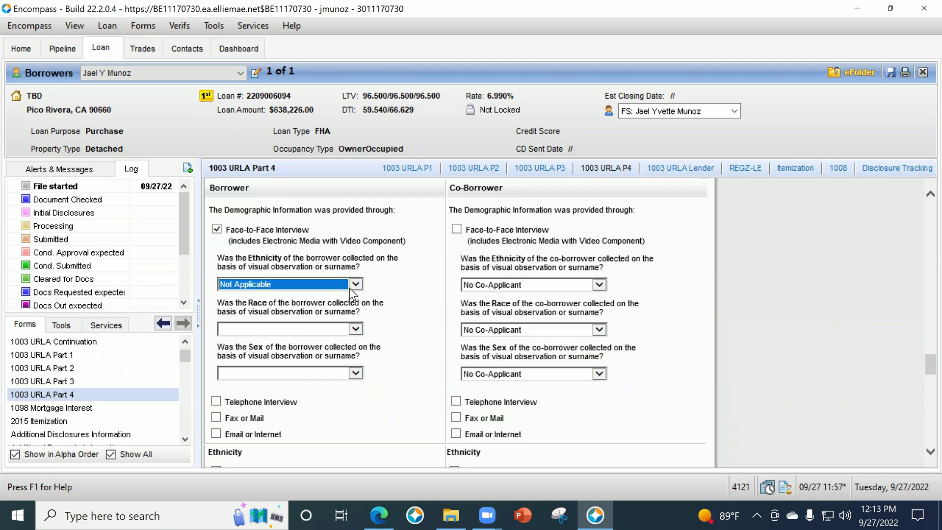
click(269, 329)
click(269, 359)
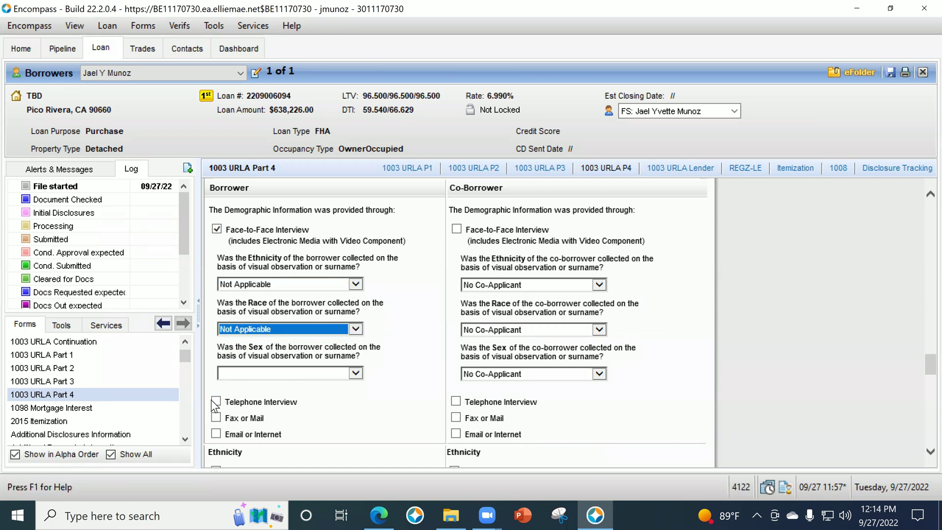
key(space)
click(251, 370)
click(258, 404)
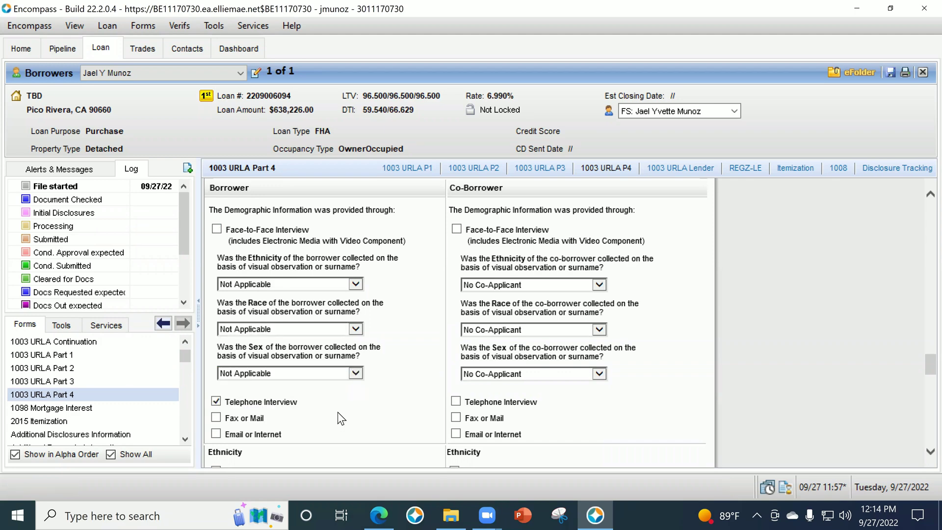
scroll(411, 390, down, 3)
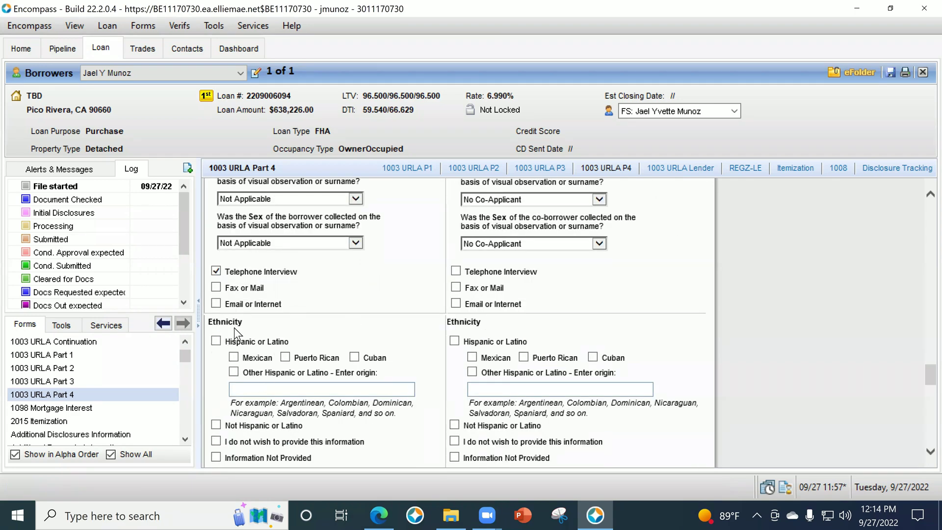
Mark the borrower as declining to provide race and ethnicity information.
scroll(227, 350, down, 1)
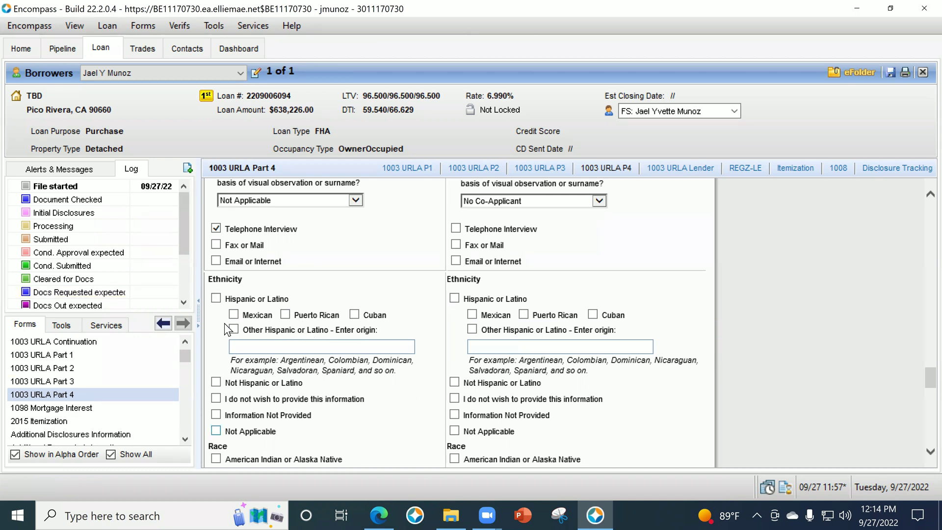
scroll(329, 349, down, 1)
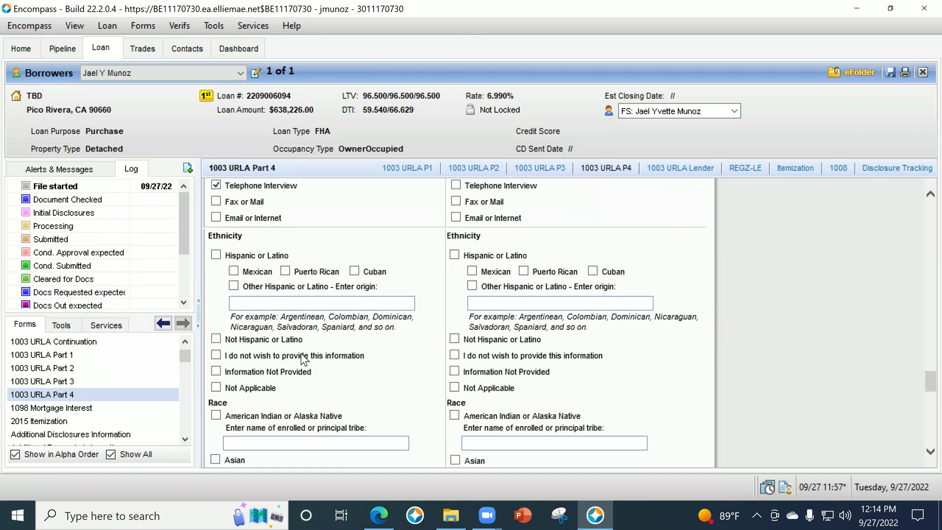
scroll(312, 386, down, 1)
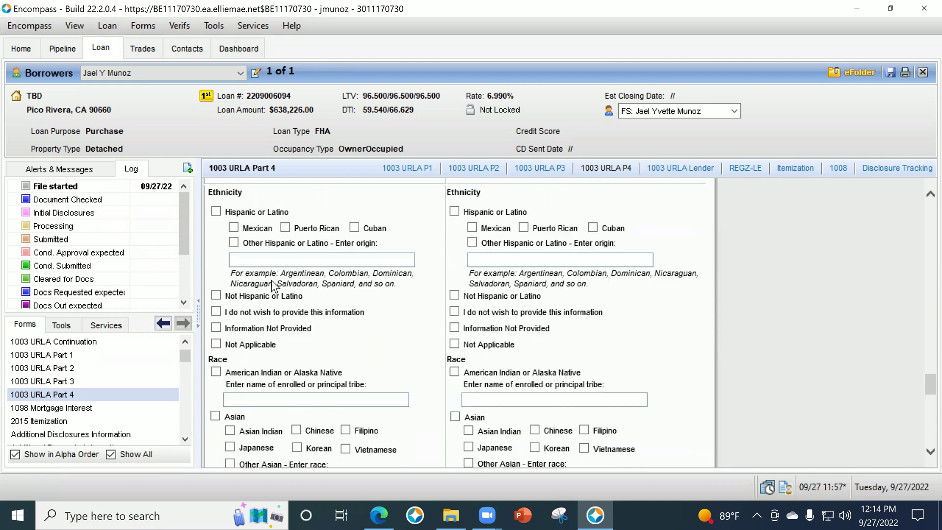
scroll(314, 372, down, 2)
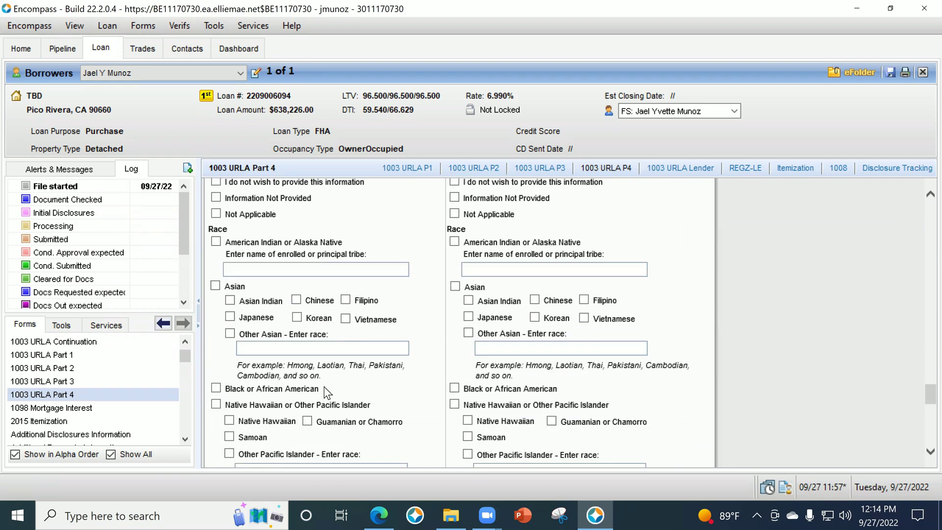
scroll(325, 385, down, 4)
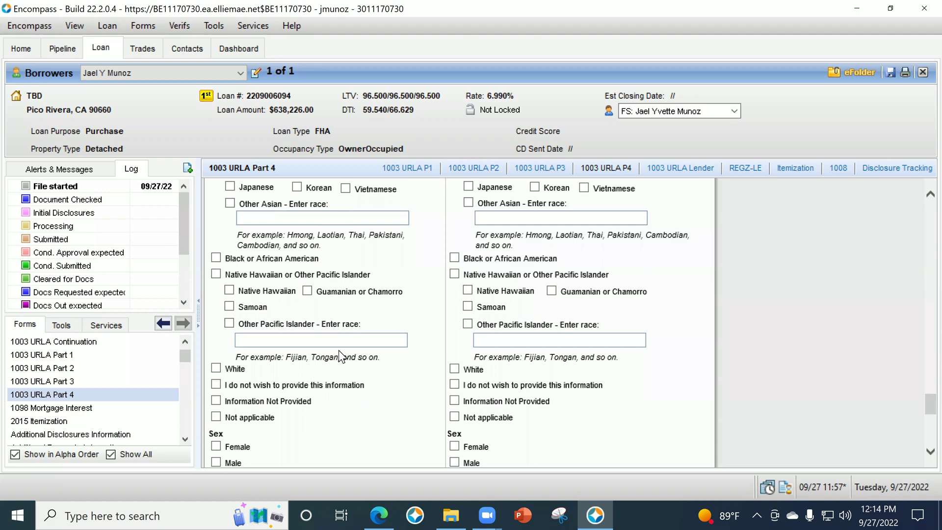
scroll(300, 387, up, 7)
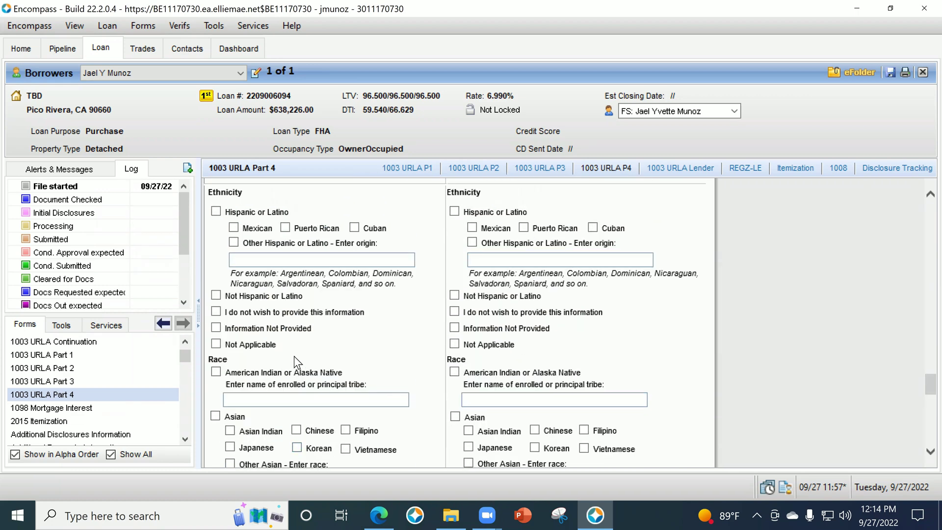
scroll(250, 403, down, 12)
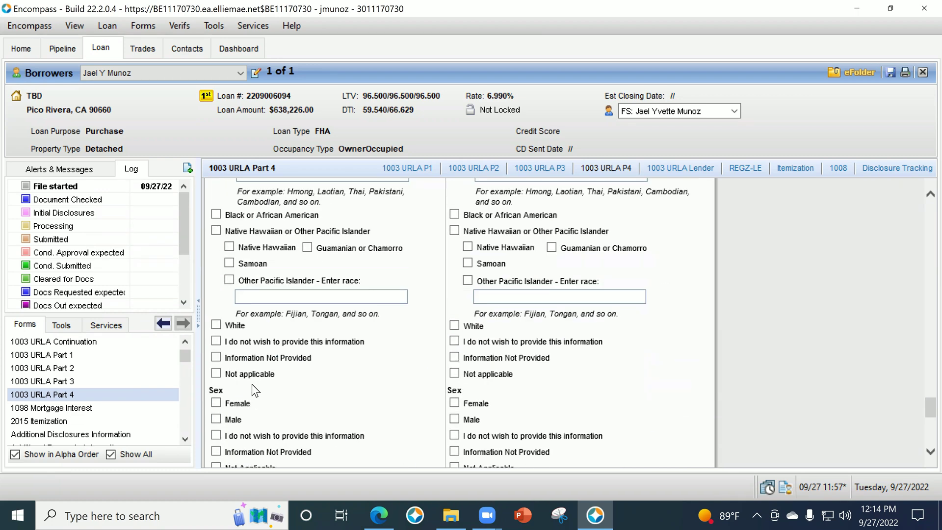
click(216, 357)
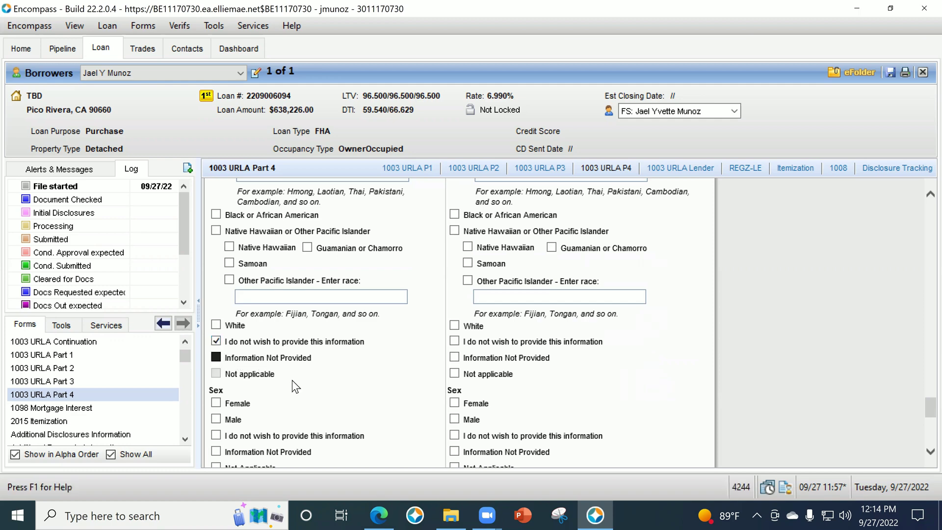
scroll(292, 379, up, 4)
scroll(289, 382, up, 3)
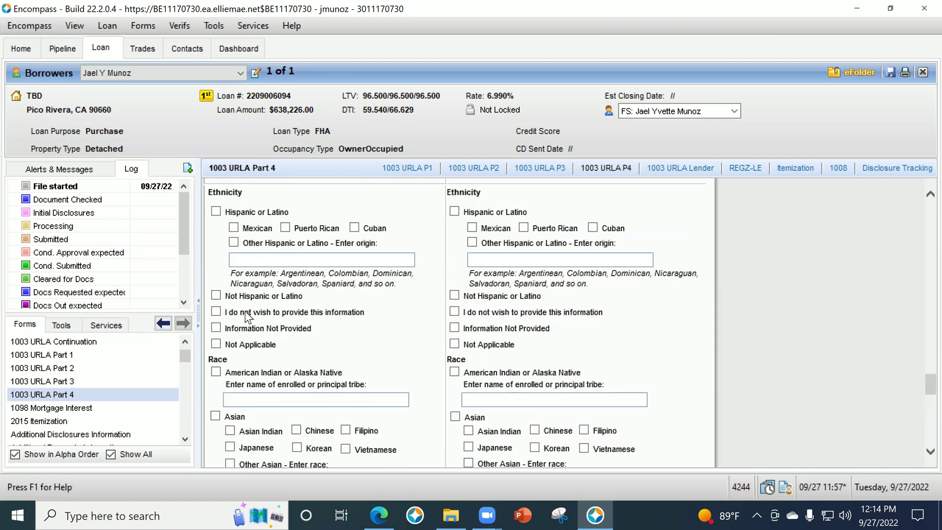
click(216, 312)
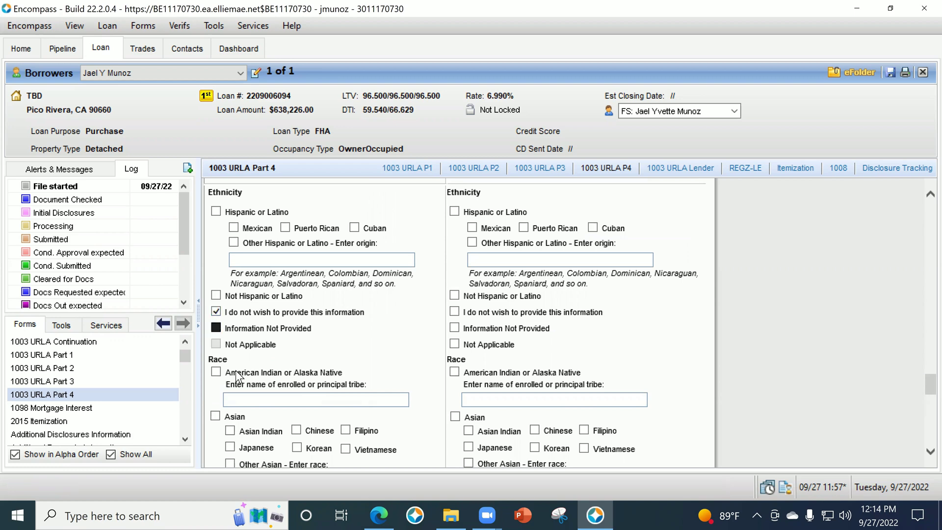
Settle the borrower's sex answer in the demographics section on Female.
scroll(364, 295, down, 9)
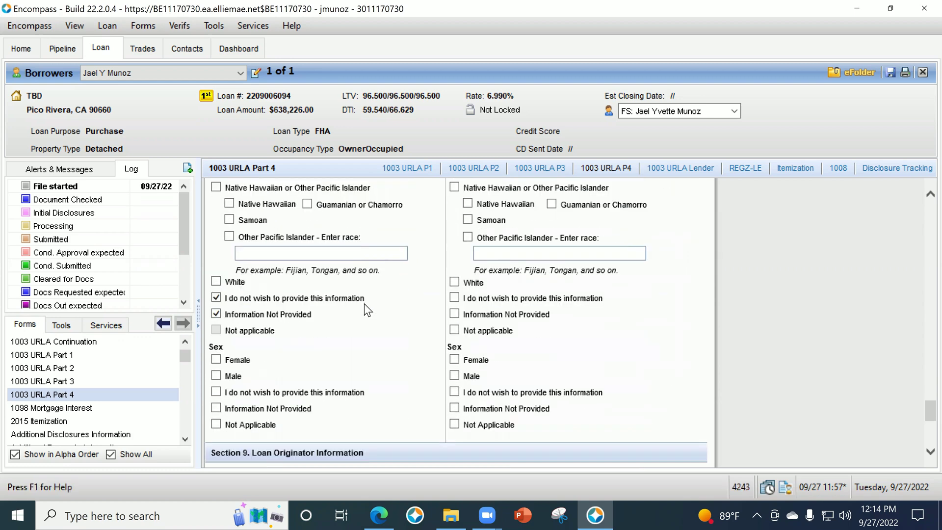
scroll(364, 303, down, 1)
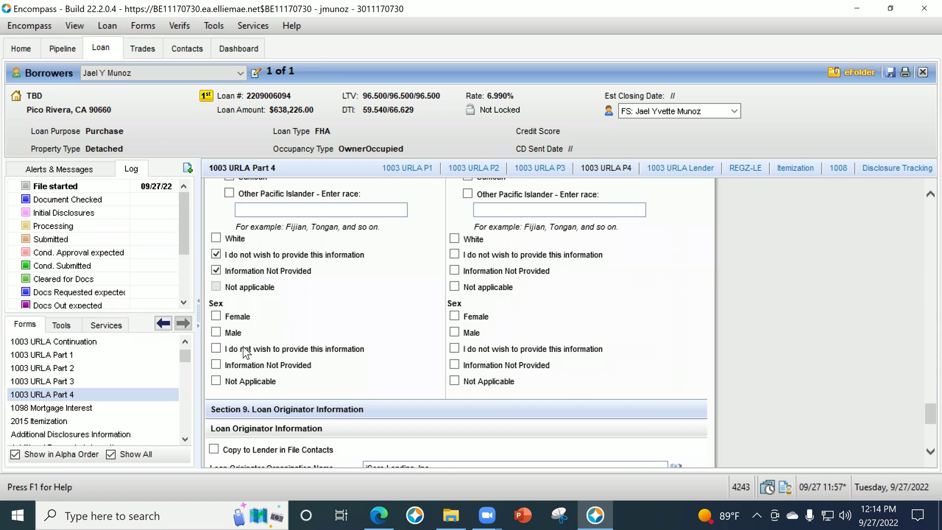
click(214, 349)
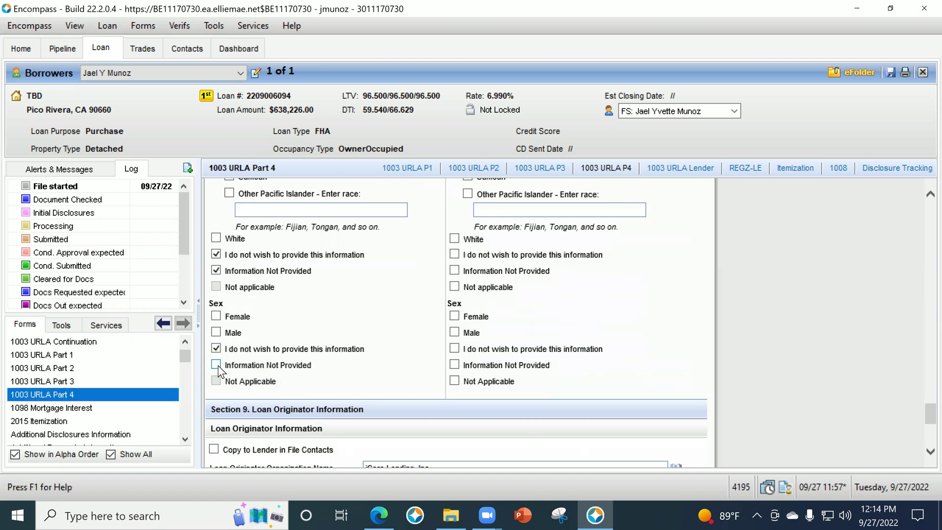
click(216, 364)
click(217, 349)
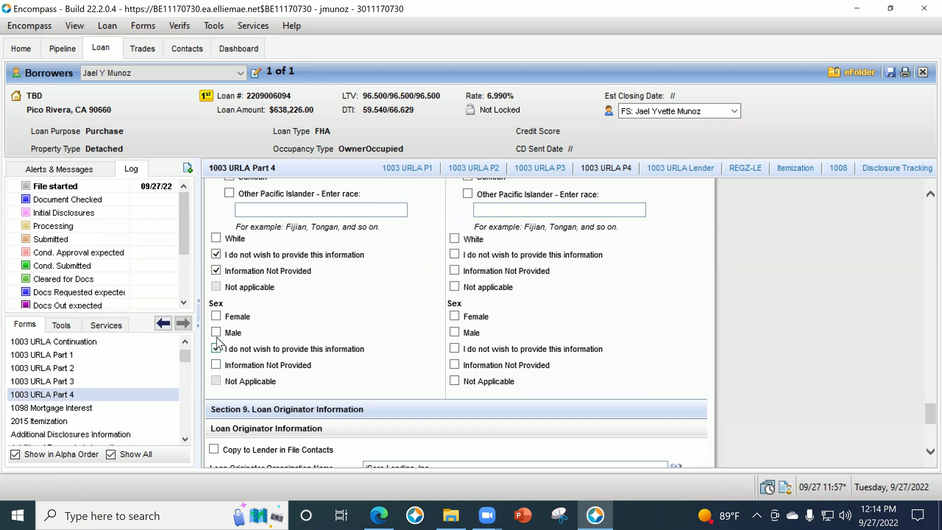
click(216, 316)
scroll(395, 317, down, 10)
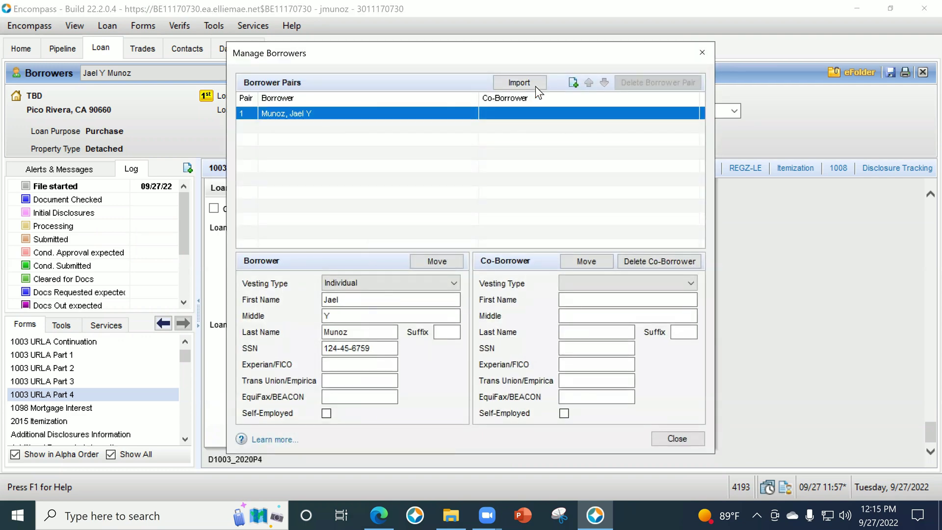
Add a new borrower pair with first name Borrower and last name Two.
click(571, 83)
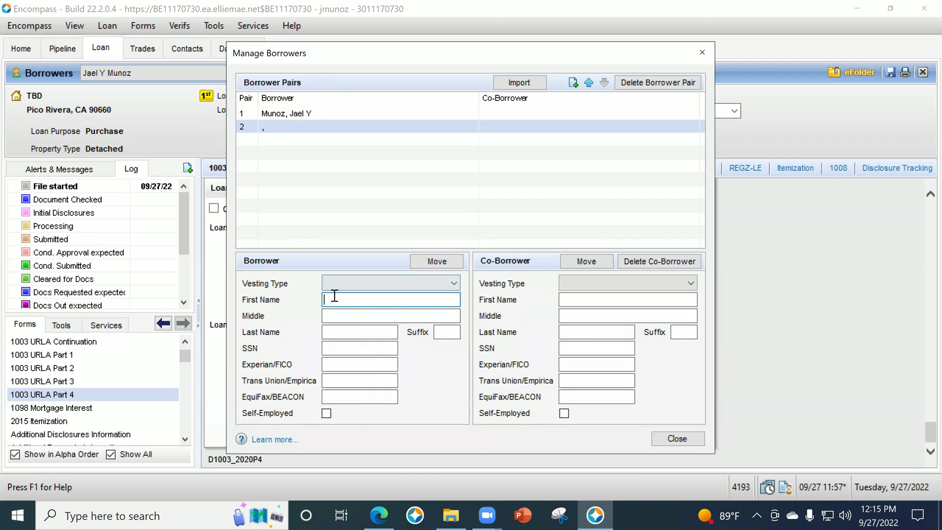
text(B)
text(r)
key(Tab)
key(Tab)
text(Two)
key(Tab)
click(702, 438)
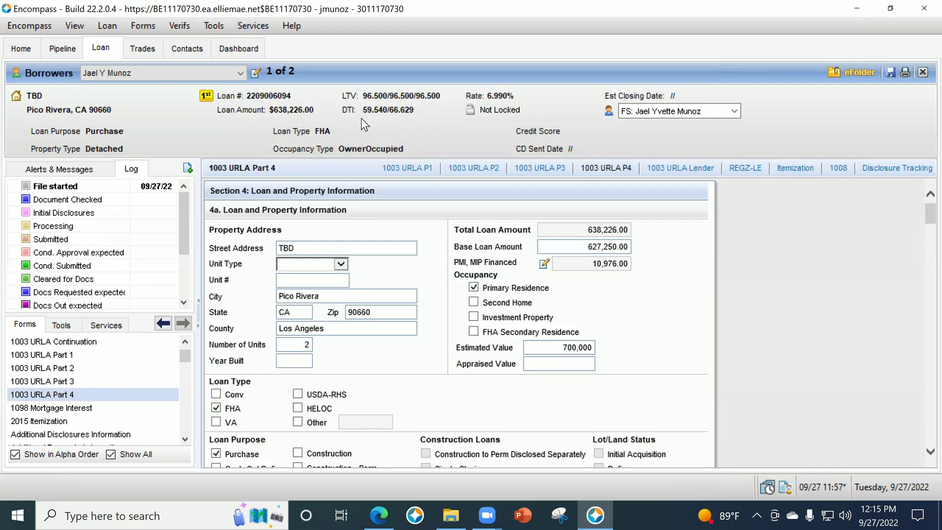
Switch to the Borrower Two pair and view its Borrower Summary - Origination form.
click(211, 73)
click(208, 95)
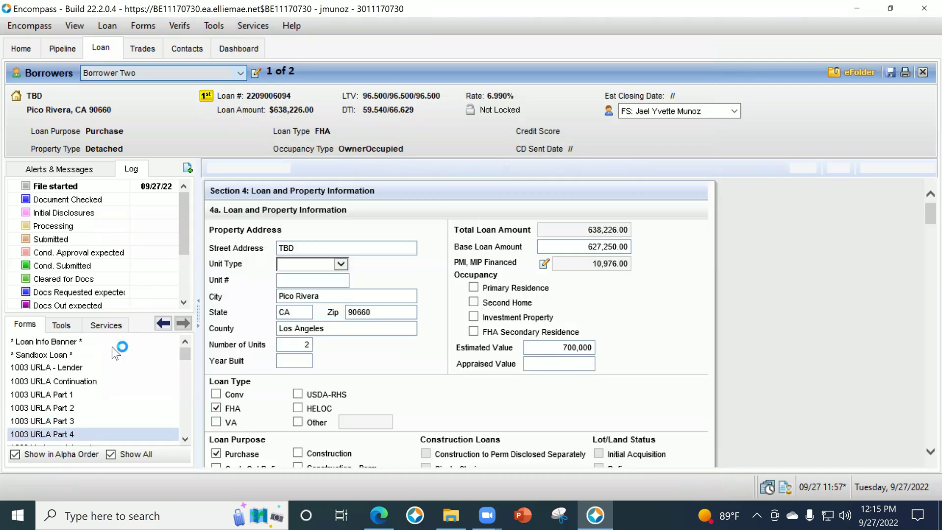
scroll(121, 412, down, 4)
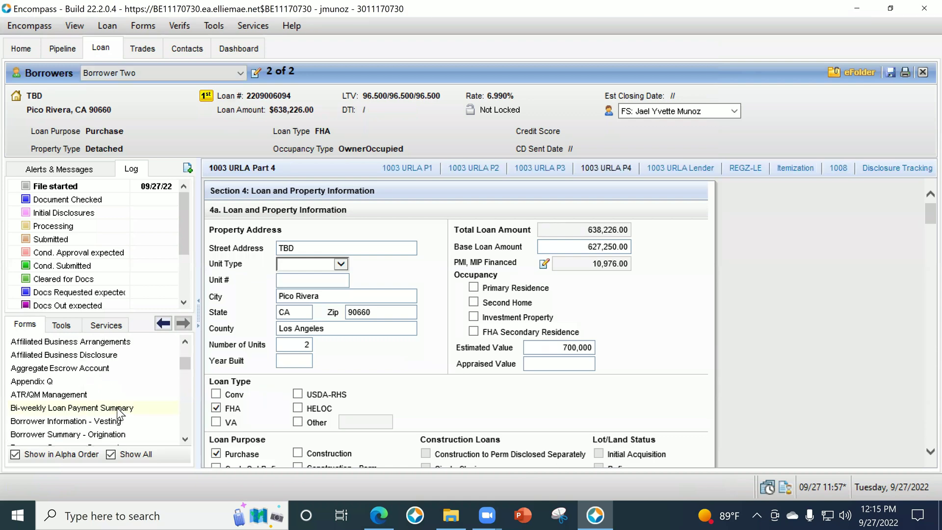
click(118, 434)
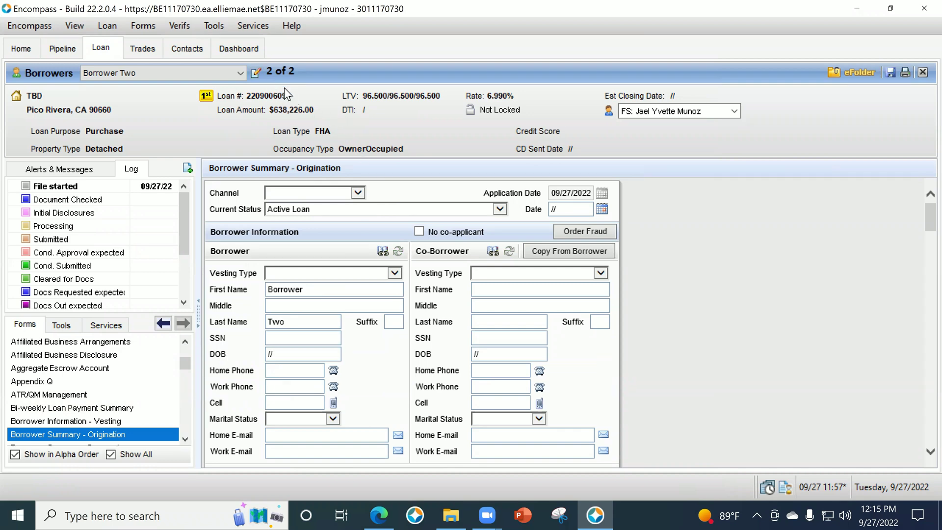
click(255, 74)
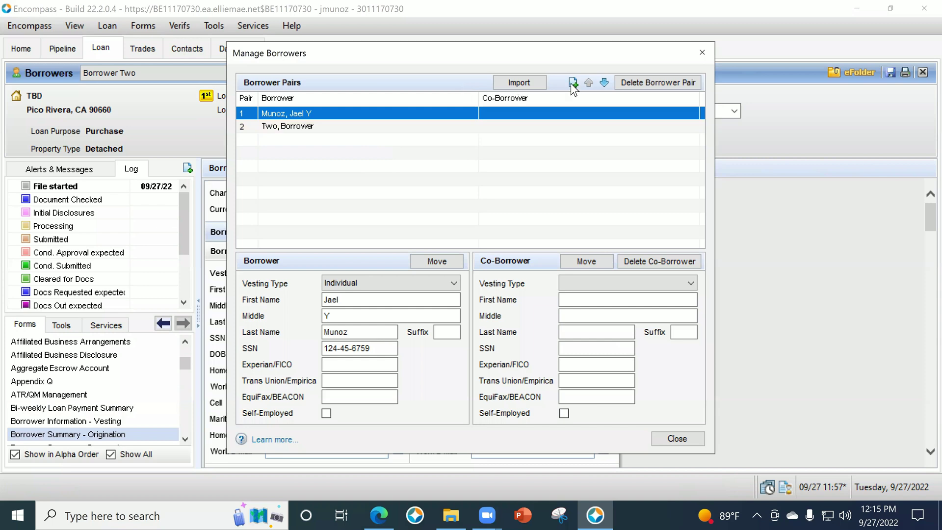
Add a third borrower pair with first name Borower and last name Three.
click(572, 82)
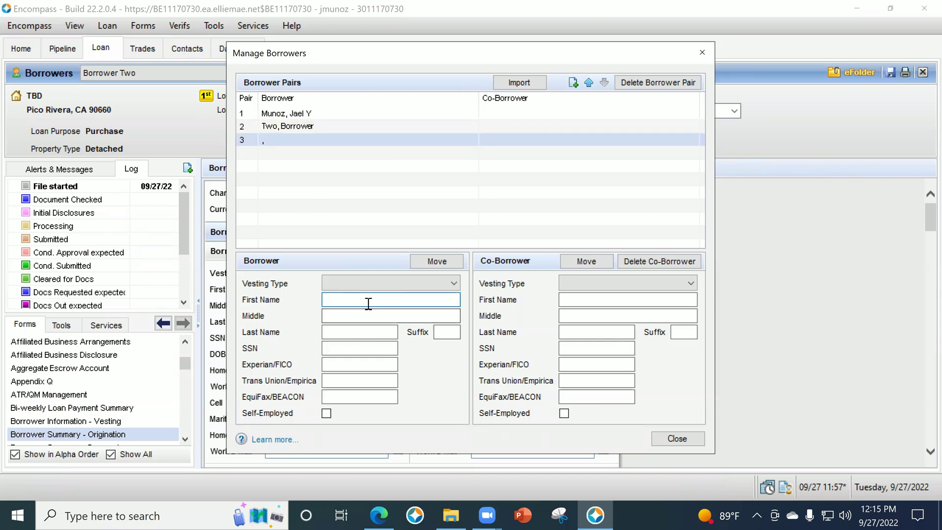
text(Borower)
key(Tab)
key(Tab)
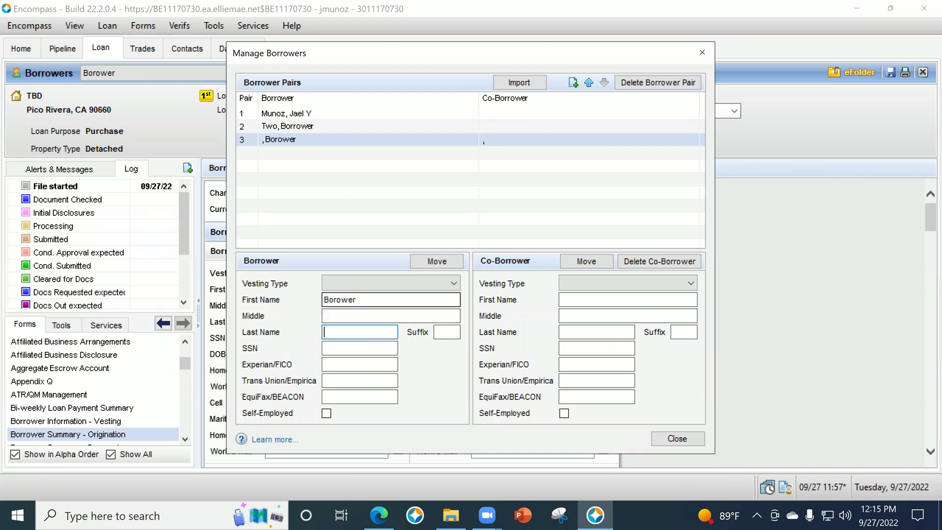
text(Three)
click(672, 437)
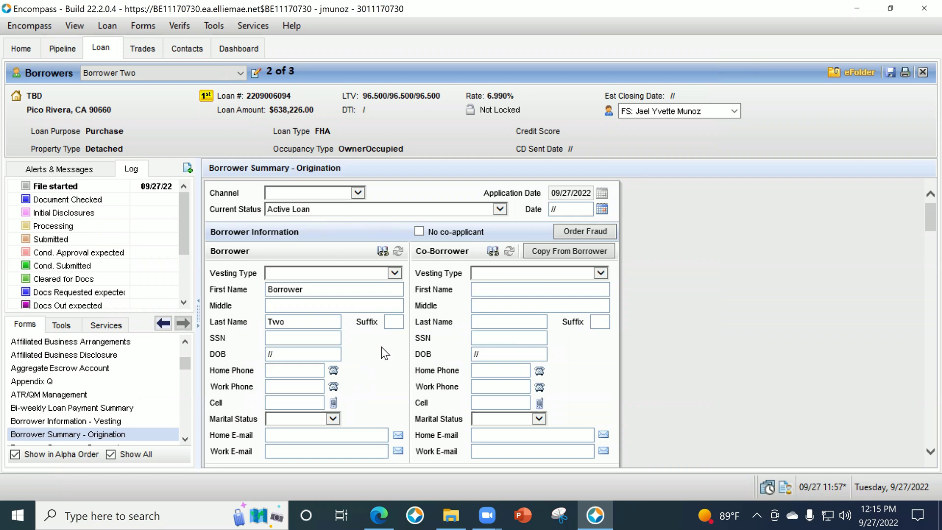
Move Borower Three toward pair 2's co-borrower position, confirming the swap.
click(255, 72)
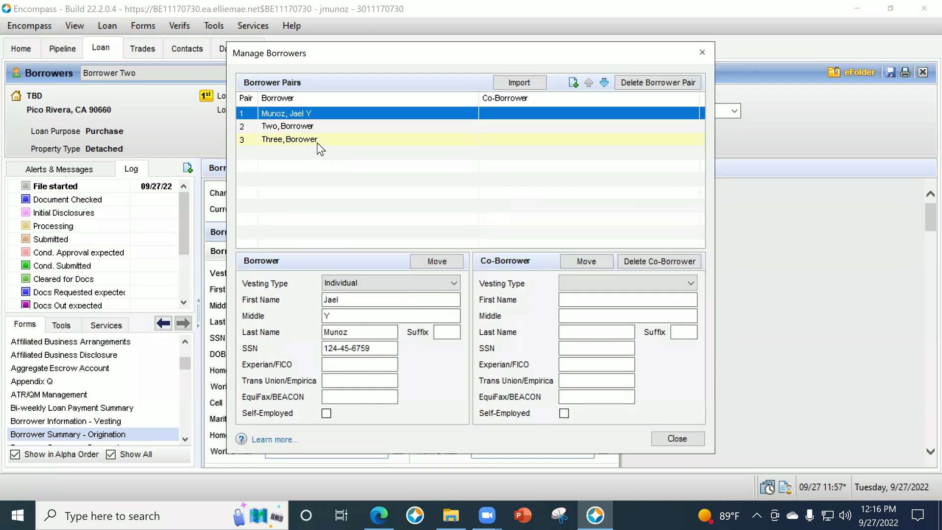
click(317, 141)
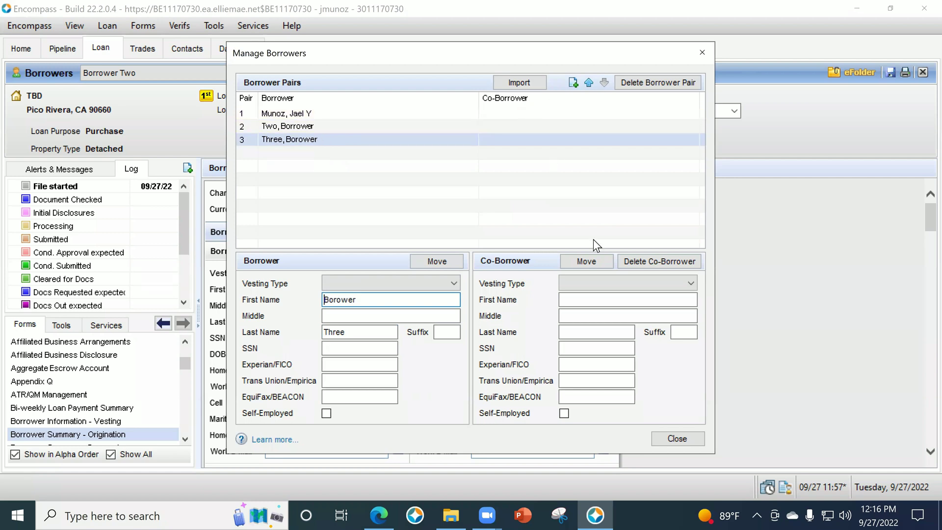
click(599, 261)
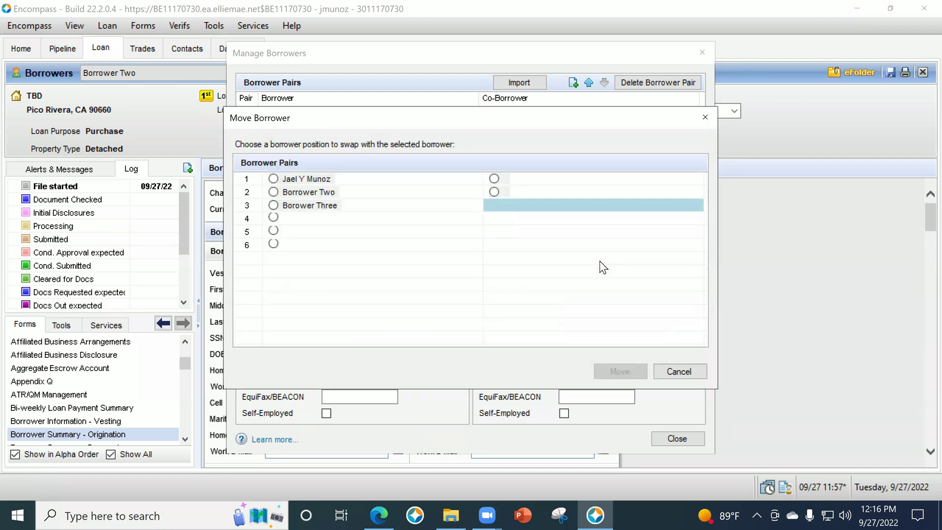
click(494, 191)
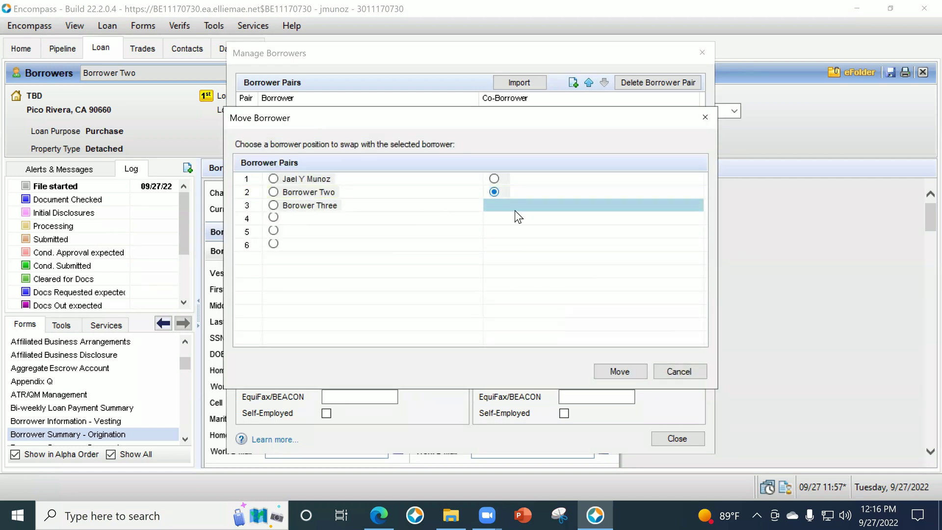
click(608, 372)
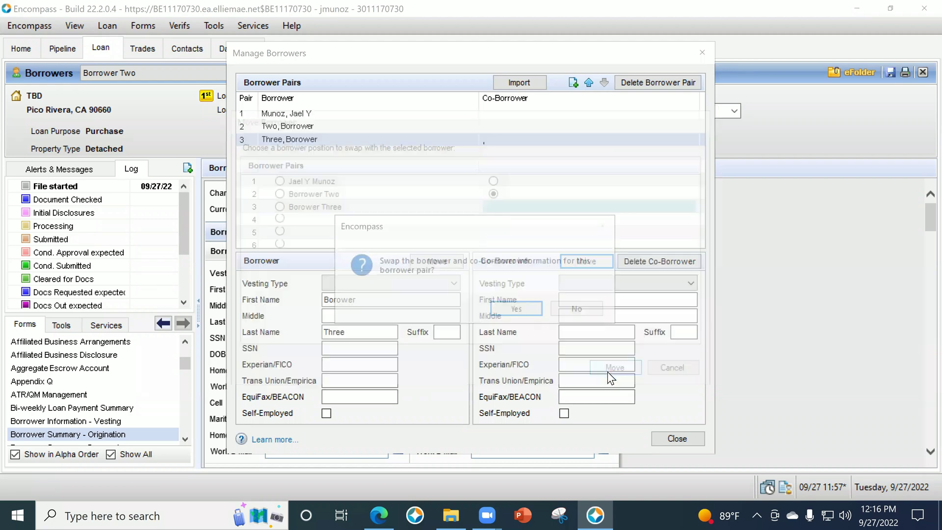
click(502, 308)
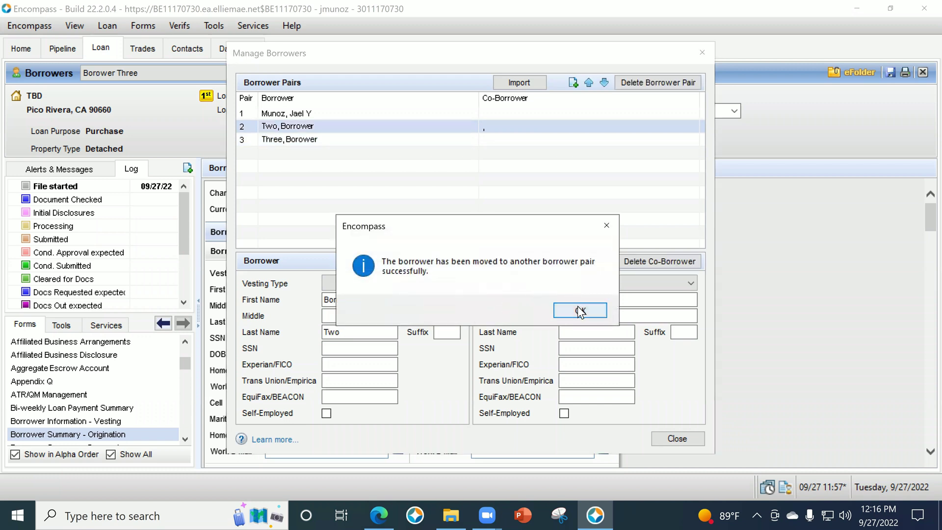
click(581, 310)
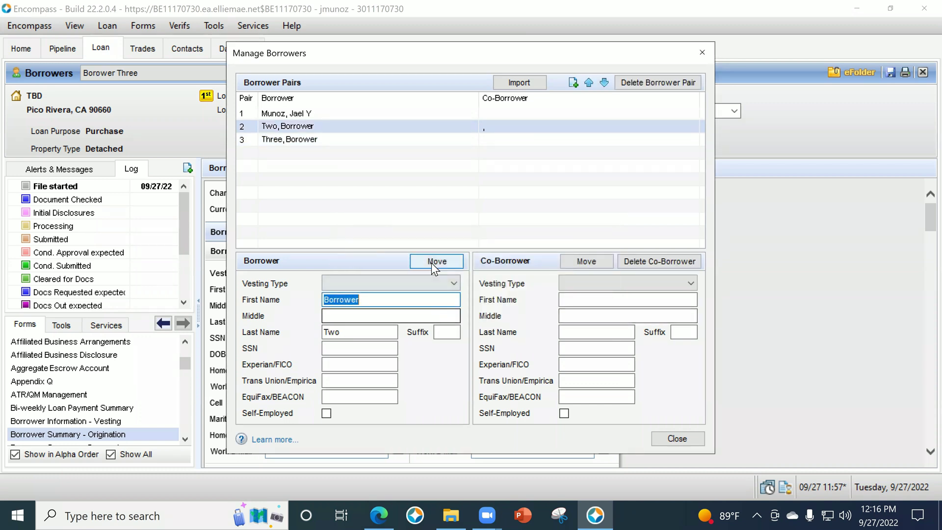
click(676, 438)
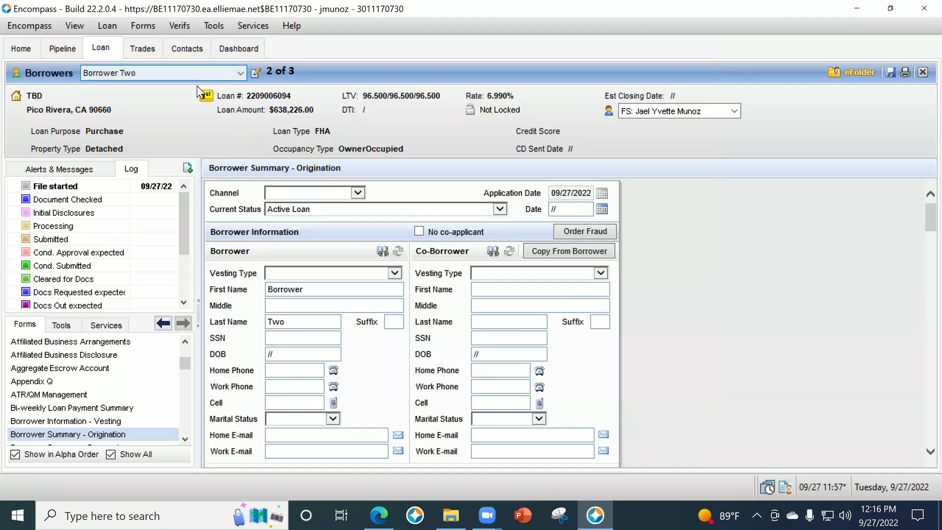
Place Borower Three as co-borrower on Borrower Two's pair, confirming the move.
click(197, 74)
click(174, 101)
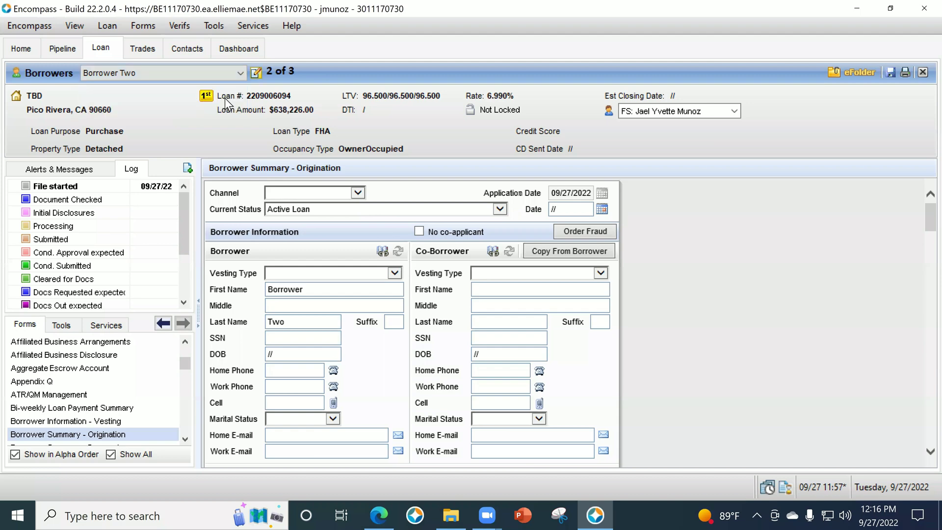
click(295, 140)
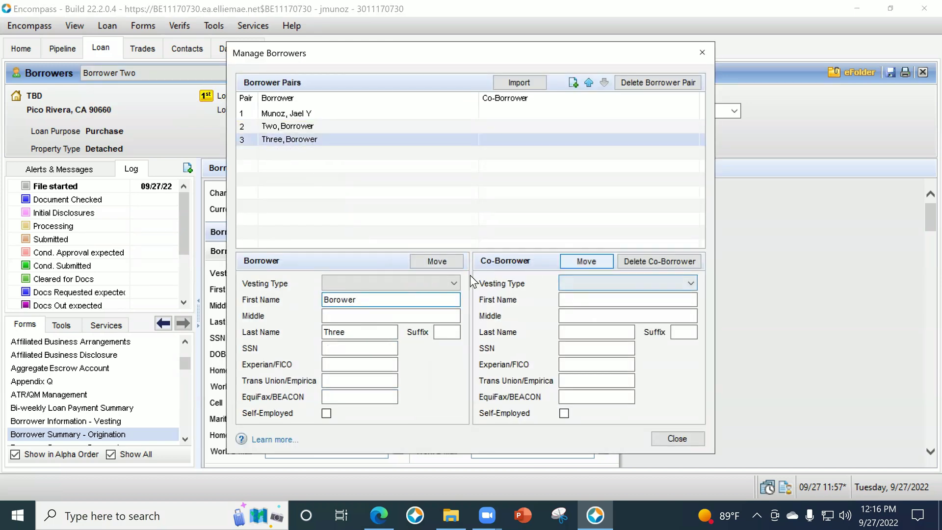
click(438, 263)
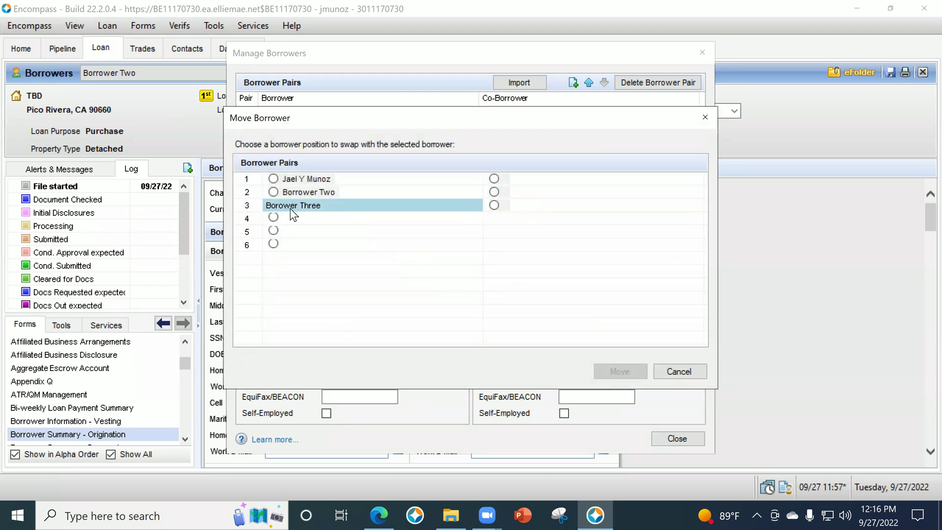
click(493, 191)
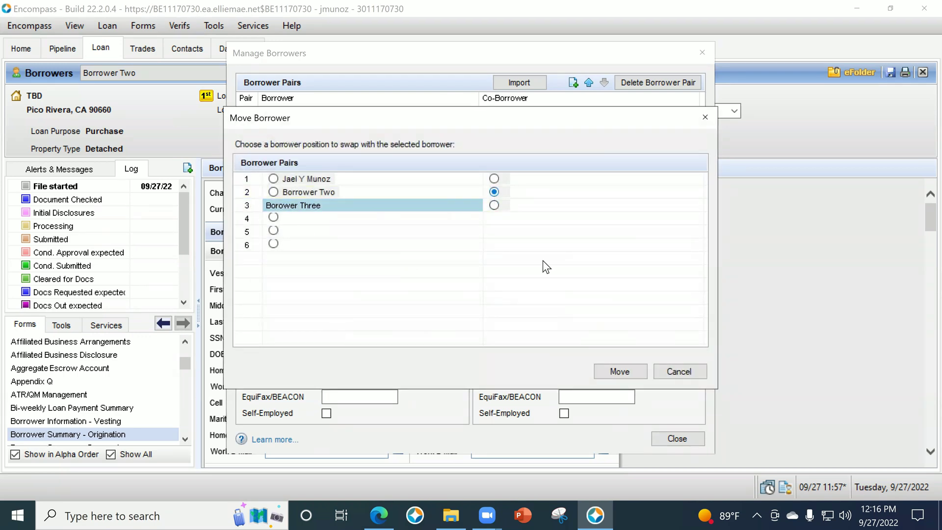
click(620, 371)
click(518, 309)
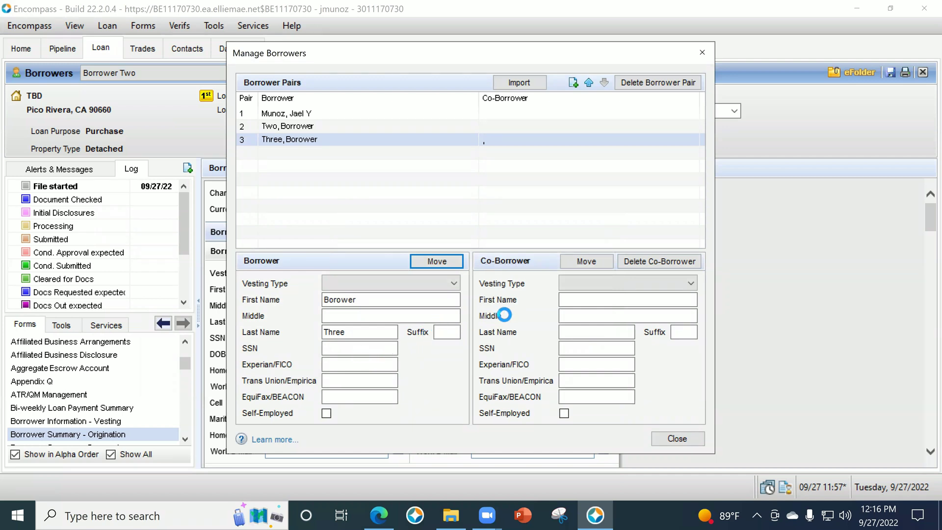
click(582, 310)
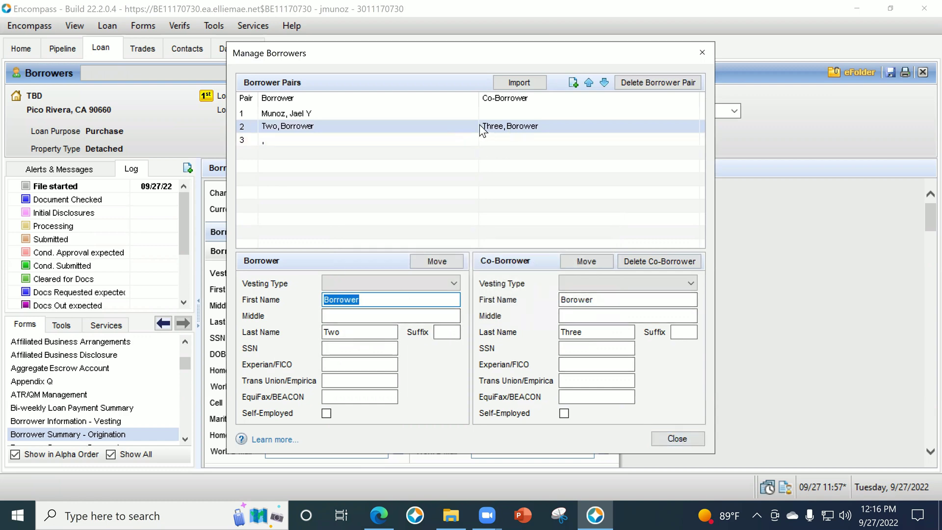
click(668, 438)
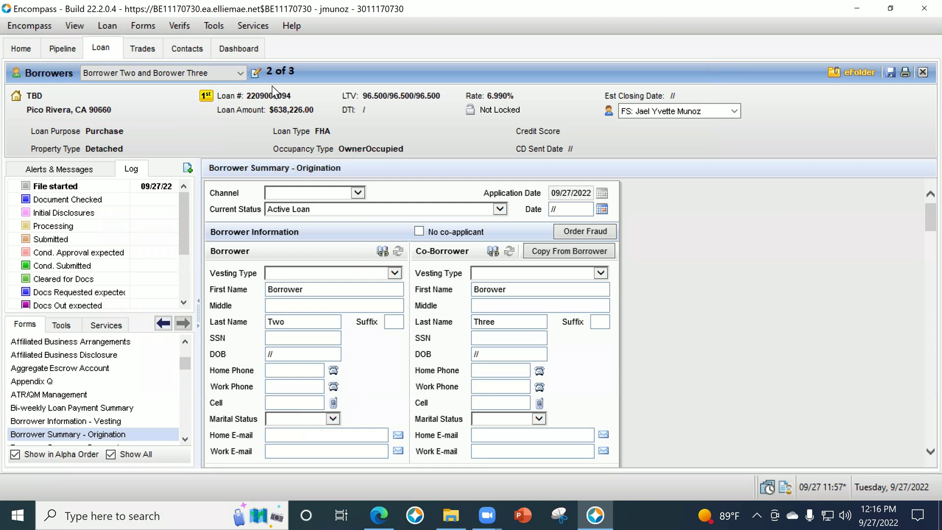
Remove the empty third pair by deleting its co-borrower and then the pair itself.
click(239, 73)
click(184, 95)
click(256, 73)
click(326, 140)
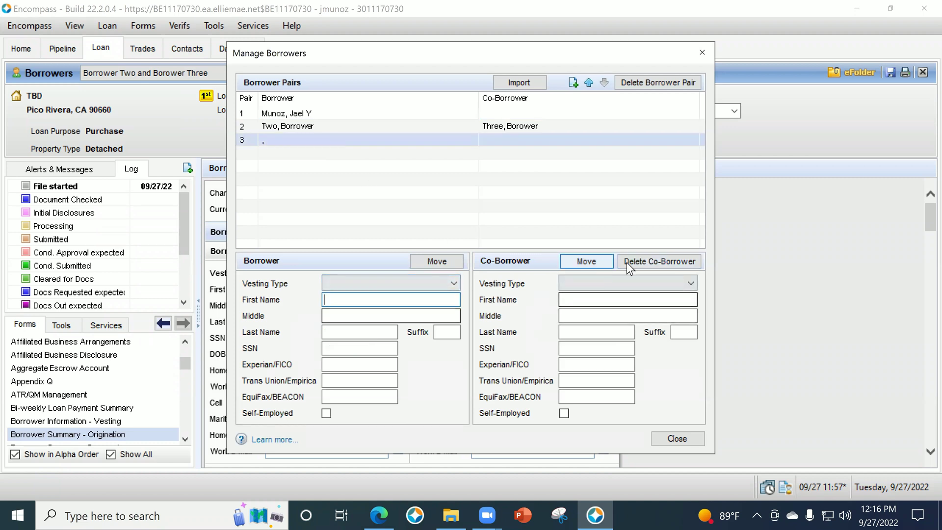
click(643, 261)
click(534, 313)
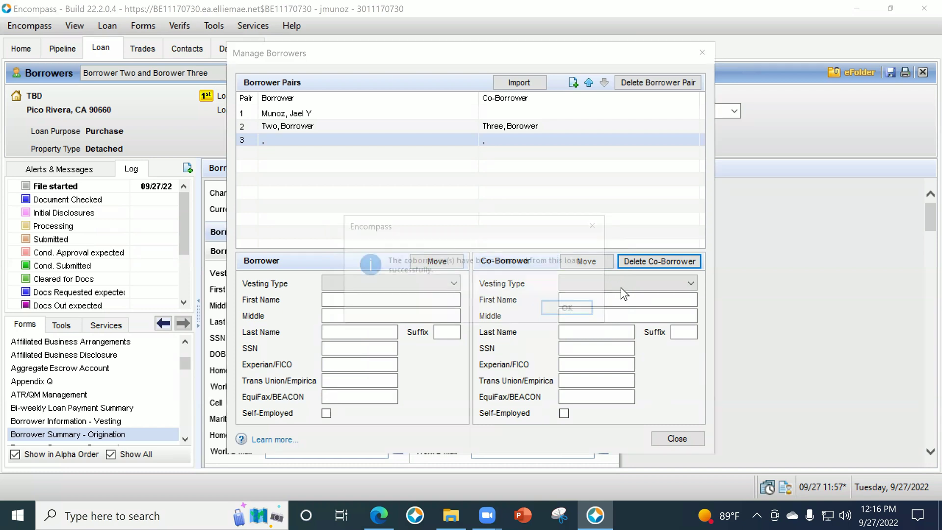
click(591, 309)
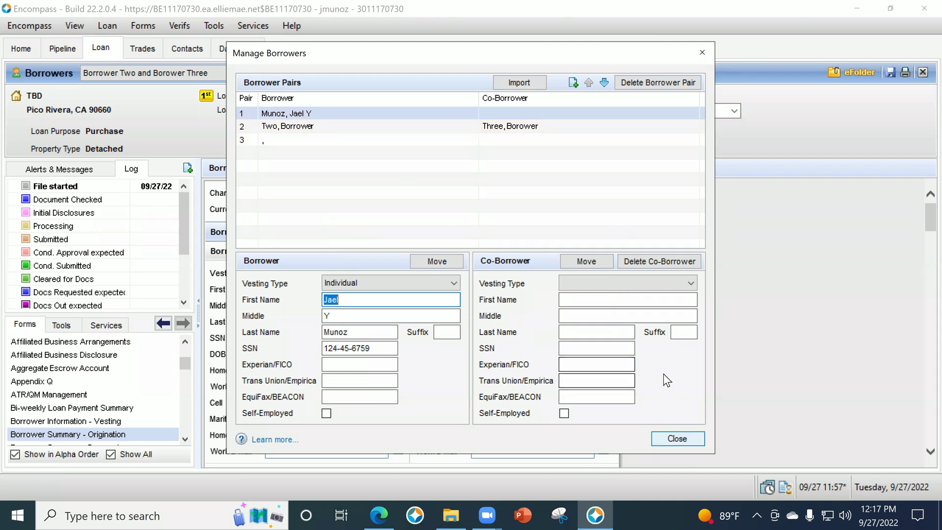
click(332, 140)
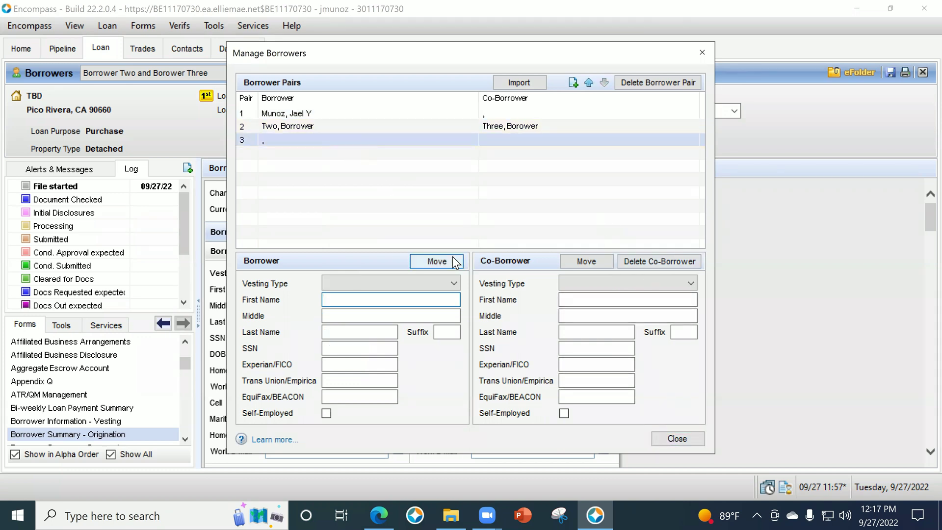
click(650, 83)
click(524, 308)
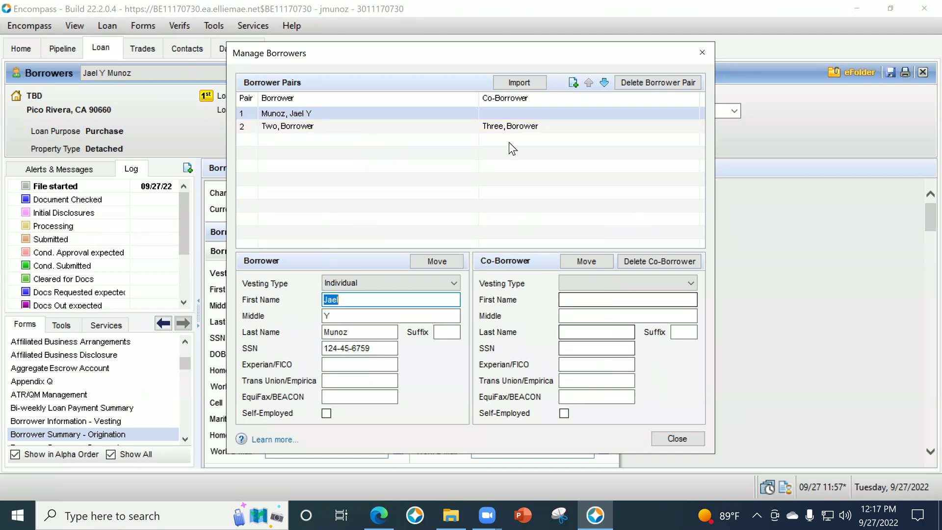
click(696, 436)
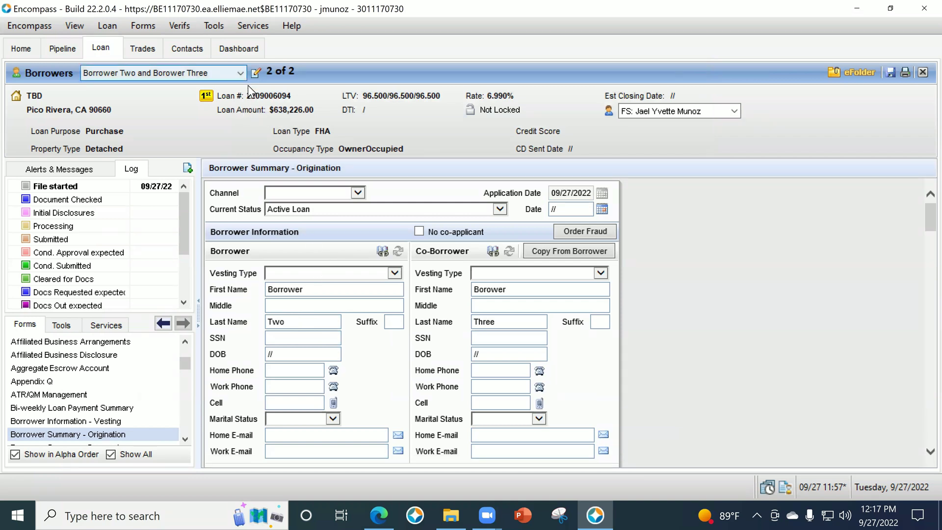
click(240, 72)
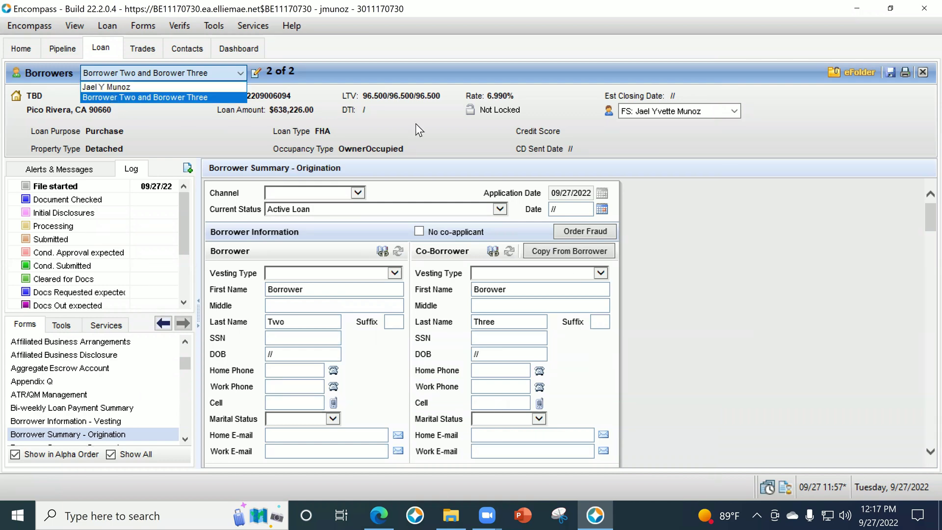
click(206, 128)
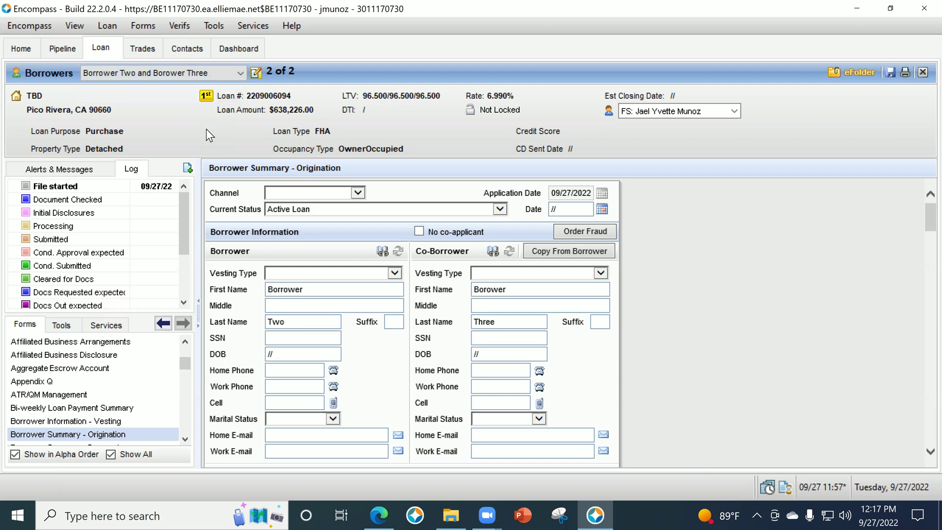
click(255, 73)
click(676, 442)
Open the eFolder's File Manager, with the desktop Education folder shown in File Explorer.
click(829, 82)
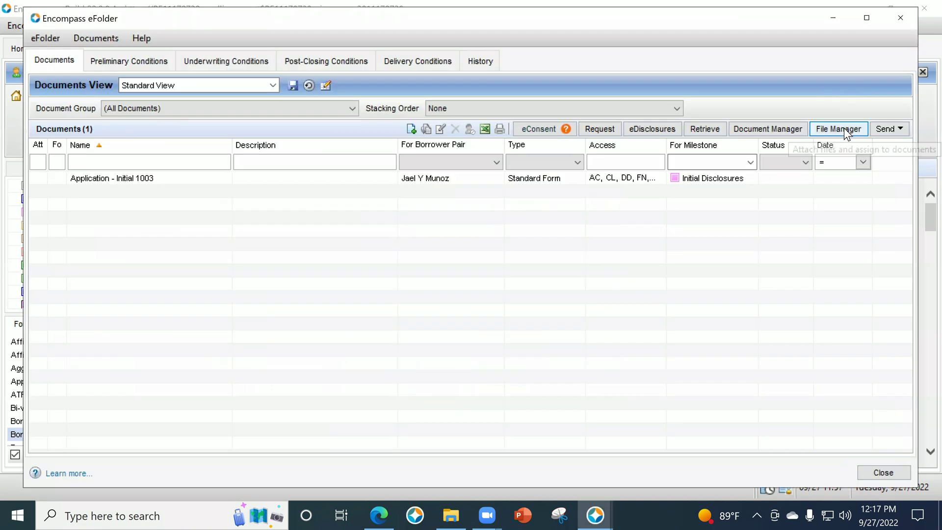
click(845, 130)
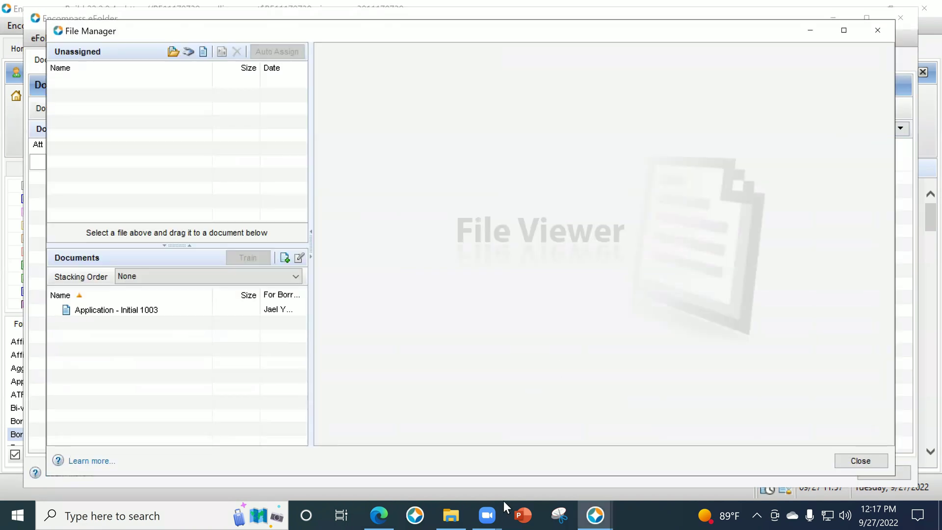
click(878, 30)
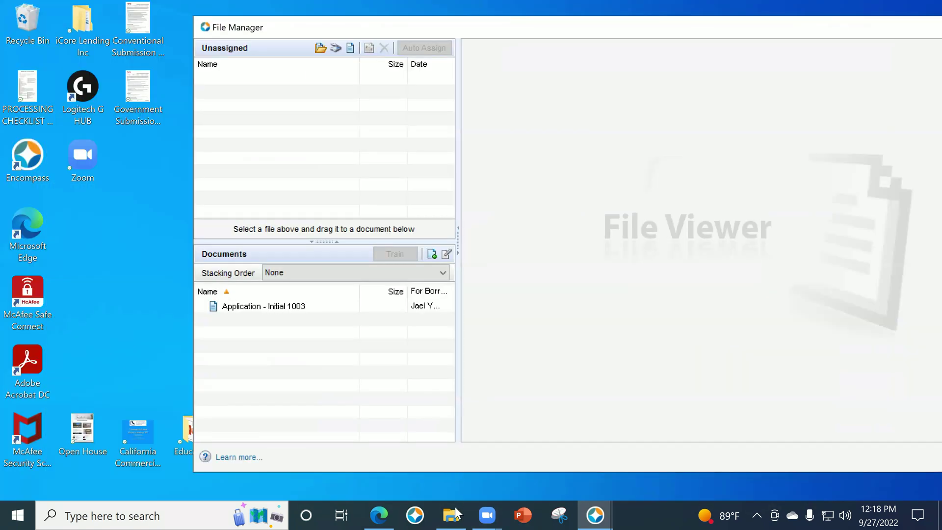
click(451, 514)
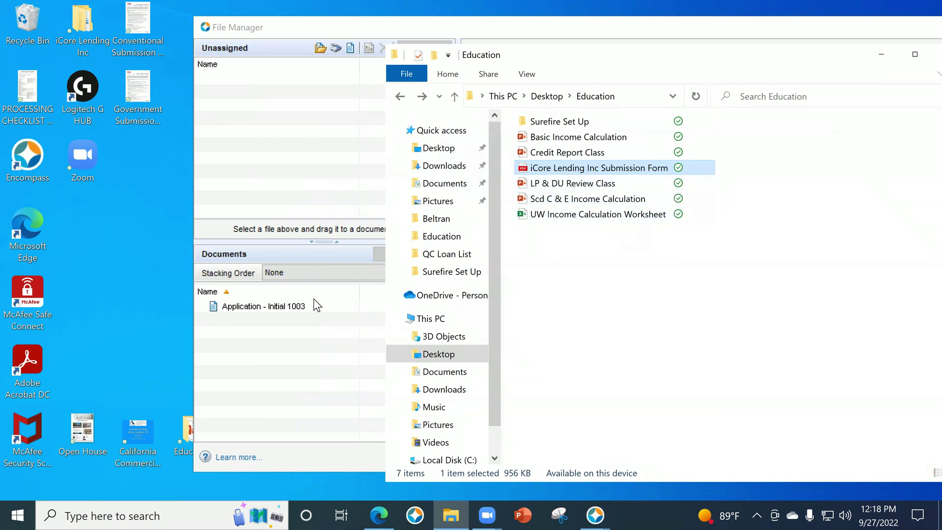
Add the iCore Lending Inc Submission Form PDF to Unassigned, preview it, and save the loan.
drag(317, 305, 318, 306)
click(440, 203)
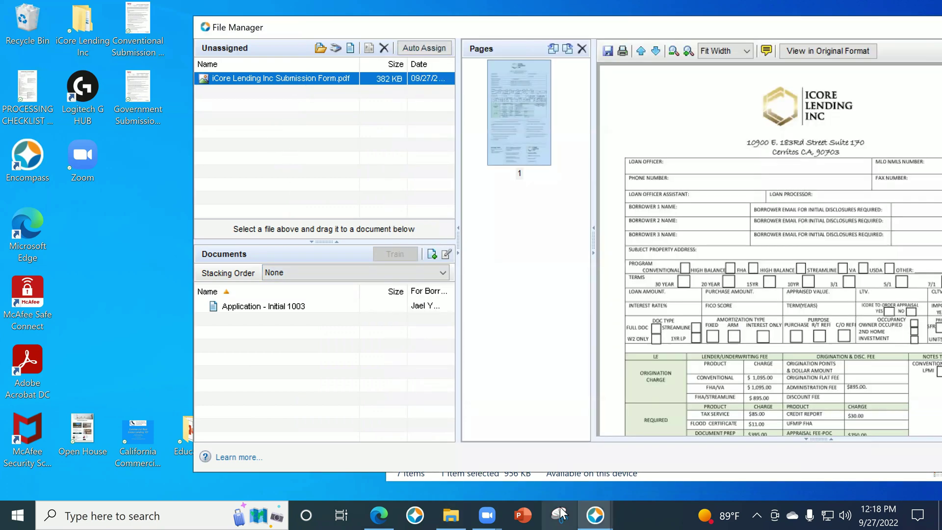
click(595, 515)
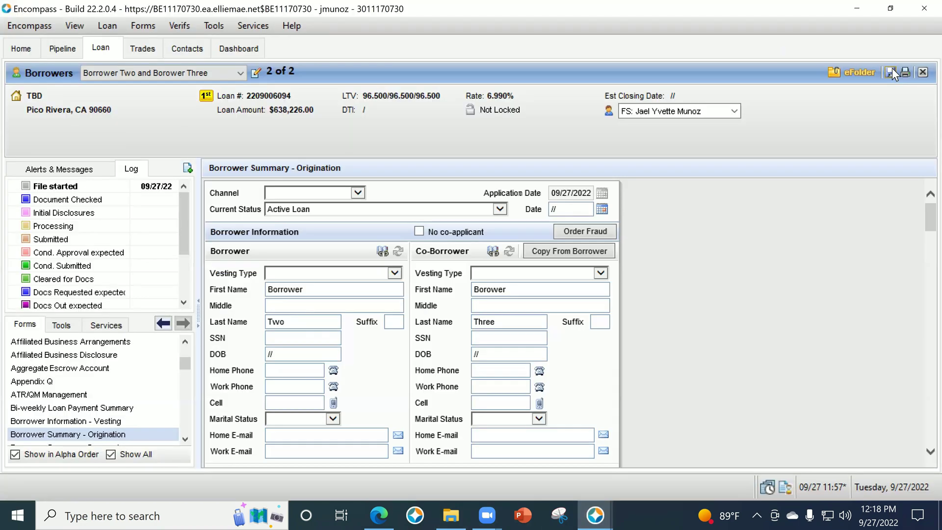
click(891, 70)
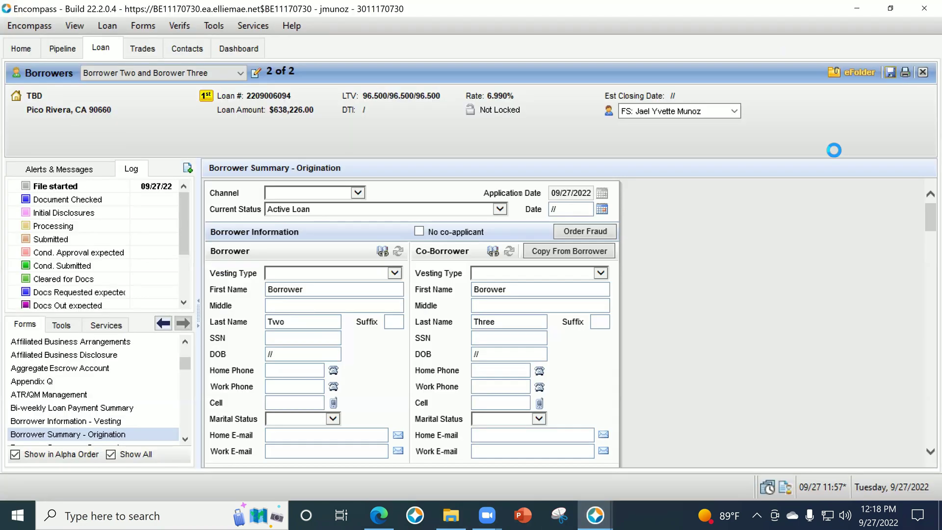
click(583, 514)
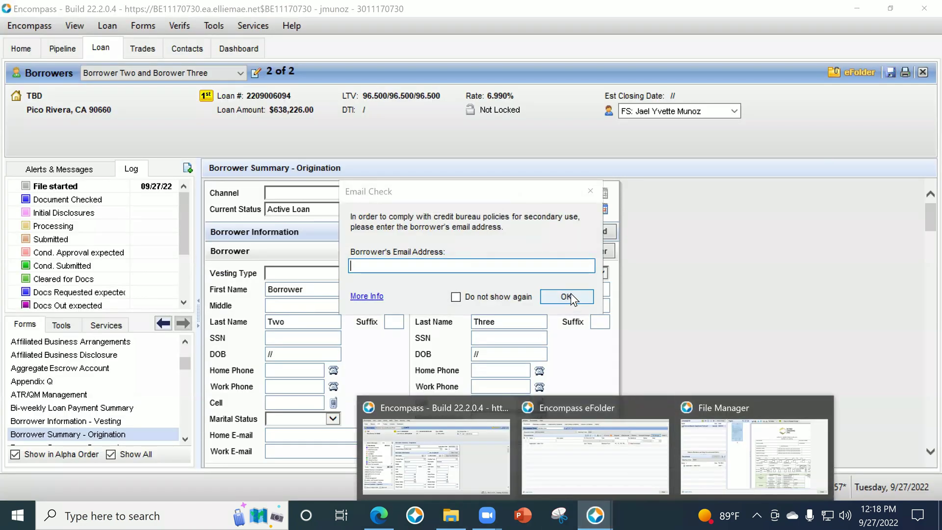
click(571, 297)
mouse_move(595, 516)
click(772, 469)
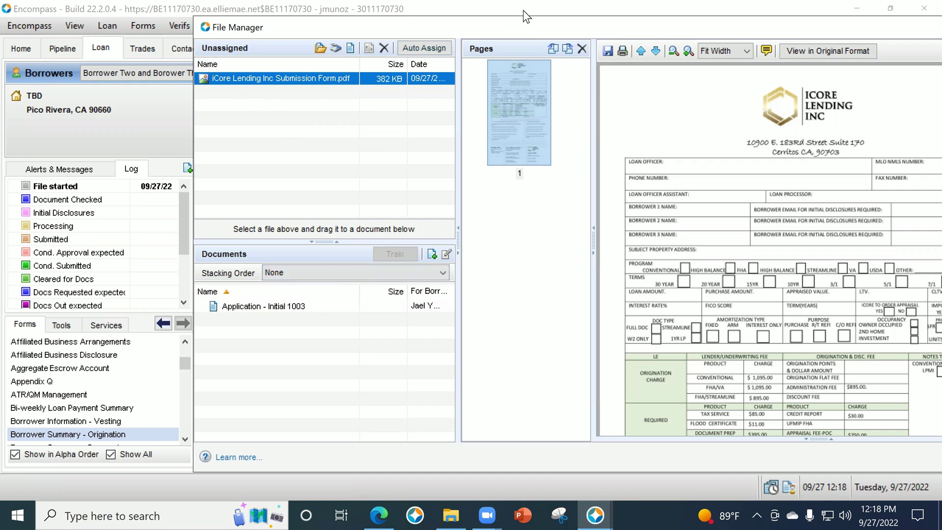
Scroll the submission form preview down to its checklist and contacts section.
double_click(571, 6)
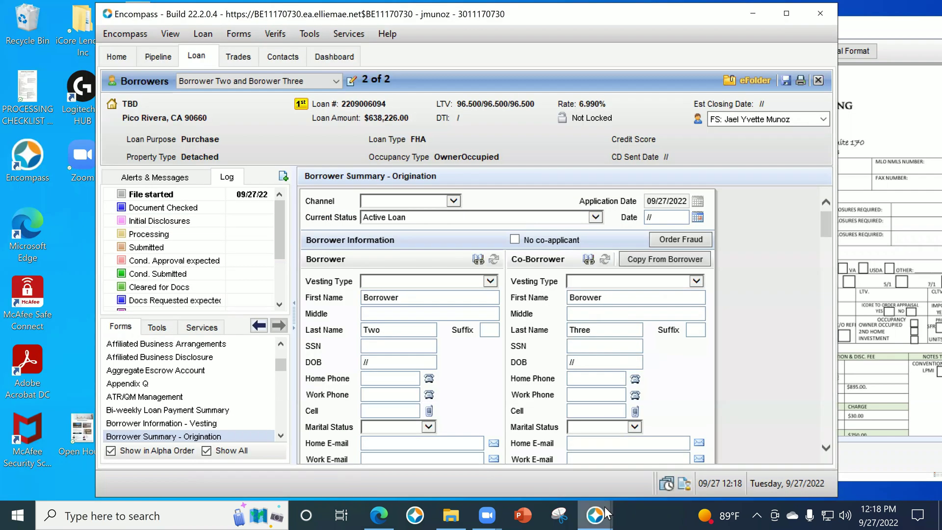
click(841, 108)
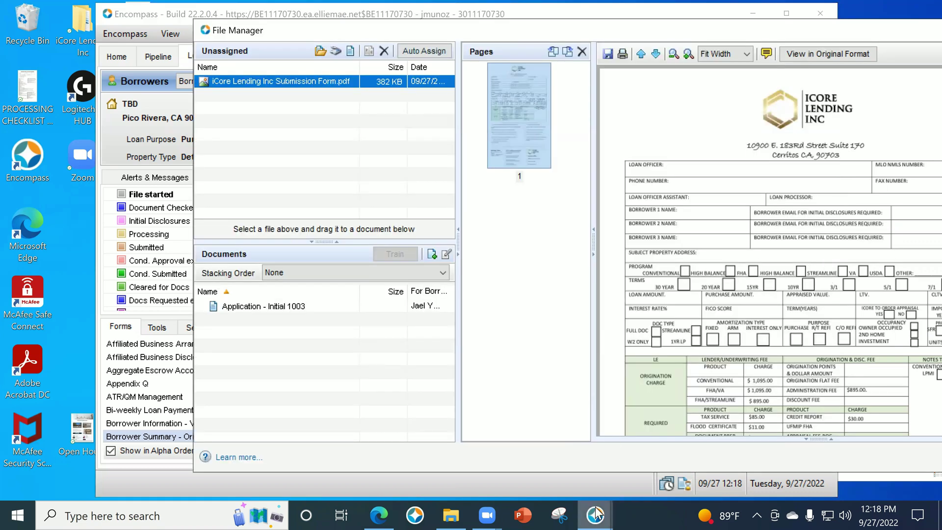
scroll(811, 349, down, 5)
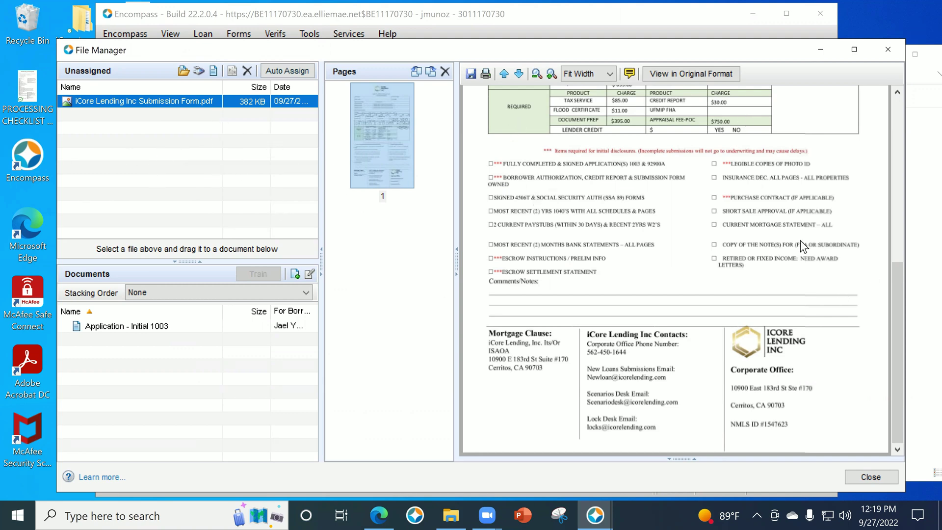
click(596, 515)
Maximize the loan window, then save and close the loan past the Email Check prompt.
click(493, 464)
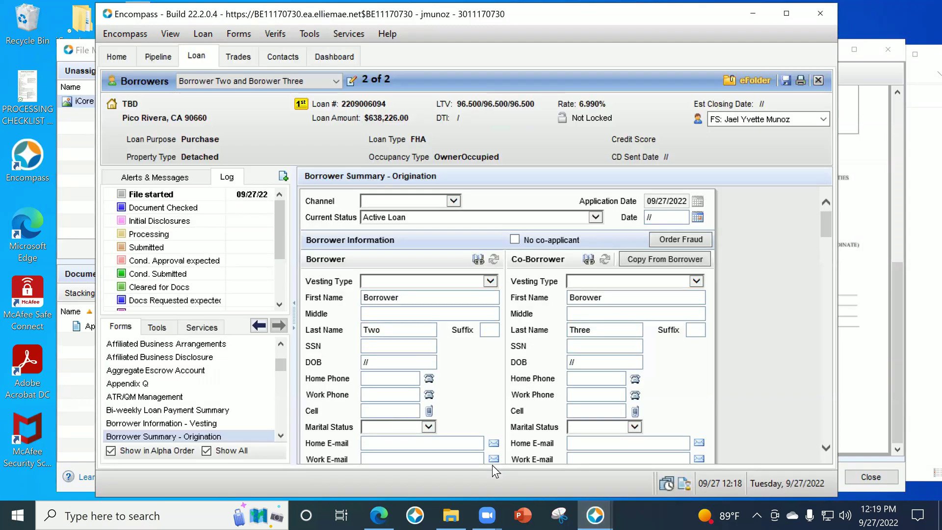
click(796, 13)
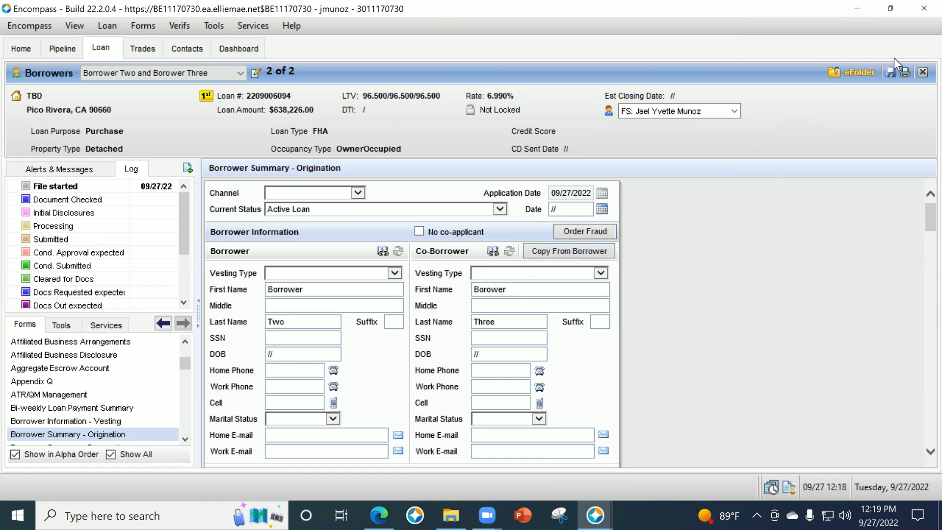
click(923, 72)
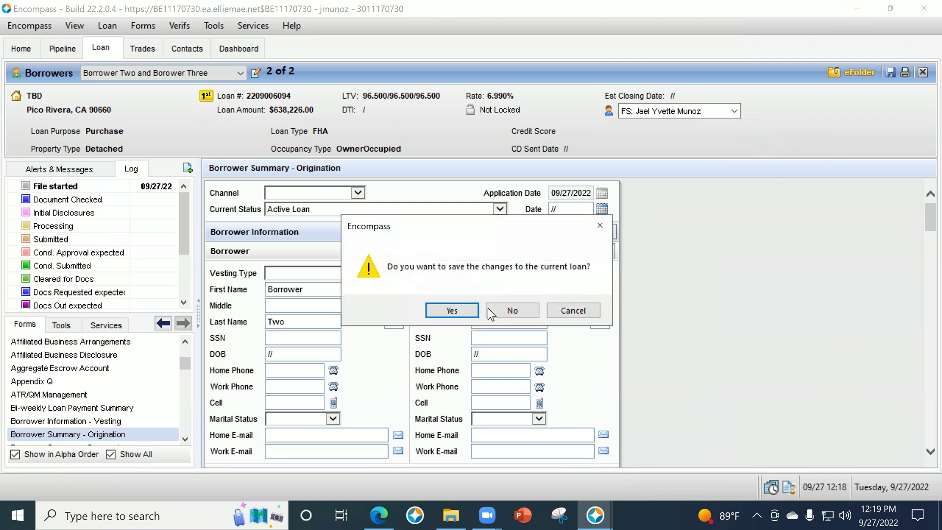
click(469, 311)
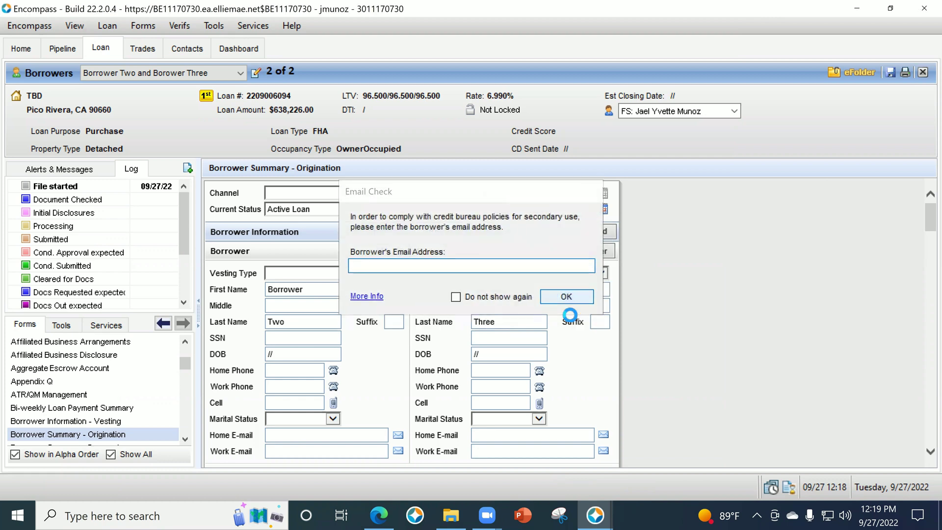
click(563, 297)
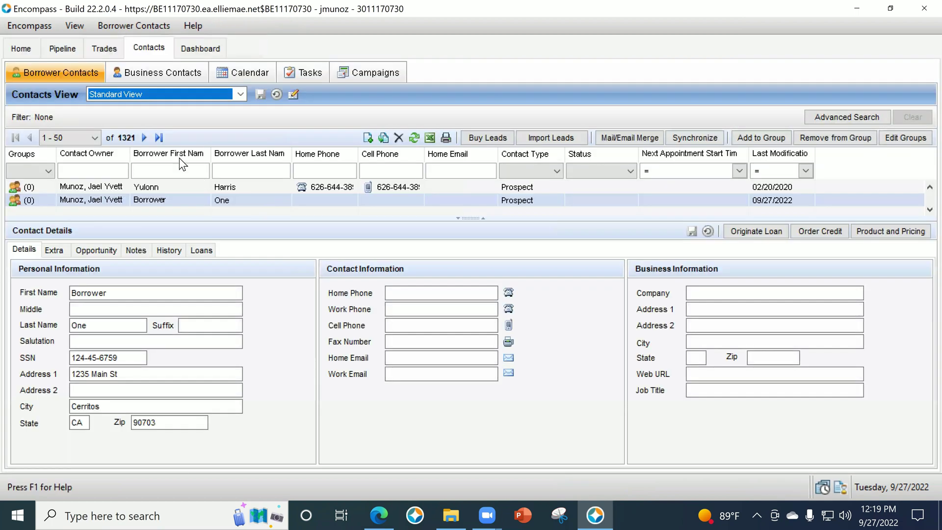
Show the Loan Officer - Default View pipeline across <All Folders>.
click(66, 49)
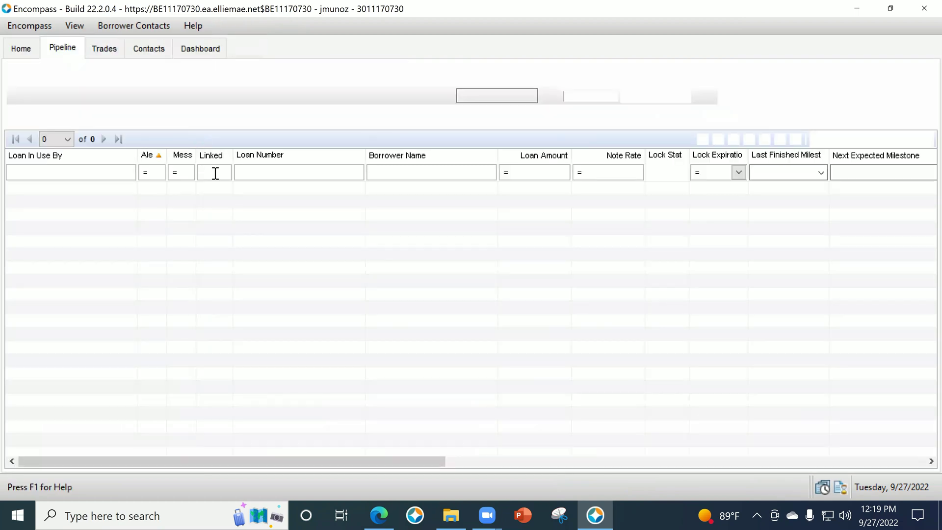
click(197, 75)
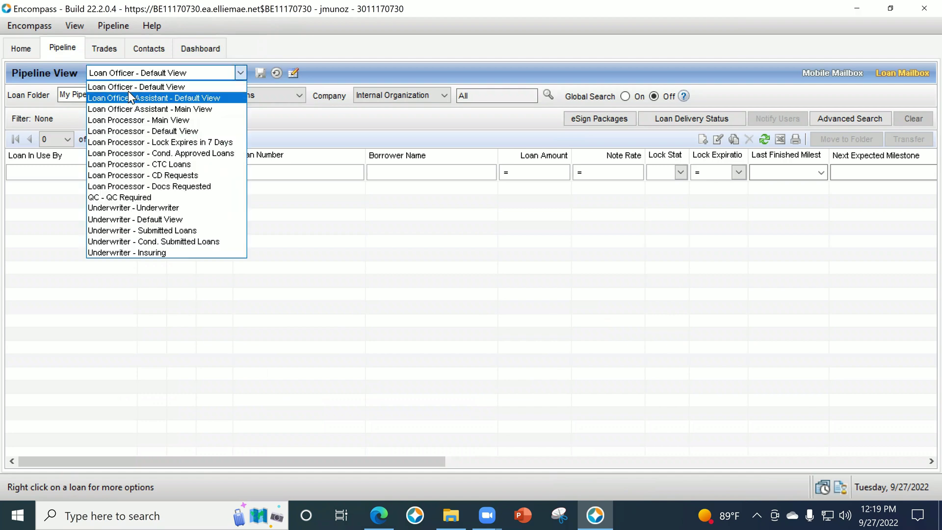
click(144, 90)
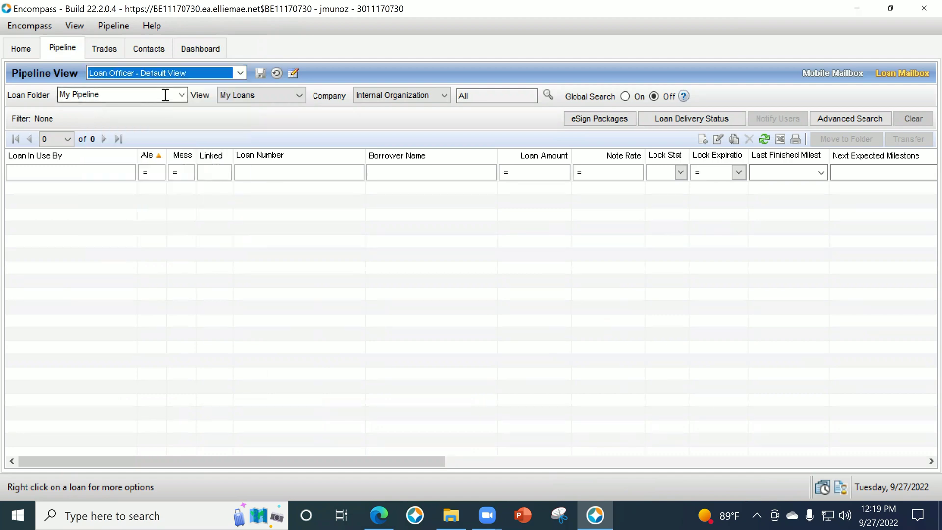
click(178, 95)
click(63, 109)
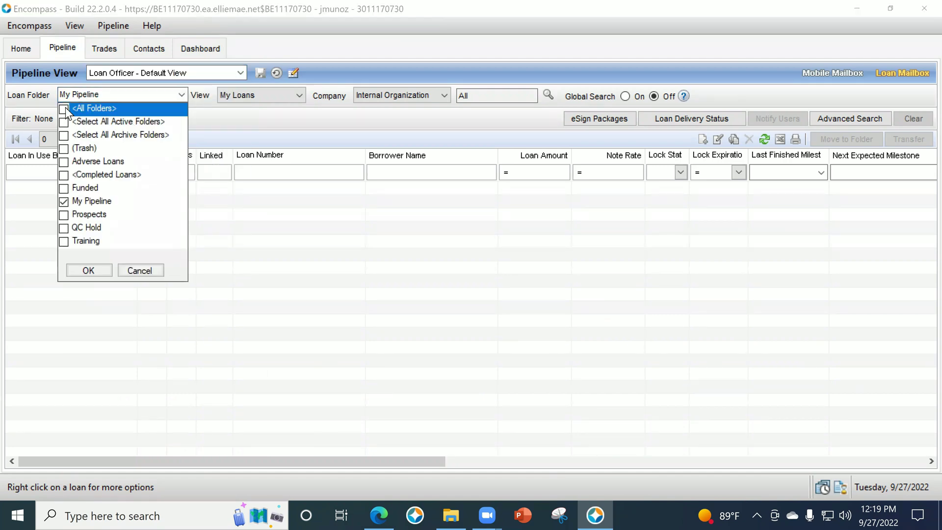
click(89, 270)
click(569, 311)
click(439, 171)
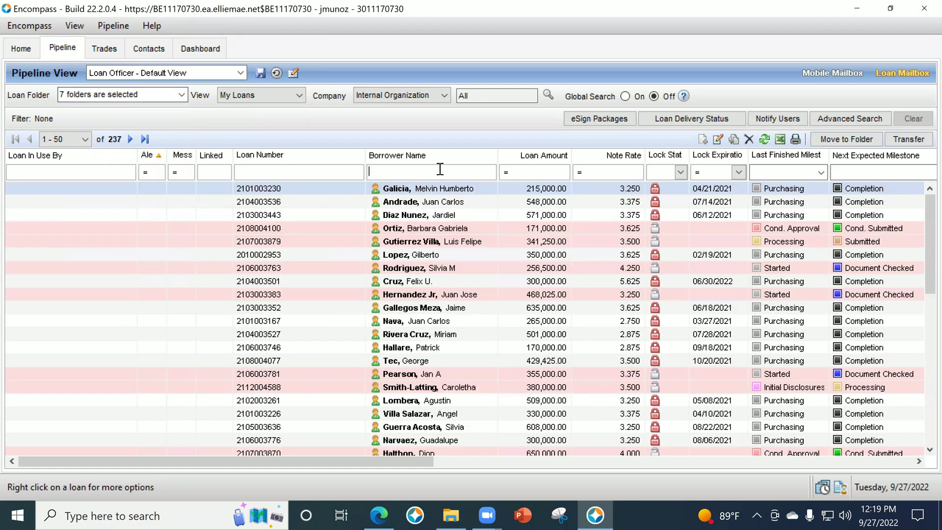
text(borrower)
key(Tab)
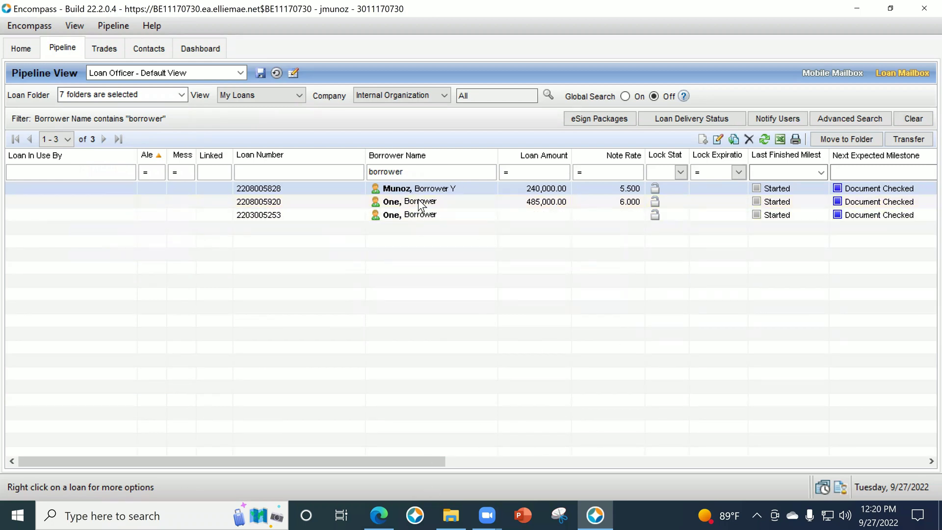
double_click(370, 173)
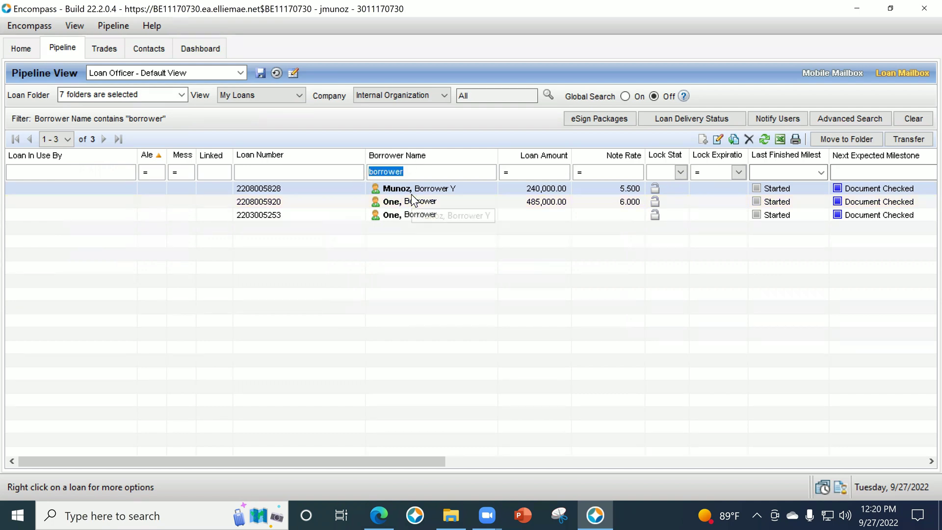
double_click(447, 200)
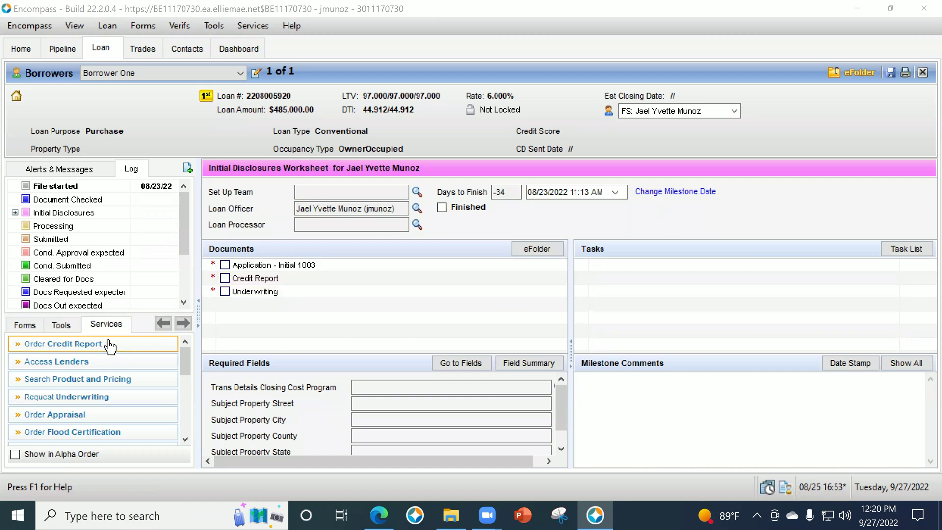
click(923, 72)
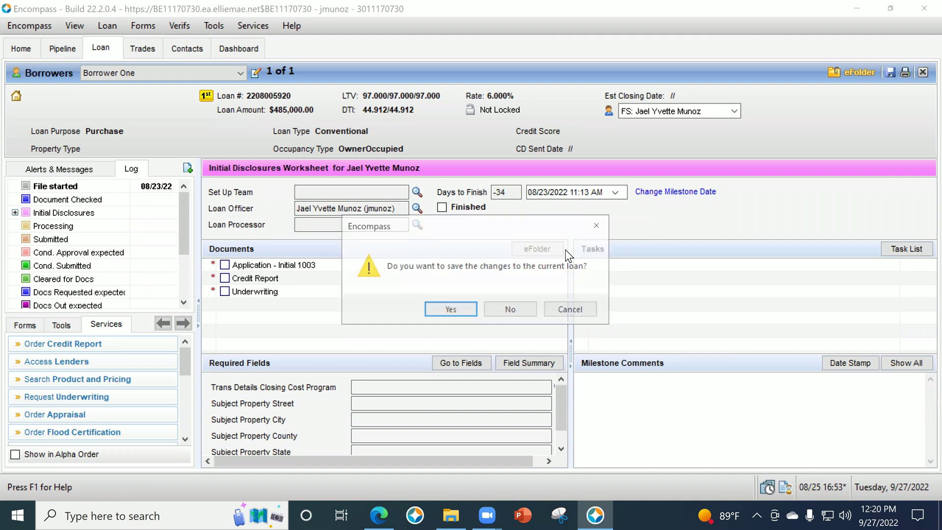
click(510, 309)
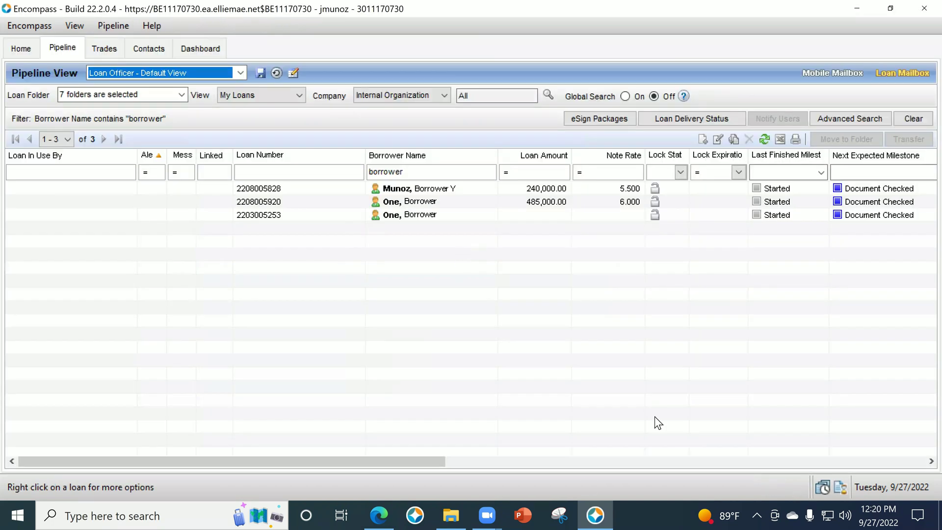
drag(425, 466, 726, 443)
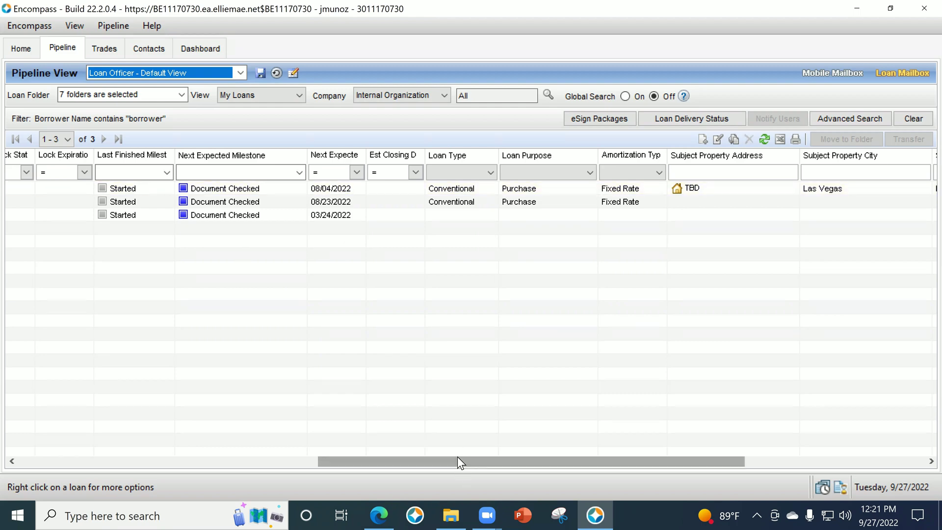
drag(458, 462, 224, 430)
click(400, 216)
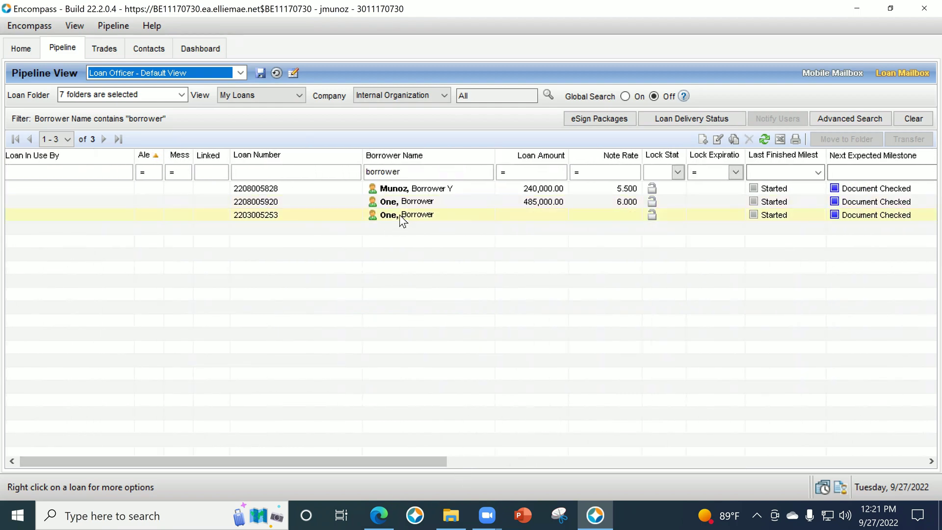
double_click(400, 217)
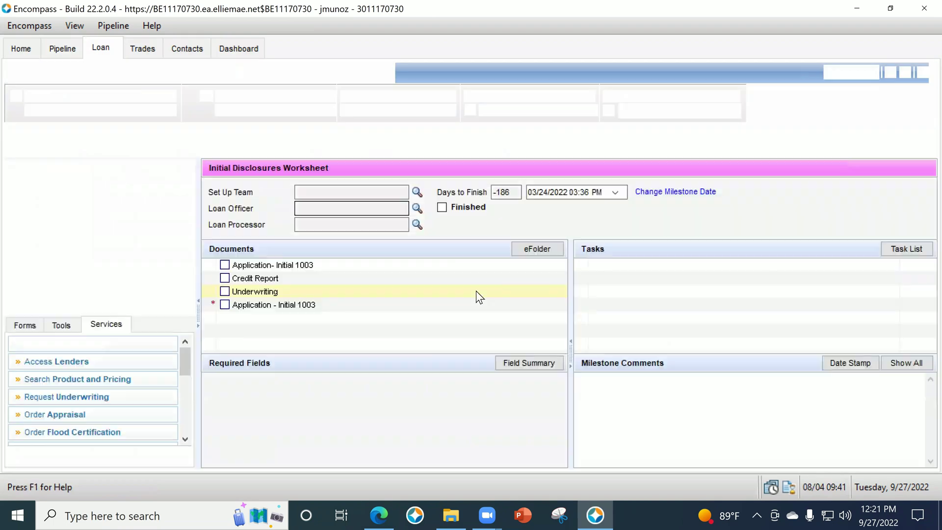
click(34, 325)
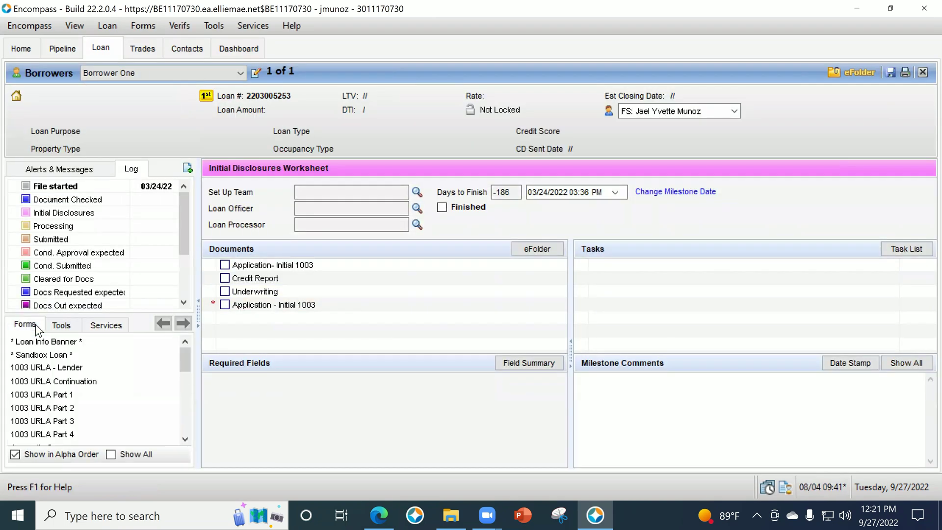
click(111, 455)
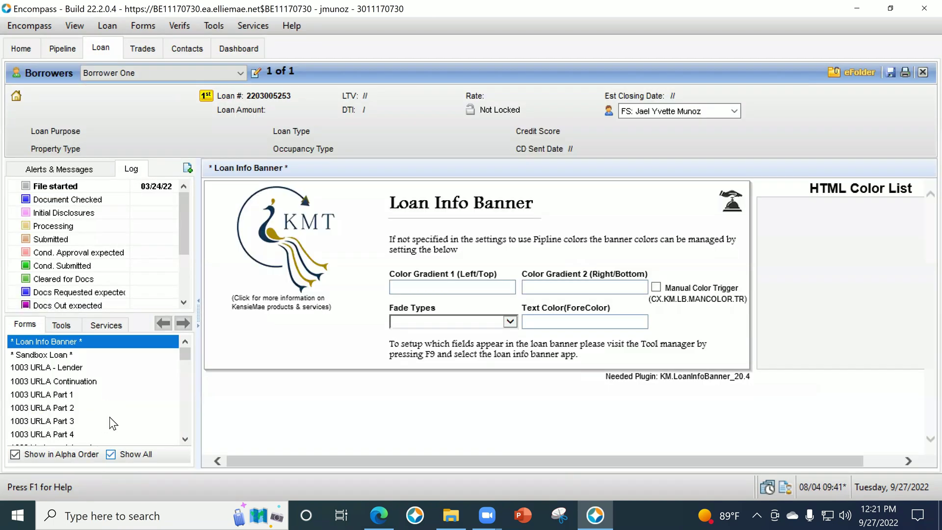
scroll(88, 397, down, 3)
scroll(89, 397, up, 2)
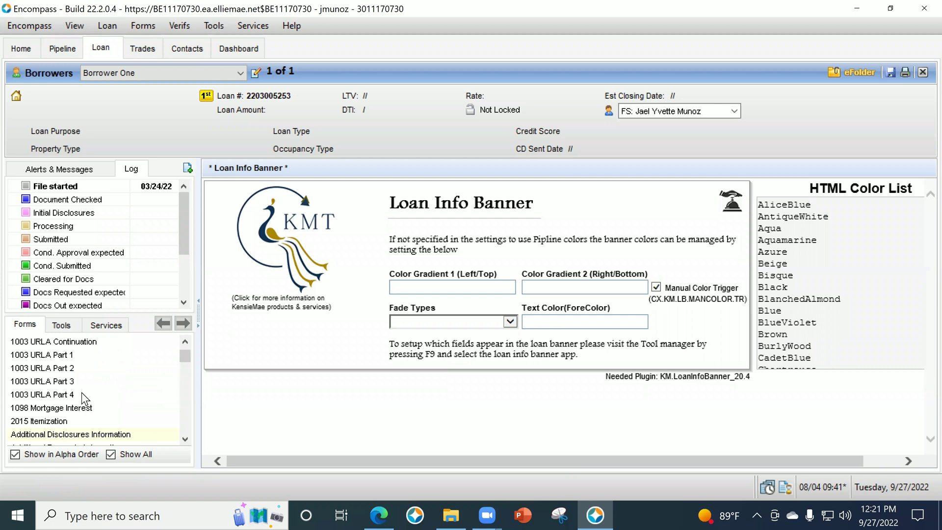
scroll(113, 432, down, 3)
click(127, 434)
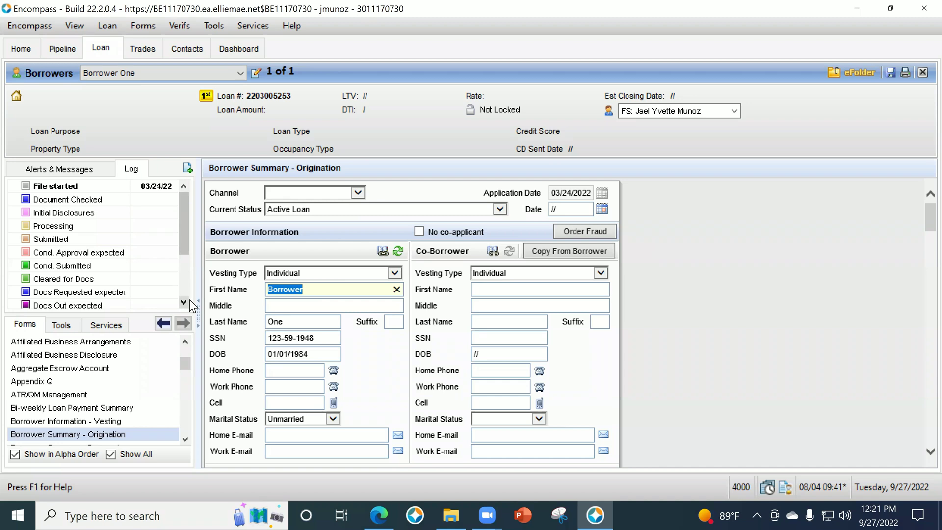
Enter the borrower's full name, then close the loan discarding the change.
text(Patrick Purchaser)
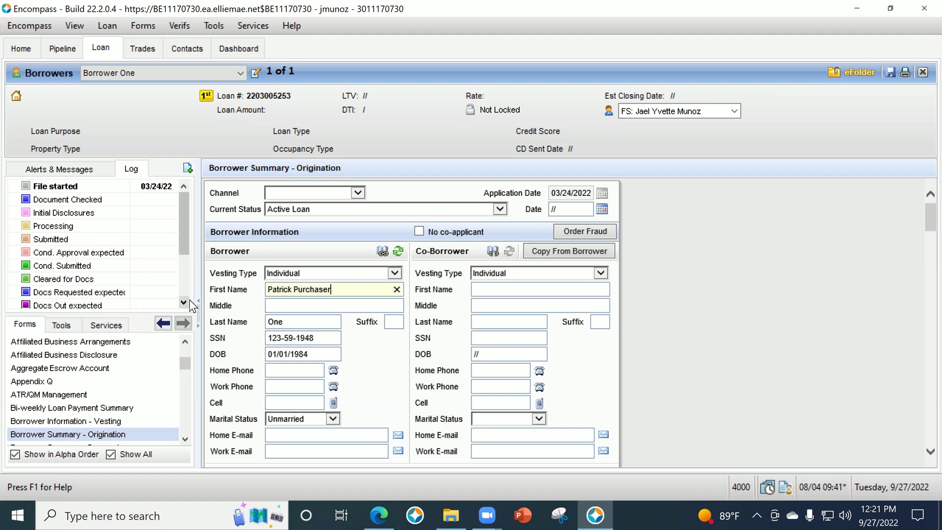
click(923, 73)
click(530, 314)
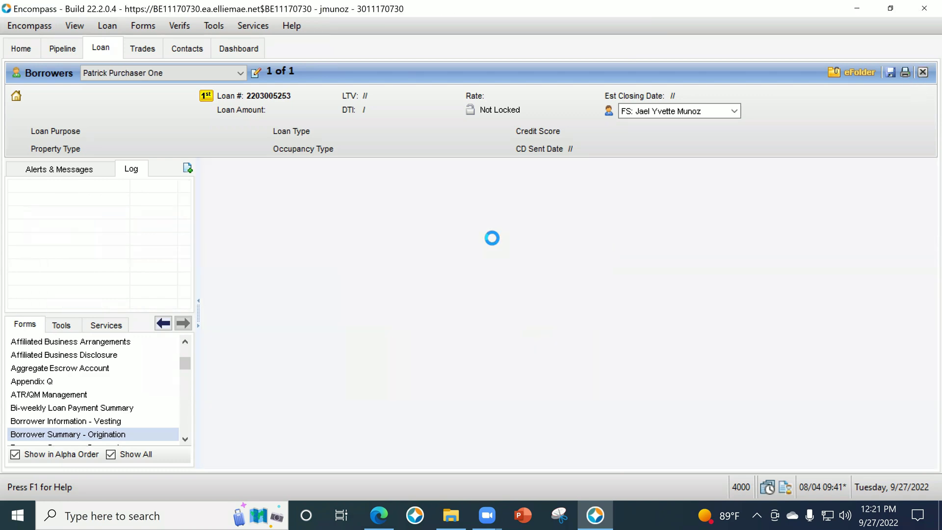
Filter the pipeline's Borrower Name column by the borrower's first name.
double_click(402, 172)
text(patrick)
key(Return)
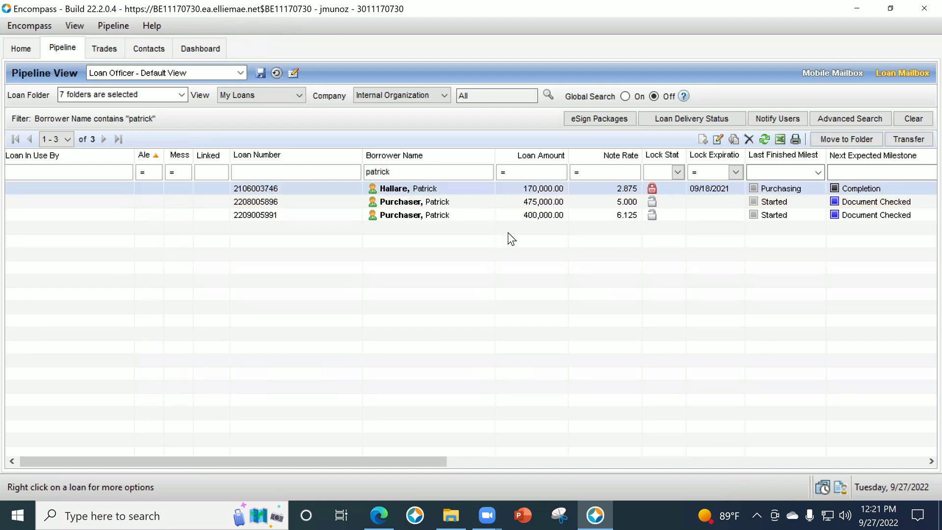
Close the $400,000 refinance loan without saving and open the $475,000 purchase loan.
double_click(431, 216)
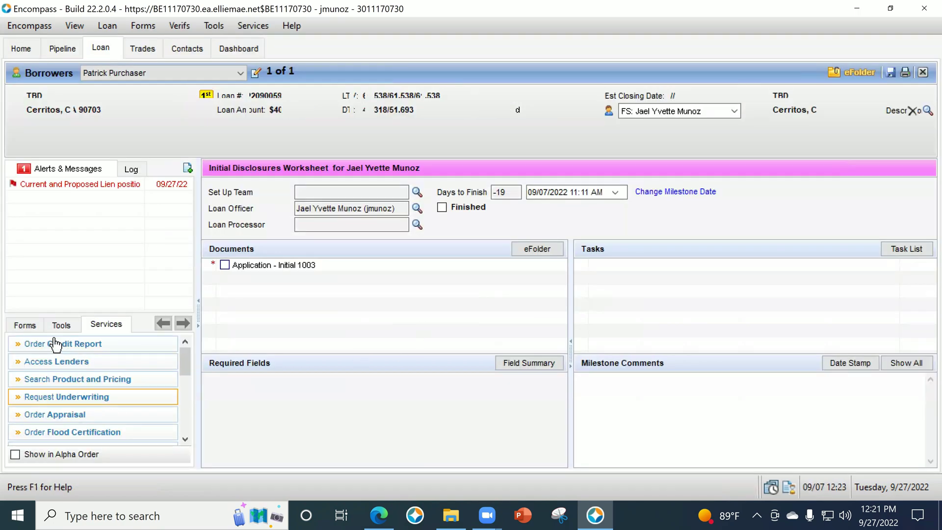
click(923, 72)
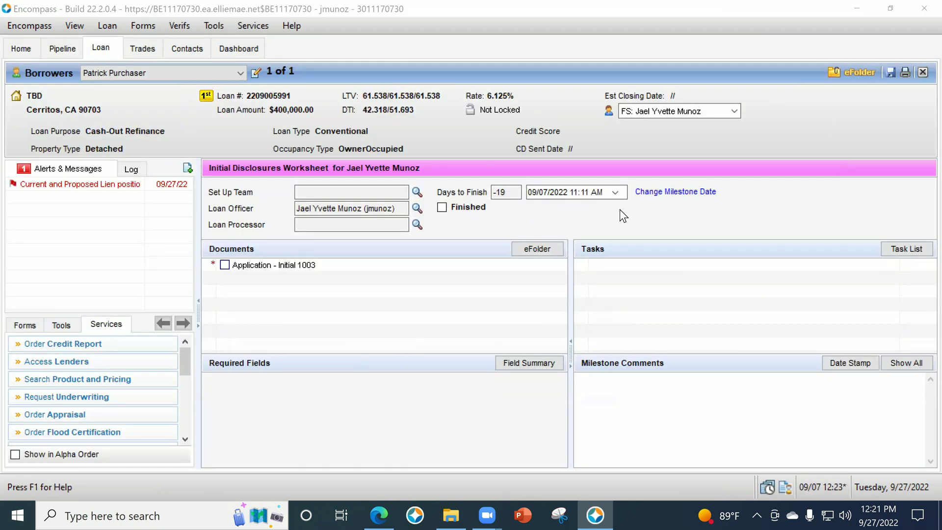
click(510, 311)
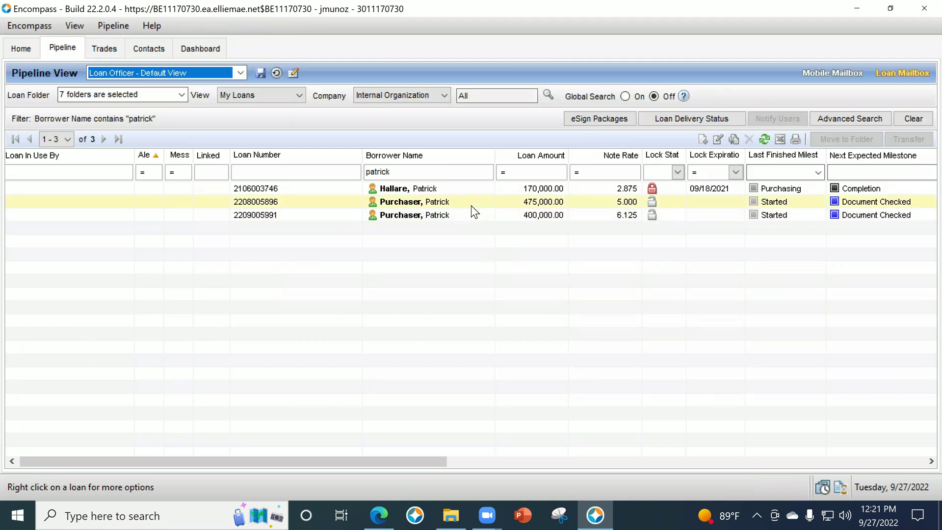
click(471, 205)
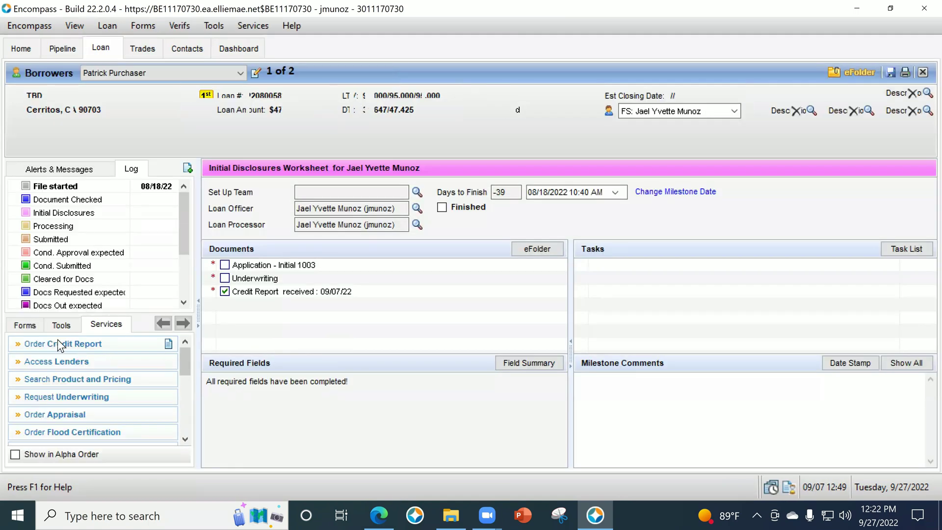
Open Borrower Summary - Origination from all forms, select the credit reference number, and order credit.
click(27, 325)
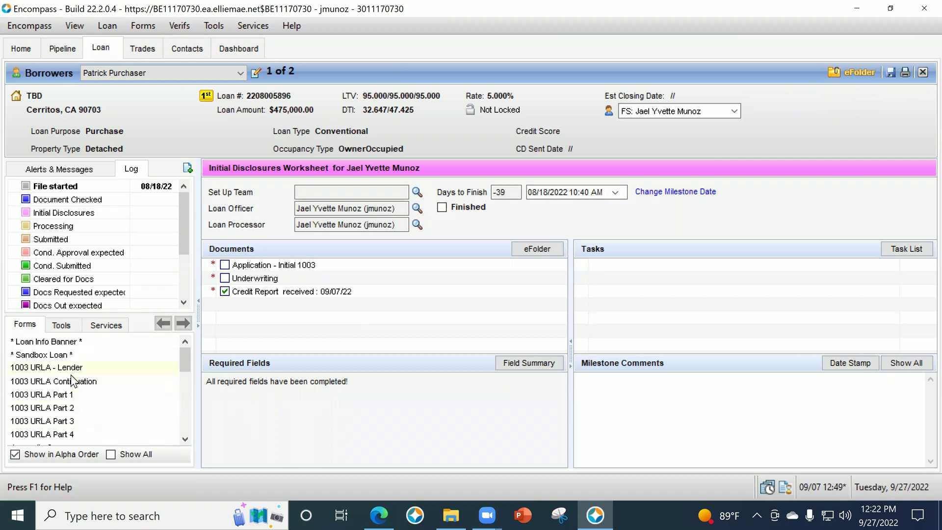
click(111, 454)
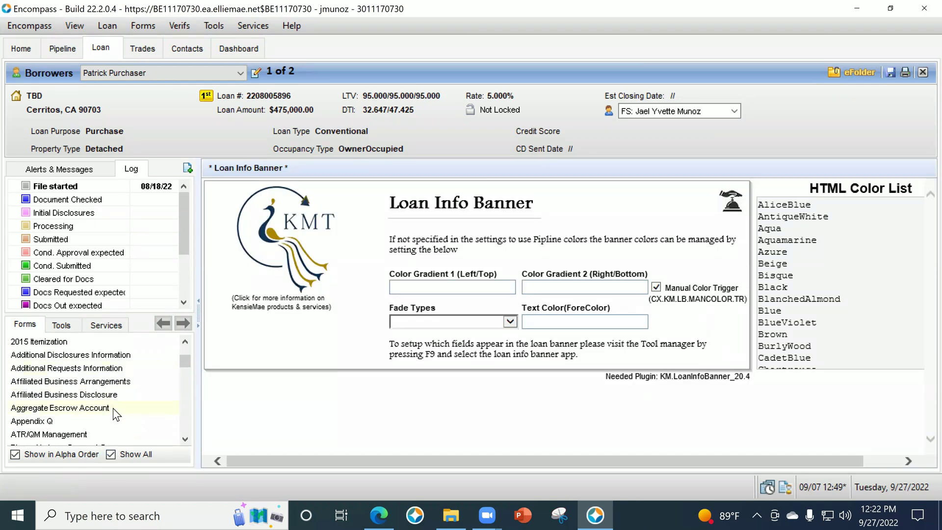
scroll(116, 412, down, 1)
click(117, 435)
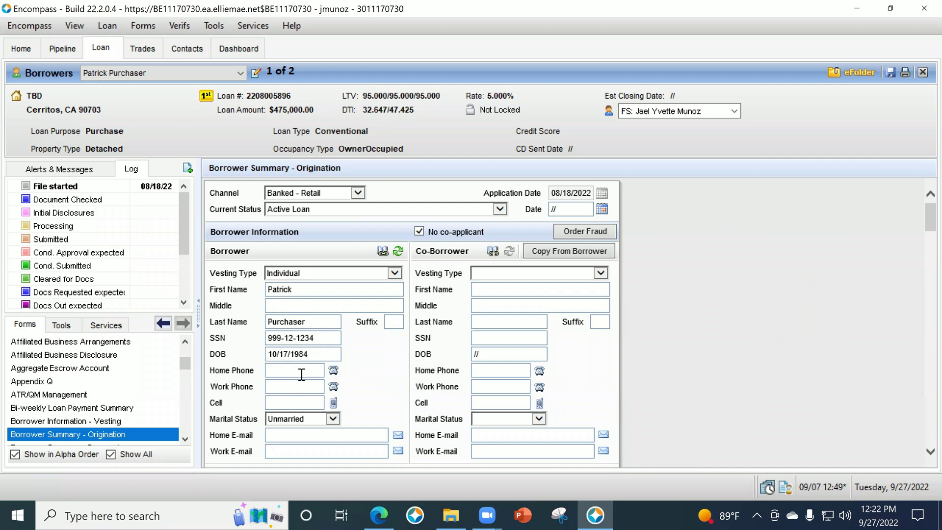
scroll(310, 324, down, 3)
scroll(312, 287, down, 9)
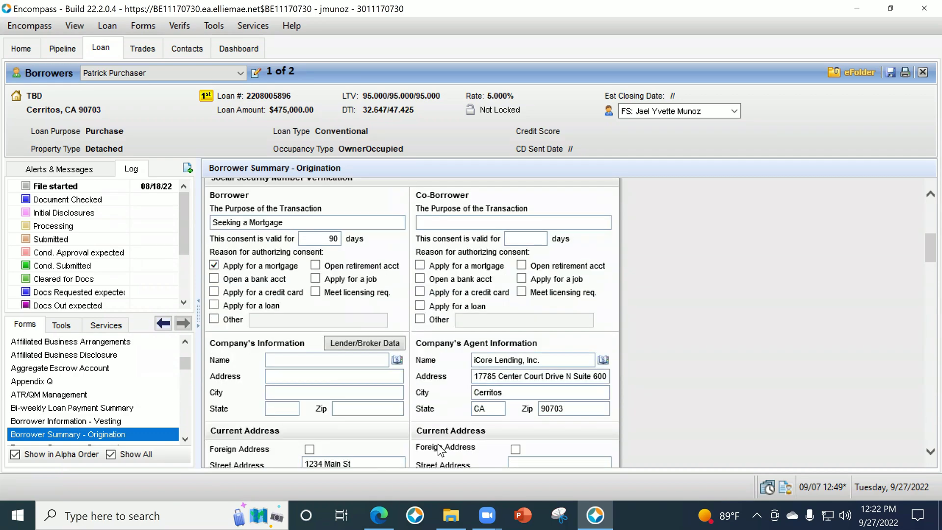
scroll(363, 385, down, 4)
scroll(528, 344, down, 13)
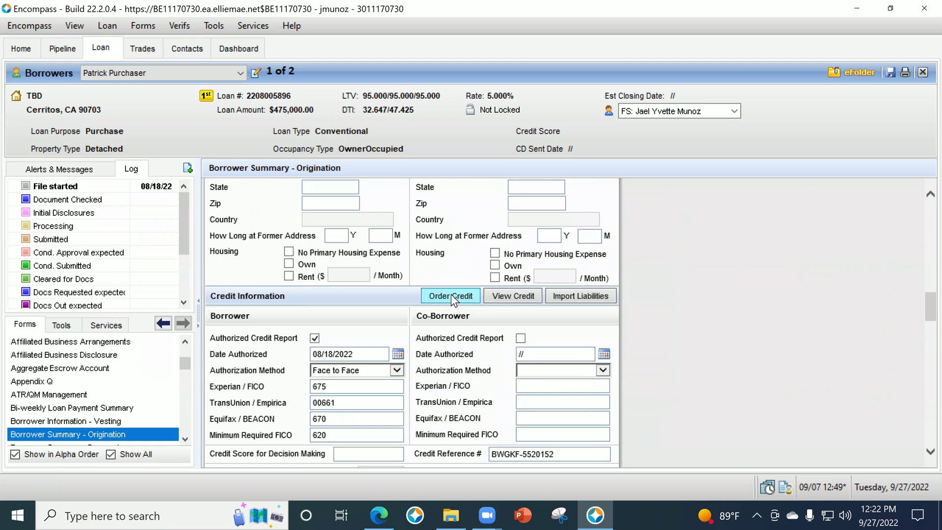
click(568, 452)
key(ctrl+c)
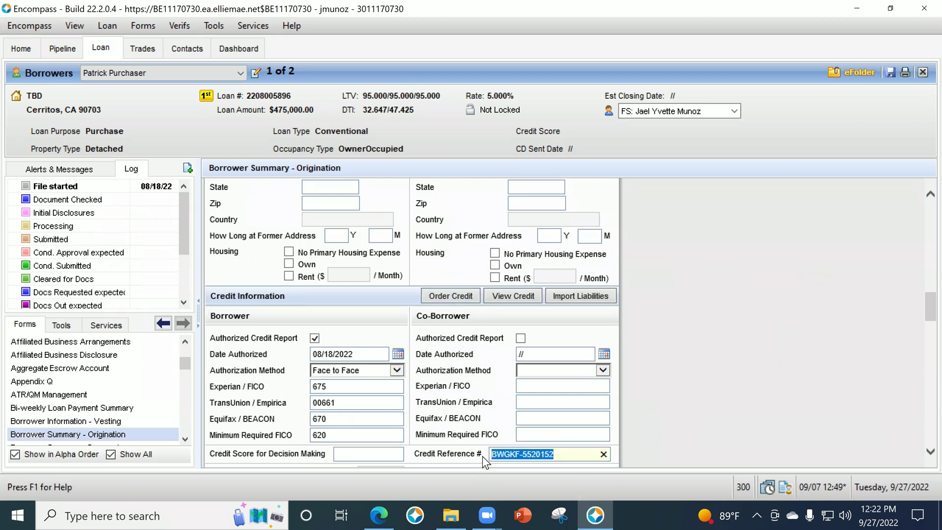
click(445, 296)
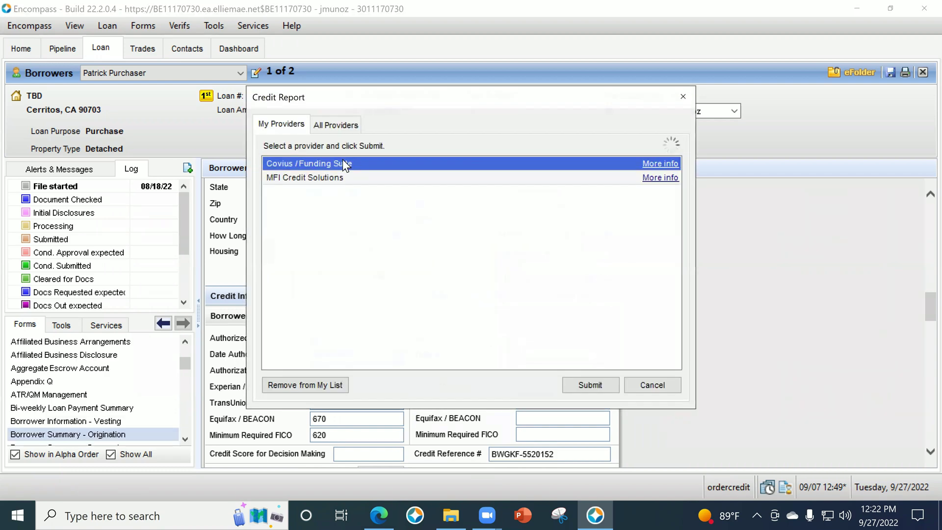
Choose MFI Credit Solutions as the provider and include the primary borrower in the request.
click(292, 176)
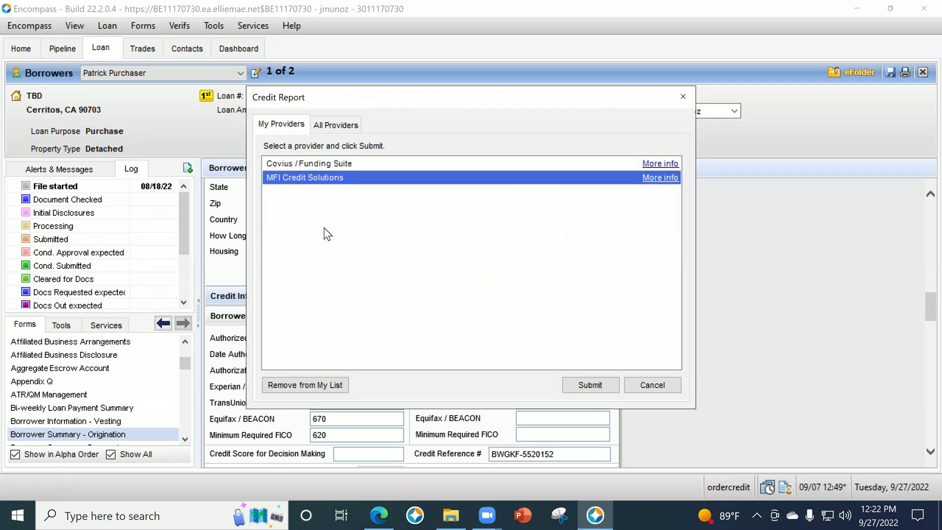
click(590, 385)
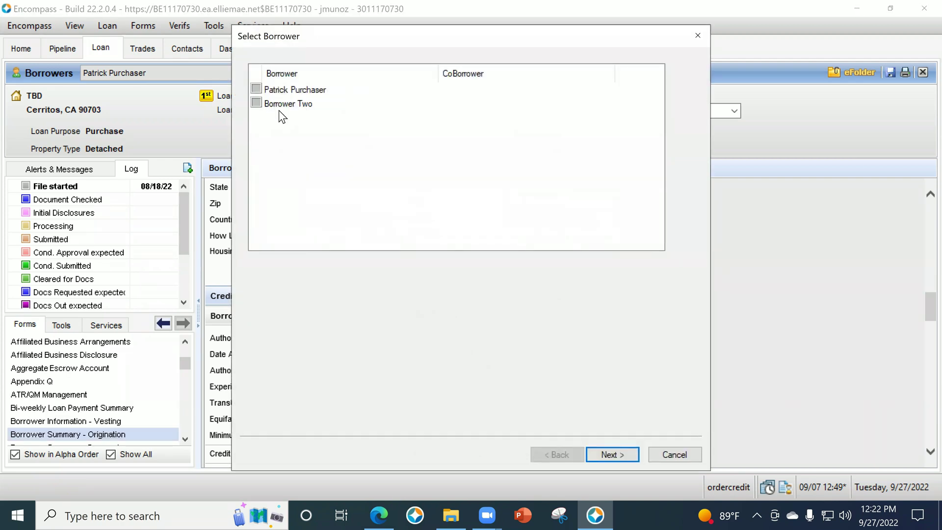
click(257, 89)
click(612, 454)
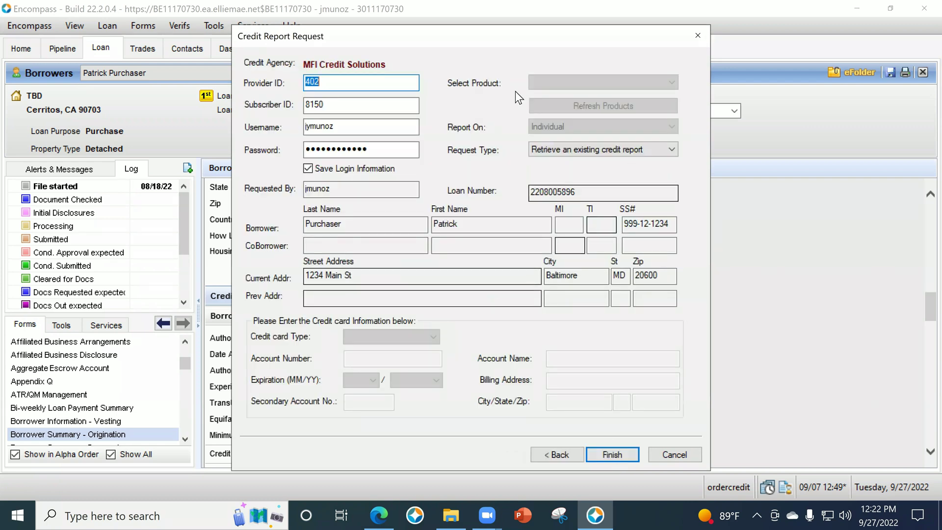
Set Request Type to Import from Website, paste the reference number, and send the request.
click(591, 154)
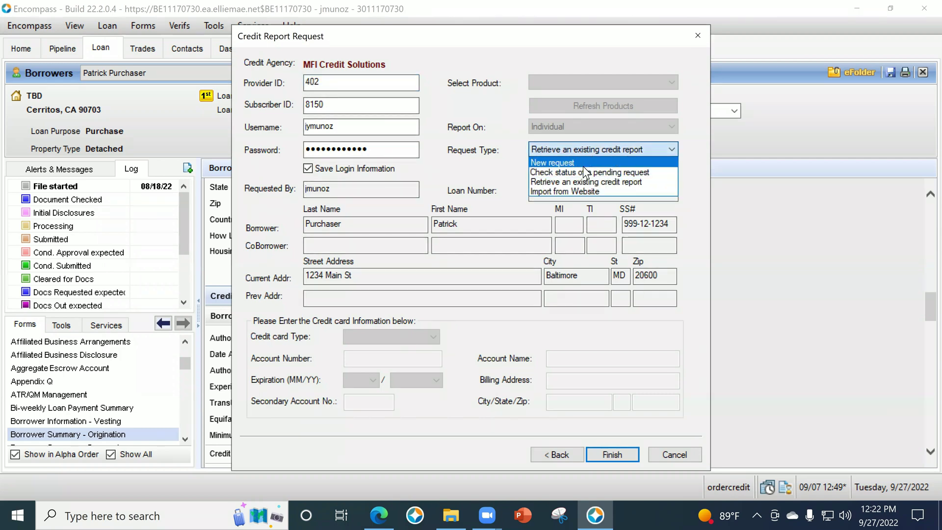
click(584, 163)
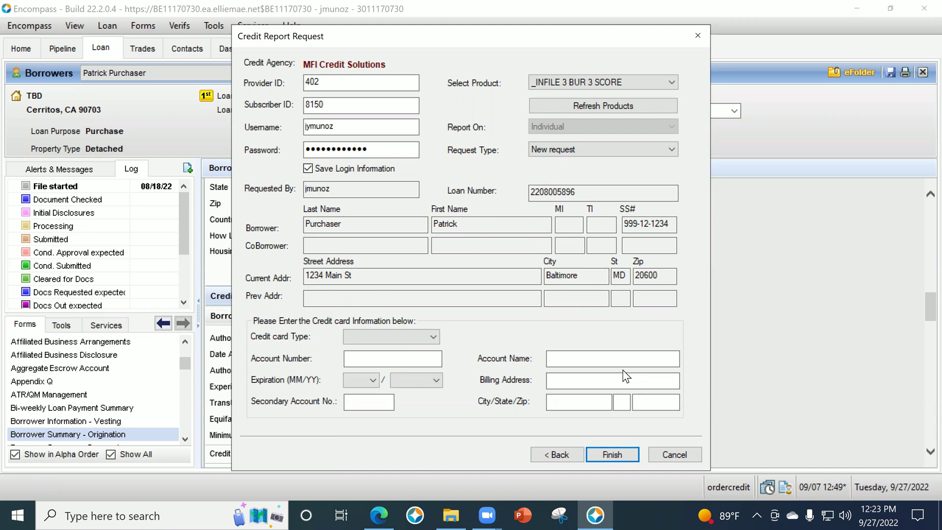
click(564, 153)
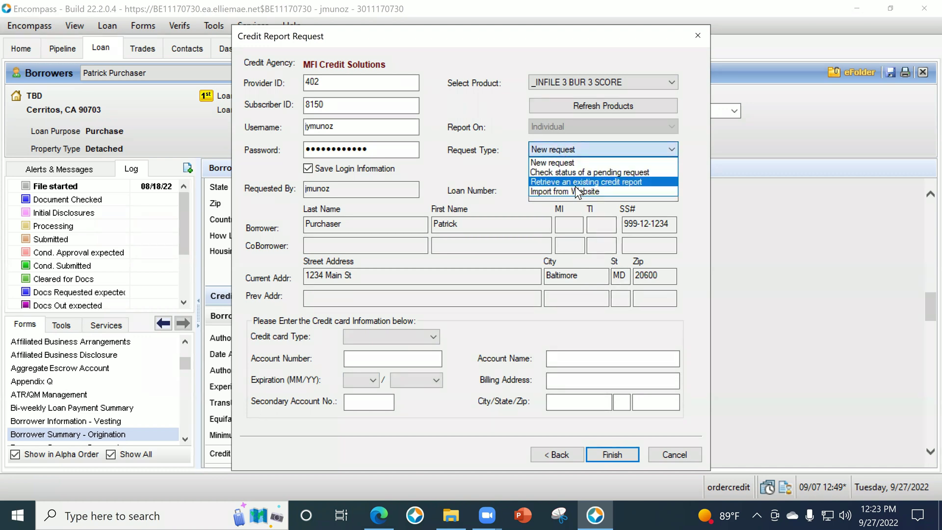
click(575, 188)
click(575, 173)
key(ctrl+v)
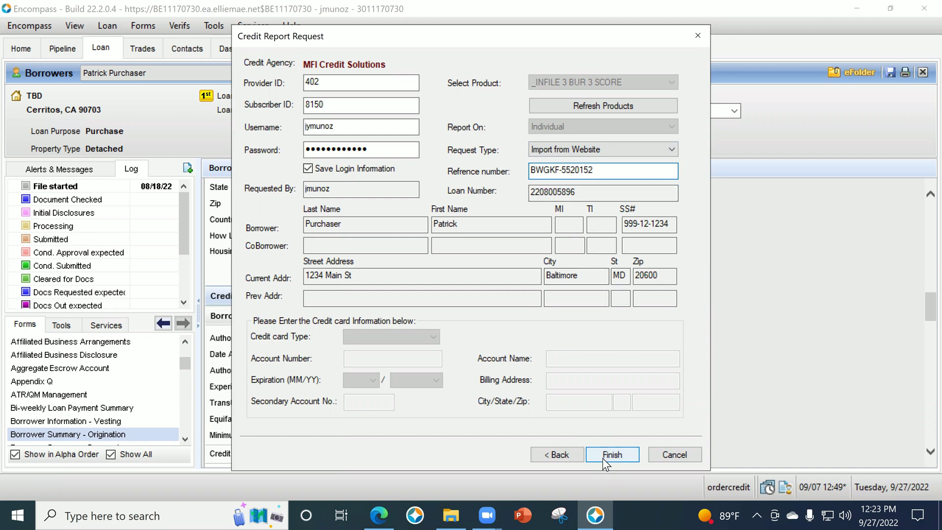
click(558, 156)
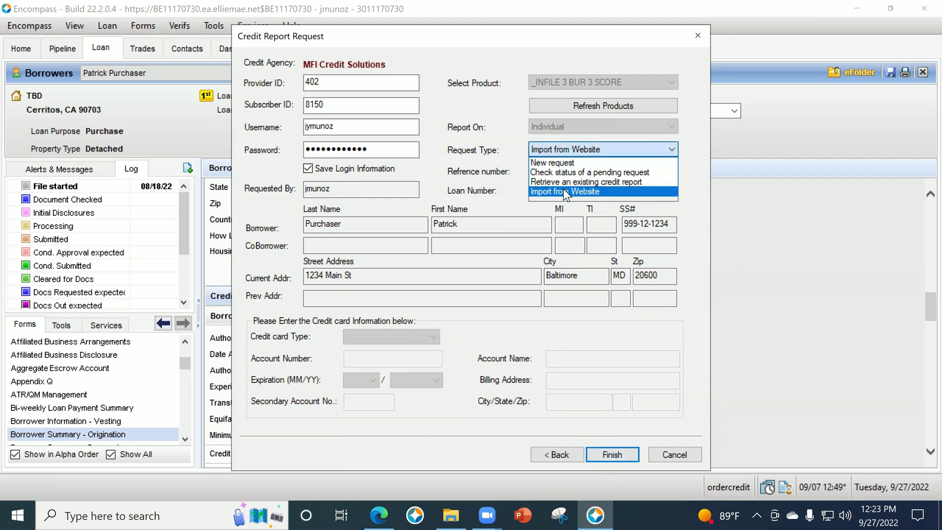
click(555, 163)
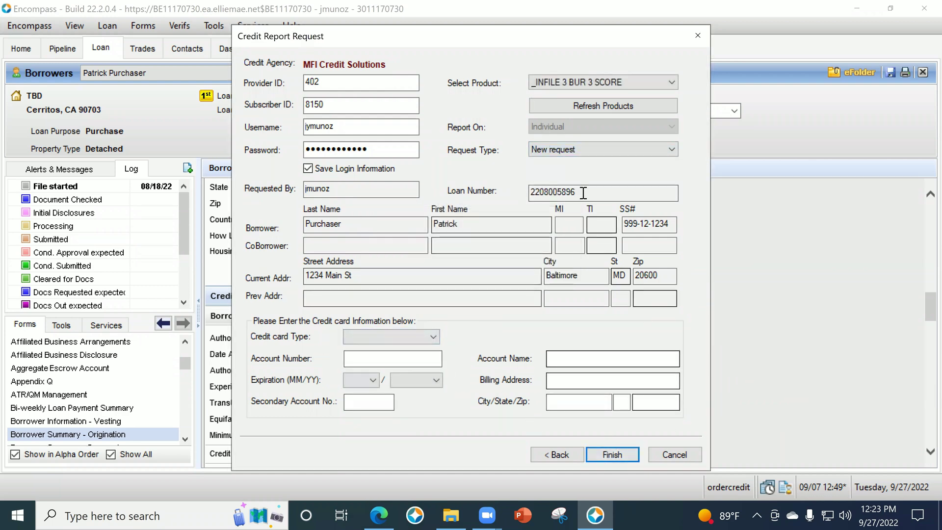
click(557, 150)
click(562, 191)
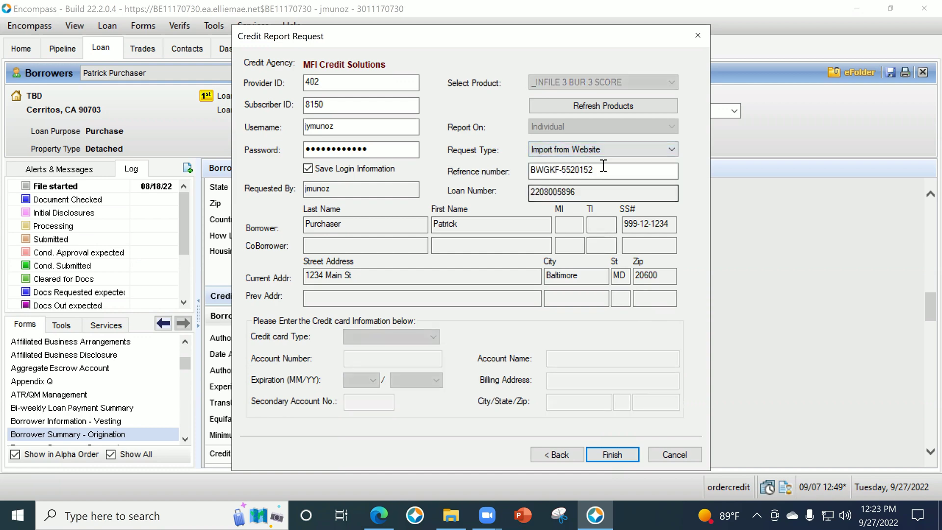
click(612, 453)
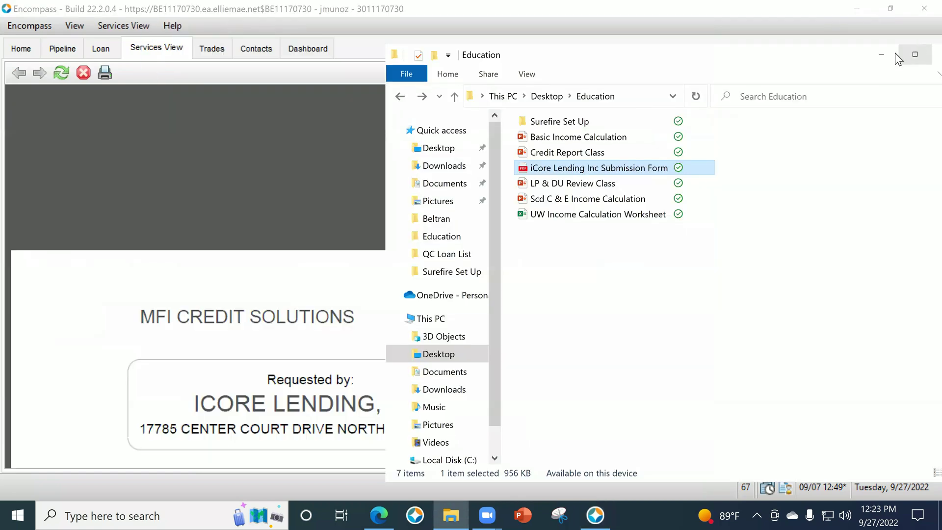
Minimize File Explorer, review the report's credit scores, and return to Borrower Summary - Origination.
click(881, 54)
scroll(618, 358, down, 1)
scroll(617, 357, down, 10)
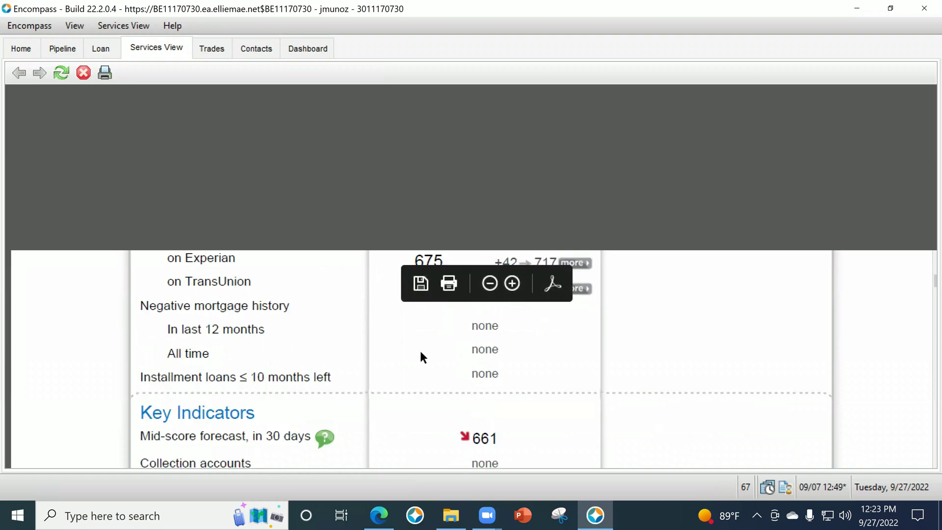
click(111, 51)
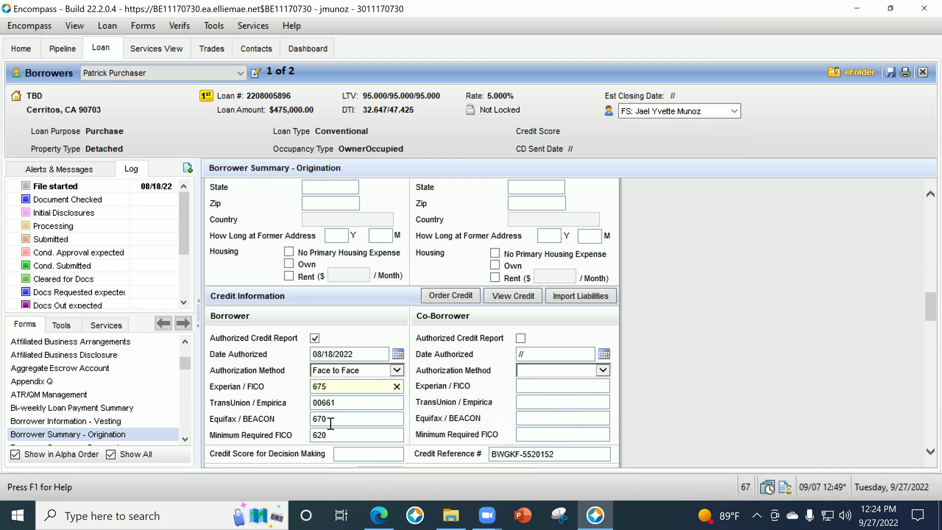
Enter 670 as the Credit Score for Decision Making.
click(363, 454)
text(670)
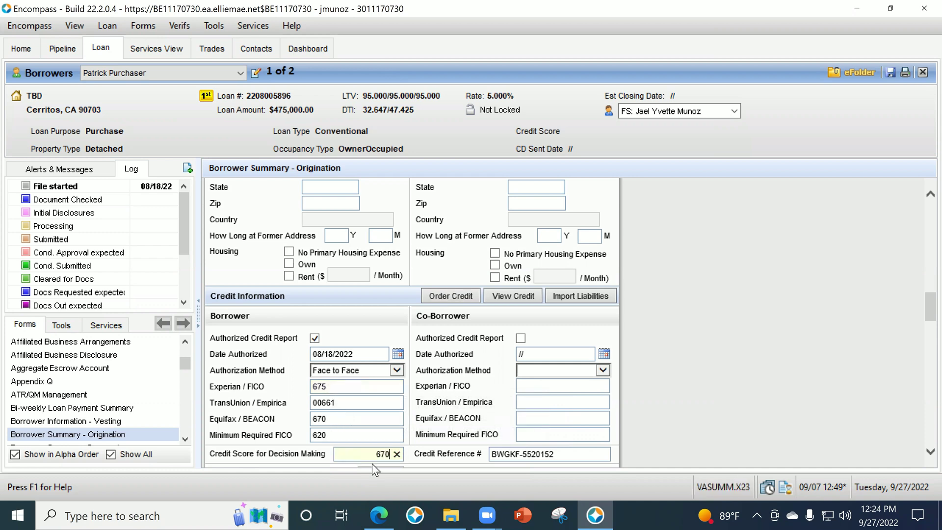
key(Tab)
Open the 1003 URLA Part 3 form and scroll to its liabilities.
scroll(173, 413, up, 3)
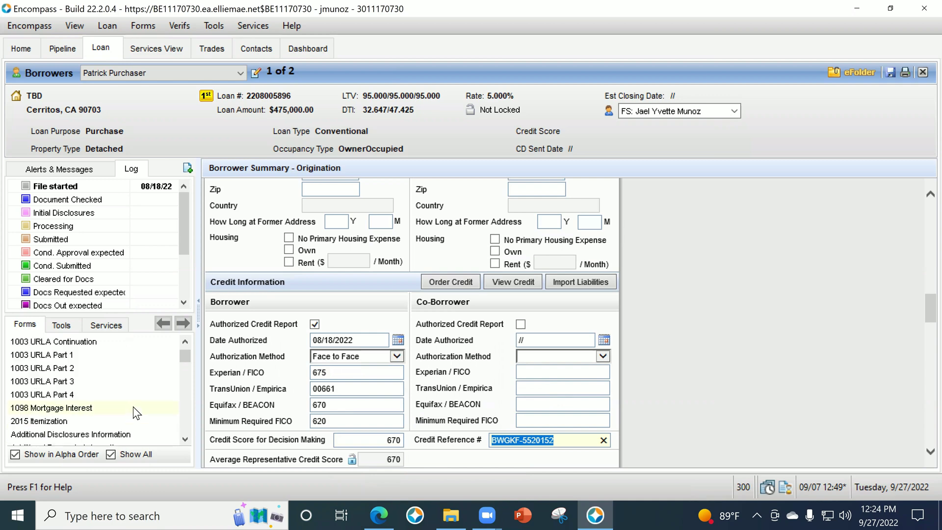
click(70, 385)
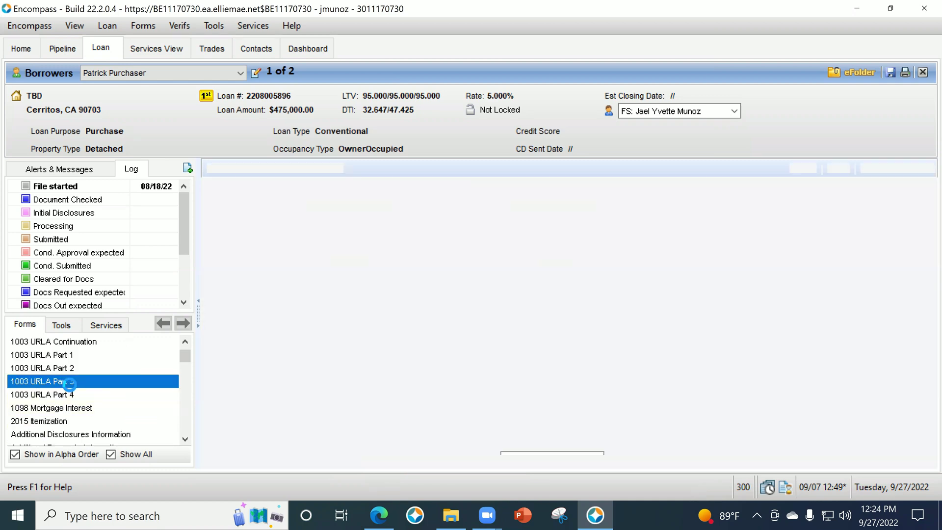
scroll(724, 360, down, 5)
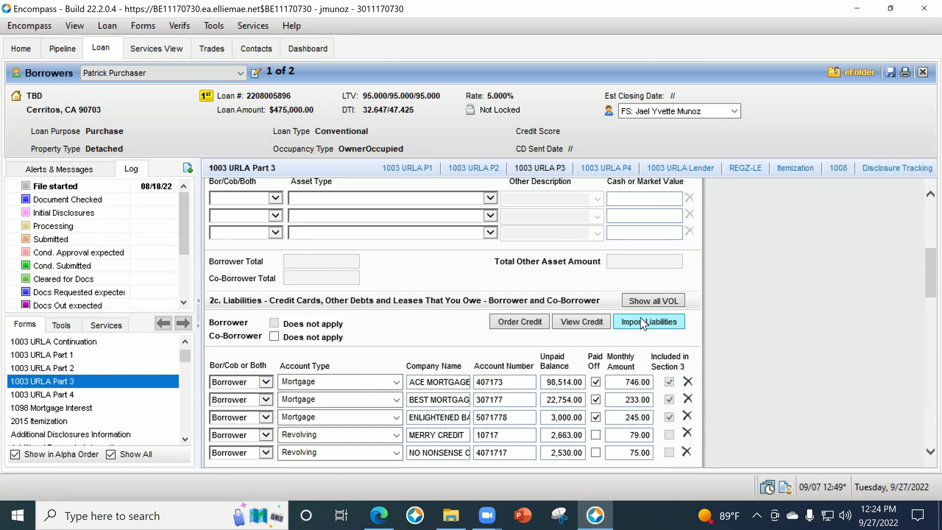
Import the 8 credit-report liabilities with lien holders checked, then confirm the import.
click(640, 319)
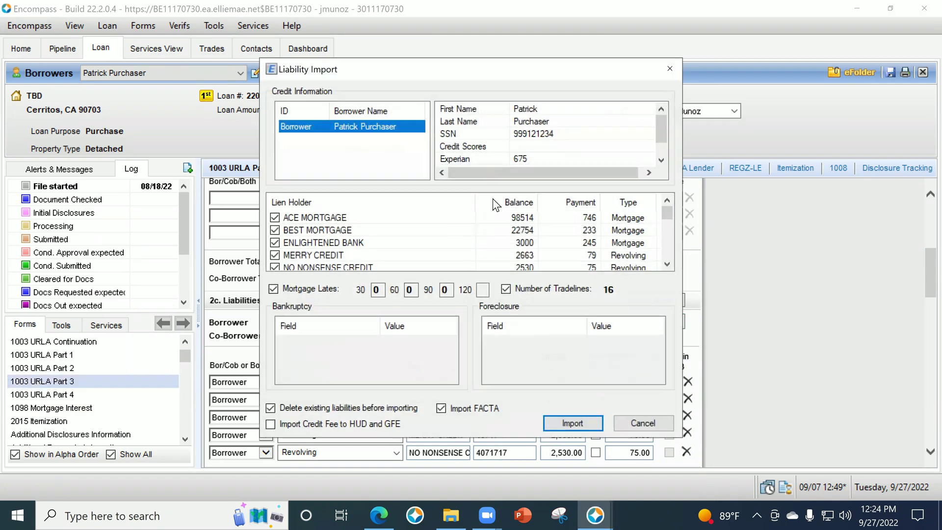
click(648, 423)
key(Return)
scroll(365, 255, down, 2)
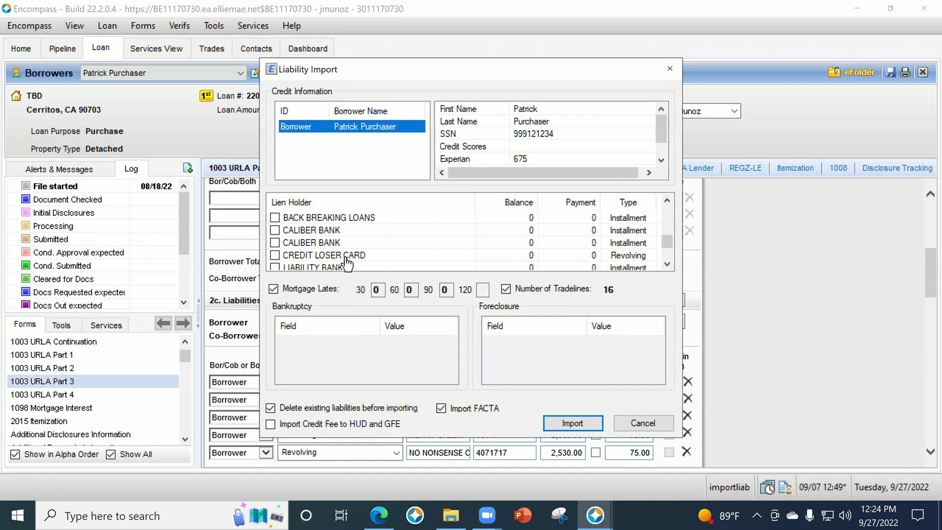
scroll(498, 238, up, 3)
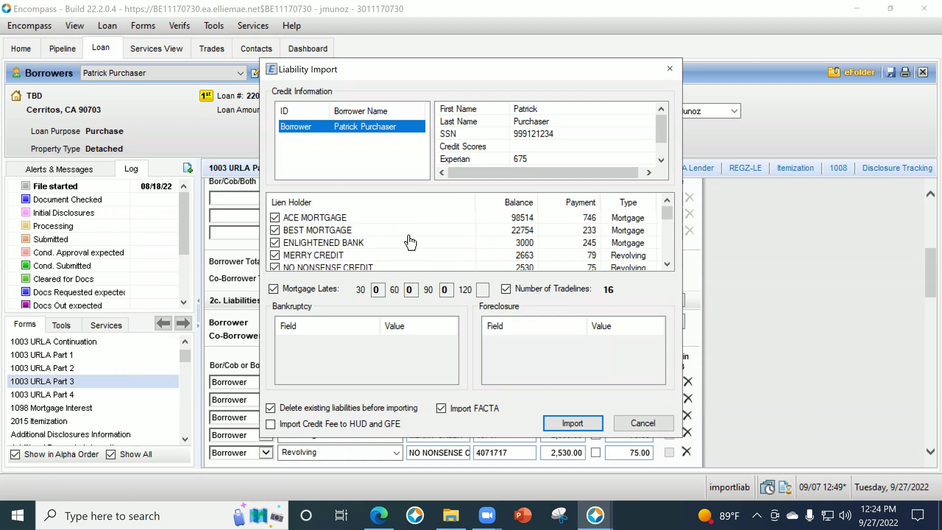
click(566, 418)
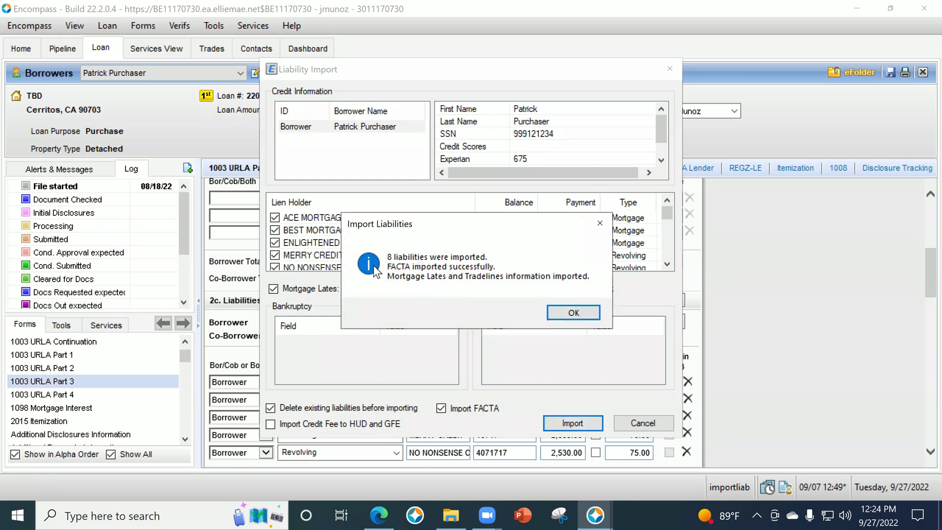
click(573, 313)
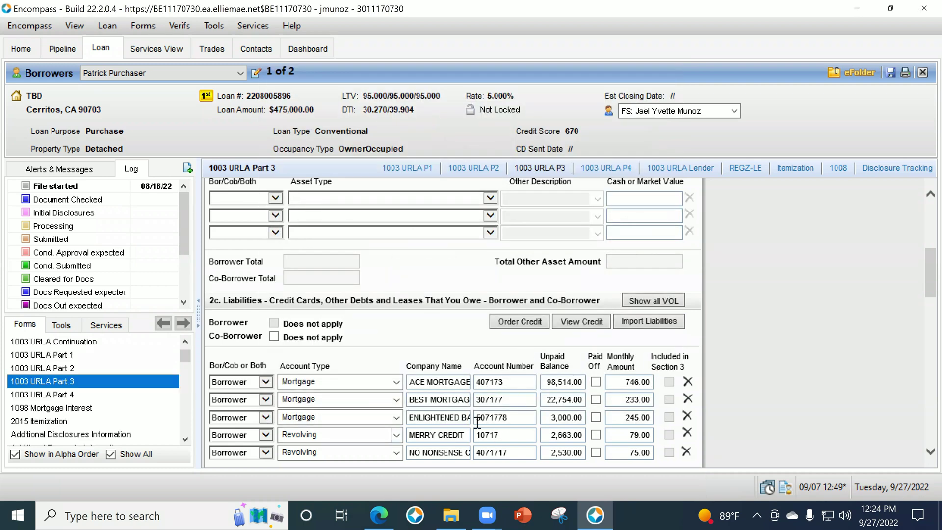
Link the ACE MORTGAGE liability to the Pico Rivera rental property.
scroll(631, 382, down, 3)
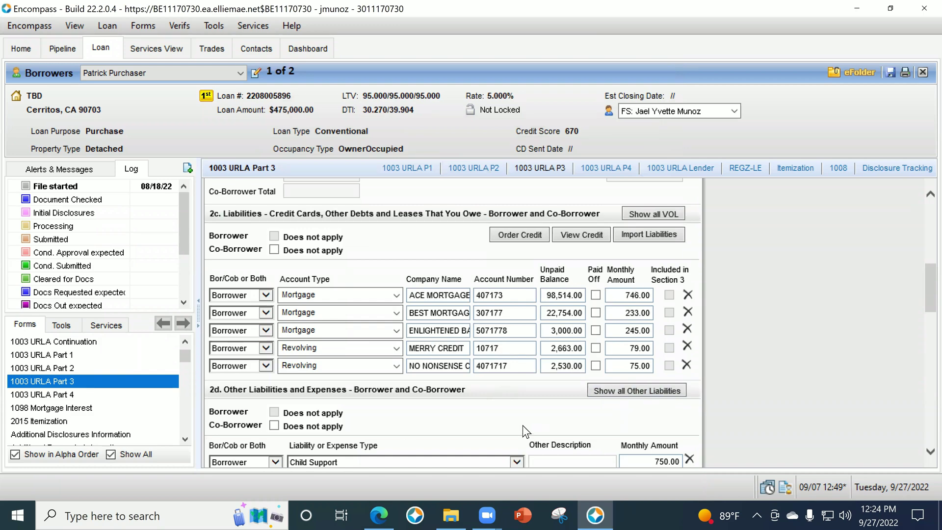
scroll(522, 431, down, 3)
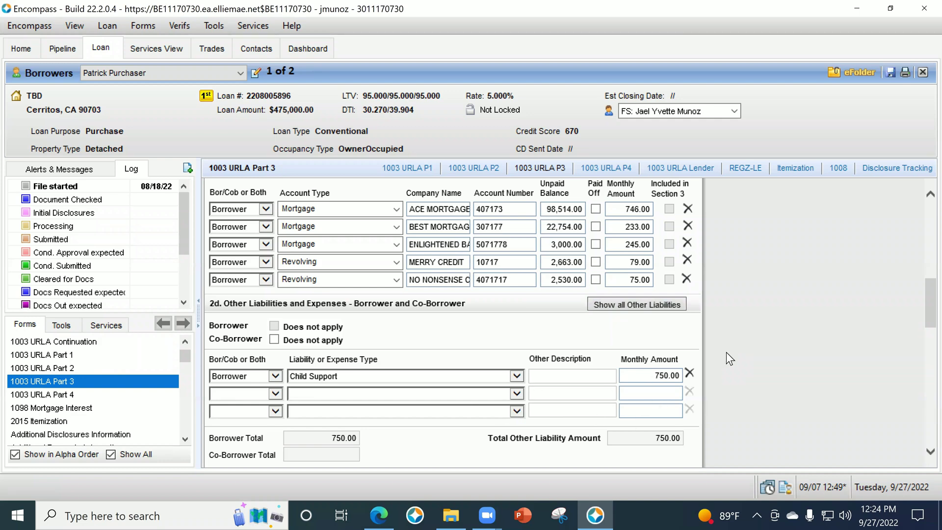
scroll(726, 352, down, 9)
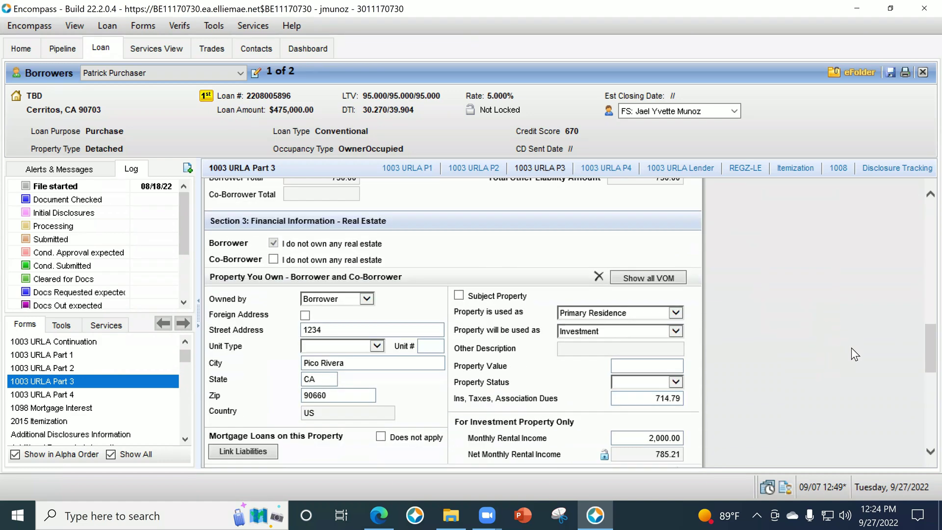
scroll(620, 368, down, 3)
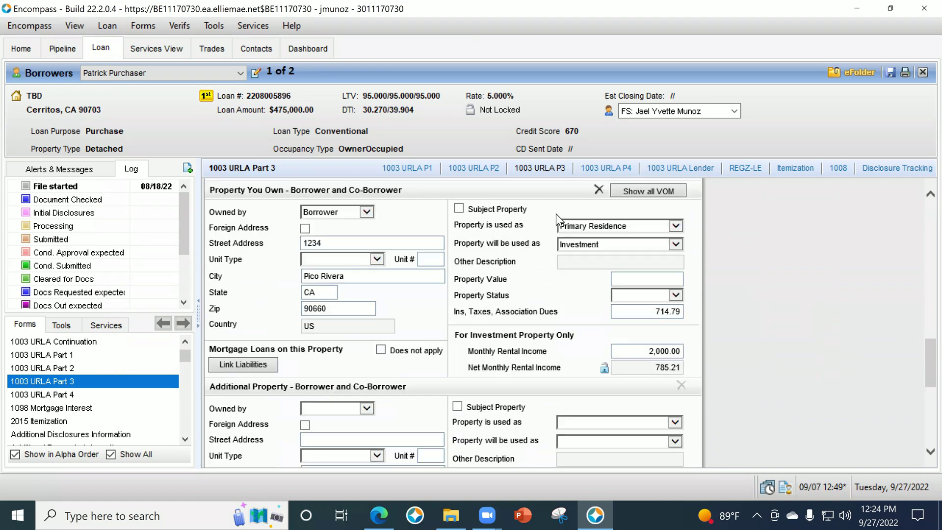
click(257, 364)
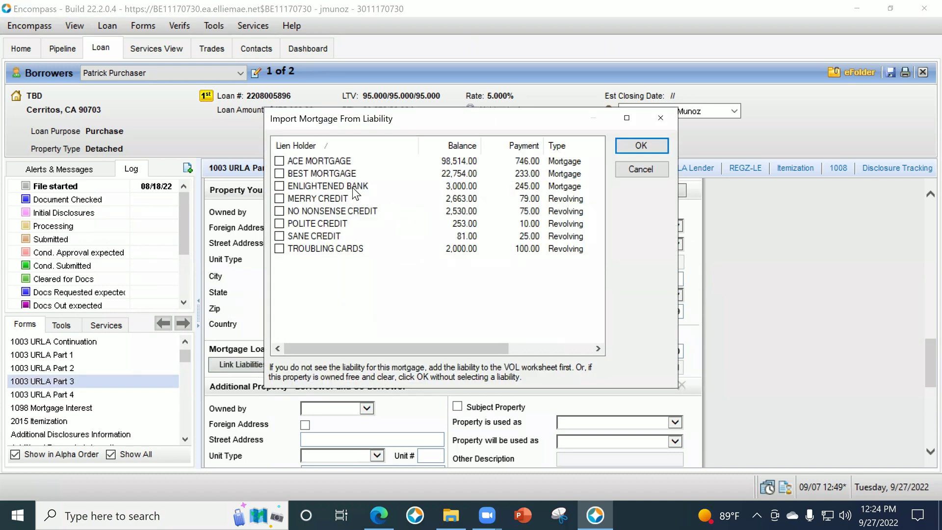
click(622, 143)
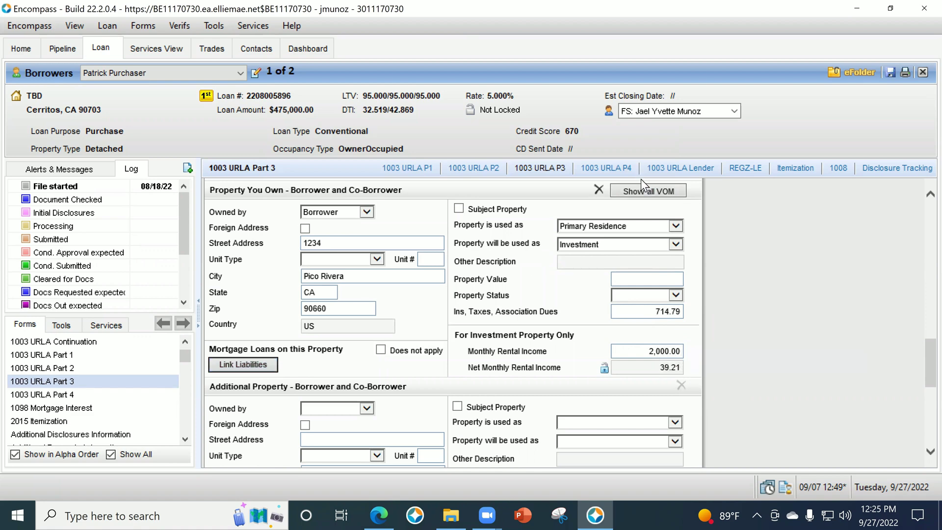
In Show all VOM, also attach BEST MORTGAGE as a lien on the property.
click(676, 191)
scroll(659, 303, down, 5)
click(279, 311)
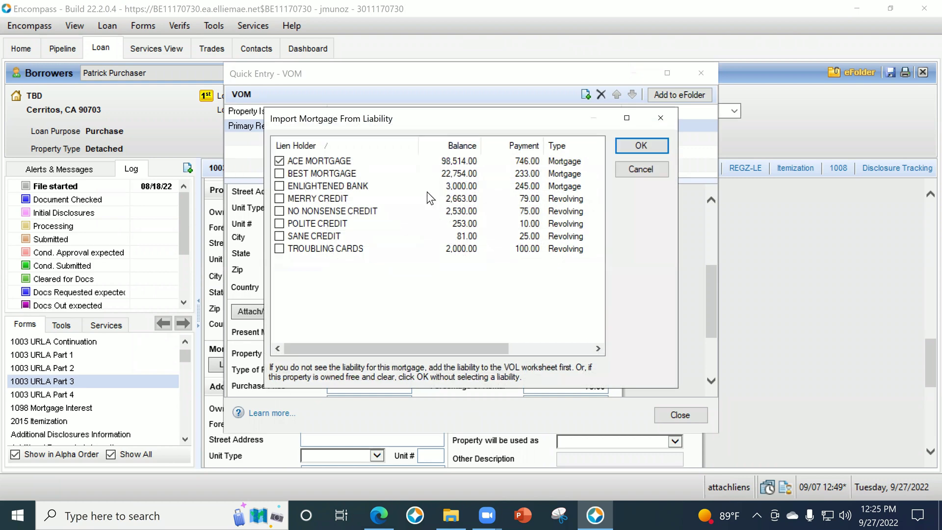
click(279, 173)
click(631, 146)
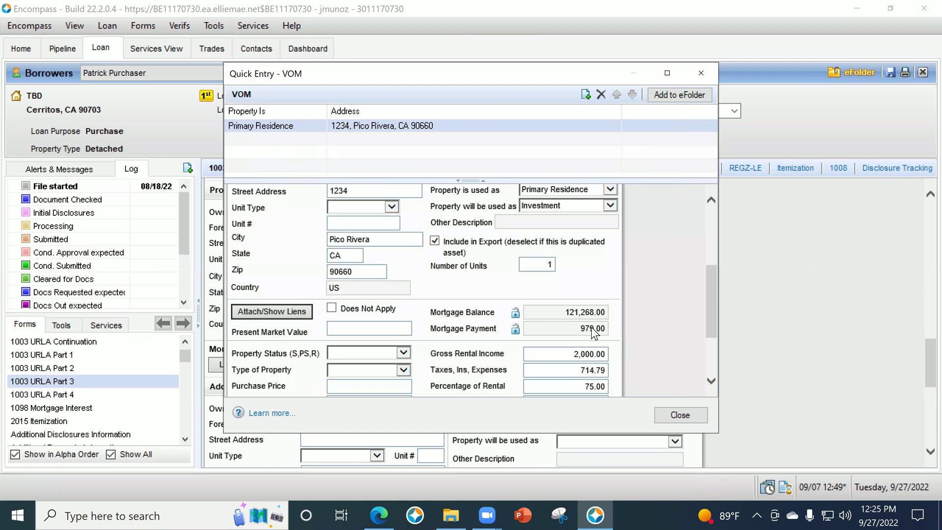
scroll(620, 325, down, 1)
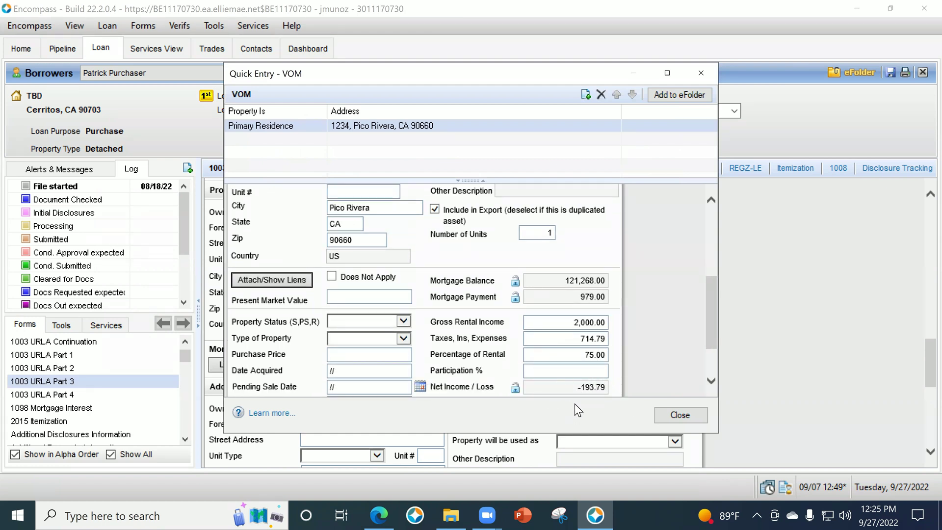
click(671, 414)
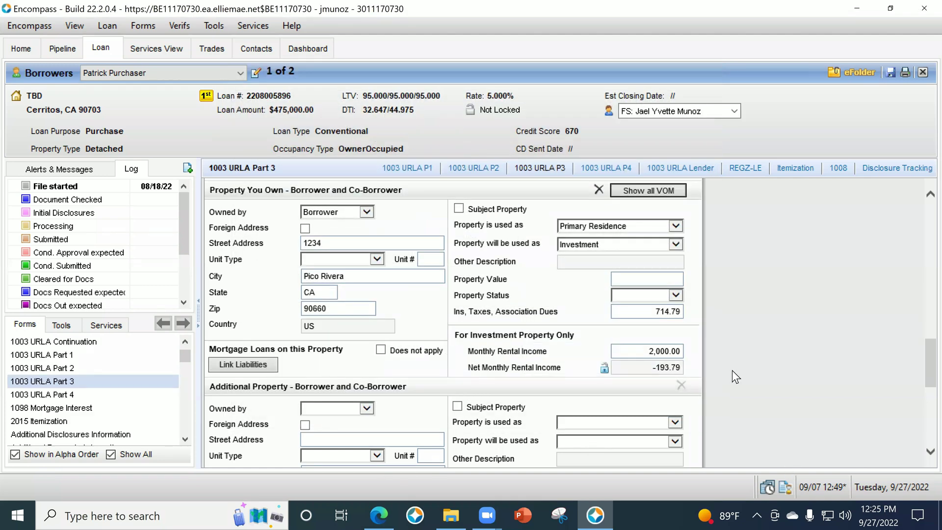
Reload 1003 URLA Part 3 to check the ACE and BEST mortgages in Section 3.
scroll(728, 373, down, 5)
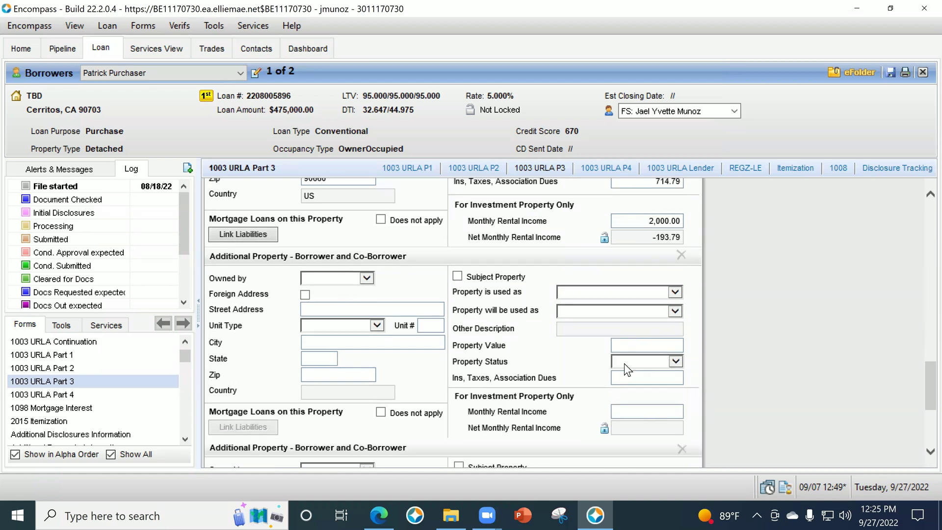
scroll(119, 417, down, 2)
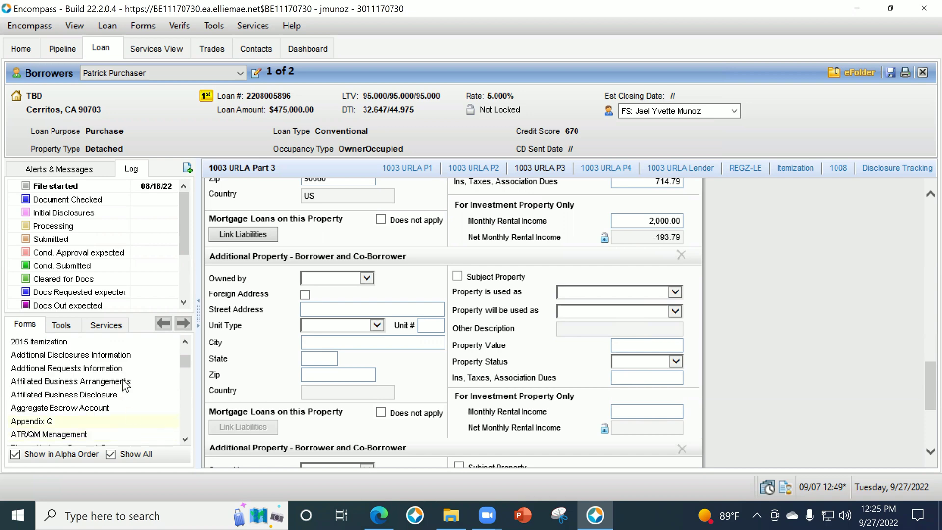
scroll(655, 361, up, 4)
scroll(89, 415, up, 4)
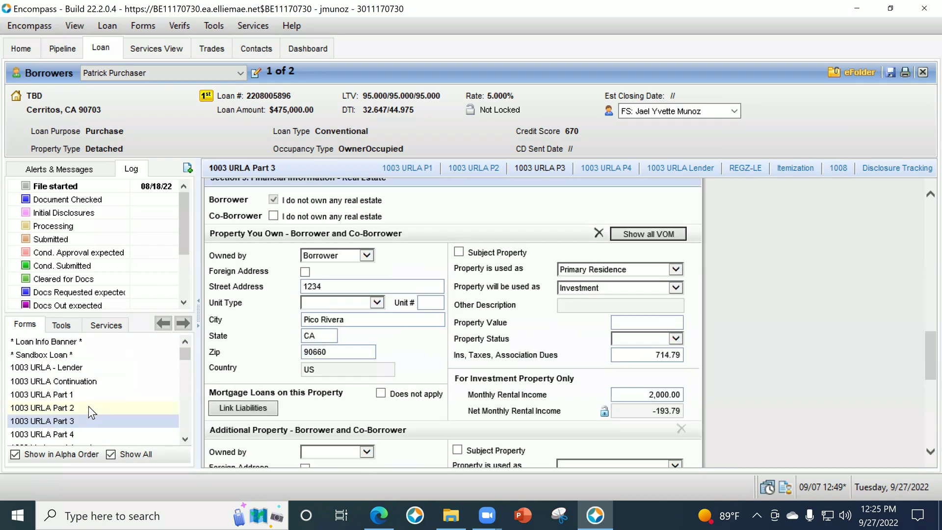
click(79, 422)
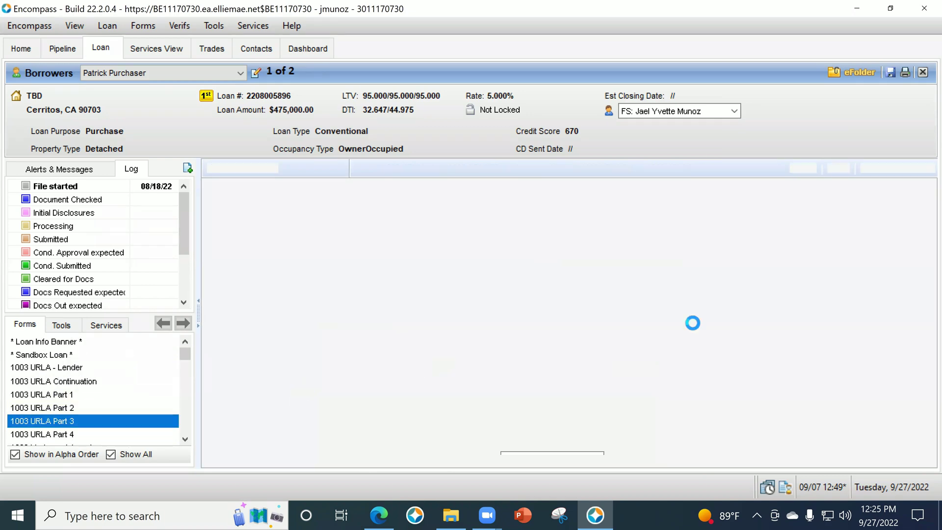
Order credit and submit MFI Credit Solutions as the provider.
scroll(766, 298, down, 6)
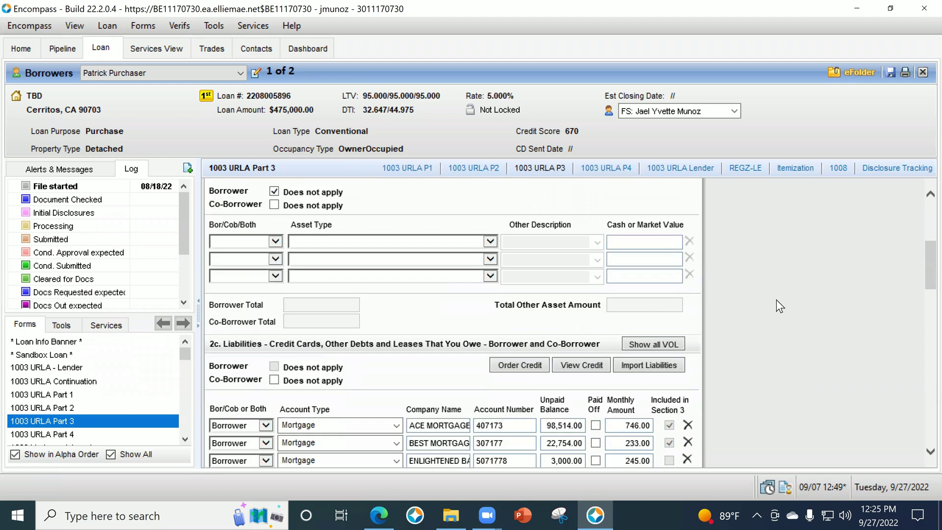
click(519, 280)
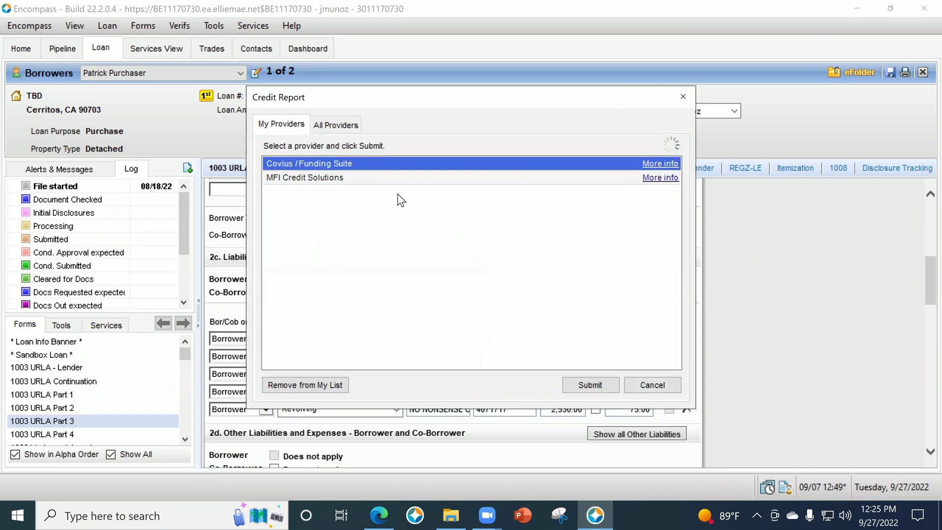
click(398, 178)
click(580, 386)
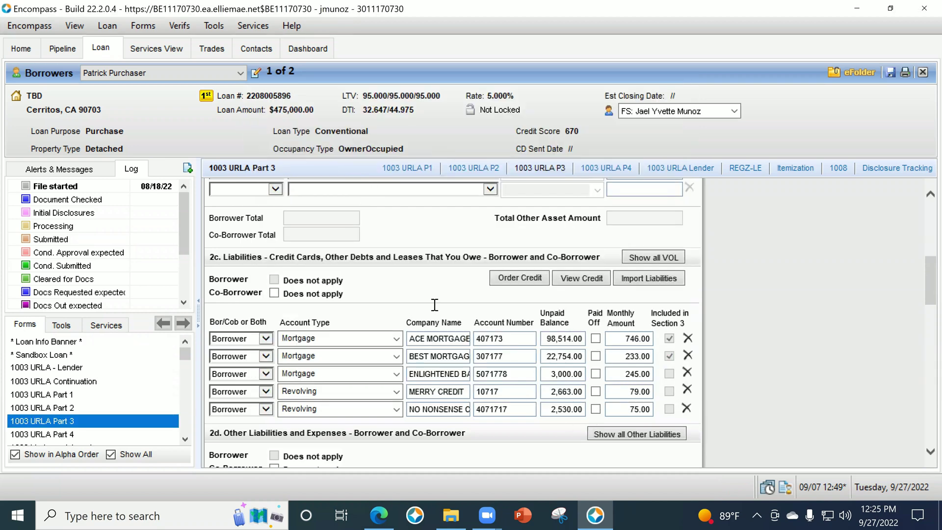
Select the primary borrower, set Request Type to New request, then cancel the request.
click(582, 278)
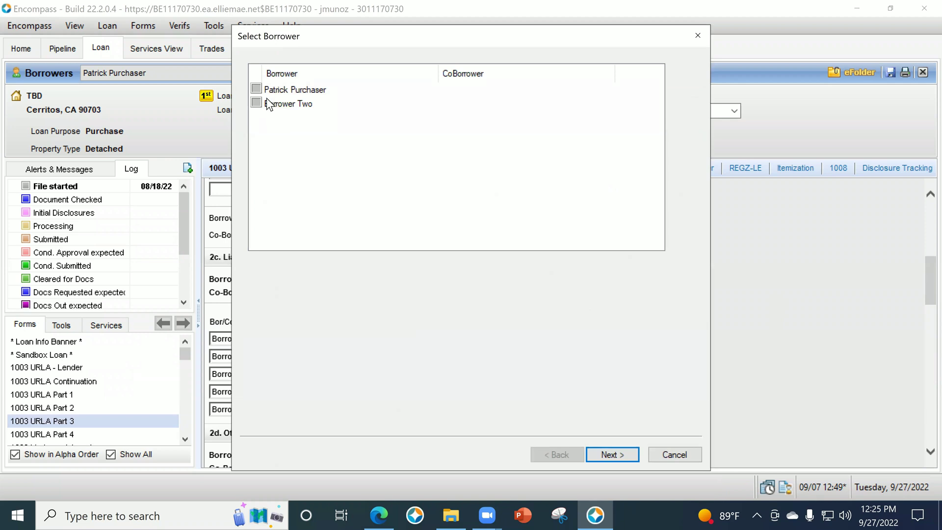
click(254, 89)
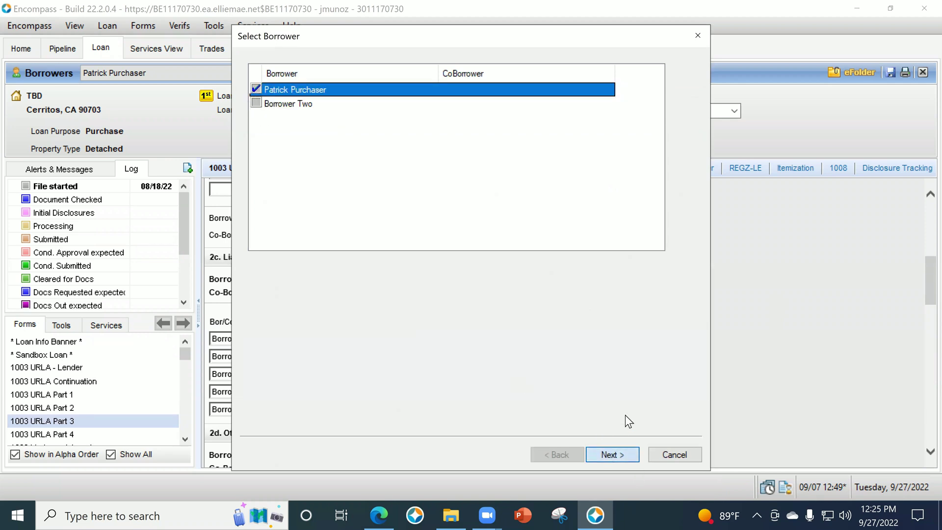
click(612, 454)
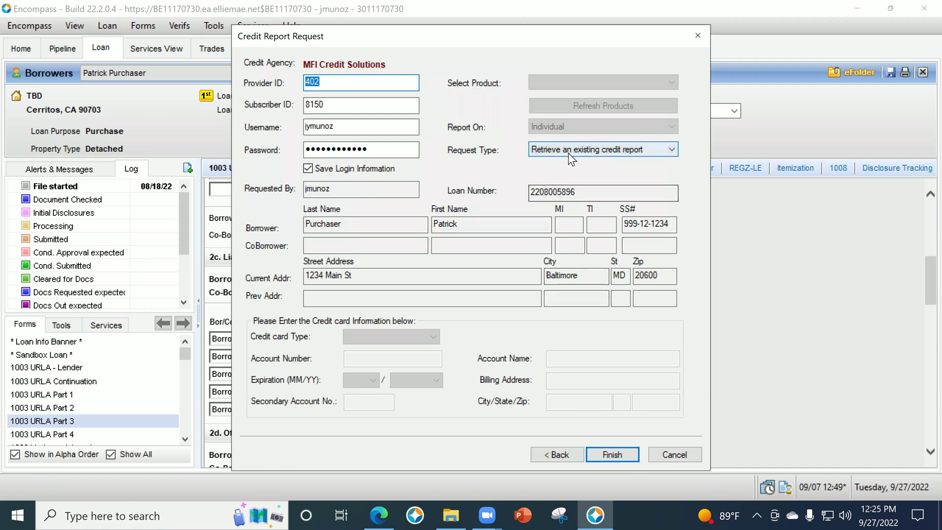
click(568, 150)
click(570, 187)
click(567, 154)
click(567, 160)
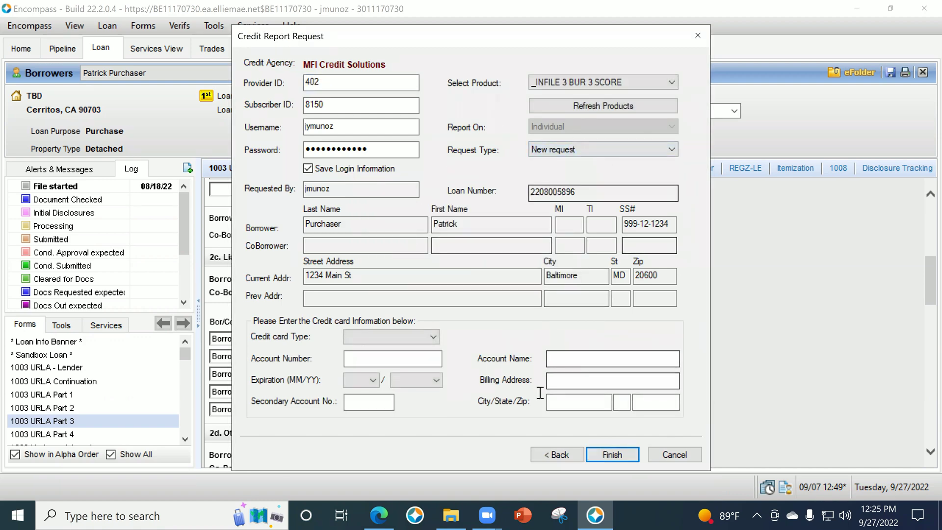
click(658, 451)
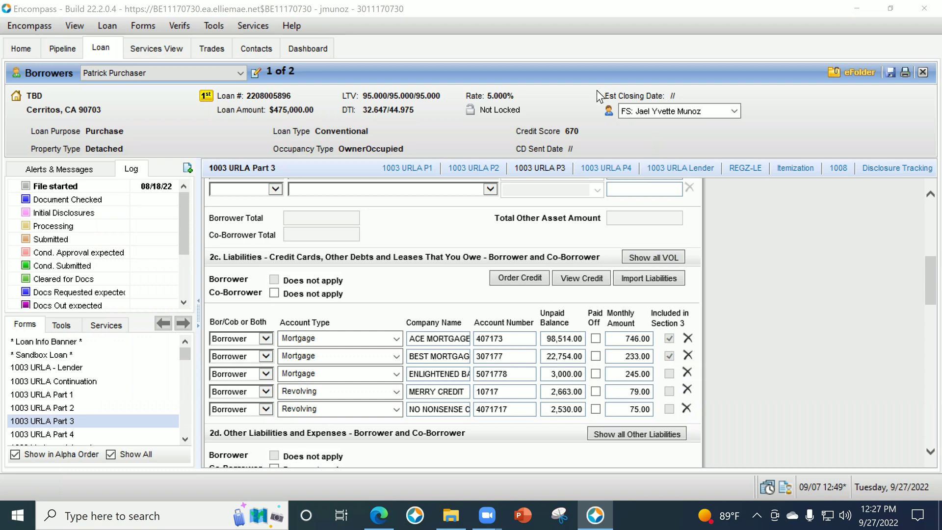
Close the loan saving its changes, and dismiss the Email Check dialog.
click(601, 511)
click(589, 513)
click(921, 12)
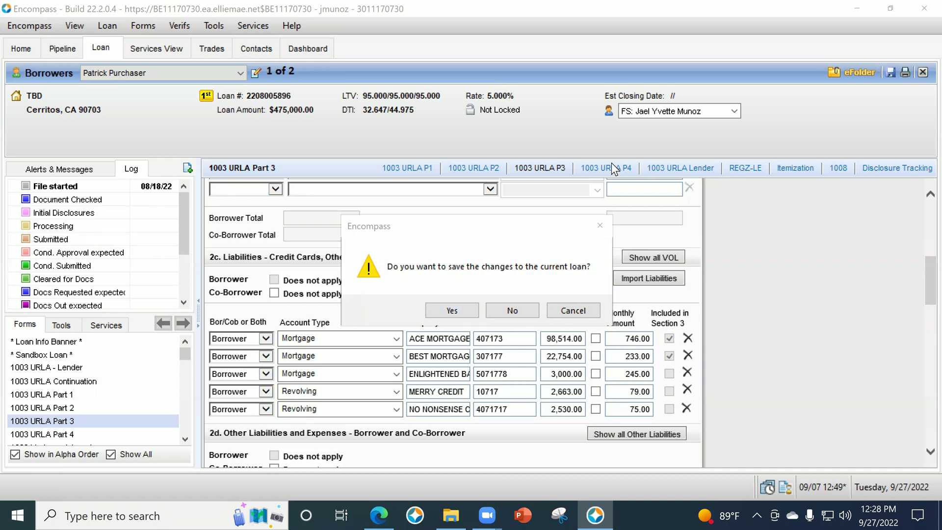
click(456, 311)
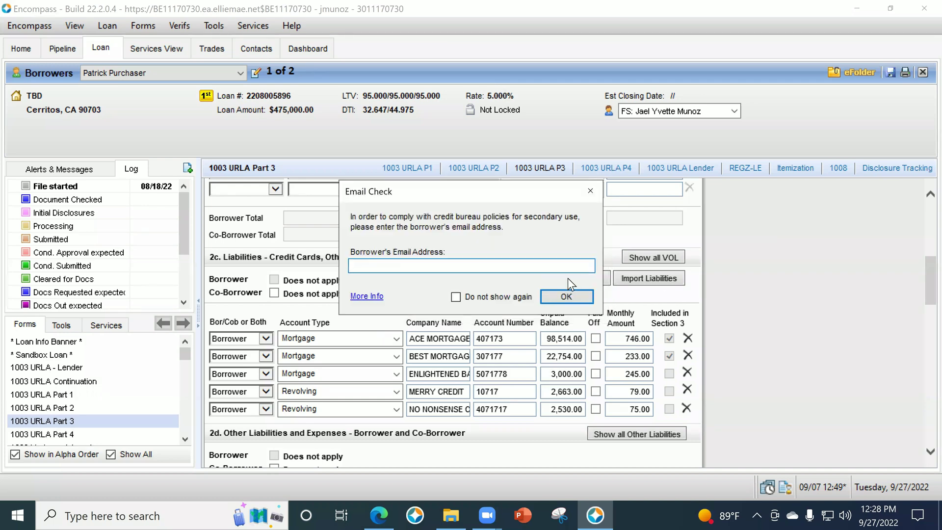
click(560, 298)
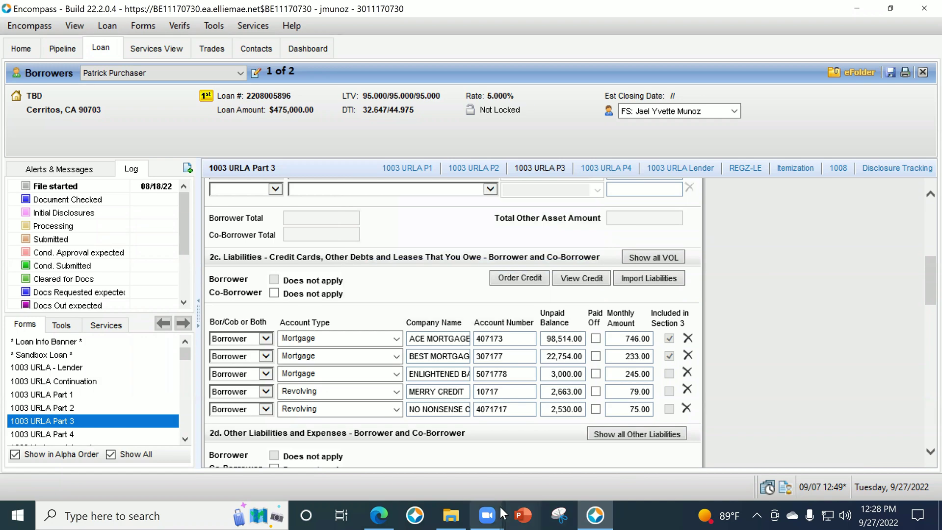
Bring the iCore Lending Inc Submission Form PDF forward in Edge and close its window.
click(386, 507)
click(922, 12)
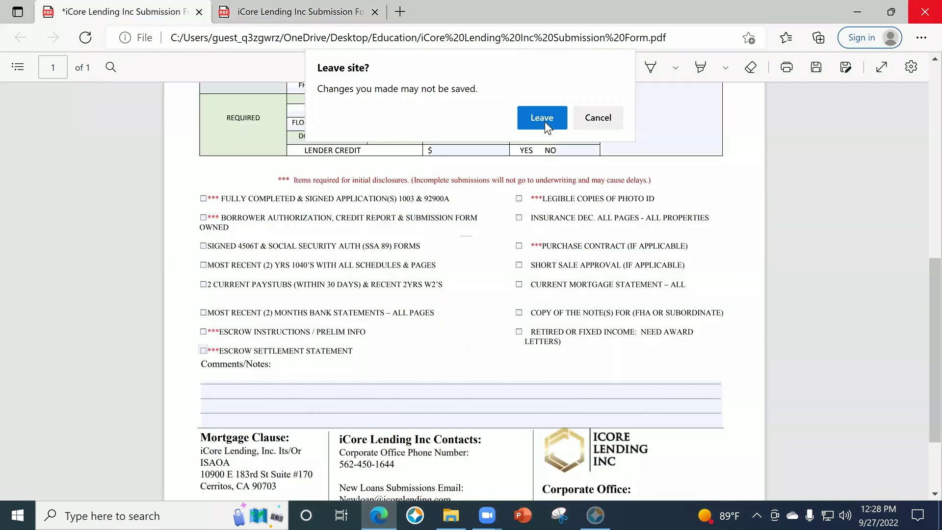